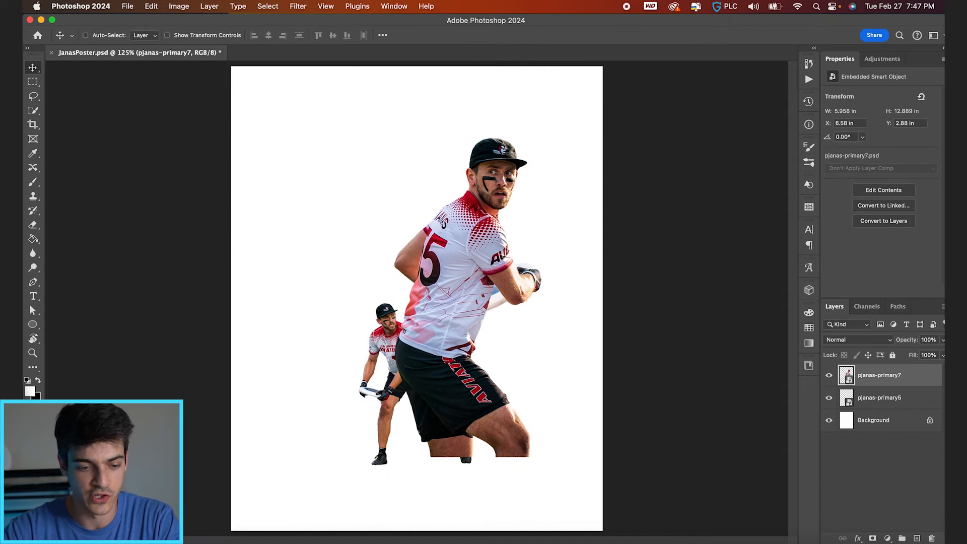
Place pjanas-primary6.psd from the Finder Cutouts folder into the poster and enlarge it over the upper-left part of the canvas.
key(super+Tab)
click(177, 111)
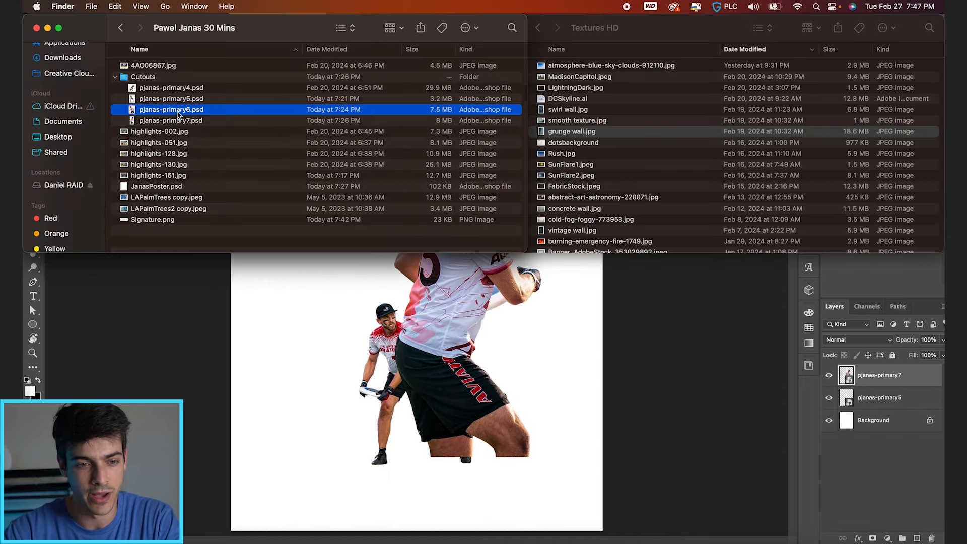
key(space)
key(space)
drag(177, 111, 393, 312)
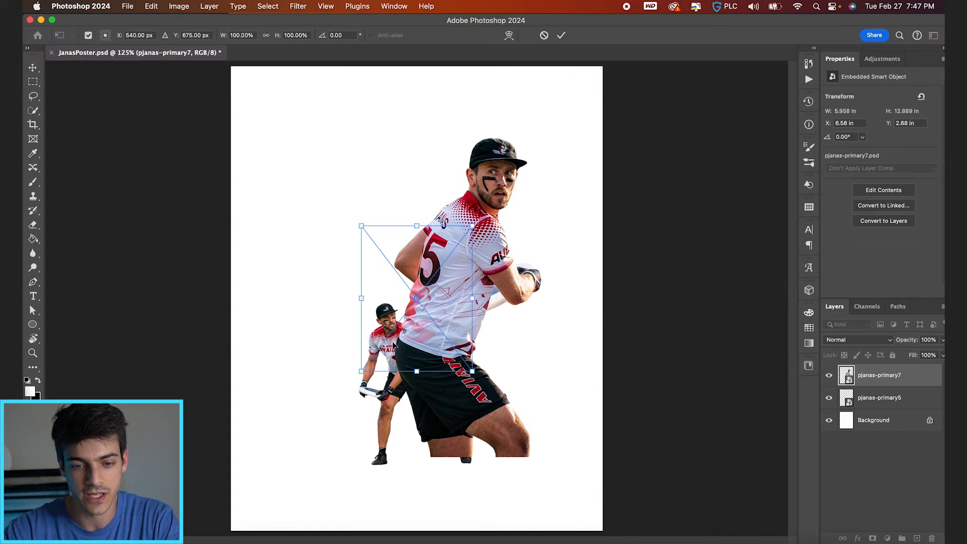
drag(505, 206, 566, 165)
drag(457, 348, 451, 309)
key(Return)
Stack the cutouts as pjanas-primary5, pjanas-primary7, pjanas-primary6 from front to back and move the small full-body figure slightly down.
drag(848, 401, 857, 366)
drag(844, 418, 857, 372)
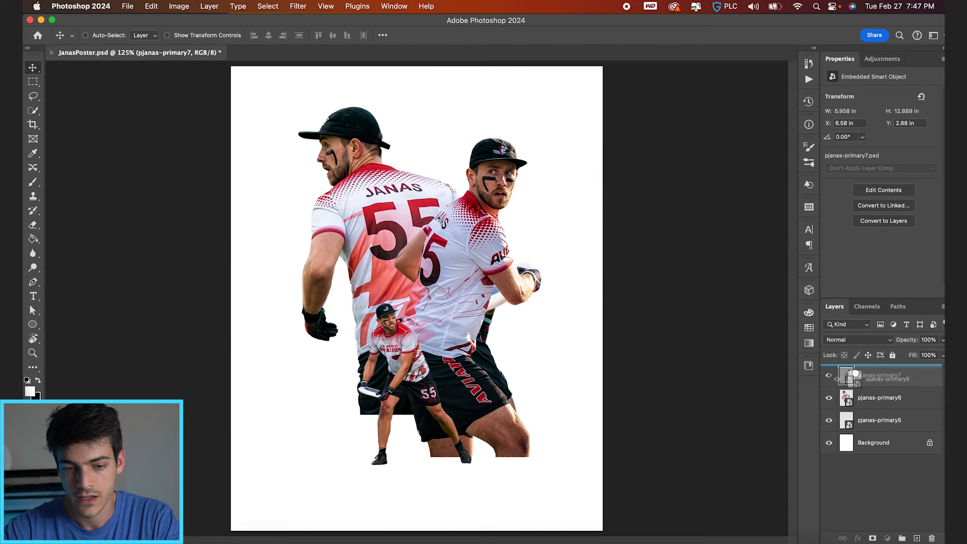
drag(487, 383, 488, 396)
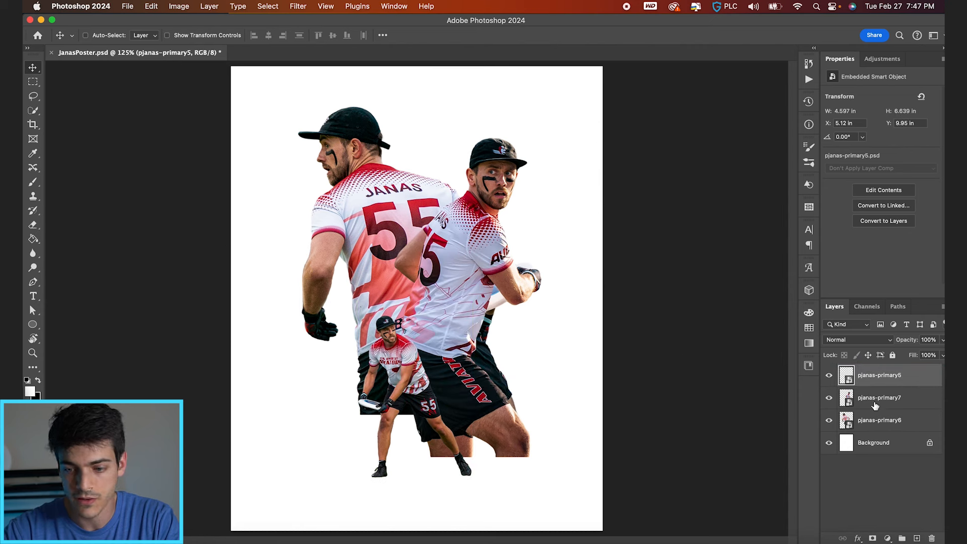
Scale pjanas-primary7 down to about 2.29 by 4.94 in beside the small figure so both heads match in size.
click(846, 403)
key(ctrl+t)
drag(546, 132, 542, 189)
key(ctrl+z)
drag(547, 133, 441, 353)
key(Return)
scroll(485, 225, up, 5)
key(super+t)
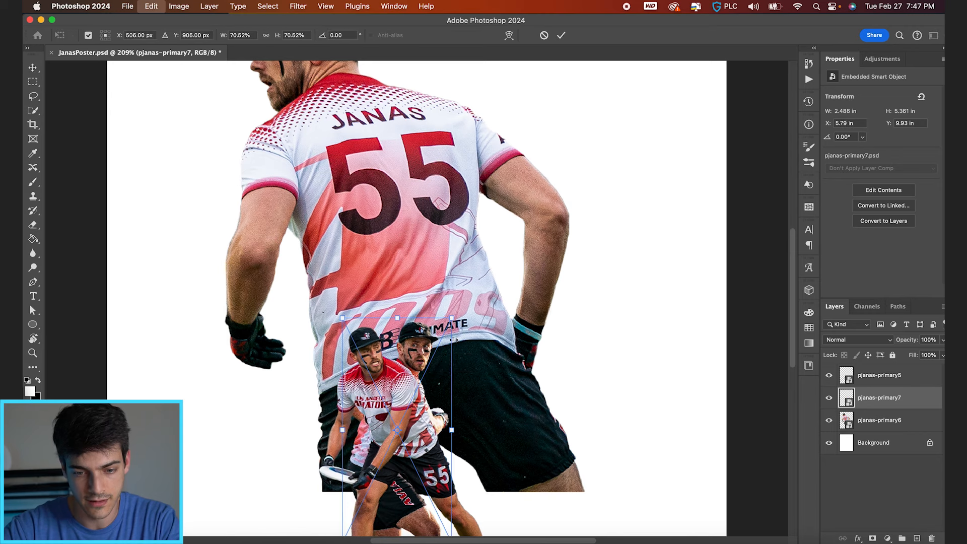
drag(452, 319, 455, 348)
key(Return)
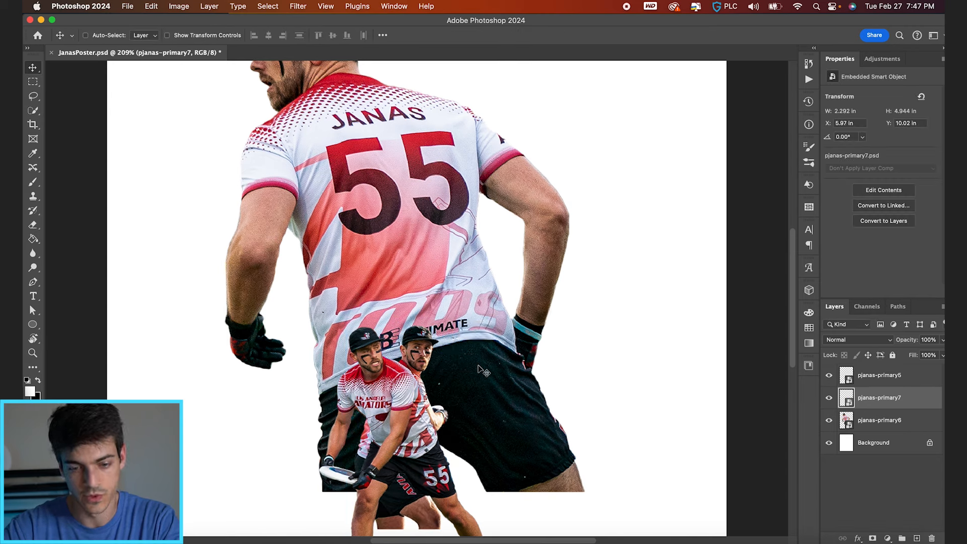
Scale pjanas-primary7 up proportionally by a factor of 1.6 and move it up and right to about X 6.91 in, Y 6.2 in.
key(super+t)
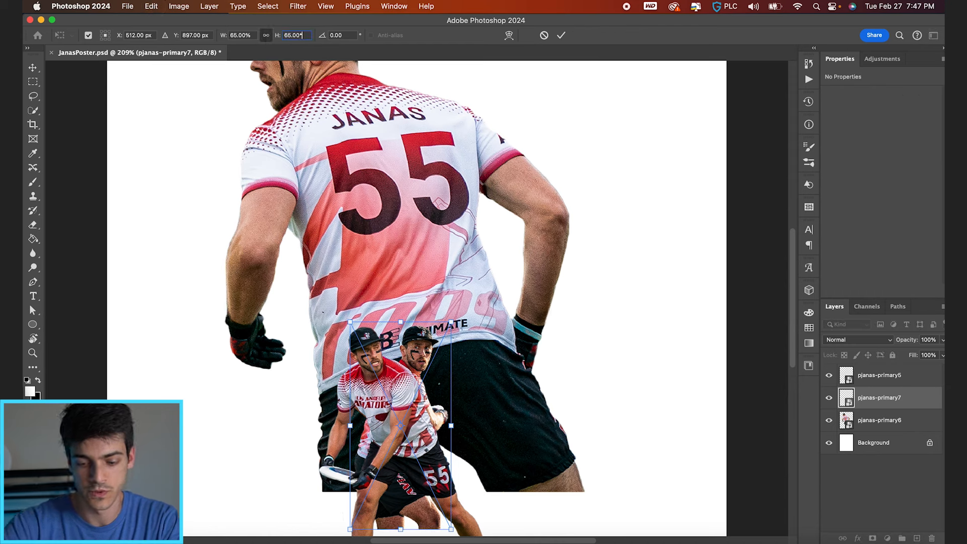
text(.6)
key(Return)
key(Return)
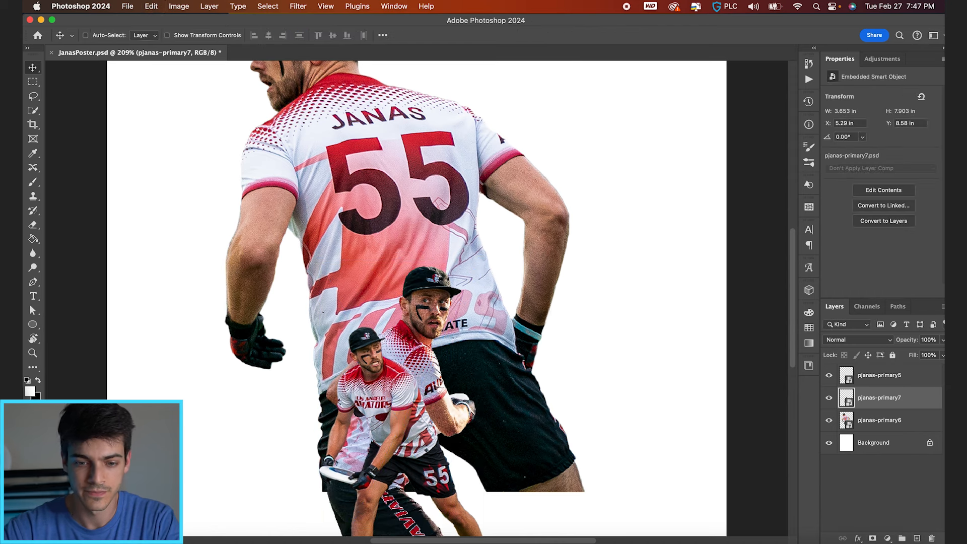
drag(482, 442, 546, 338)
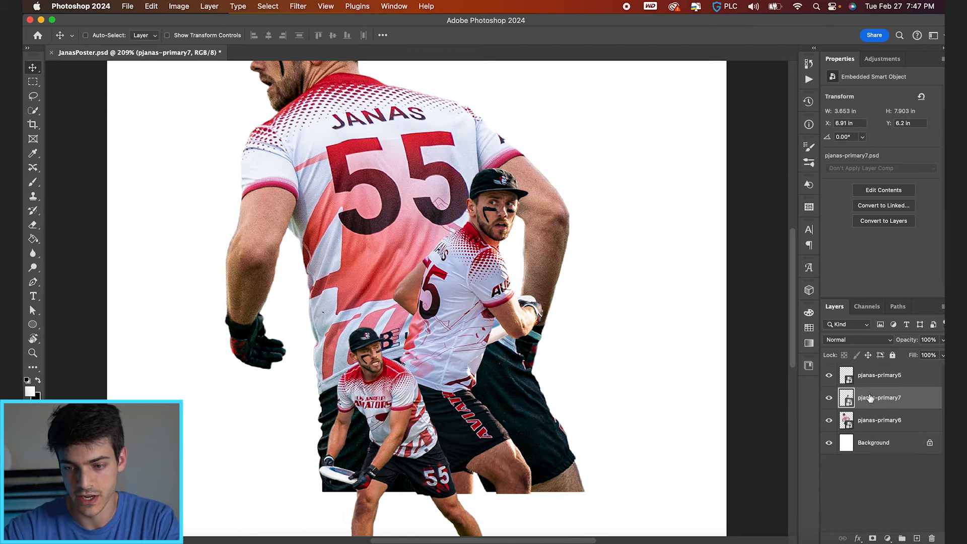
Scale pjanas-primary6 down to about 4.93 by 6.93 in behind pjanas-primary7 so their heads match in size.
click(868, 424)
key(super+0)
key(super+t)
drag(530, 91, 464, 176)
key(super+plus)
drag(508, 84, 529, 57)
drag(491, 156, 545, 229)
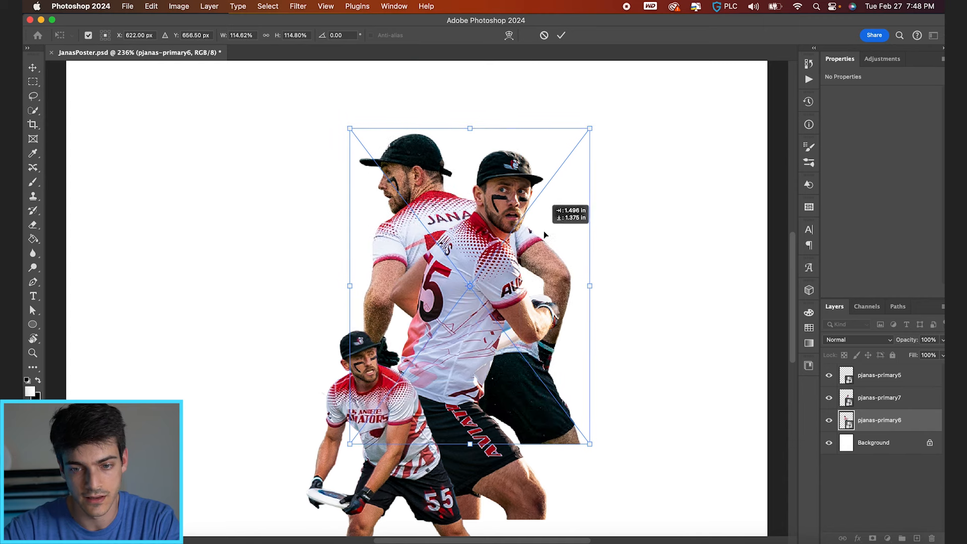
drag(594, 125, 600, 125)
key(Return)
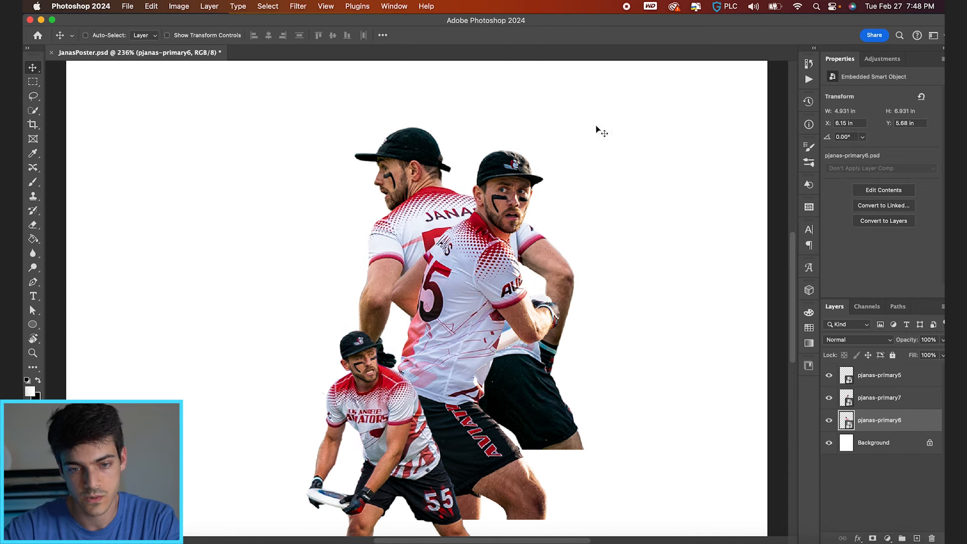
Scale pjanas-primary6 up proportionally by a factor of 1.6 and move it to about X 2.61 in, Y 3.02 in.
key(super+t)
click(266, 35)
text(.6)
key(Return)
key(Return)
key(super+minus)
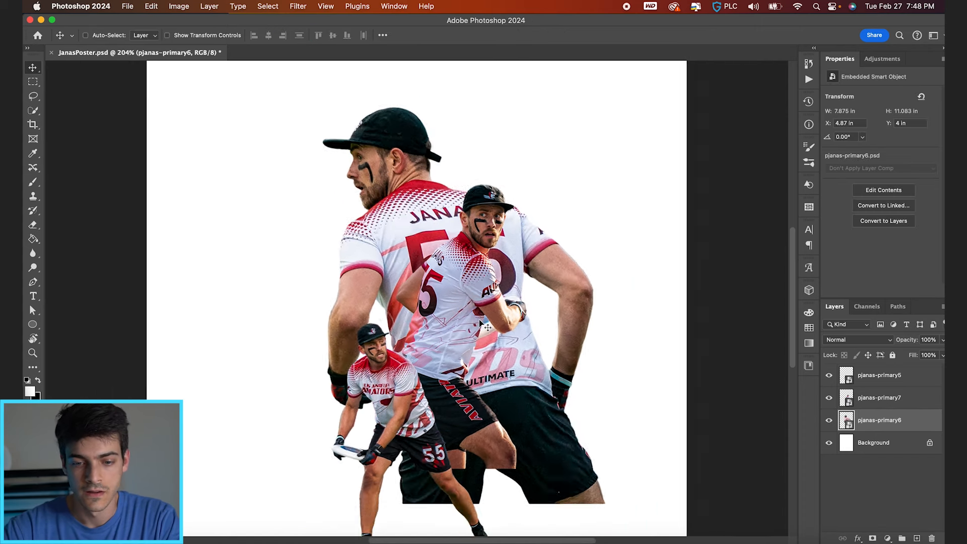
key(super+0)
drag(482, 325, 486, 301)
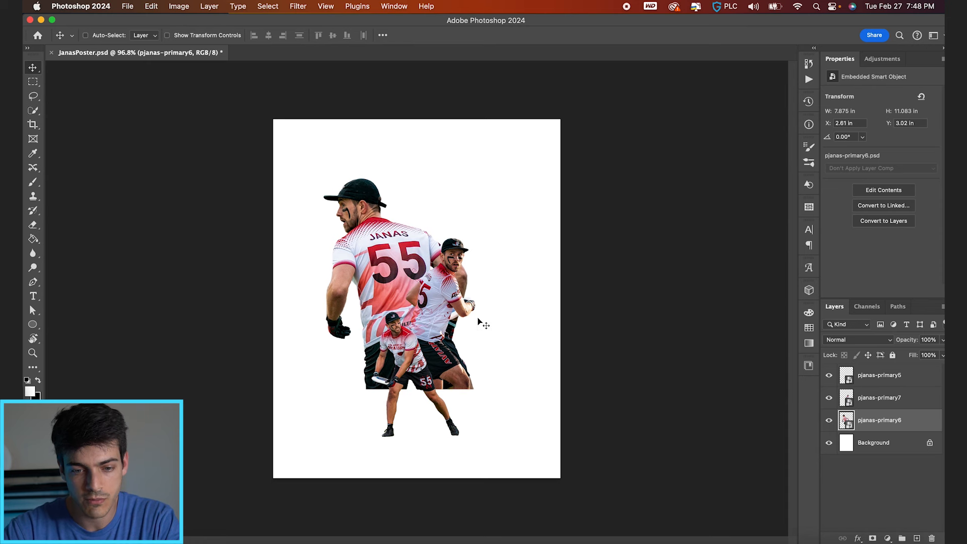
scroll(429, 333, up, 2)
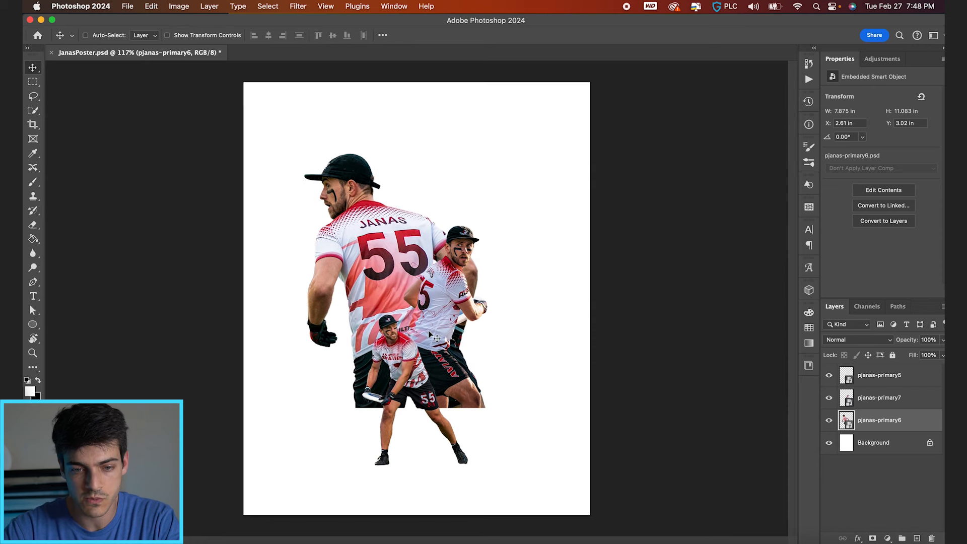
Nudge pjanas-primary7 up to about Y 6 in and move the small pjanas-primary5 figure slightly up.
click(873, 401)
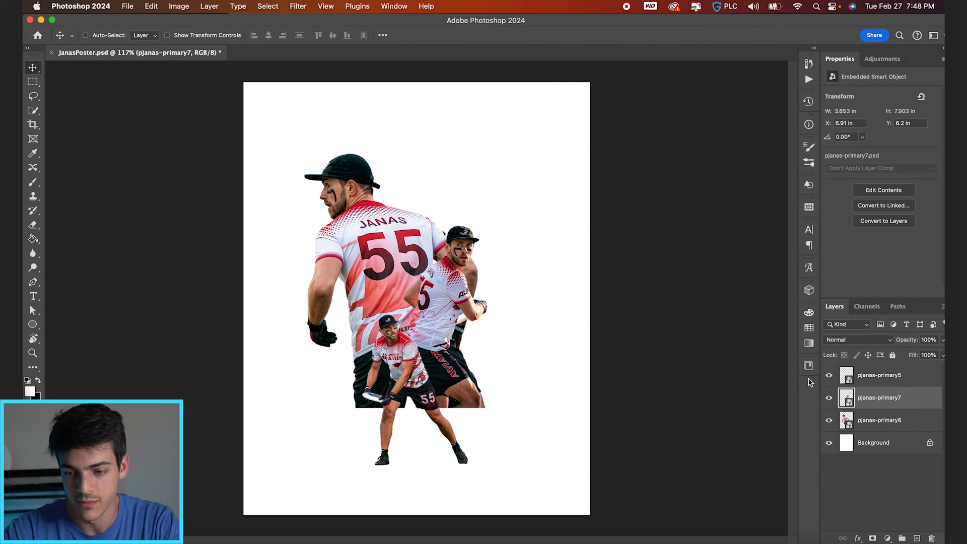
click(879, 380)
click(873, 400)
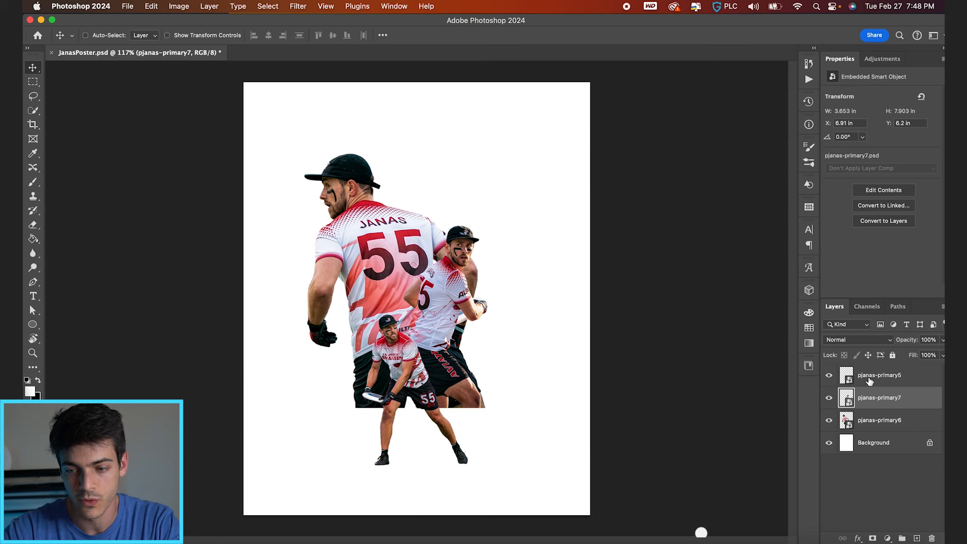
mouse_move(587, 356)
mouse_down()
mouse_move(587, 324)
mouse_move(592, 352)
mouse_up()
scroll(441, 317, up, 3)
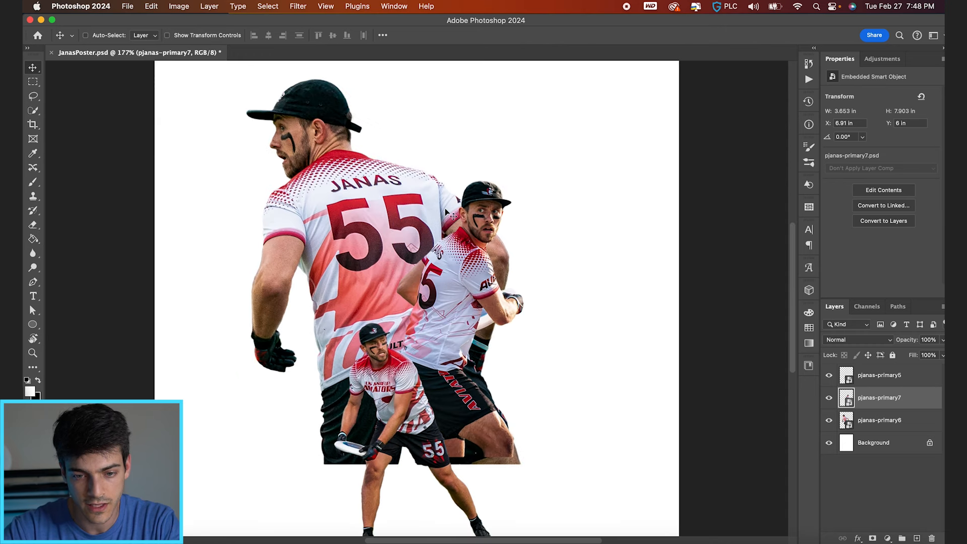
click(868, 384)
drag(472, 430, 473, 425)
key(super+minus)
Group the pjanas-primary6 and pjanas-primary7 layers, keeping pjanas-primary5 outside the group.
click(884, 426)
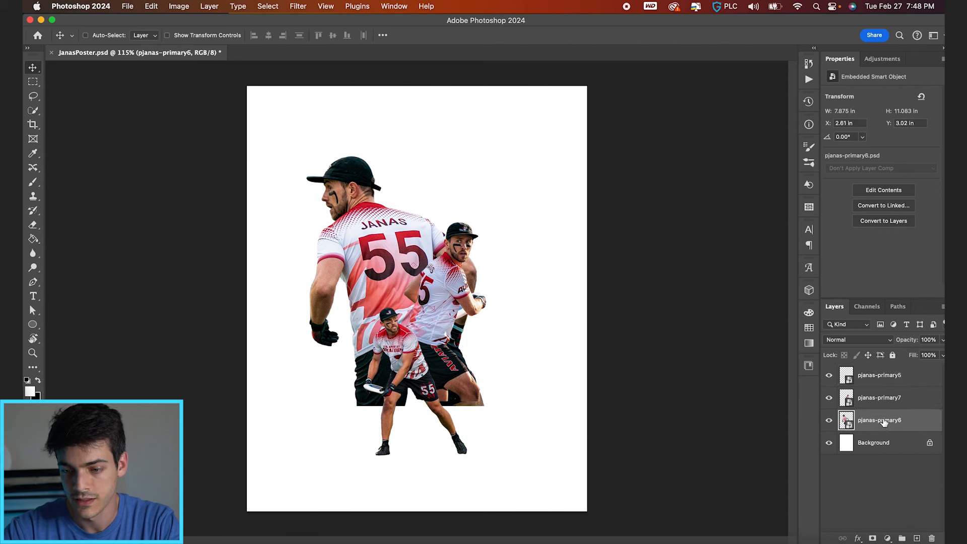
shift+click(884, 400)
click(903, 538)
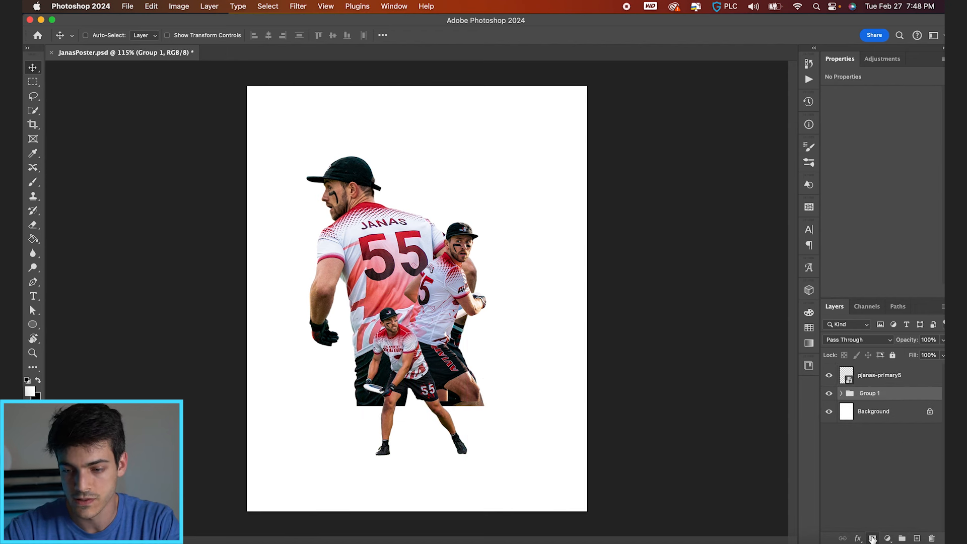
Add a layer mask to the group and fade out the lower bodies with an upward black-to-transparent linear gradient.
click(873, 539)
key(g)
drag(413, 399, 416, 241)
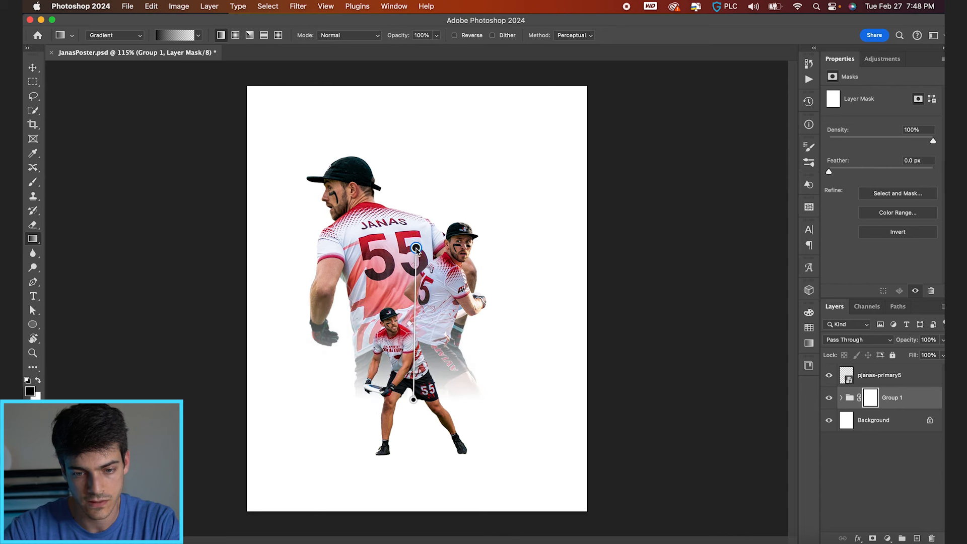
key(v)
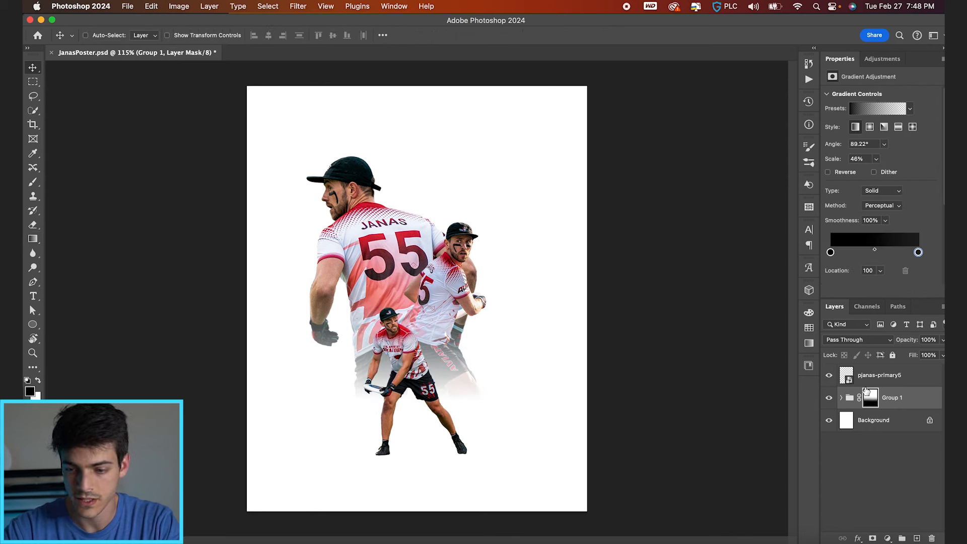
Add a new layer directly below pjanas-primary5 and prepare a 35 px brush with black as the foreground colour.
key(super+shift+alt+n)
key(b)
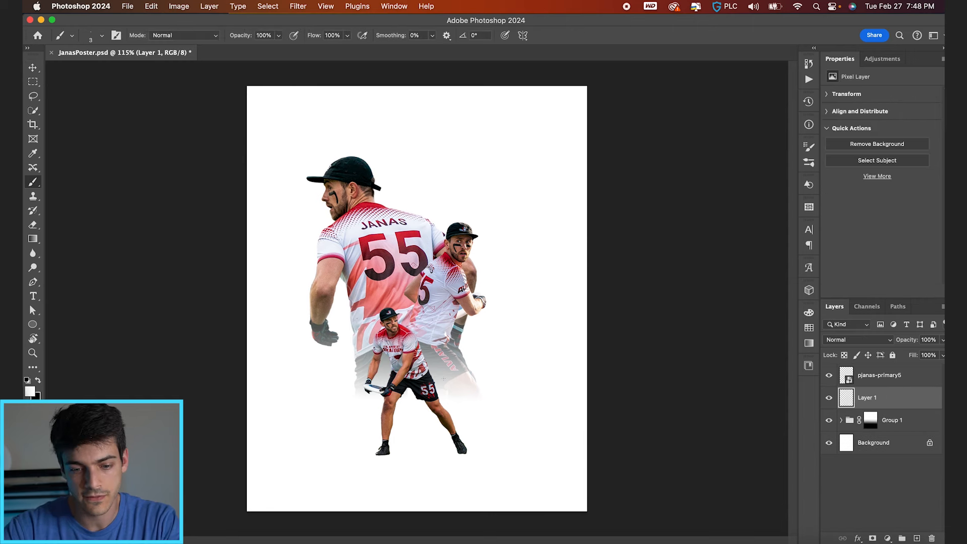
scroll(421, 287, up, 5)
scroll(443, 377, down, 3)
scroll(443, 377, left, 1)
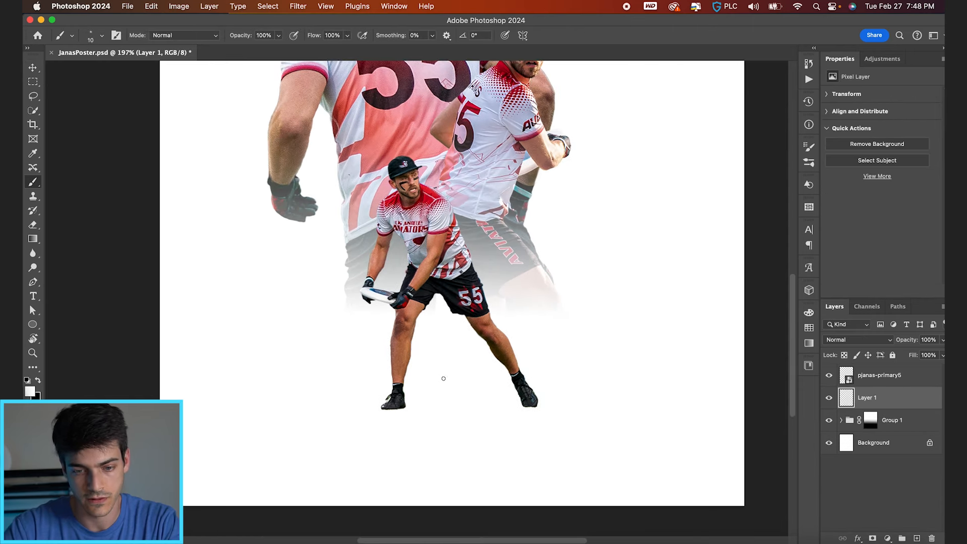
key(x)
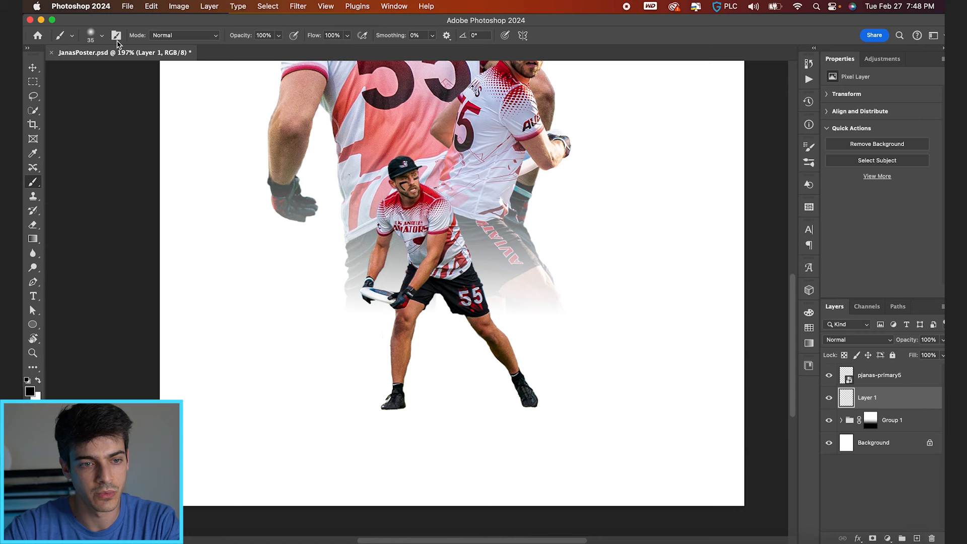
Flatten the soft brush tip into a thin horizontal ellipse and set its flow to 4%.
click(102, 36)
drag(59, 63, 58, 72)
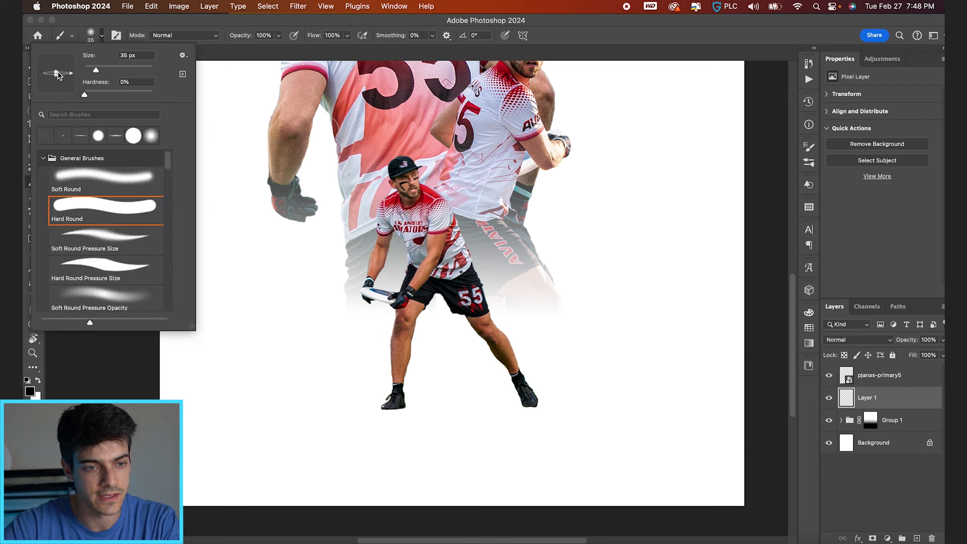
click(103, 37)
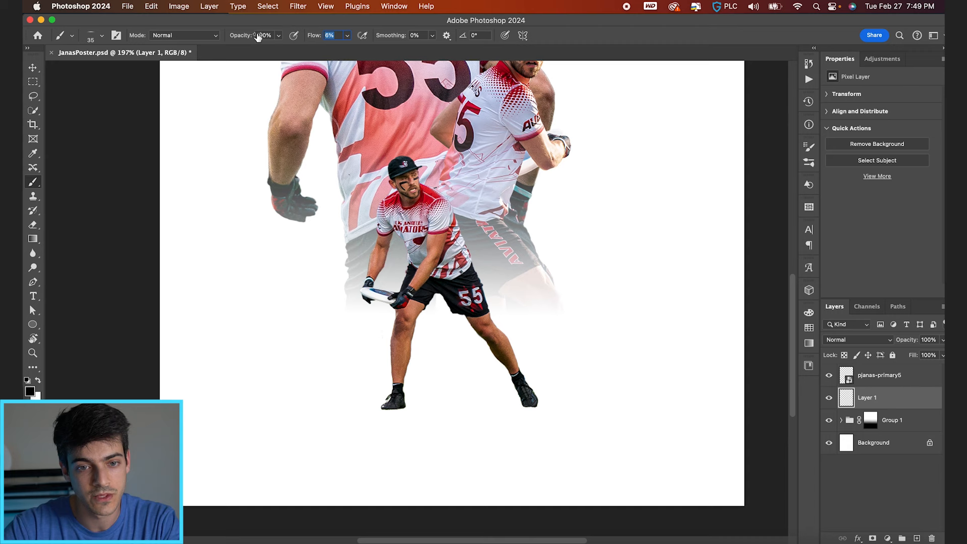
click(102, 37)
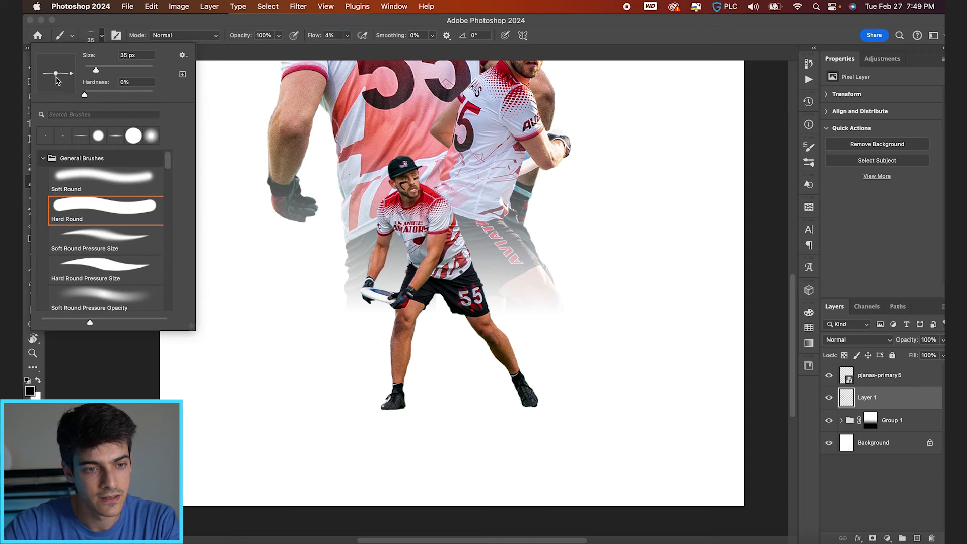
click(102, 36)
Paint a soft ground shadow beneath the small figure's left-hand shoe, widening the strokes up to a 200 px brush.
scroll(458, 387, up, 4)
scroll(457, 387, down, 4)
scroll(457, 387, up, 2)
key(])
key(super+=)
mouse_move(506, 382)
mouse_down()
mouse_move(466, 388)
mouse_move(510, 382)
mouse_move(474, 385)
mouse_up()
key(])
key(])
key(])
key(])
key(super+-)
key(super+-)
key([)
key(])
key(])
key(])
key(])
key(])
key(])
key(])
key(])
click(460, 347)
key([)
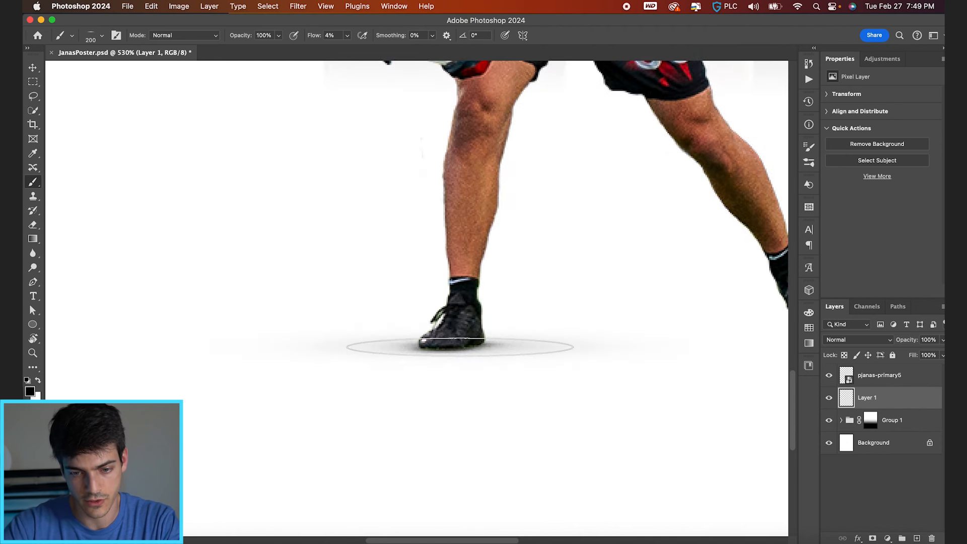
Paint a tight, dark contact shadow beneath the small figure's right-hand shoe with a brush of about 50 to 60 px.
key(super+-)
scroll(458, 351, right, 5)
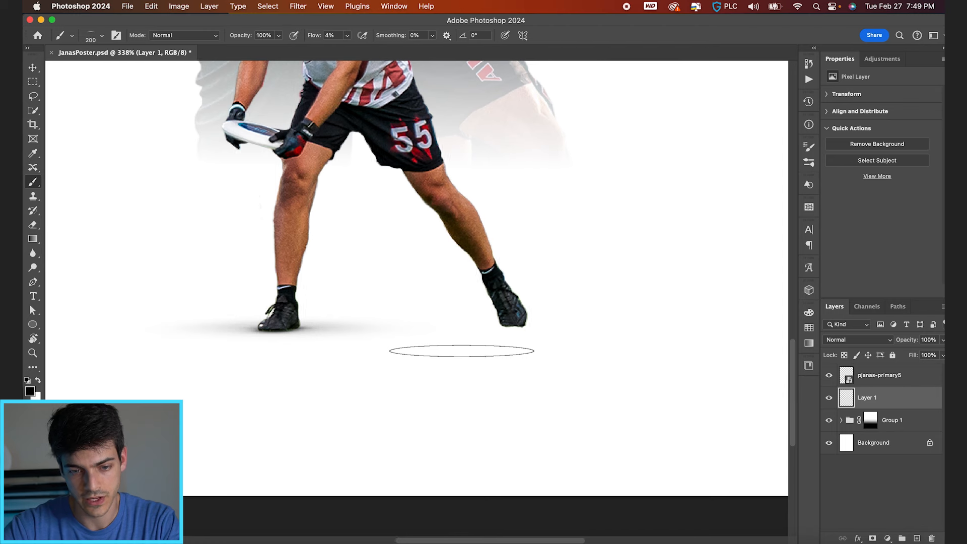
key(super+=)
key([)
key([)
key([)
key([)
key([)
key([)
key([)
key([)
key([)
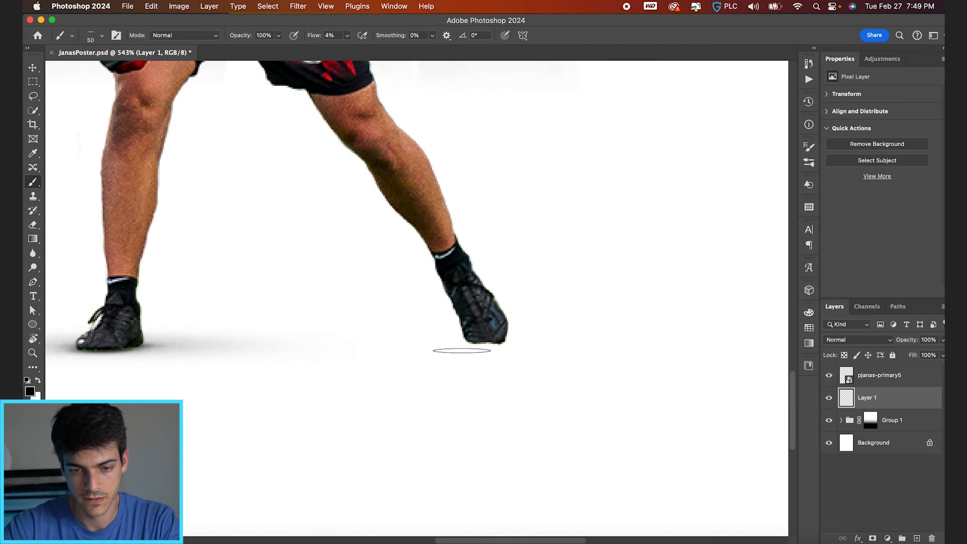
scroll(460, 350, up, 5)
mouse_move(447, 373)
mouse_down()
mouse_move(484, 371)
mouse_move(403, 370)
mouse_move(439, 370)
mouse_up()
key(])
key(])
click(455, 371)
key(super+minus)
scroll(448, 372, down, 3)
key([)
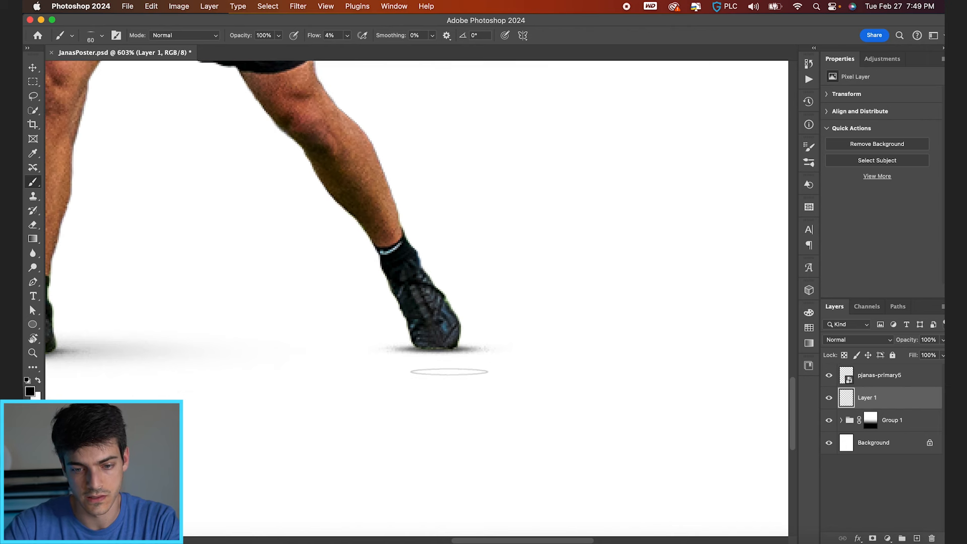
Spread the right-hand shoe's shadow outward with progressively wider soft strokes, enlarging the brush up to 400 px.
key(])
key(])
key(])
key(])
key(])
key(])
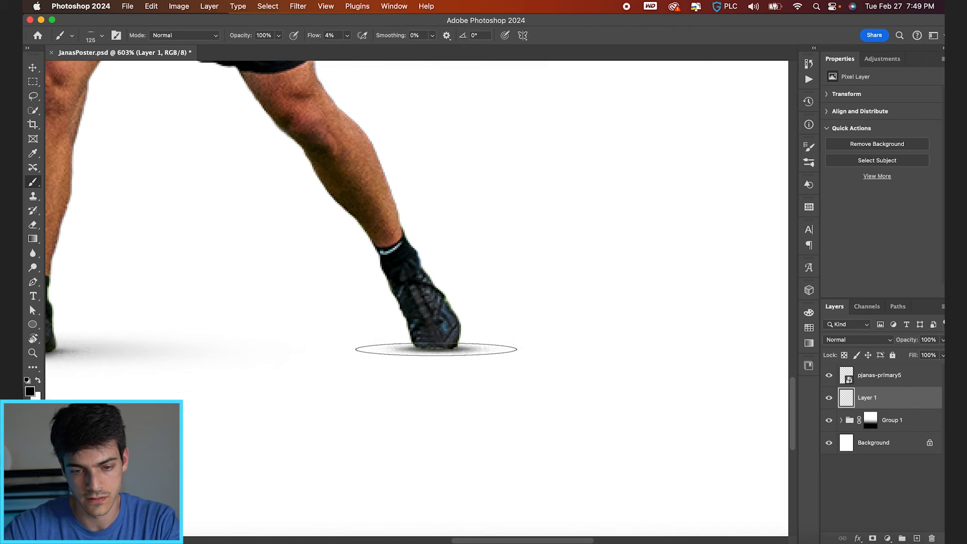
key(bracketright)
scroll(437, 348, down, 1)
key(])
key(])
key([)
key(bracketleft)
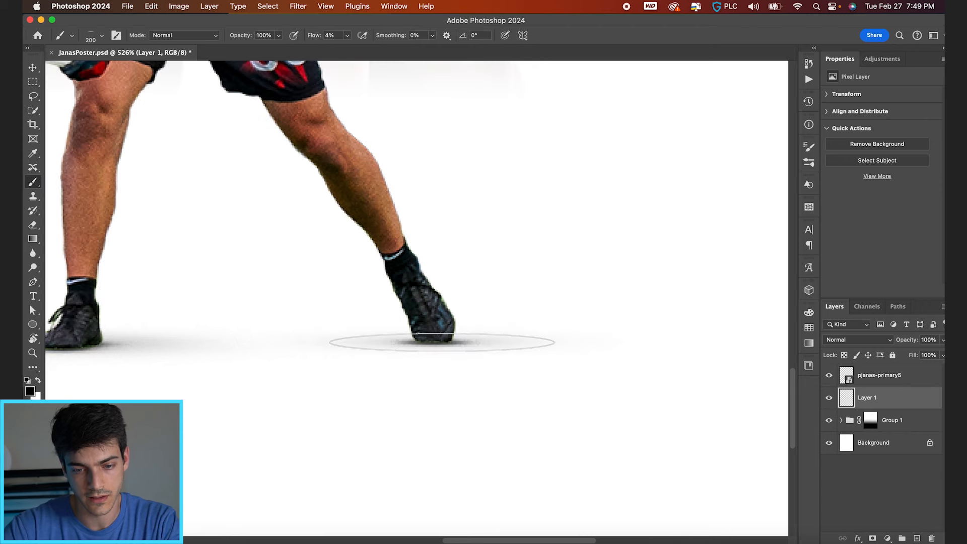
scroll(441, 342, down, 1)
key(bracketright)
key(bracketright)
key(bracketright)
key(bracketright)
scroll(349, 339, down, 2)
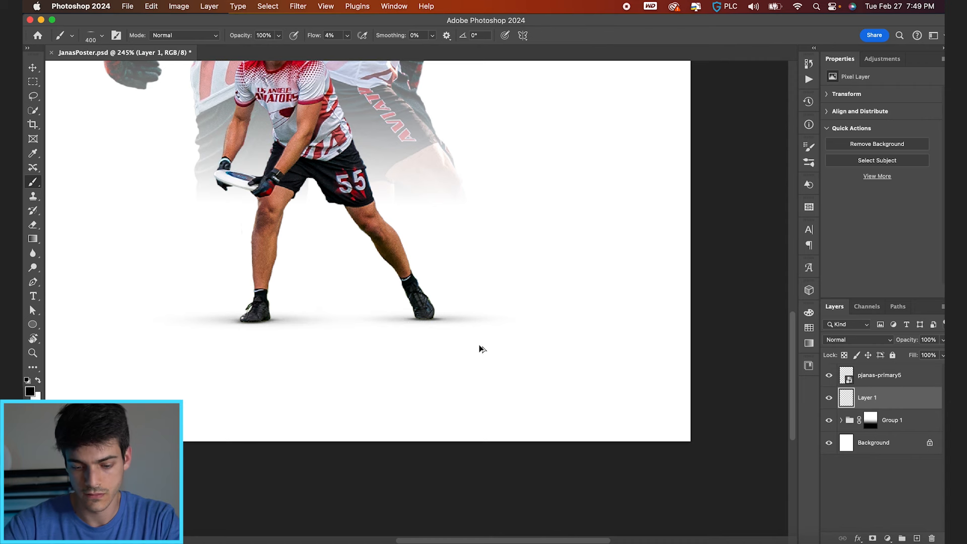
On a new layer, paint one broad, soft ground shadow centred beneath both of the small figure's feet with a brush of 700 px and larger.
key(super+shift+alt+n)
key(bracketright)
scroll(335, 335, down, 1)
key(bracketright)
key(bracketright)
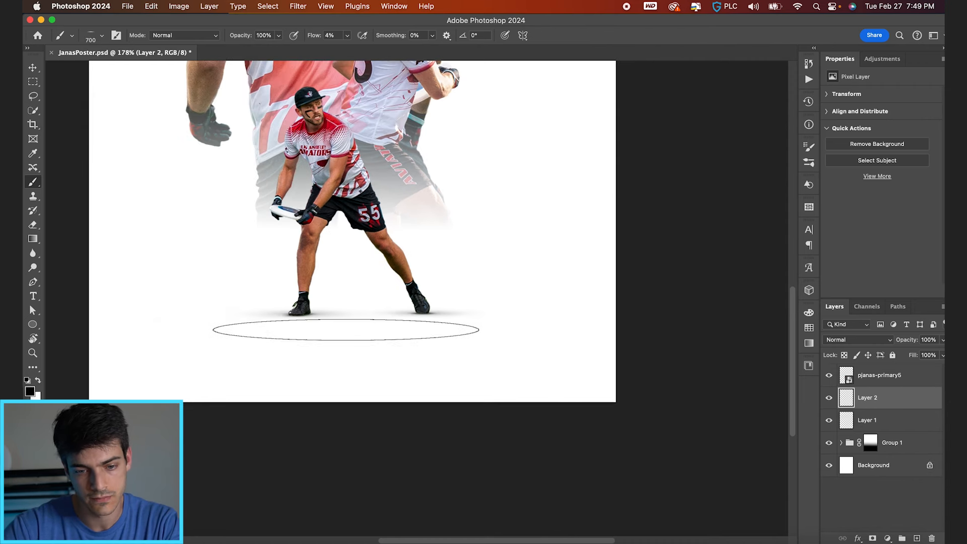
drag(362, 310, 363, 313)
key(bracketright)
key(bracketright)
click(363, 314)
scroll(400, 313, down, 3)
Group the small figure's layer with its two shadow layers and name the group "SMall Cutout".
key(v)
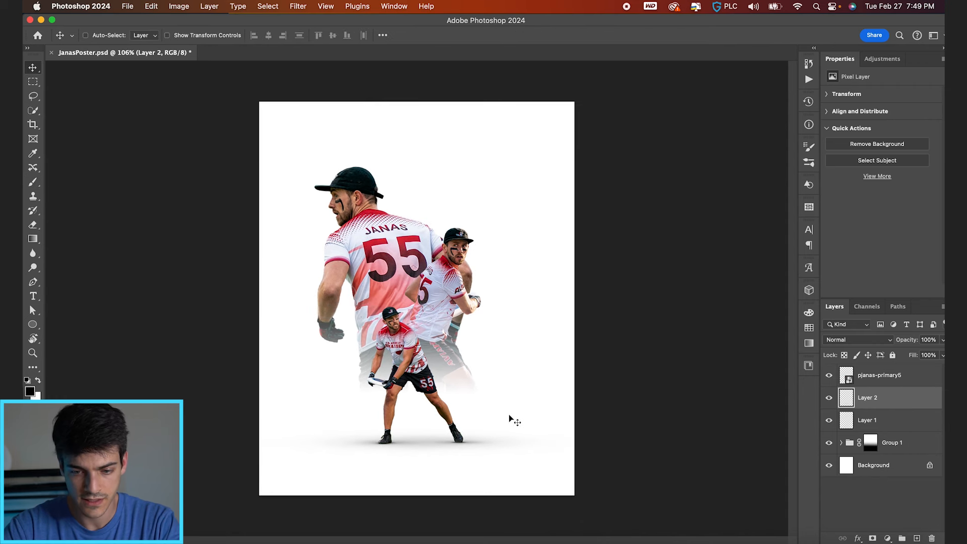
click(890, 419)
shift+click(889, 385)
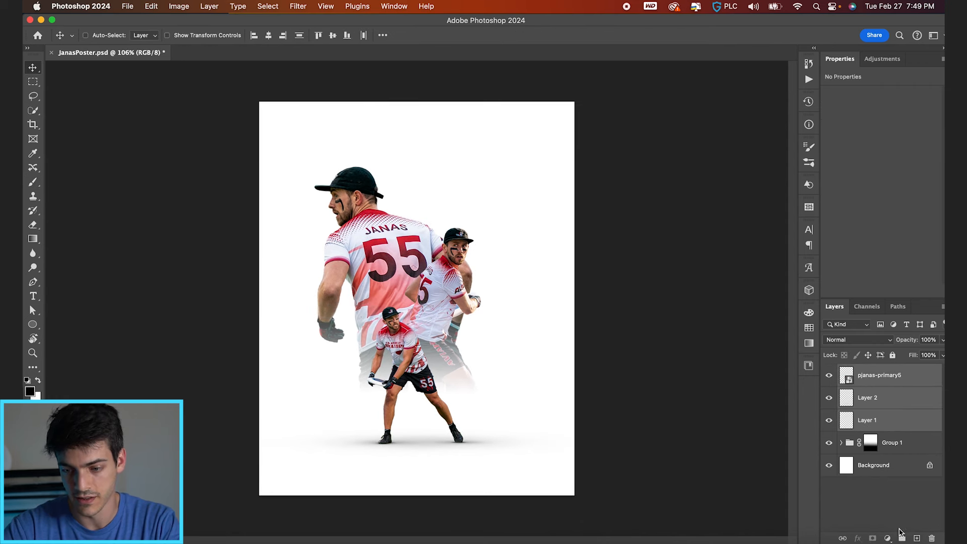
key(super+g)
text(SMall Cutout)
key(Return)
In the Camera Raw Filter for the small figure, set Exposure +0.50, Contrast +9, Highlights -14, Shadows +20, Whites +19 and Blacks -19.
click(840, 373)
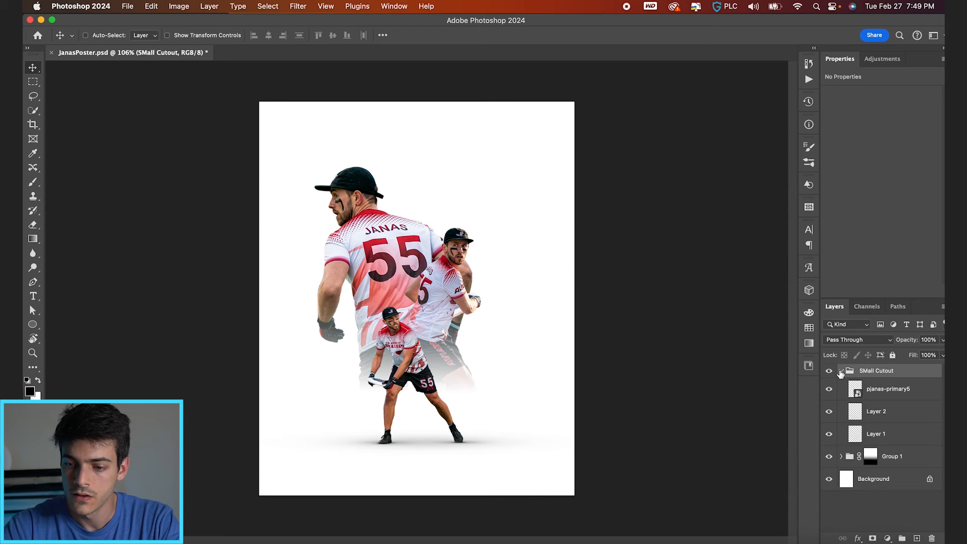
click(886, 389)
click(298, 6)
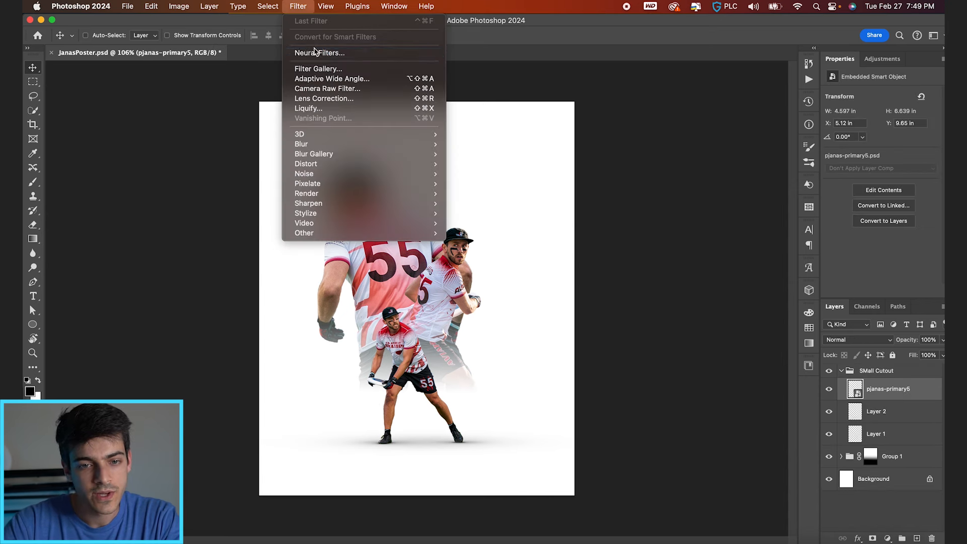
click(353, 86)
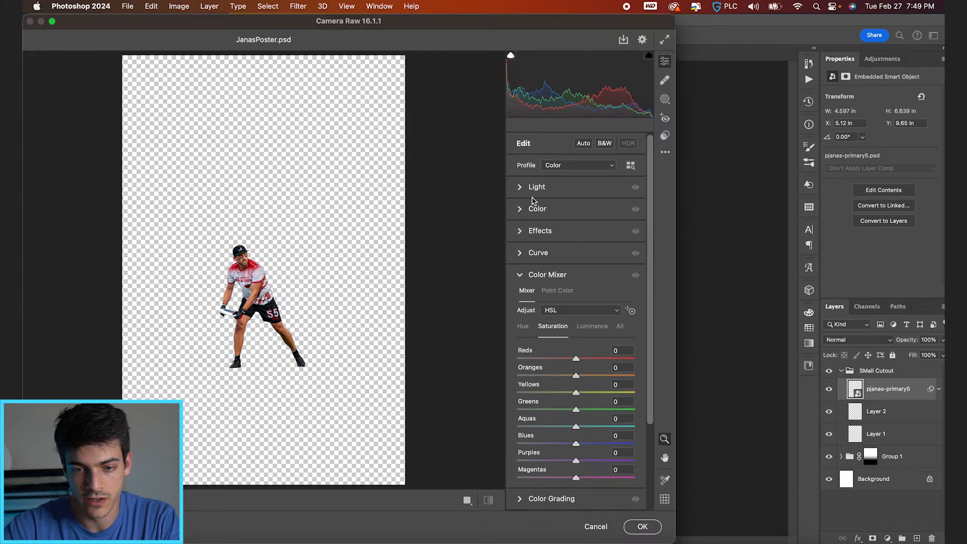
click(521, 188)
drag(576, 246, 583, 212)
drag(576, 263, 564, 296)
scroll(524, 339, down, 2)
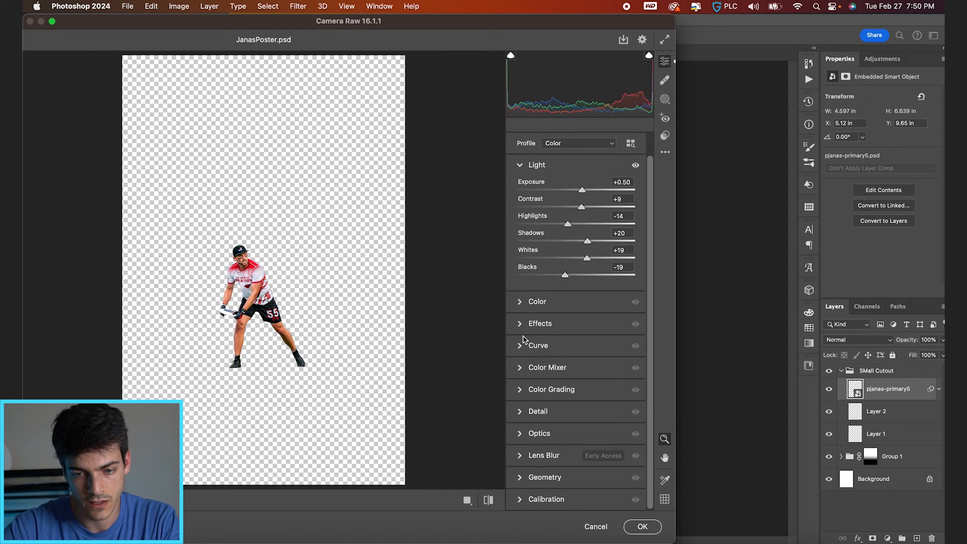
Set the Color Mixer saturation of the small figure's Aquas, Blues and Purples to -100.
scroll(251, 263, up, 3)
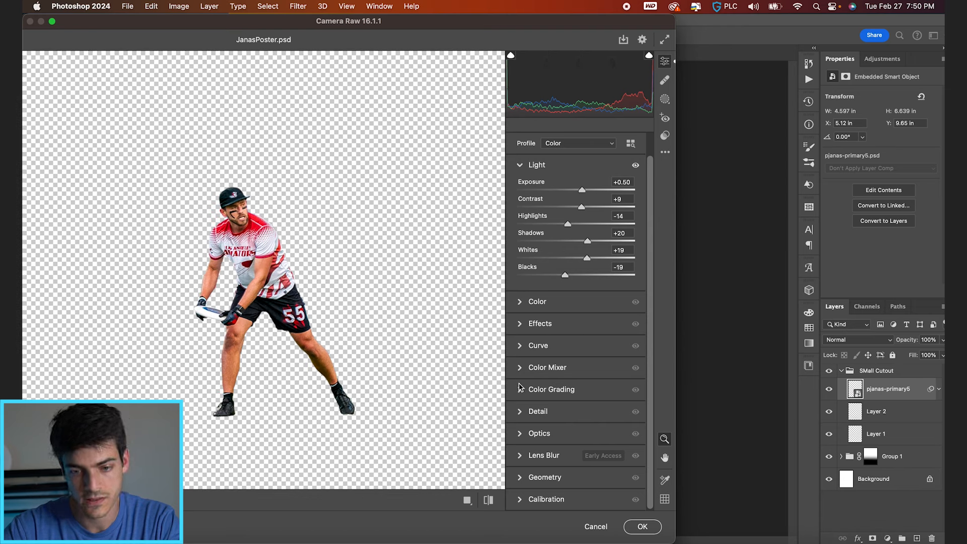
click(521, 390)
click(521, 200)
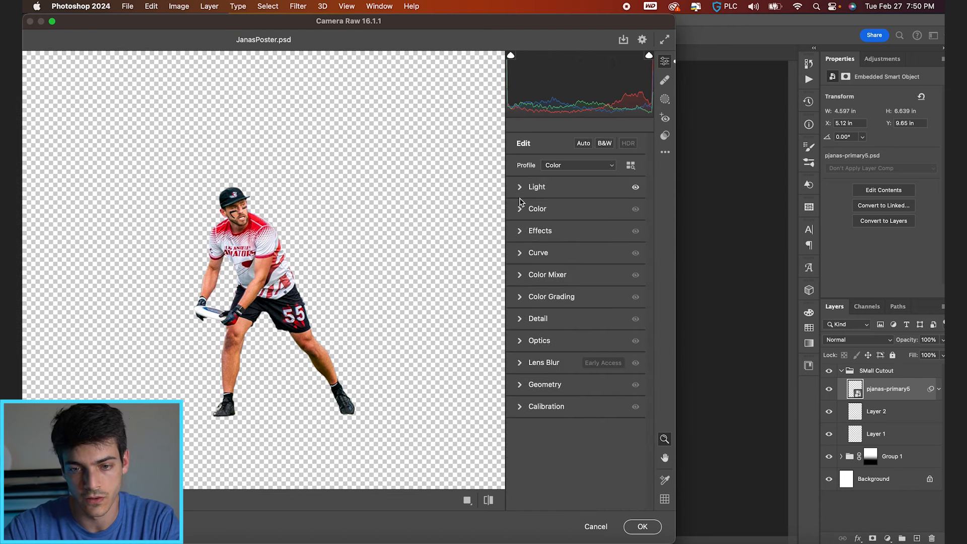
click(519, 276)
scroll(568, 387, down, 2)
drag(576, 419, 518, 417)
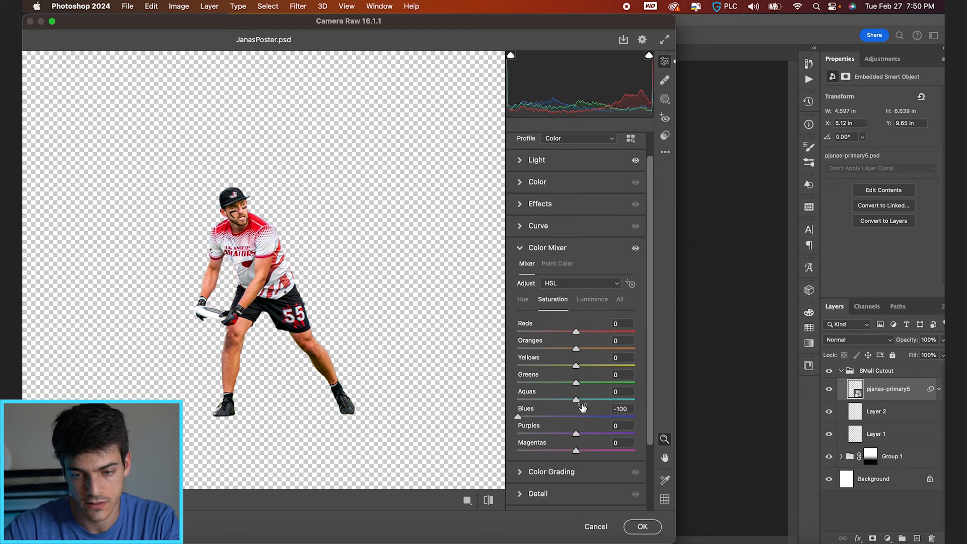
drag(577, 403, 518, 400)
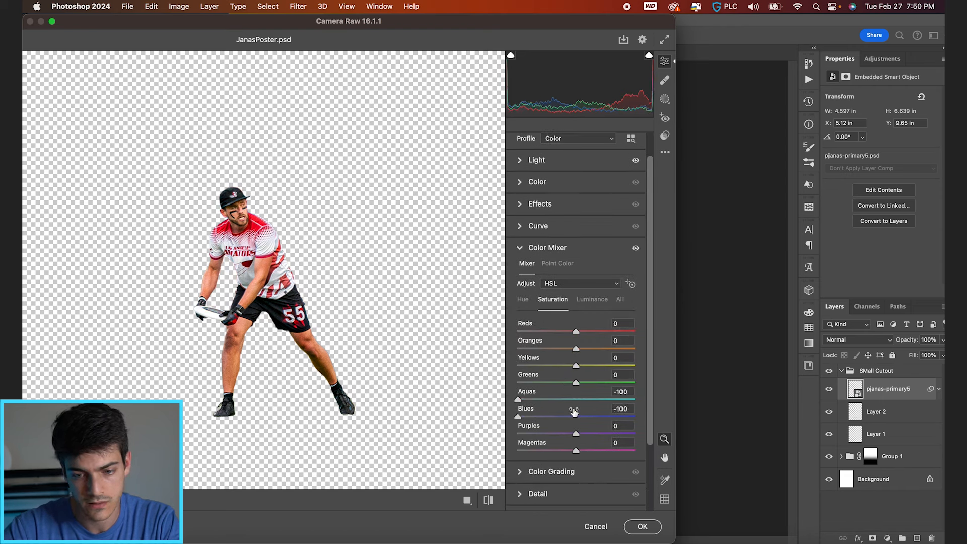
mouse_move(664, 438)
mouse_down()
mouse_move(472, 425)
mouse_move(665, 440)
mouse_up()
drag(538, 435, 517, 434)
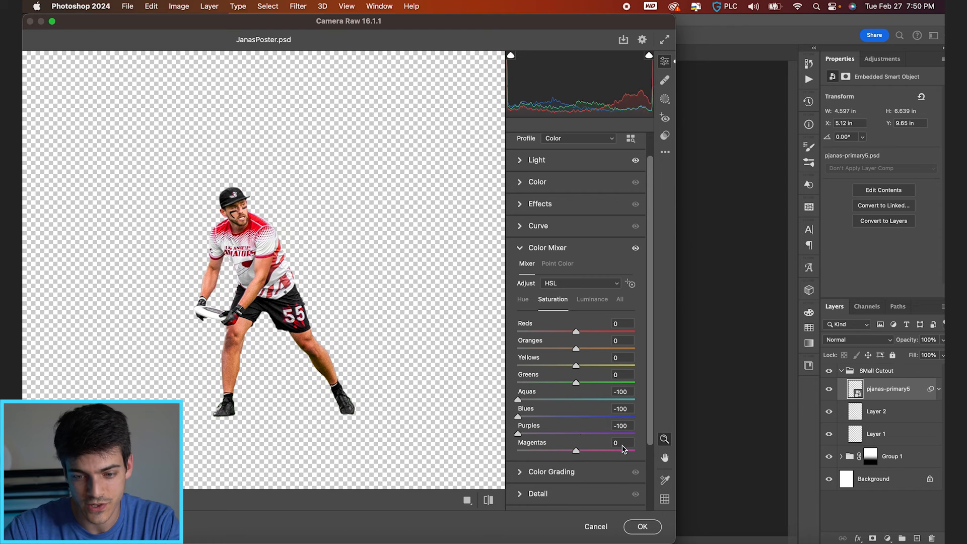
Try lowering the Magentas saturation, return it to 0, and apply the Camera Raw adjustments to the small figure.
drag(577, 453, 513, 444)
double_click(508, 443)
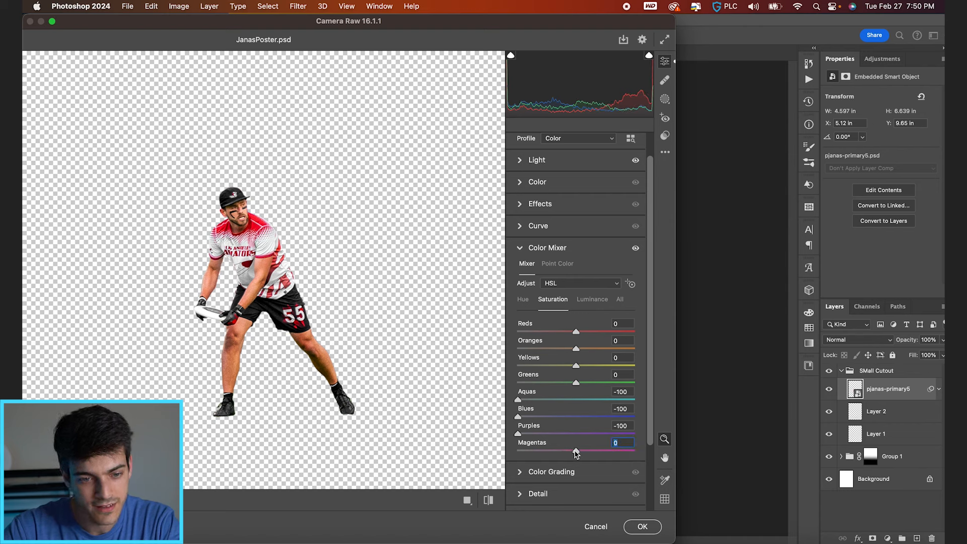
click(238, 251)
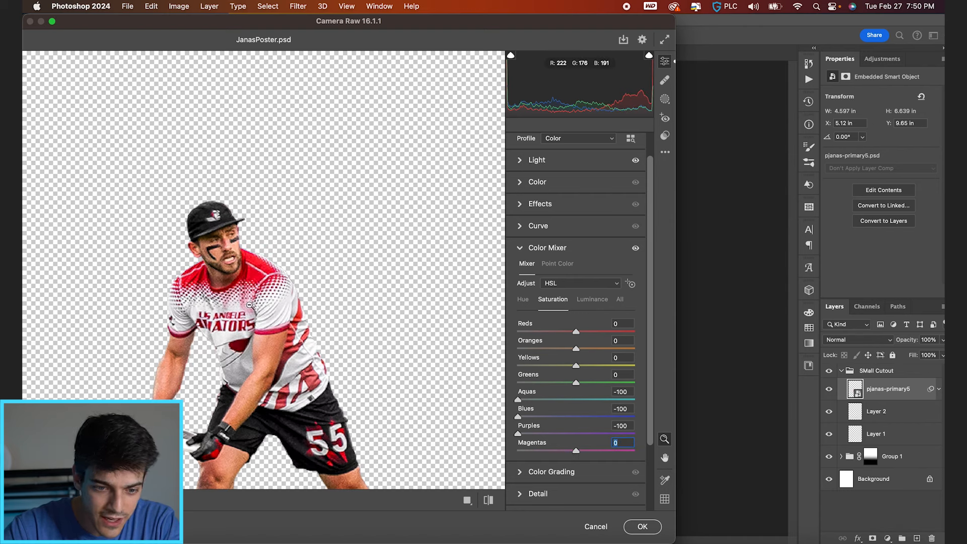
click(249, 304)
click(642, 526)
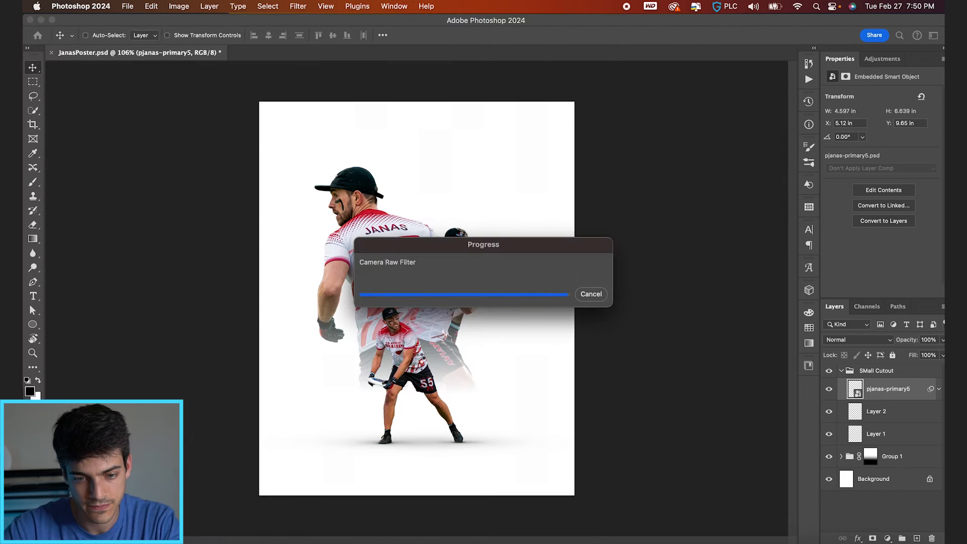
Reopen the small figure's Camera Raw Filter, set Texture to +16 and Clarity to +19, and apply it.
scroll(414, 354, up, 3)
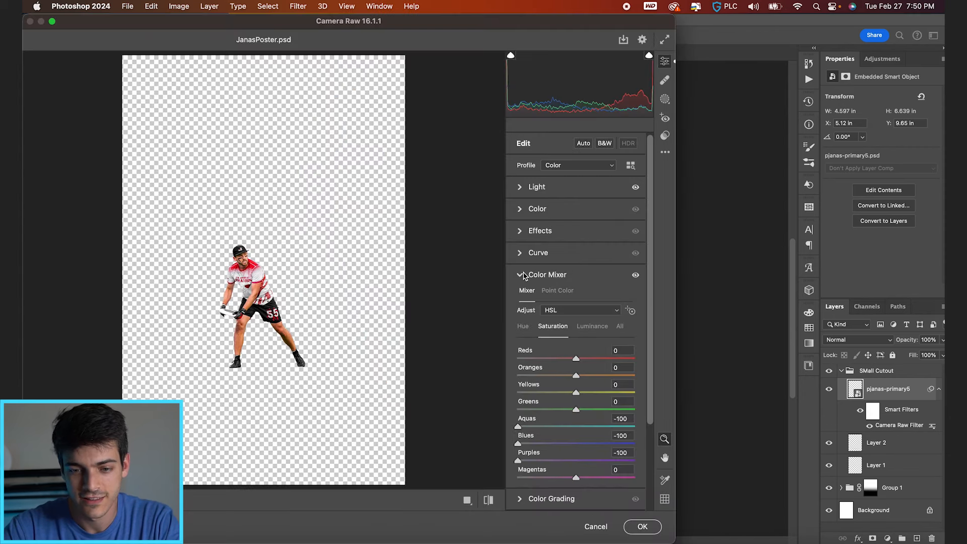
click(521, 235)
click(521, 233)
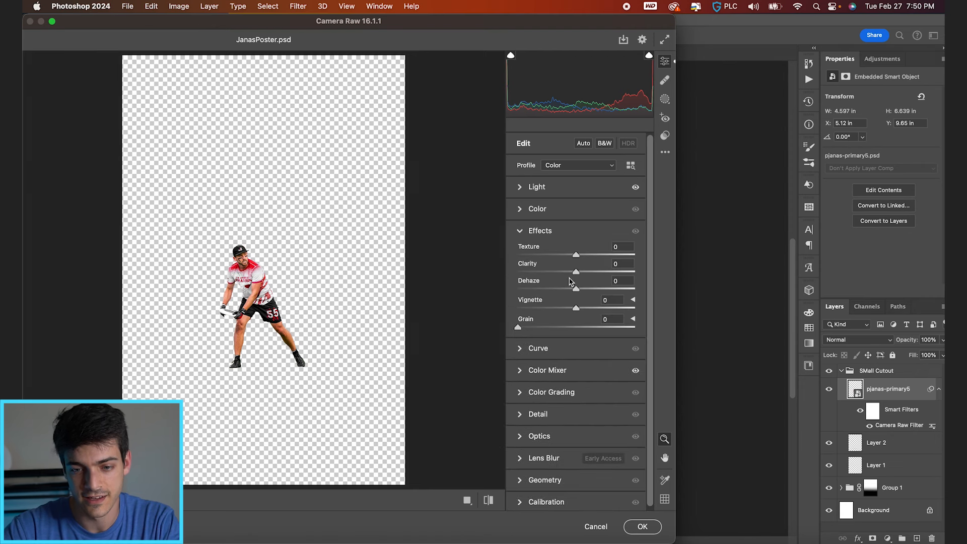
drag(582, 258, 588, 275)
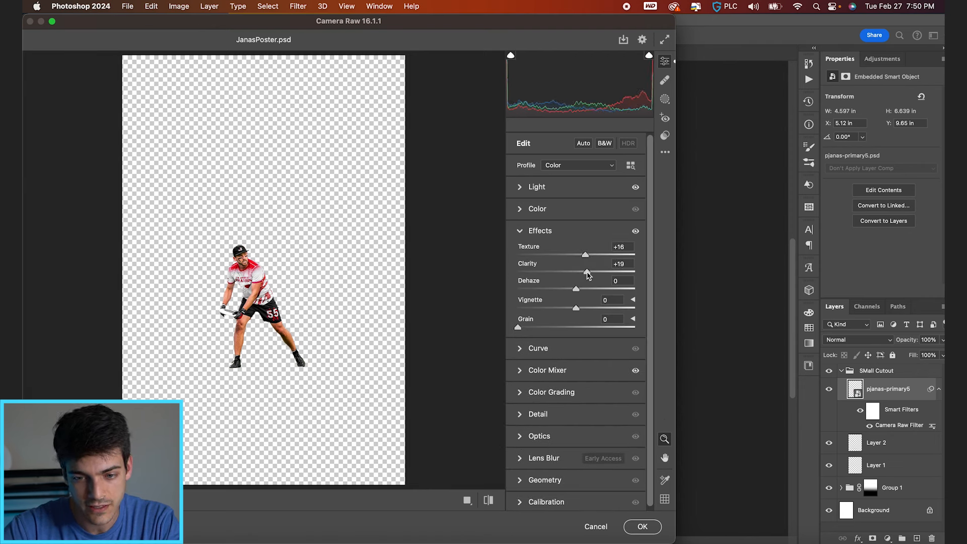
click(642, 527)
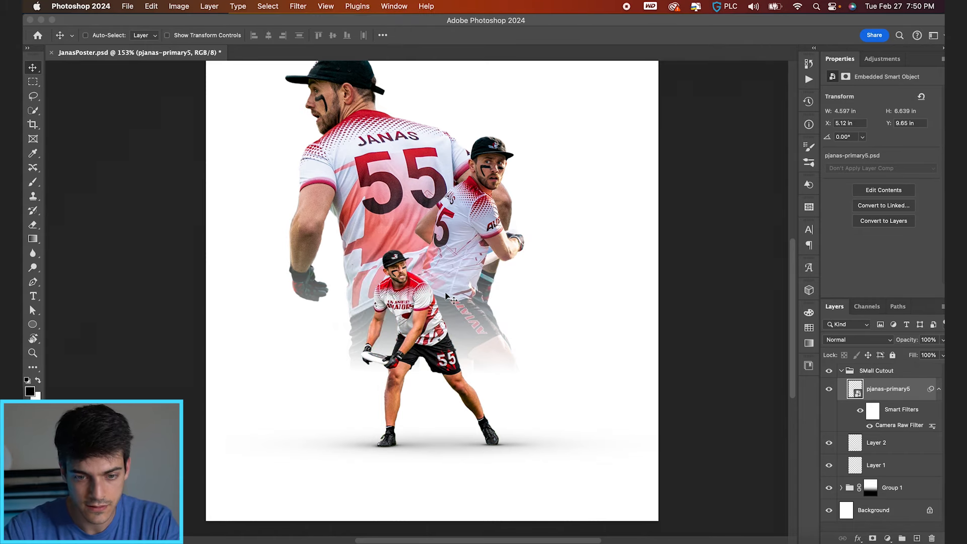
Copy the small figure's Camera Raw smart filter onto both larger player cutouts inside Group 1.
scroll(448, 299, up, 5)
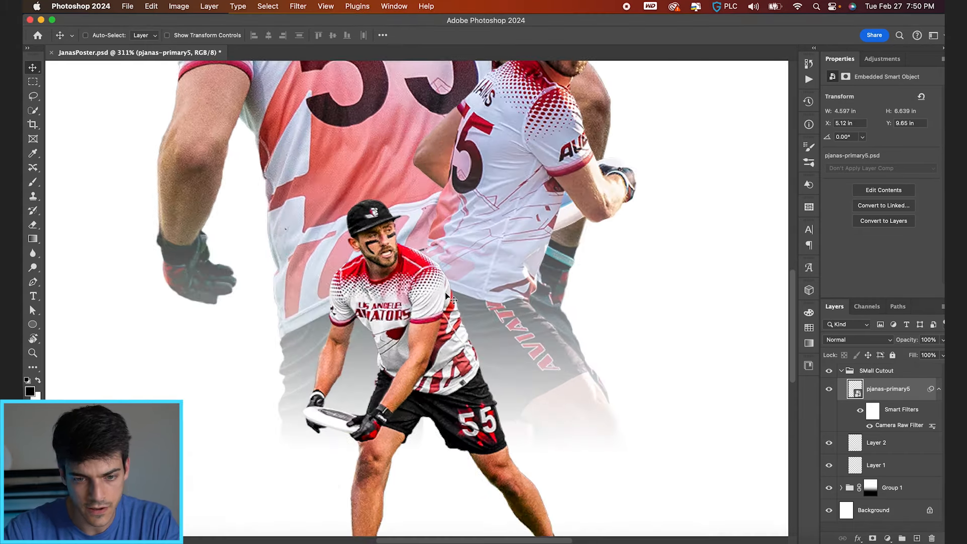
scroll(445, 296, up, 3)
scroll(446, 296, left, 3)
scroll(483, 388, down, 5)
scroll(461, 344, down, 6)
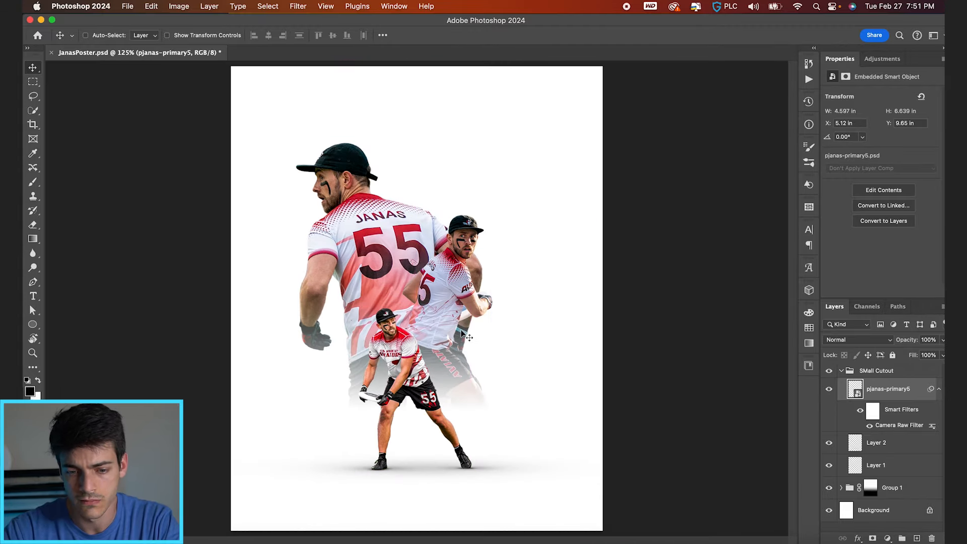
click(842, 487)
scroll(896, 387, down, 2)
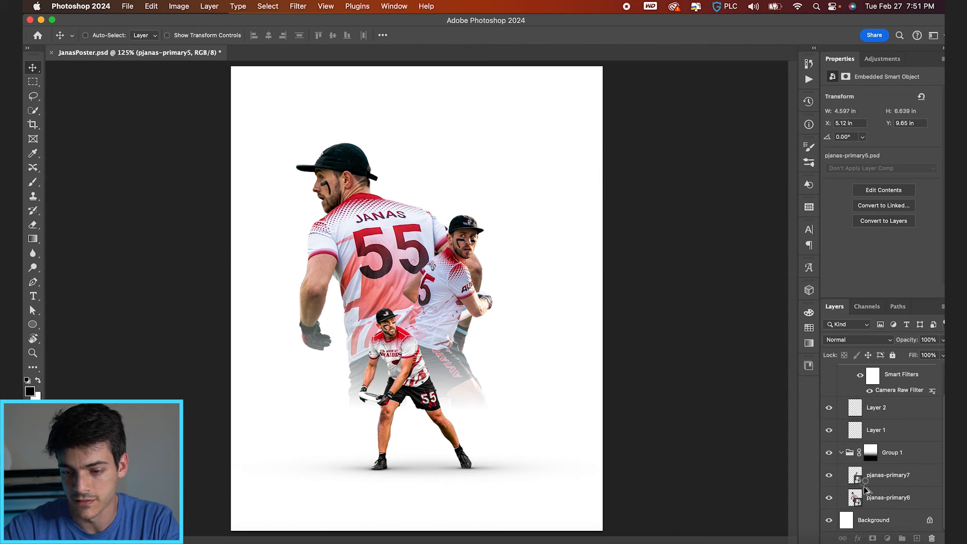
drag(865, 476, 866, 475)
drag(894, 380, 887, 510)
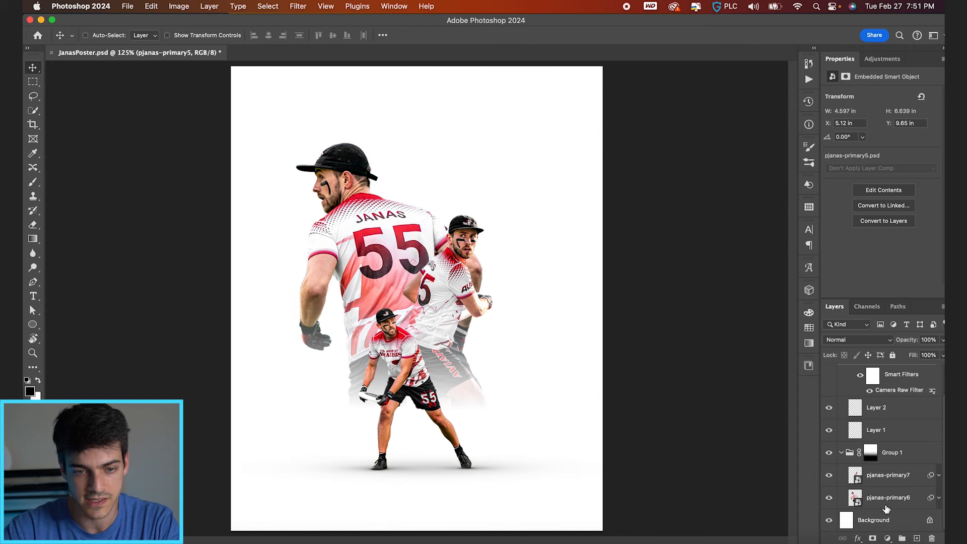
Save the poster document with Maximize Compatibility enabled.
scroll(441, 338, down, 2)
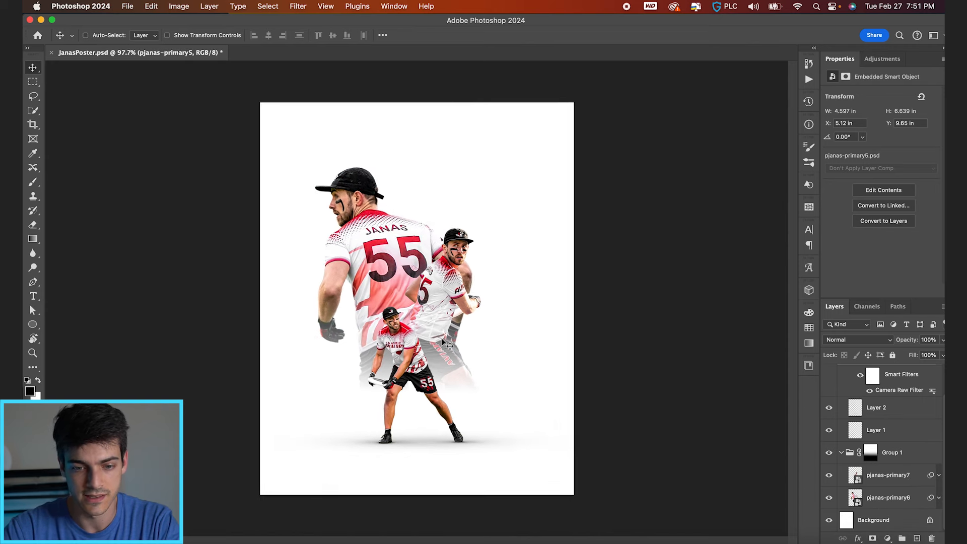
scroll(441, 338, up, 1)
key(super+s)
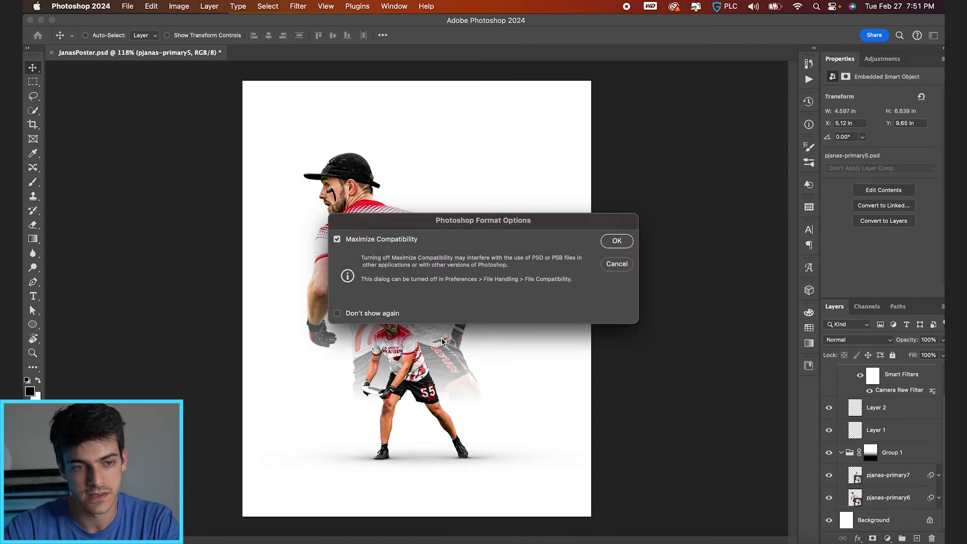
click(616, 241)
Collapse Group 1 and the SMall Cutout group, and fit the whole poster in view.
scroll(505, 219, up, 3)
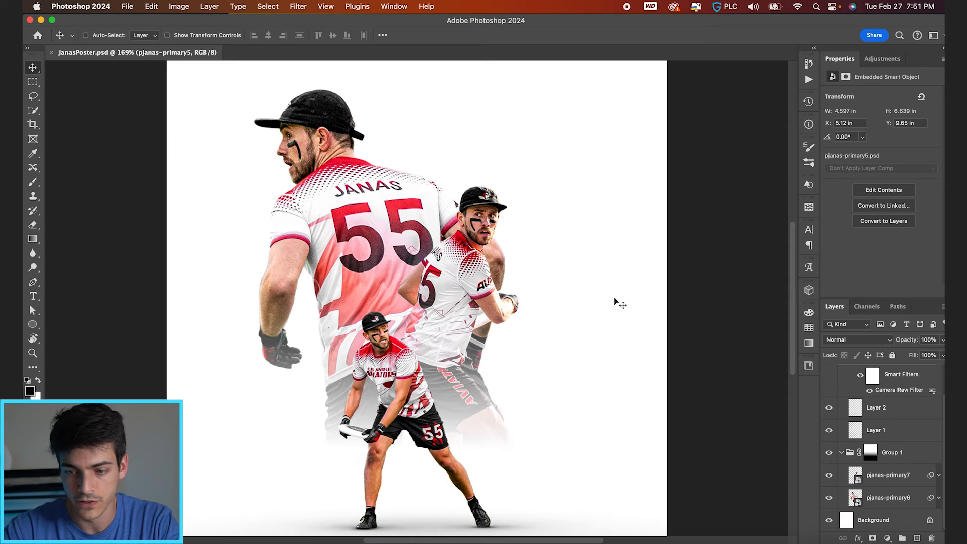
scroll(884, 454, up, 2)
click(840, 488)
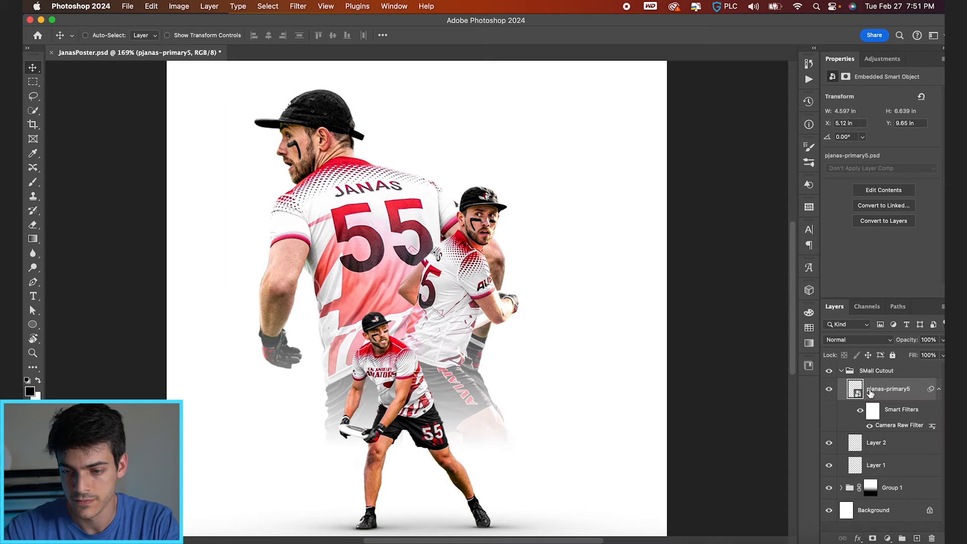
click(841, 371)
key(ctrl+0)
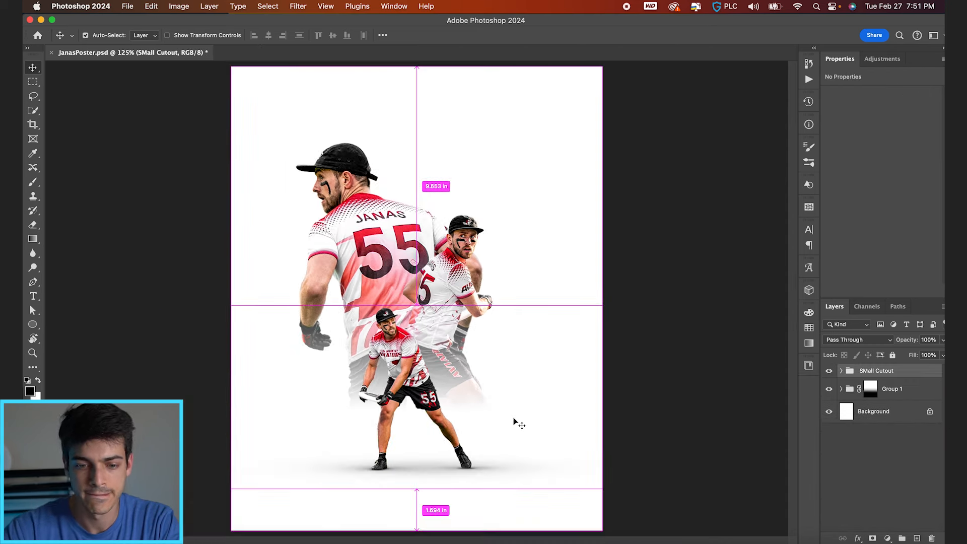
Add a Selective Color adjustment above the small figure in the SMall Cutout group and clip it to that figure.
scroll(445, 328, up, 3)
scroll(423, 373, down, 2)
scroll(423, 372, down, 2)
click(841, 372)
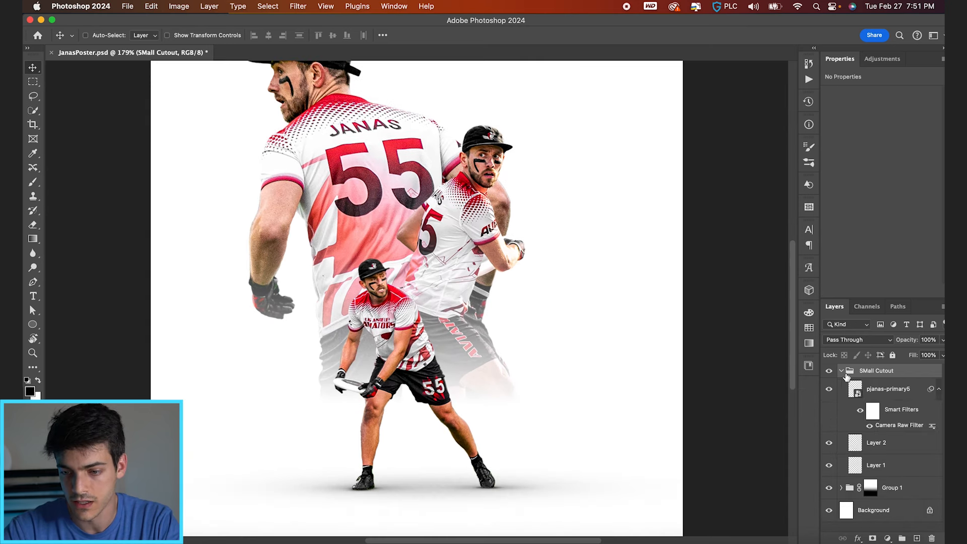
click(858, 395)
click(887, 537)
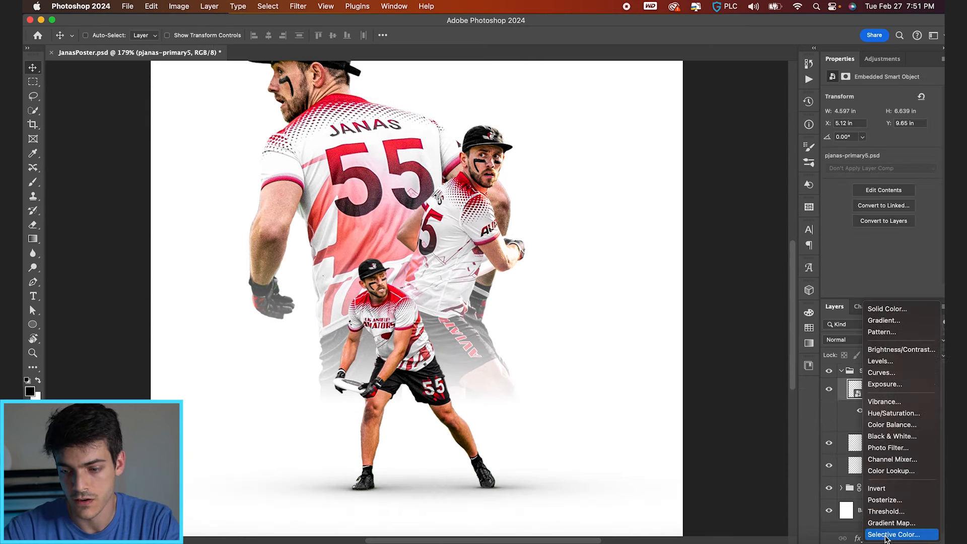
click(886, 537)
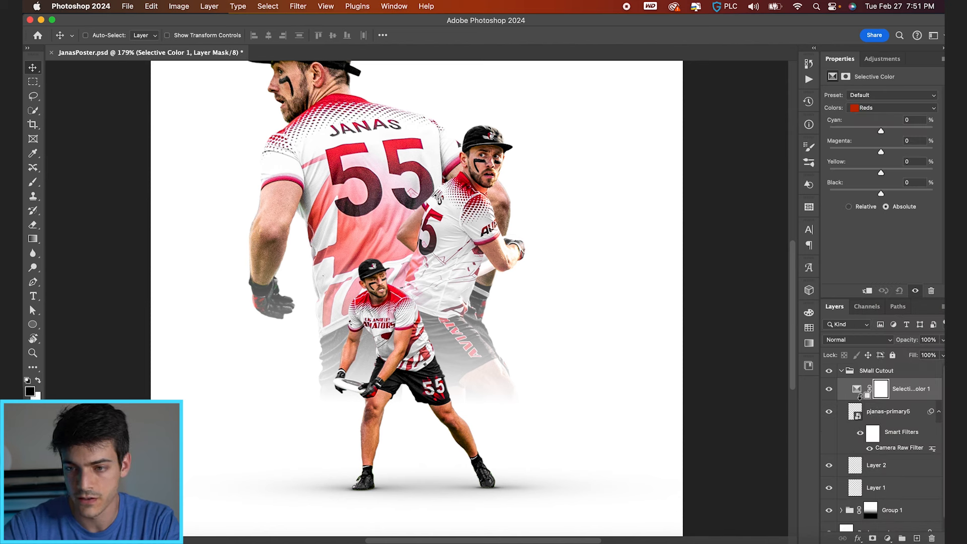
key(super+alt+g)
In the clipped Selective Color adjustment, set the Yellows range to Yellow -18% and Black -48%.
drag(880, 195, 870, 195)
key(super+z)
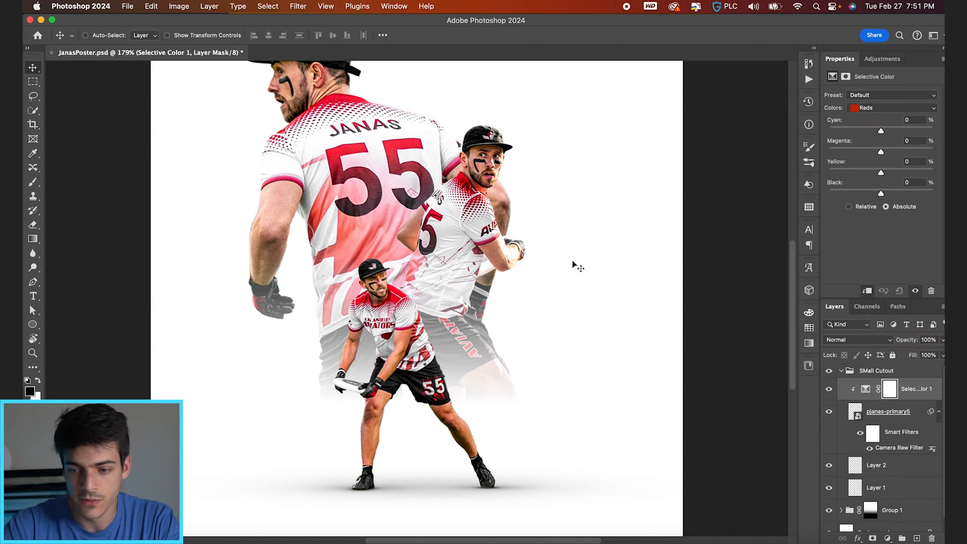
click(866, 389)
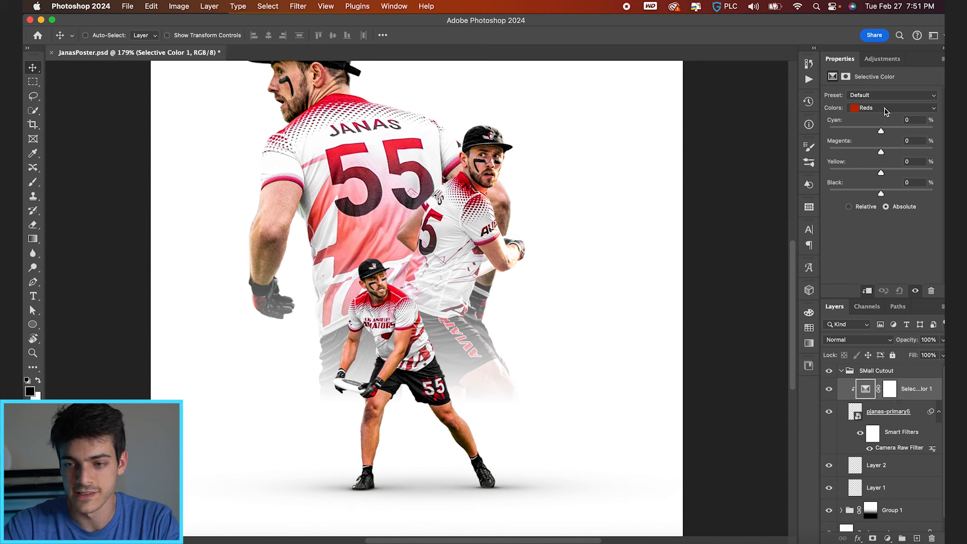
click(887, 109)
click(885, 118)
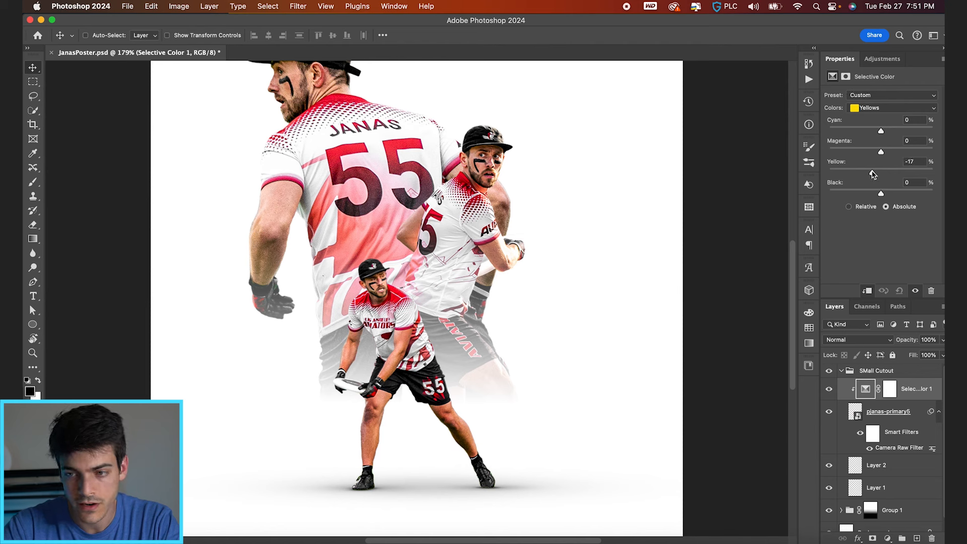
drag(882, 194, 873, 196)
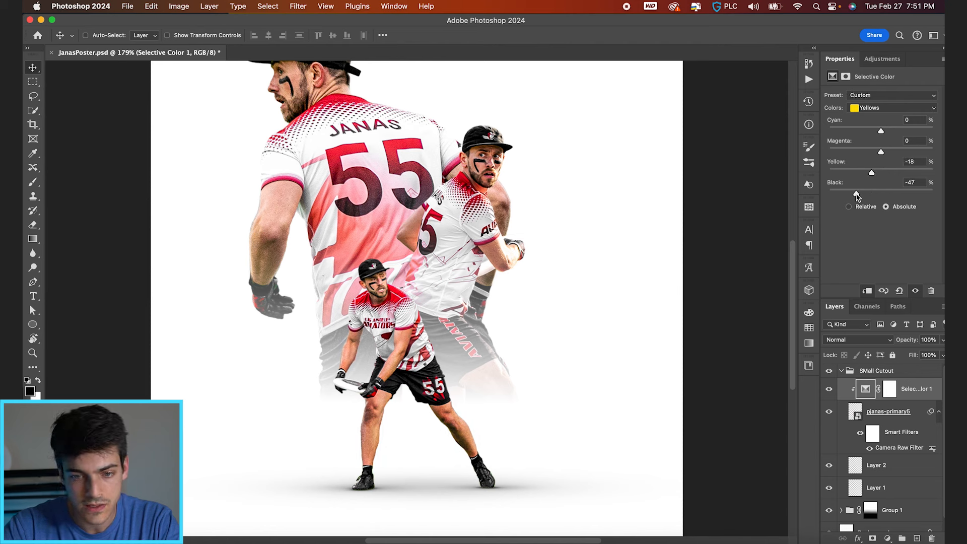
drag(855, 196, 856, 195)
Darken the small figure with a clipped Curves adjustment at input 109, output 88, and invert its layer mask to black.
scroll(466, 371, down, 3)
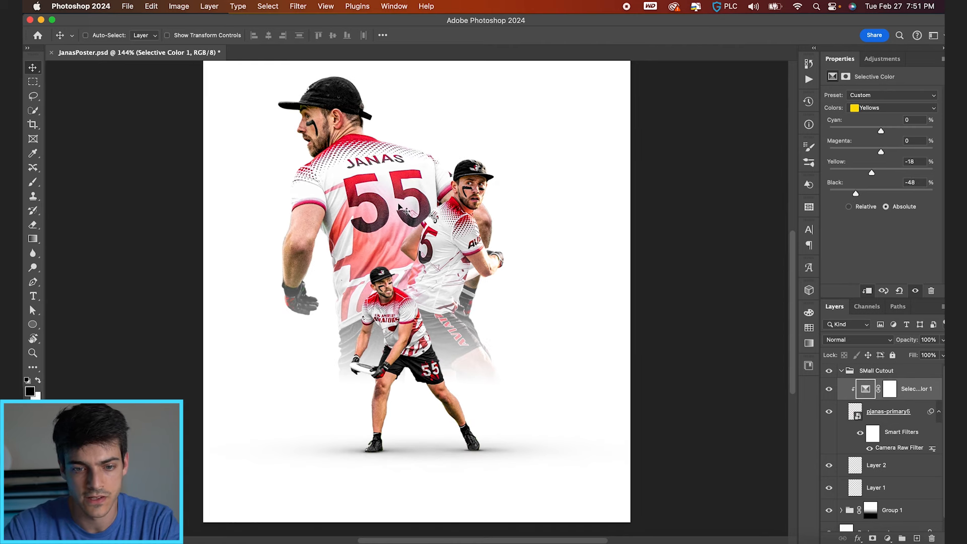
scroll(438, 326, down, 2)
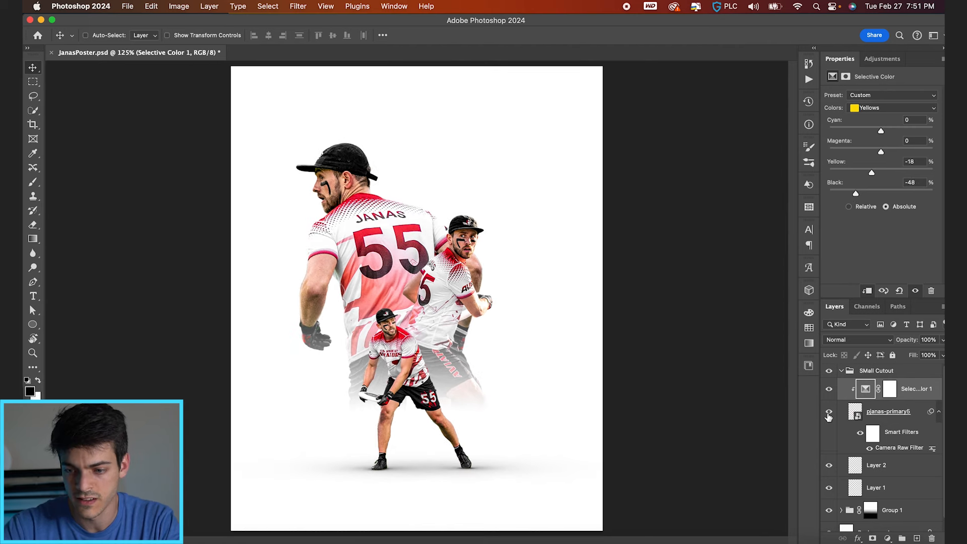
click(856, 412)
click(887, 537)
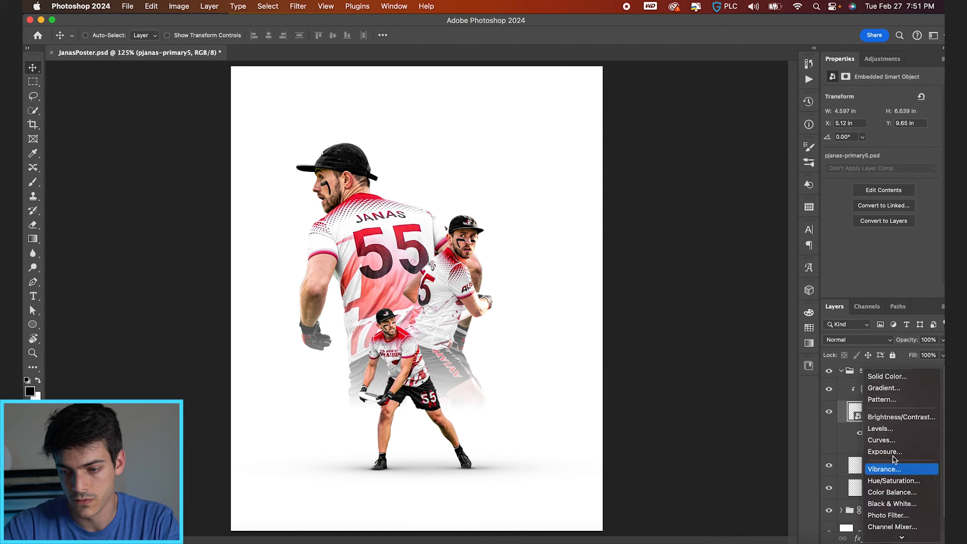
click(879, 446)
click(866, 412)
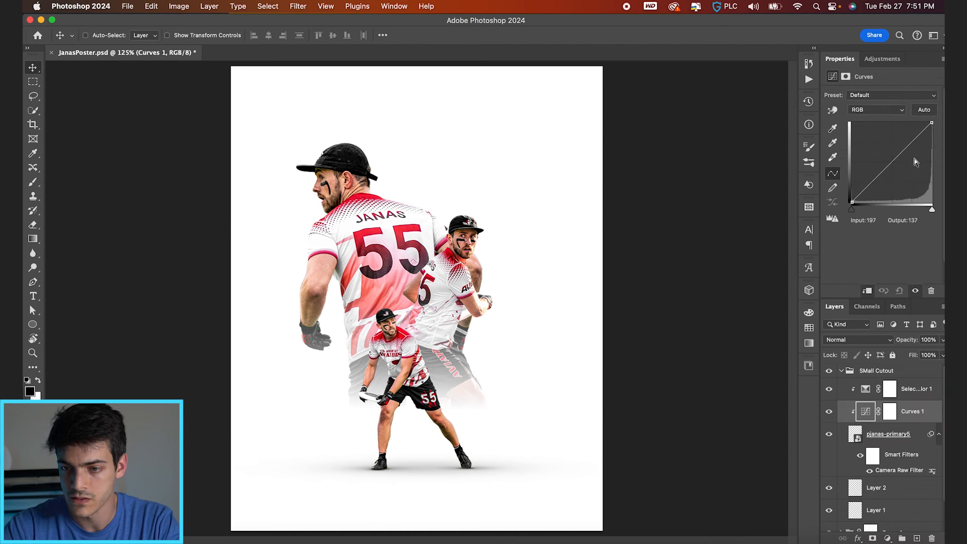
drag(887, 172, 886, 174)
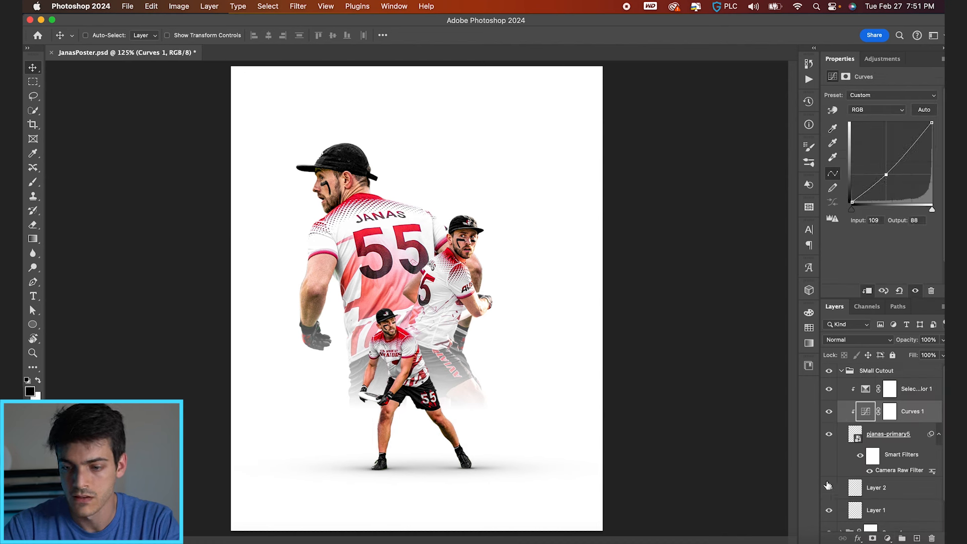
click(890, 412)
key(super+i)
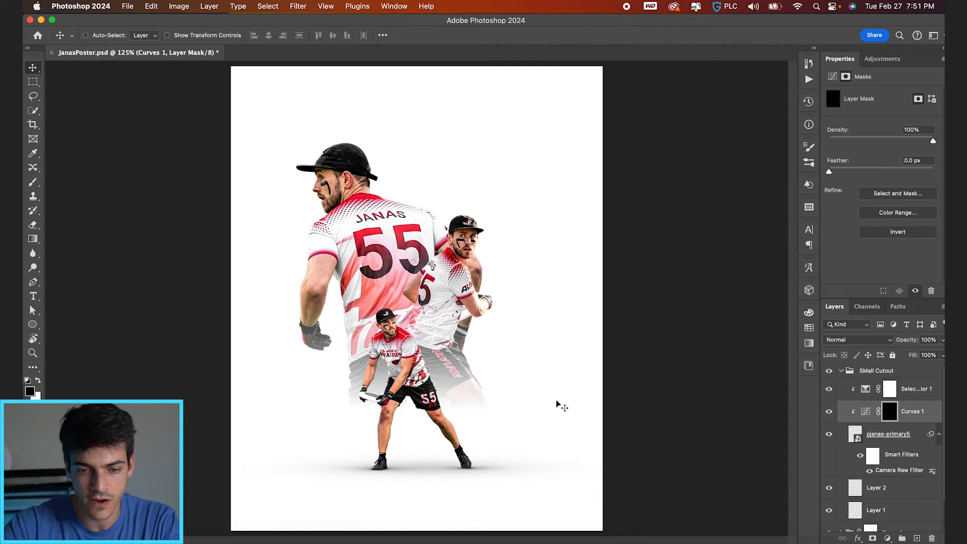
Configure a soft 20 px brush with 100% flow for painting on the Curves 1 mask.
scroll(512, 378, up, 5)
scroll(510, 376, down, 4)
key(b)
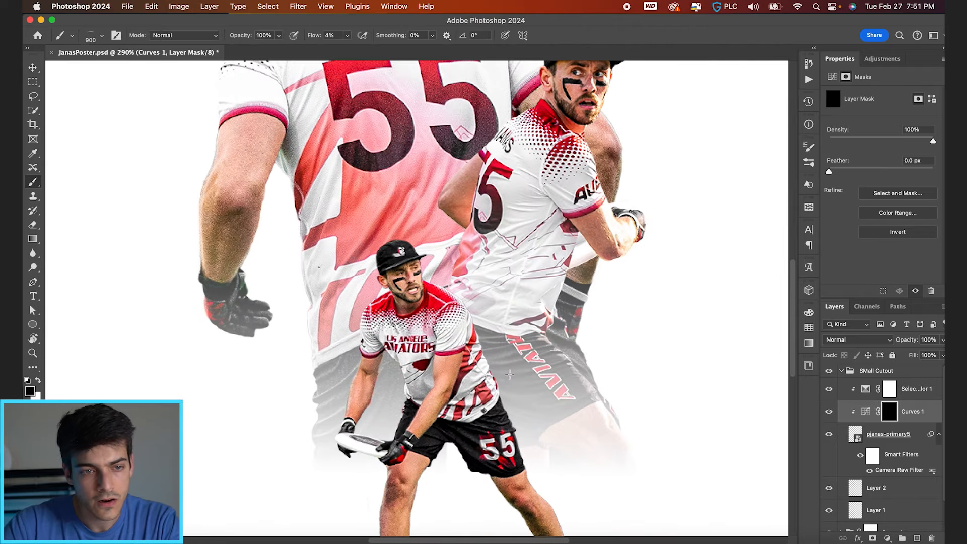
click(101, 36)
drag(59, 84, 57, 145)
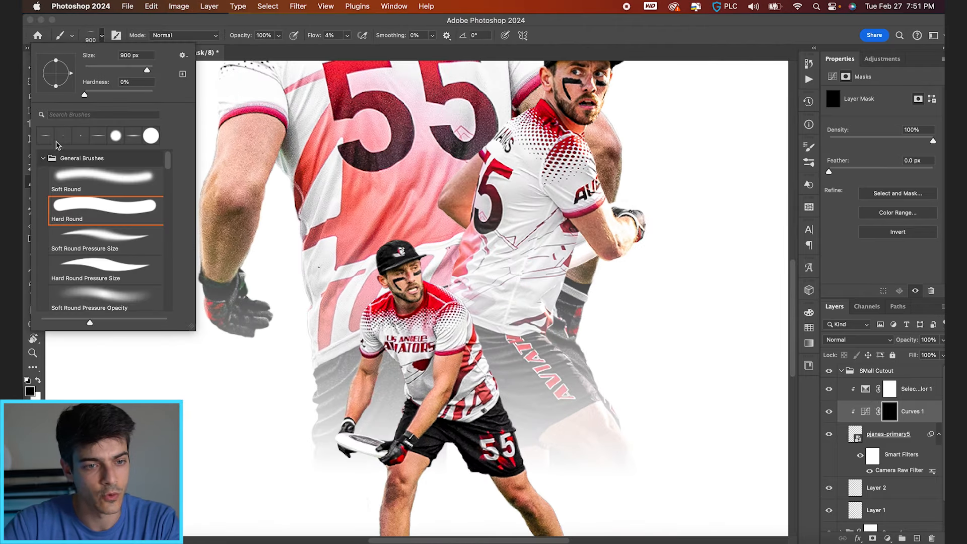
click(143, 26)
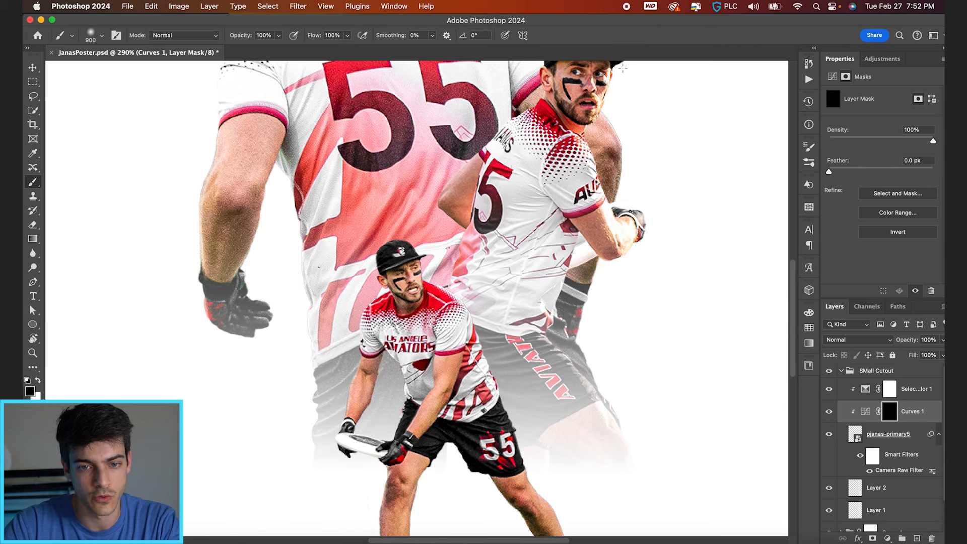
key(bracketleft)
key(bracketleft)
key(bracketleft)
key(bracketleft)
key(bracketleft)
key(bracketleft)
key(bracketleft)
key(bracketleft)
key(bracketleft)
key(bracketleft)
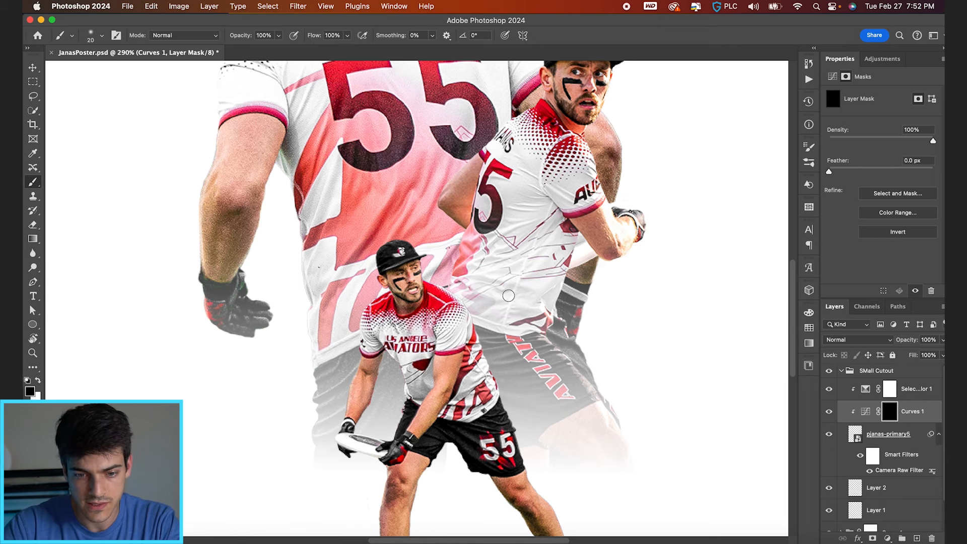
Paint white on the Curves 1 mask to deepen the shadows along the small figure's head, jersey and arms.
scroll(509, 295, up, 3)
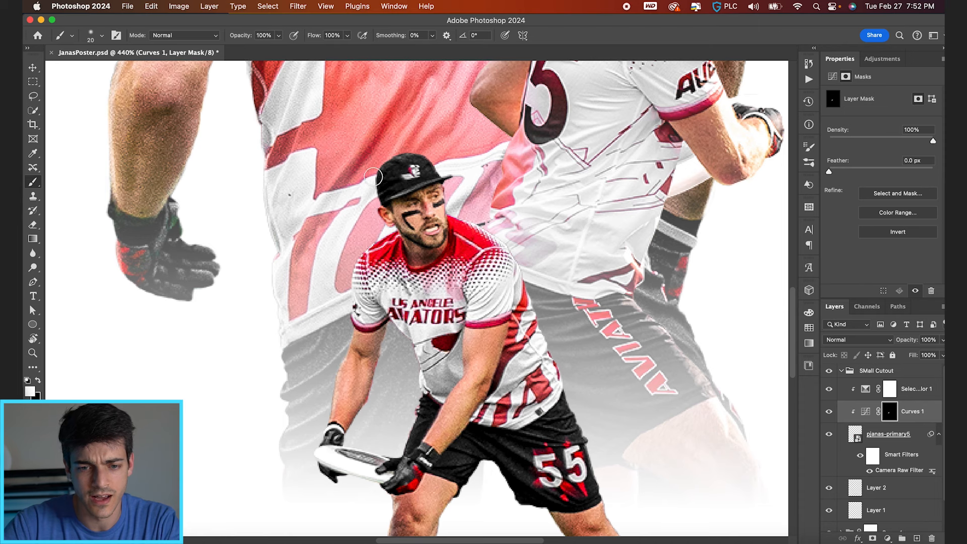
scroll(375, 327, down, 2)
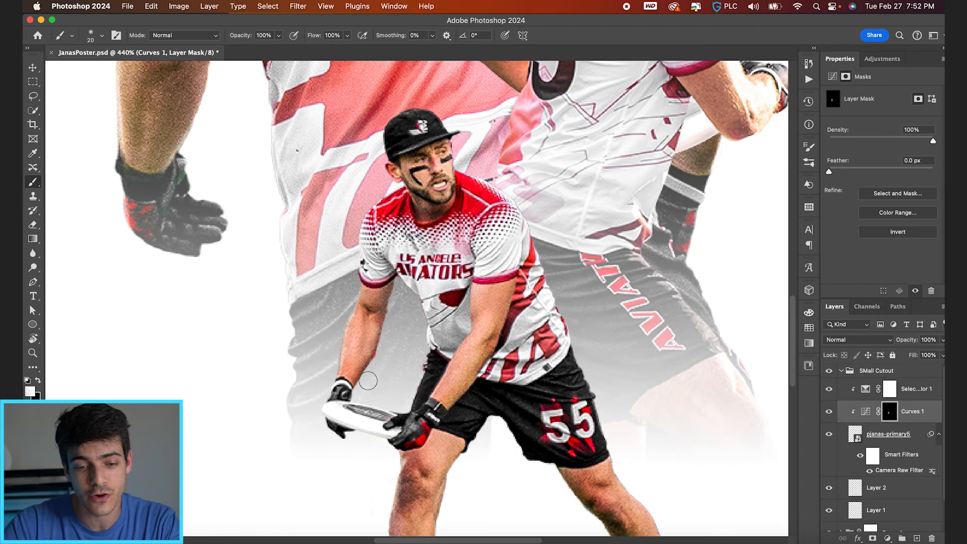
scroll(479, 388, down, 3)
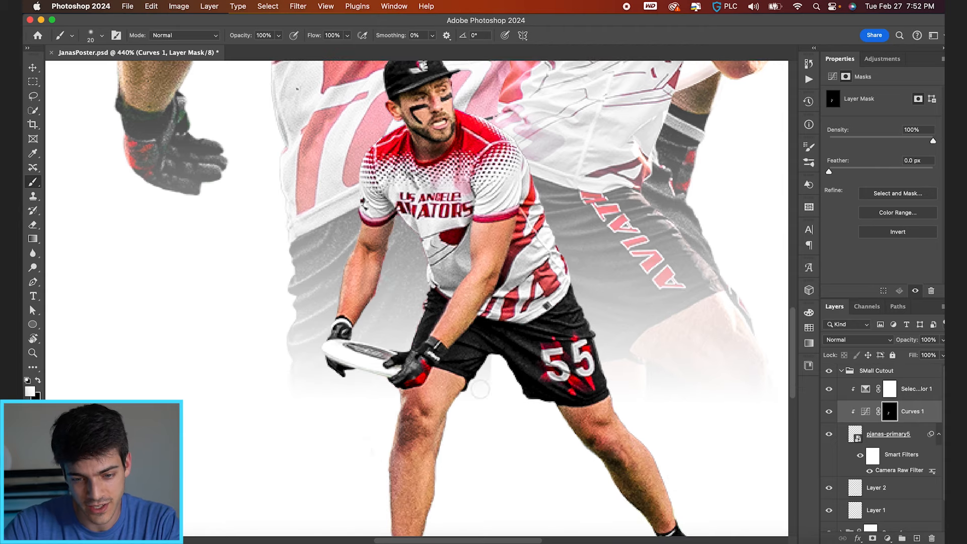
scroll(441, 456, down, 4)
Paint shadows along the small figure's legs on the Curves 1 mask, enlarging the brush to 35 px for the finishing touches.
drag(562, 337, 607, 411)
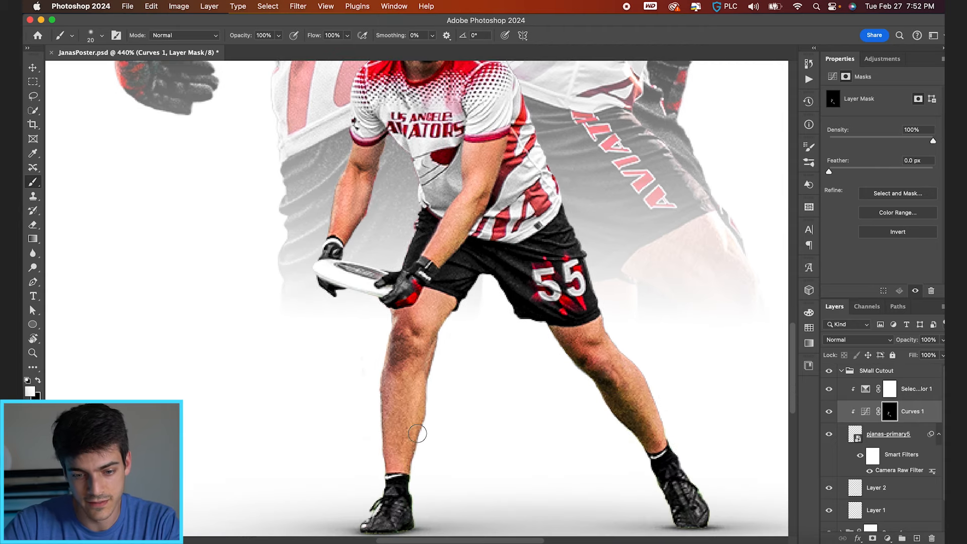
mouse_move(372, 385)
mouse_down()
mouse_move(374, 404)
mouse_move(399, 353)
mouse_move(392, 301)
mouse_up()
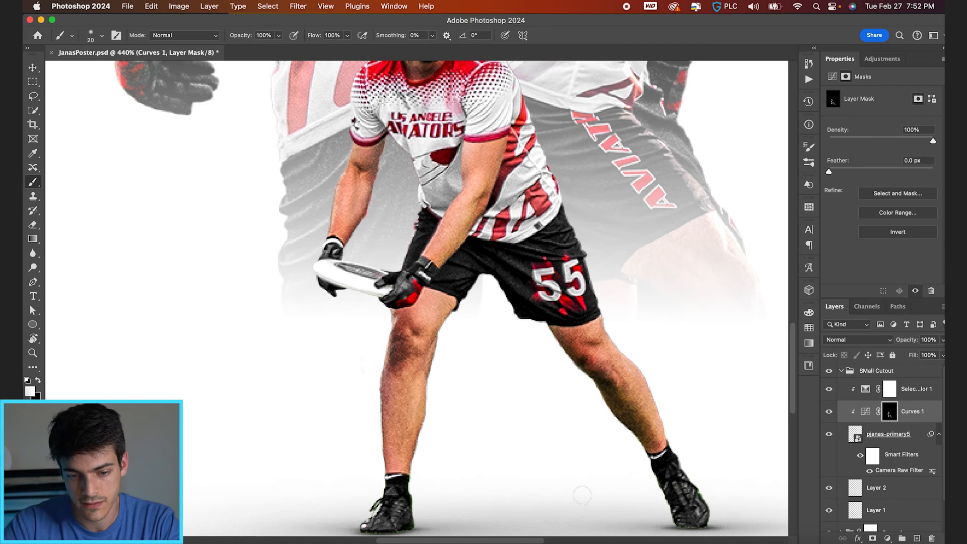
scroll(480, 498, down, 1)
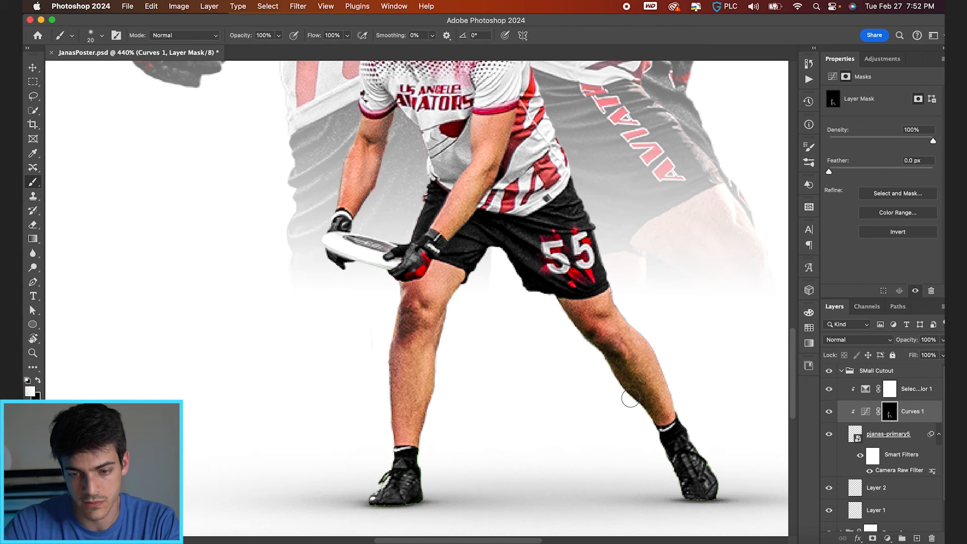
scroll(425, 447, down, 2)
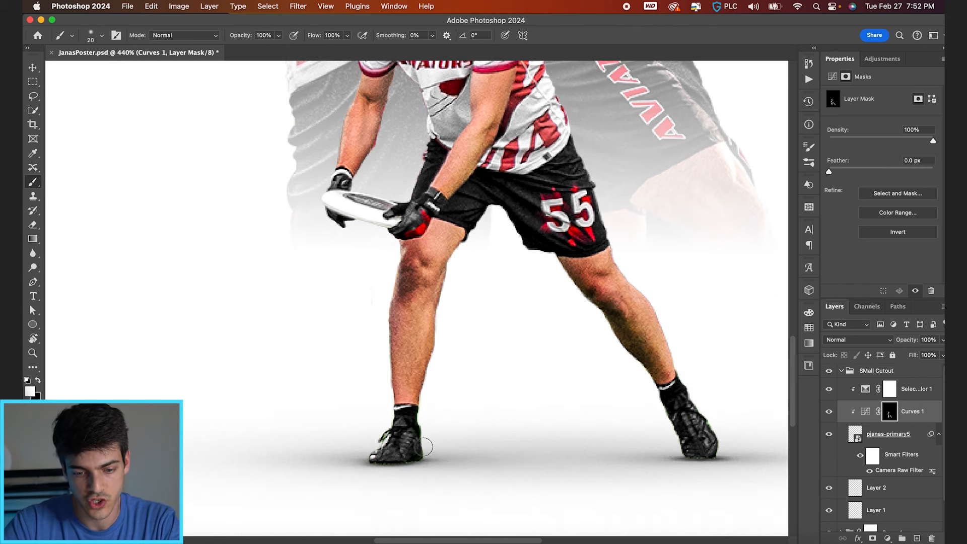
scroll(445, 321, up, 4)
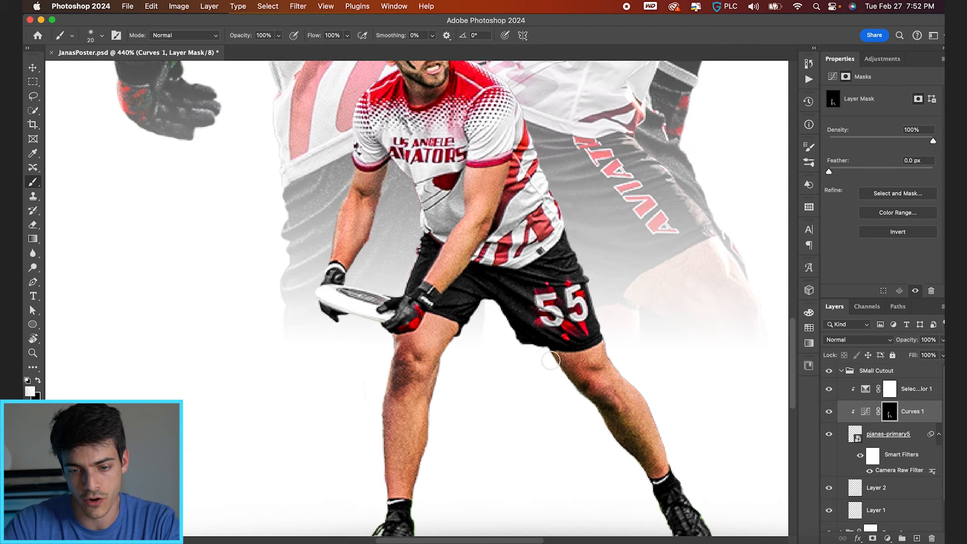
scroll(498, 362, down, 3)
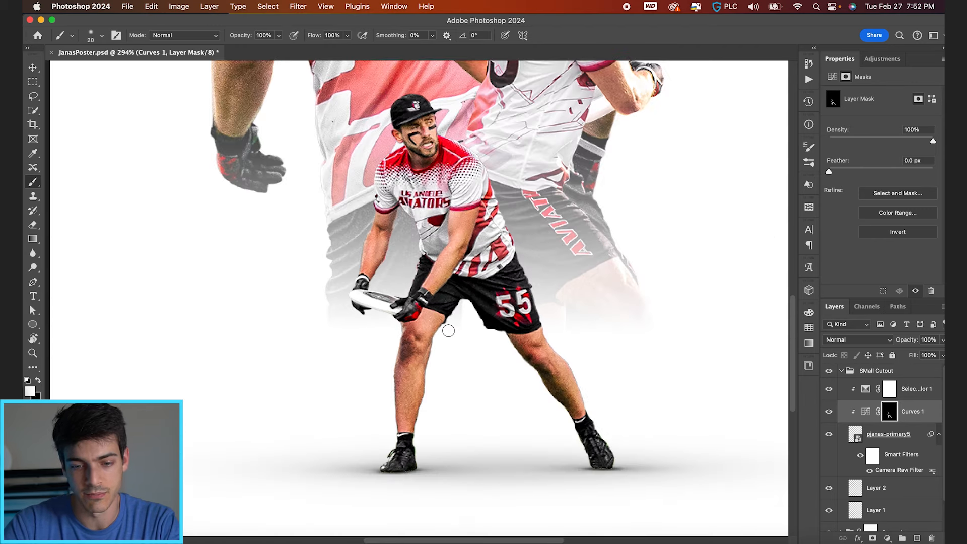
scroll(460, 353, down, 2)
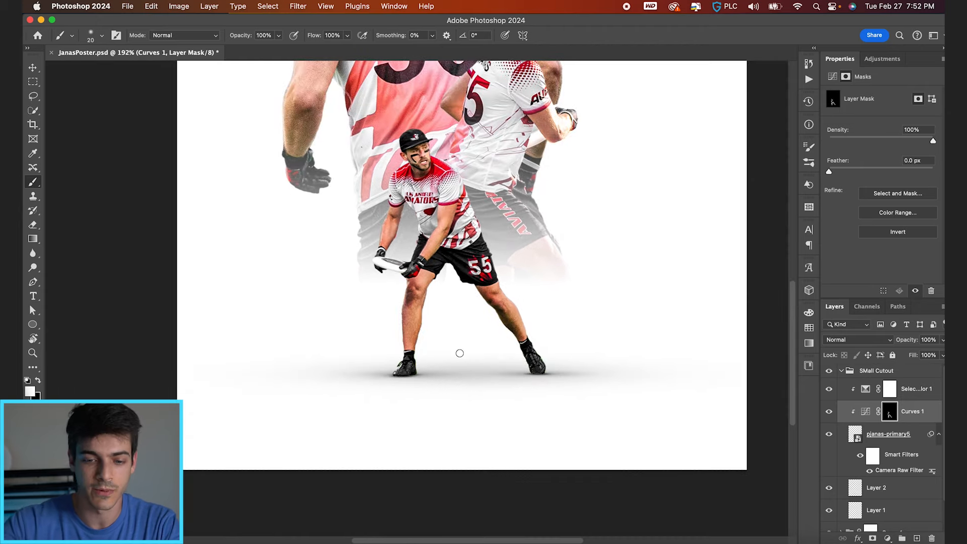
scroll(456, 277, up, 3)
key(bracketright)
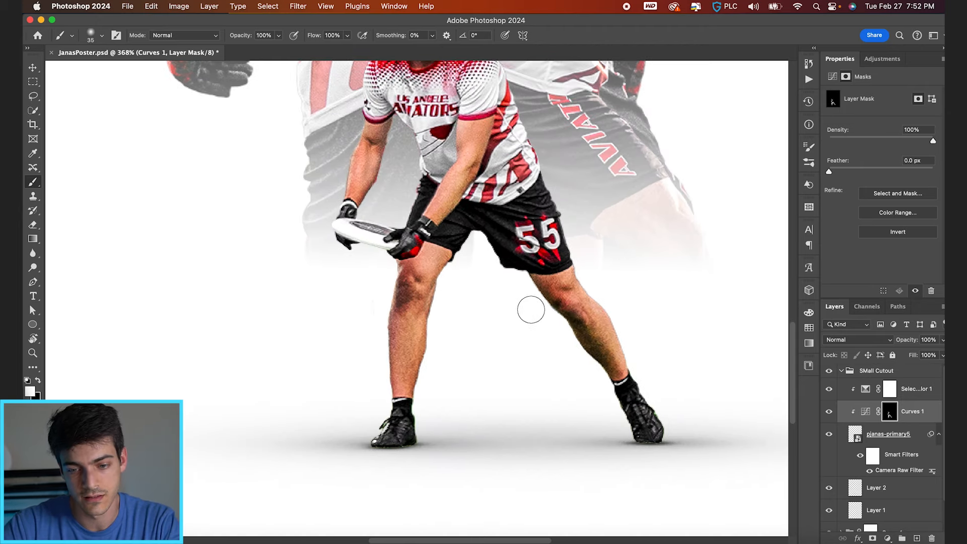
scroll(643, 445, down, 2)
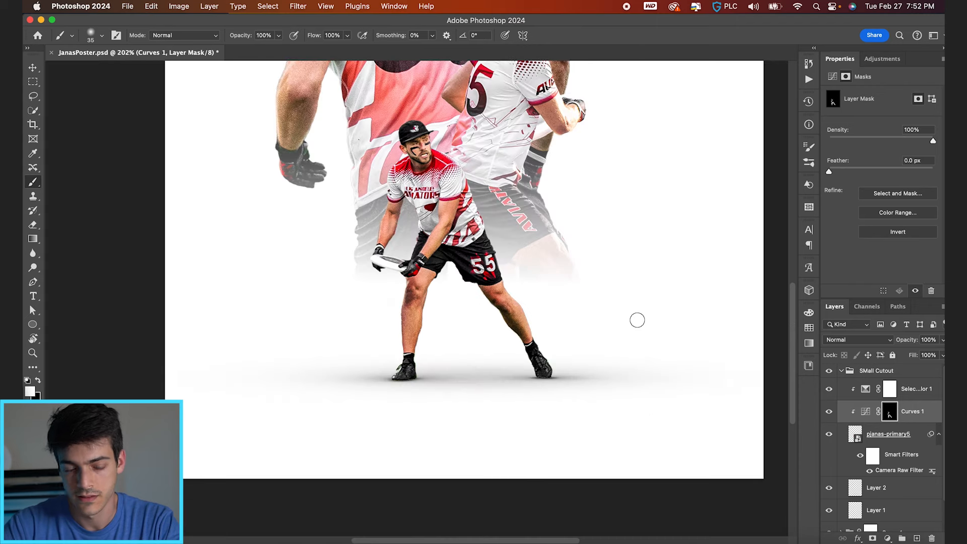
Duplicate the Curves 1 adjustment, keep the copy clipped to the small figure, and delete the copy's layer mask.
key(super+minus)
click(865, 412)
key(super+j)
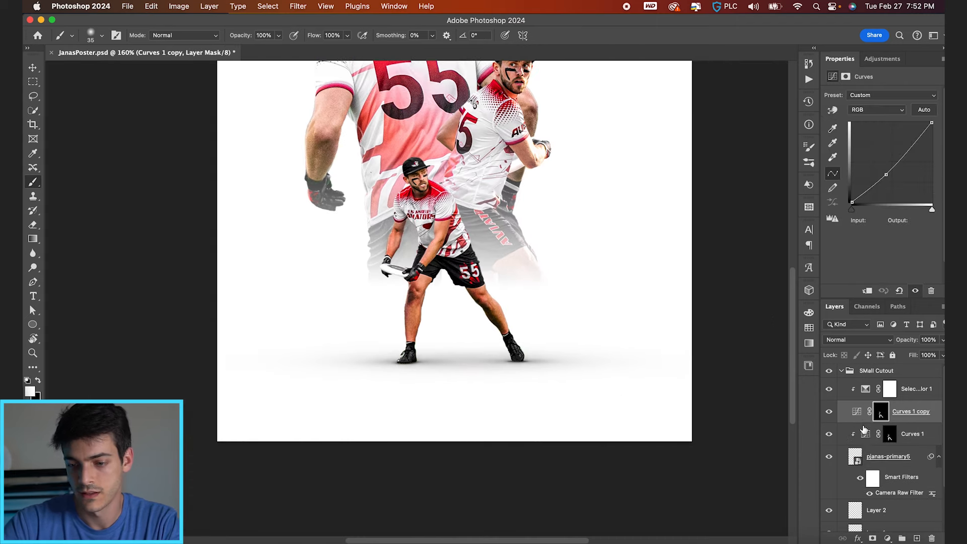
right_click(887, 414)
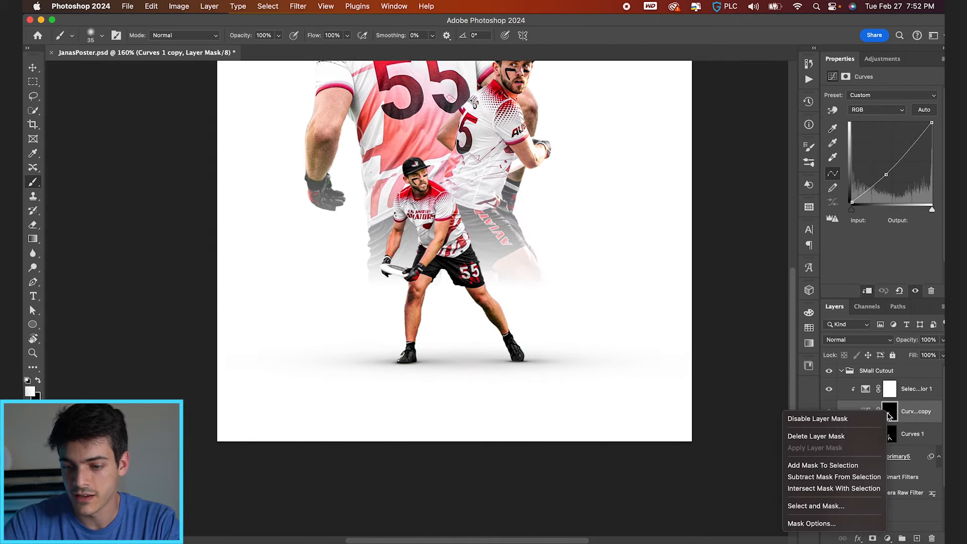
click(860, 437)
Brighten the Curves 1 copy to input 107, output 153, and add a black layer mask to it.
drag(886, 175, 886, 153)
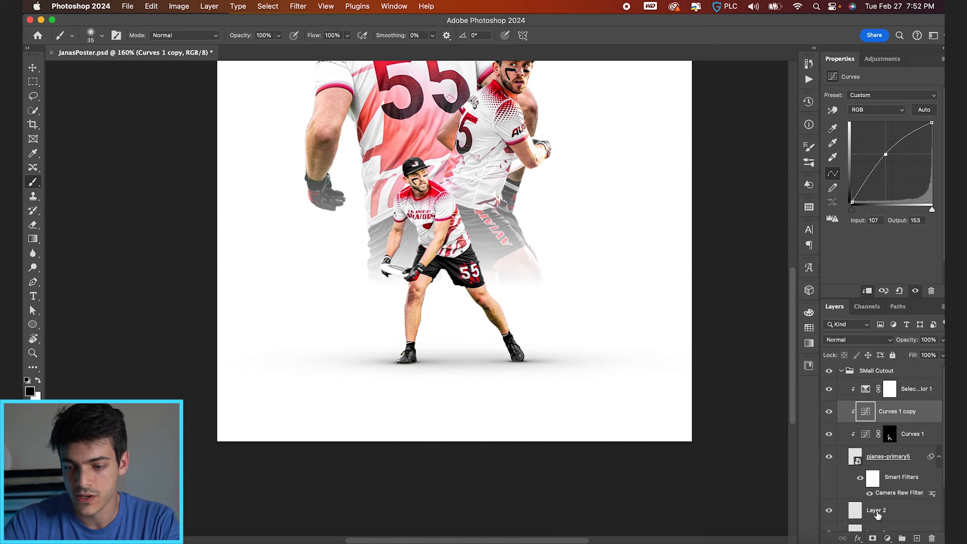
alt+click(872, 539)
Paint highlights around the small figure's face on the Curves 1 copy mask with a 40 px brush.
scroll(610, 277, up, 5)
scroll(504, 143, up, 3)
key(])
key(])
key(bracketleft)
mouse_move(496, 151)
mouse_down()
mouse_move(478, 160)
mouse_move(467, 126)
mouse_move(428, 126)
mouse_move(431, 117)
mouse_up()
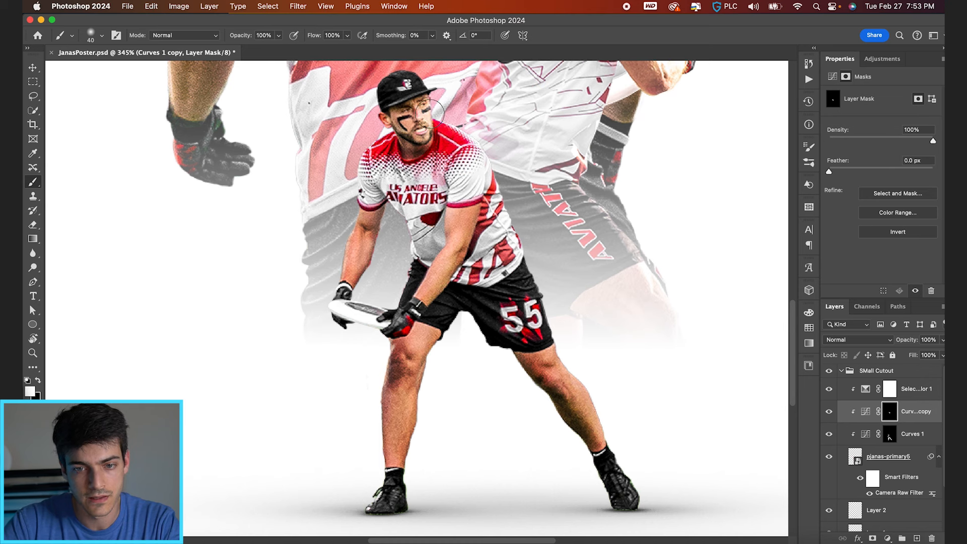
key(x)
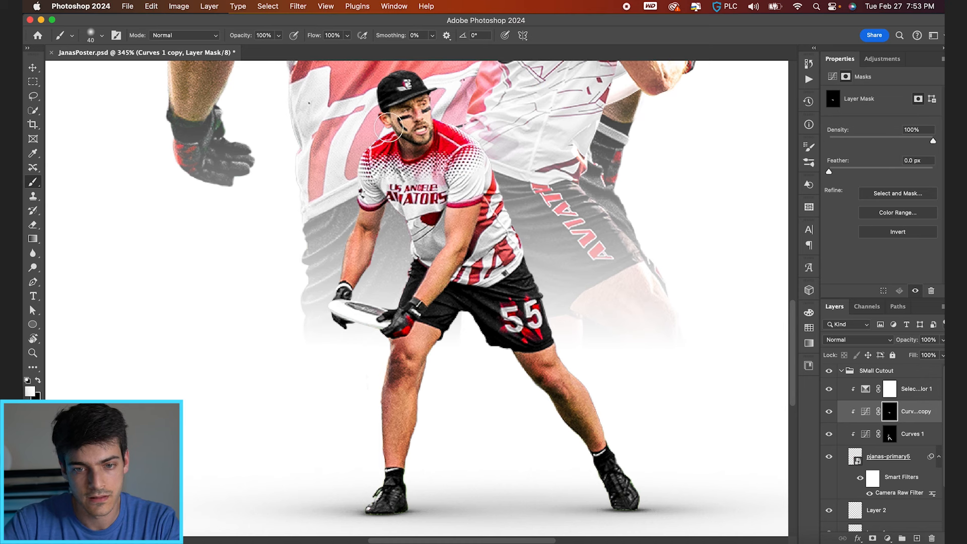
key(x)
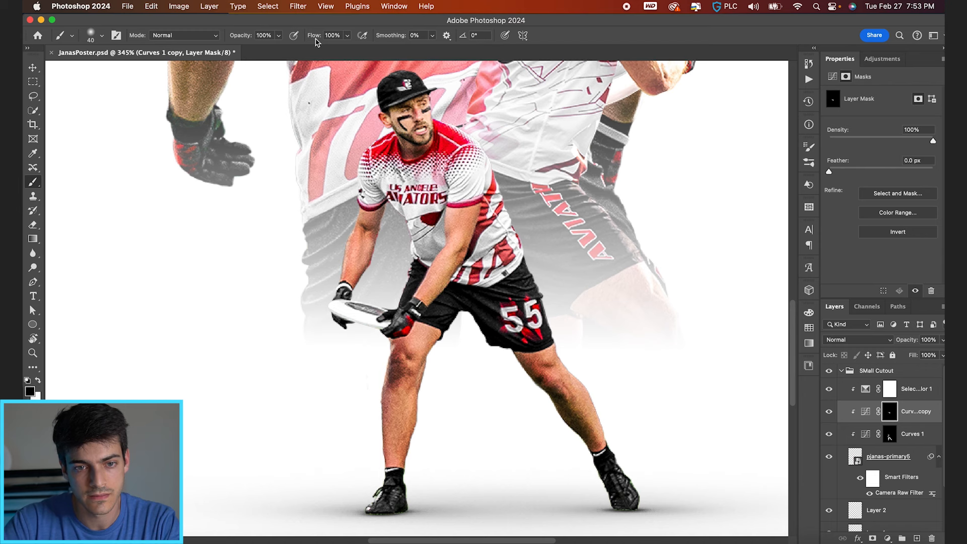
Paint highlights on the small figure's arms, thigh and shorts on the Curves 1 copy mask at 65% brush flow.
scroll(358, 185, up, 2)
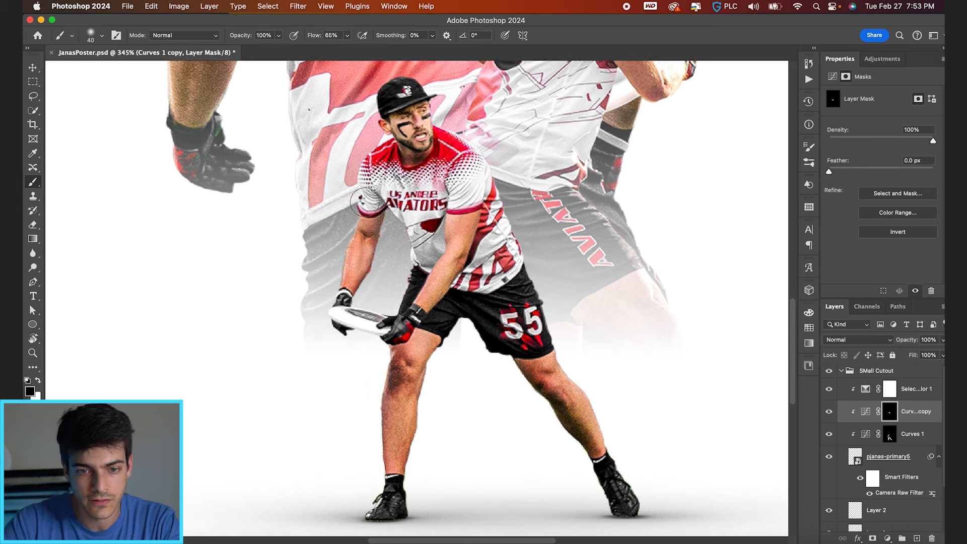
key(x)
mouse_move(369, 233)
mouse_down()
mouse_move(357, 229)
mouse_move(367, 276)
mouse_up()
scroll(367, 276, up, 5)
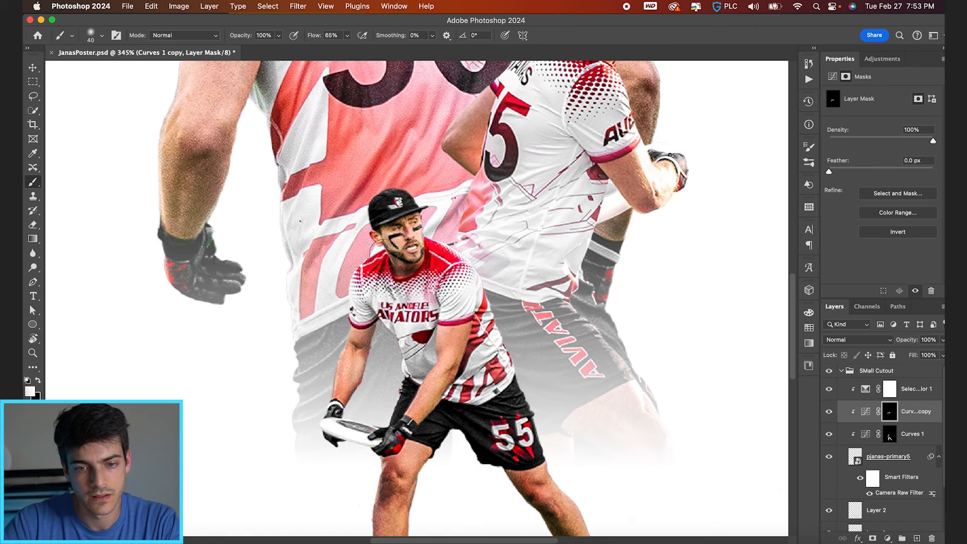
scroll(404, 182, down, 5)
mouse_move(452, 252)
mouse_down()
mouse_move(433, 237)
mouse_move(418, 289)
mouse_up()
key(x)
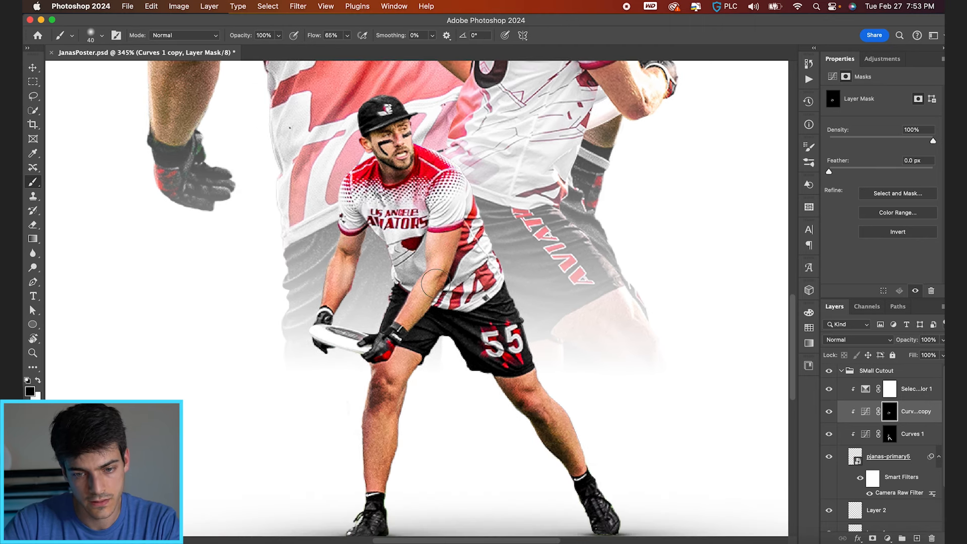
key(x)
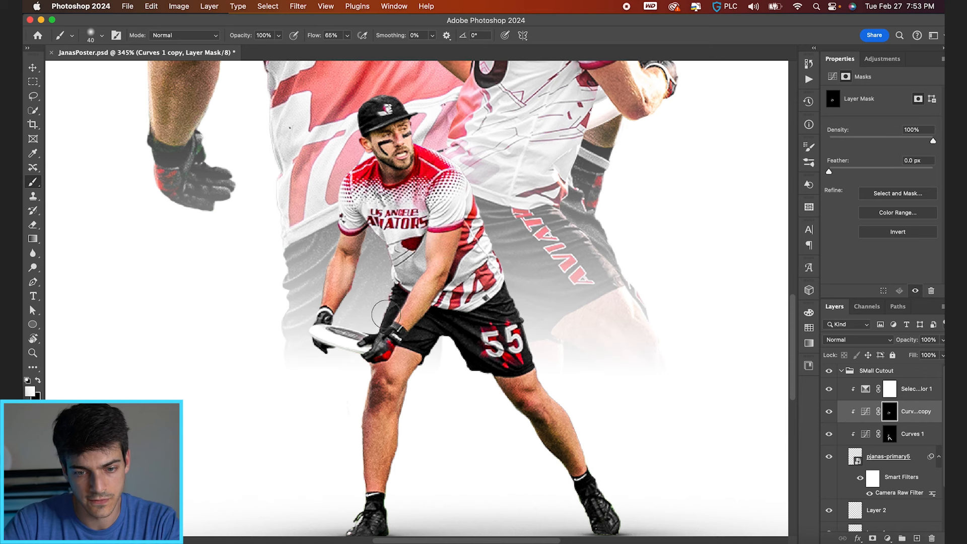
drag(419, 370, 407, 353)
mouse_move(500, 381)
mouse_down()
mouse_move(546, 373)
mouse_move(512, 317)
mouse_up()
Fit the whole poster on screen and save the document.
key(v)
key(super+0)
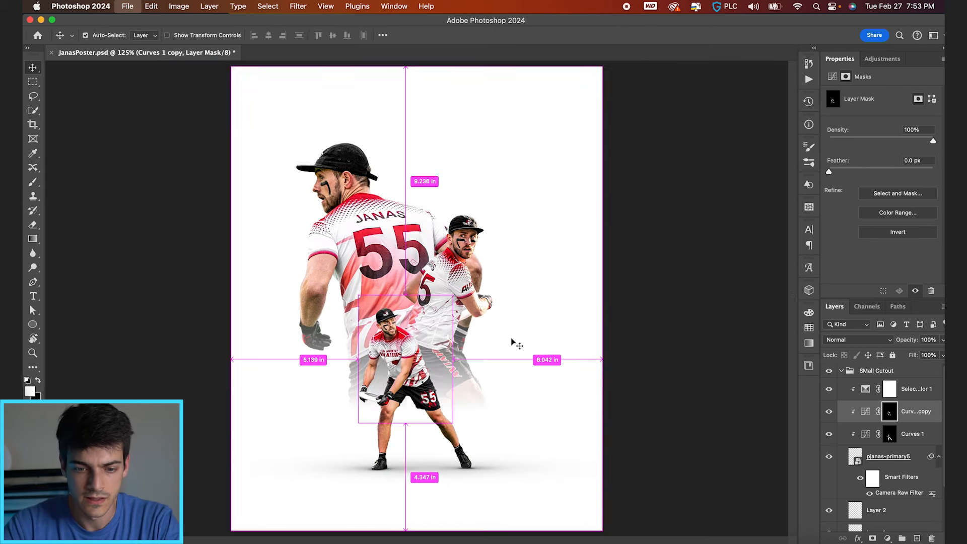
key(super+s)
Duplicate both Curves adjustments into Group 1 above the middle figure's layer and clip the copies to it.
scroll(886, 464, down, 2)
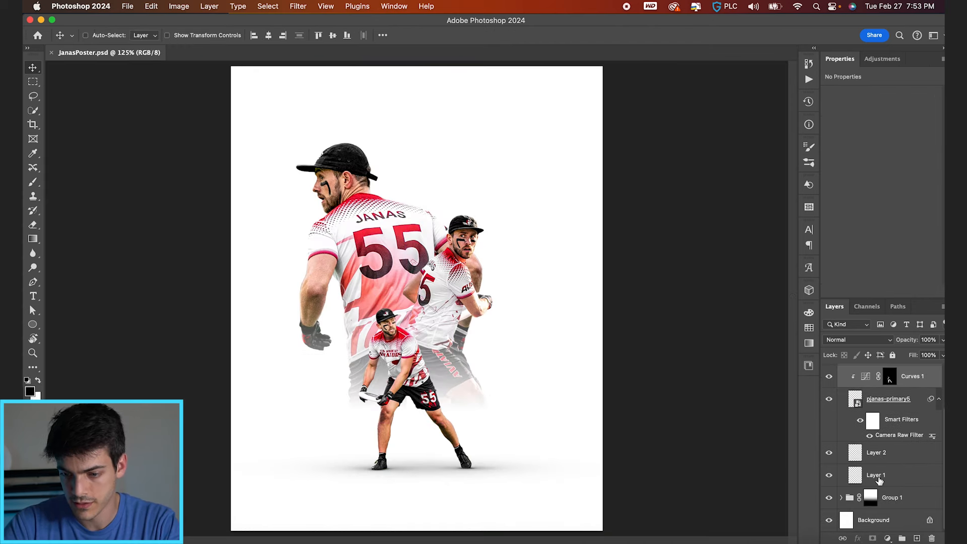
click(841, 498)
drag(870, 377, 885, 509)
scroll(881, 509, down, 2)
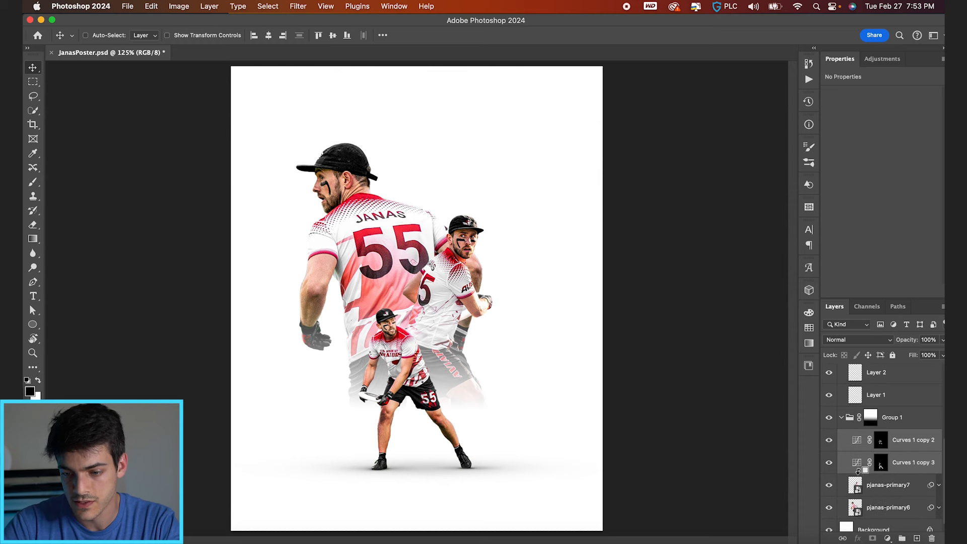
Replace the layer masks of Curves 1 copy 2 and Curves 1 copy 3 with black masks.
click(882, 464)
right_click(889, 468)
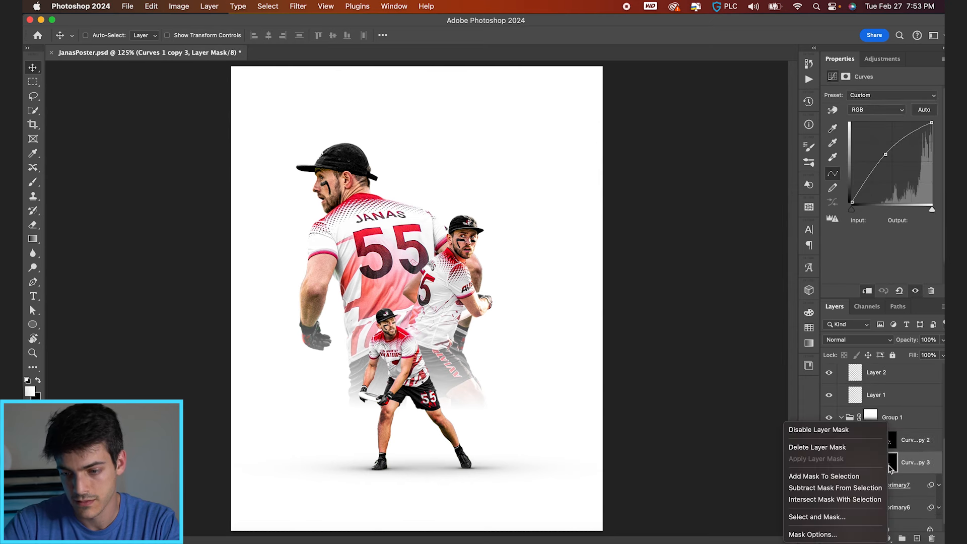
click(875, 449)
right_click(889, 442)
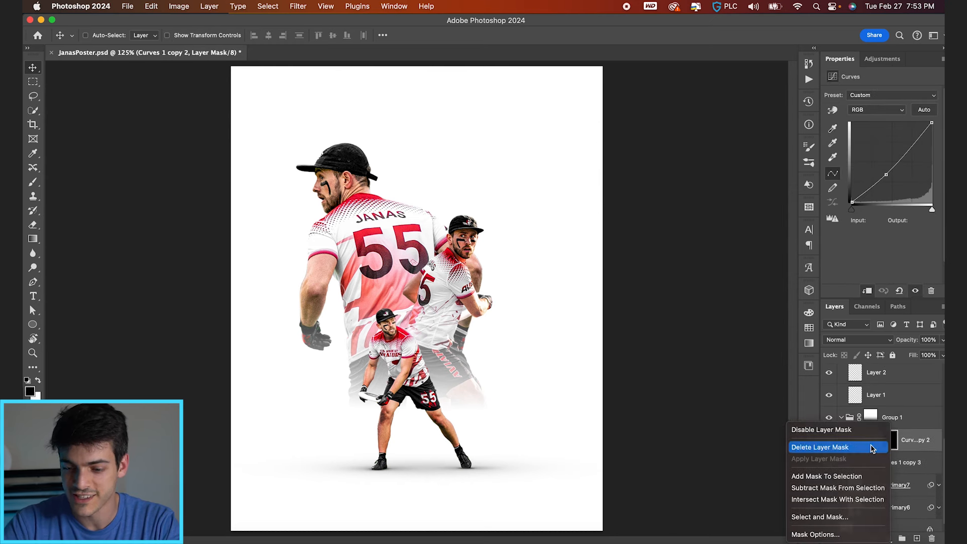
click(870, 447)
click(829, 441)
click(829, 441)
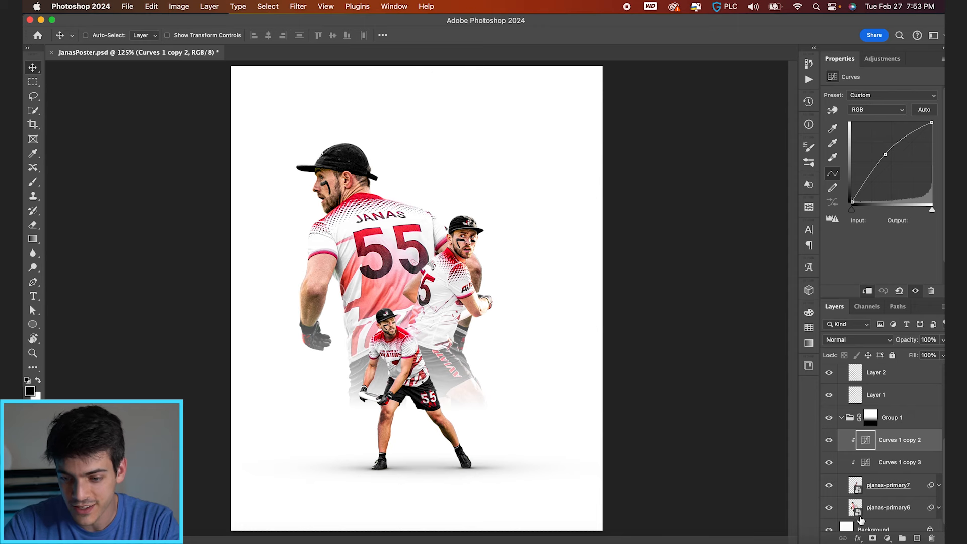
alt+click(874, 539)
click(869, 463)
alt+click(874, 537)
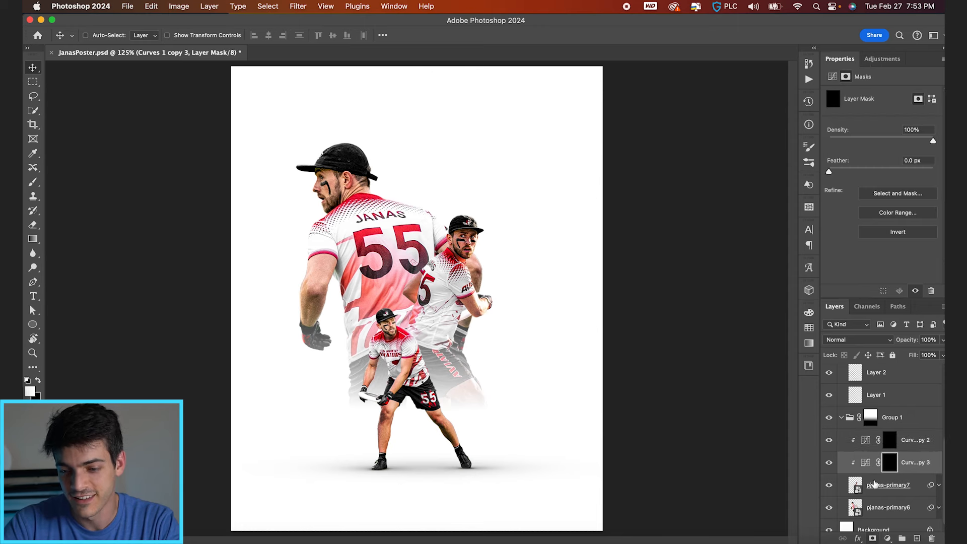
Paint highlights on the middle figure's face and arms on the Curves 1 copy 2 mask, enlarging the brush to 60 px.
click(889, 441)
key(super+plus)
key(super+plus)
key(b)
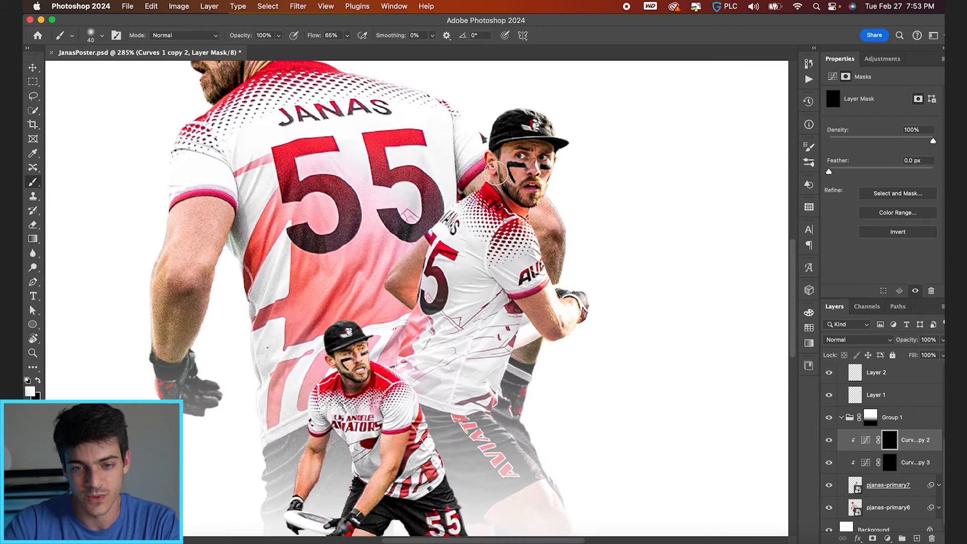
drag(496, 172, 494, 163)
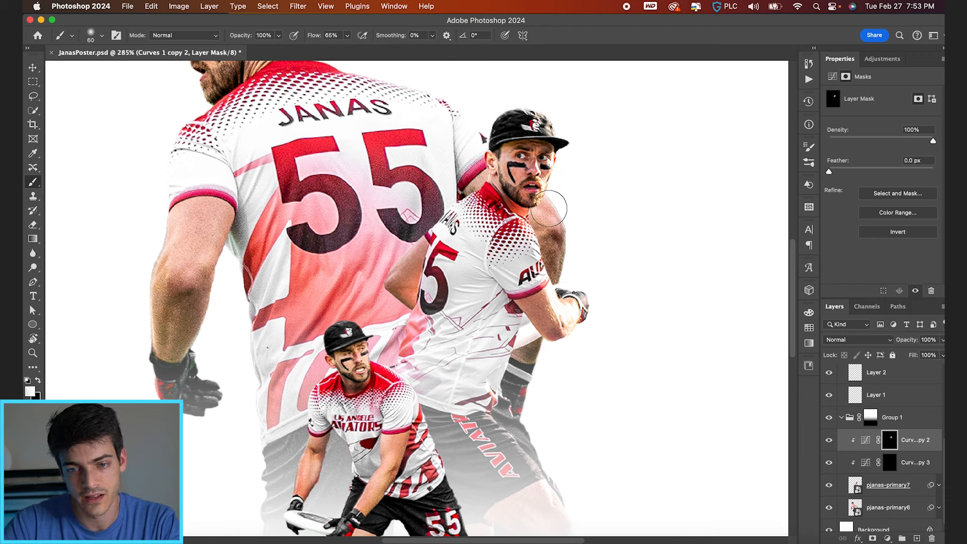
mouse_move(544, 246)
mouse_down()
mouse_move(562, 295)
mouse_move(584, 288)
mouse_up()
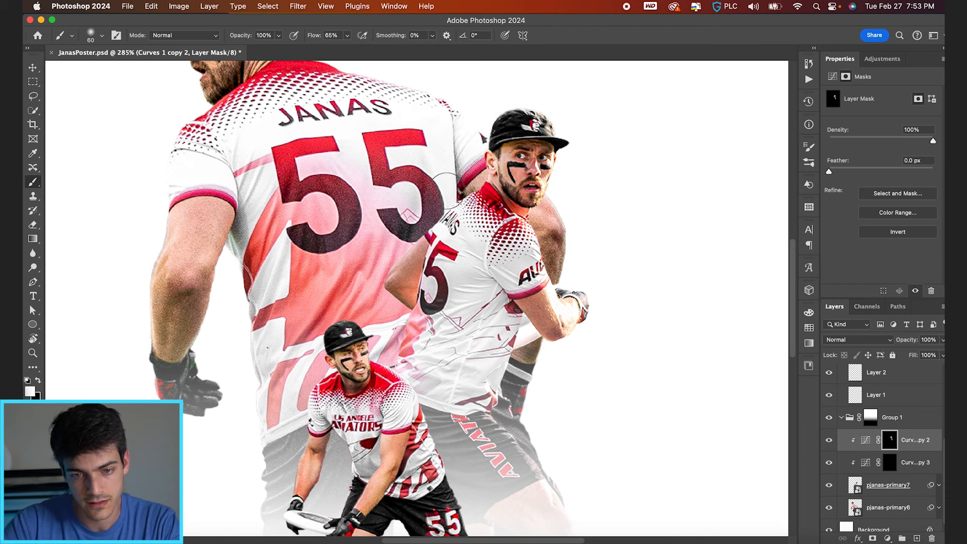
mouse_move(423, 236)
mouse_down()
mouse_move(396, 264)
mouse_move(402, 328)
mouse_up()
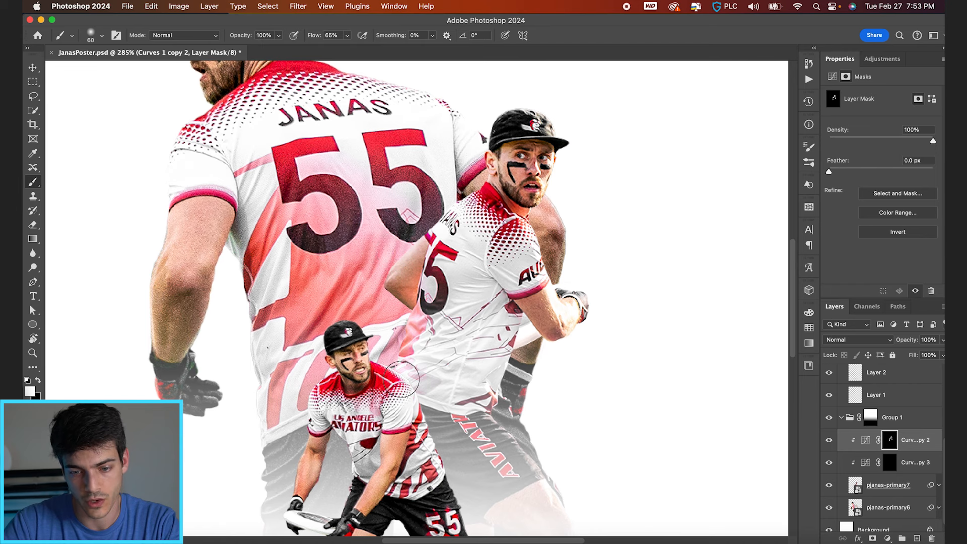
Paint shadows across the middle figure's jersey and arm on the Curves 1 copy 3 mask, using an 80 px brush reduced to 30 px.
click(887, 466)
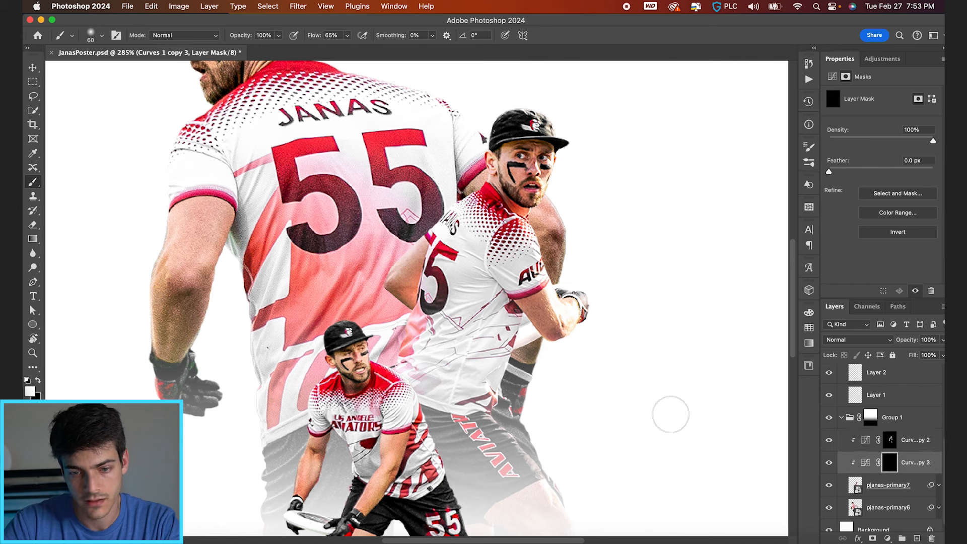
key(bracketright)
key(bracketright)
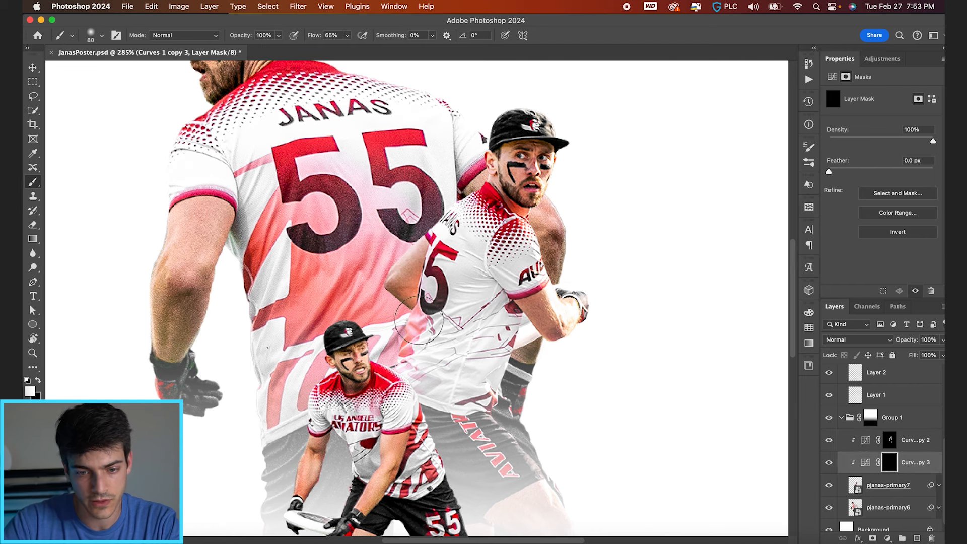
mouse_move(446, 274)
mouse_down()
mouse_move(441, 299)
mouse_move(509, 201)
mouse_move(533, 329)
mouse_move(568, 347)
mouse_up()
key(bracketleft)
key(bracketleft)
key(bracketleft)
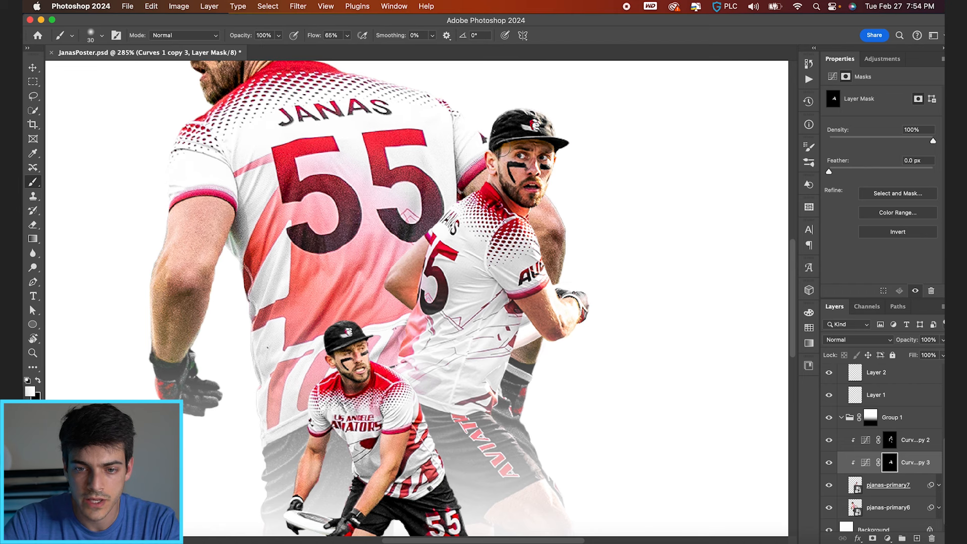
Refine the middle figure's facial highlights on the Curves 1 copy 2 mask with a 10 px brush.
click(888, 443)
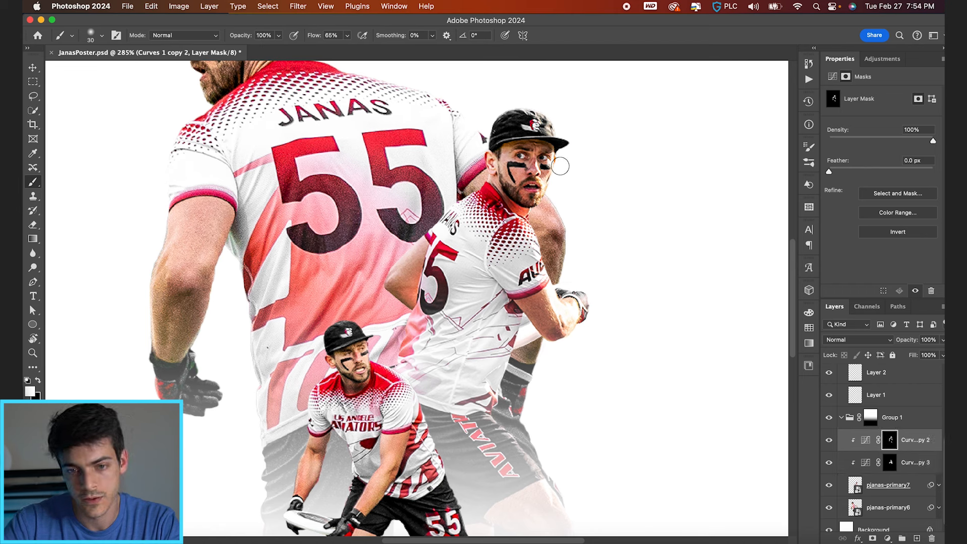
key(bracketleft)
key(bracketleft)
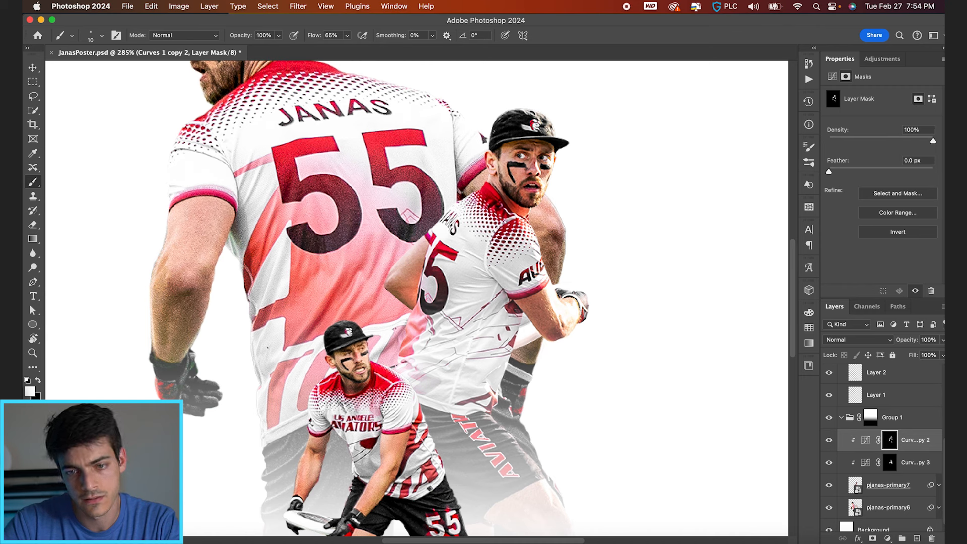
Duplicate the middle figure's two Curves adjustments as layers clipped to the large figure, replacing the copied masks with black ones.
shift+click(911, 462)
drag(871, 463, 858, 503)
right_click(889, 497)
click(818, 450)
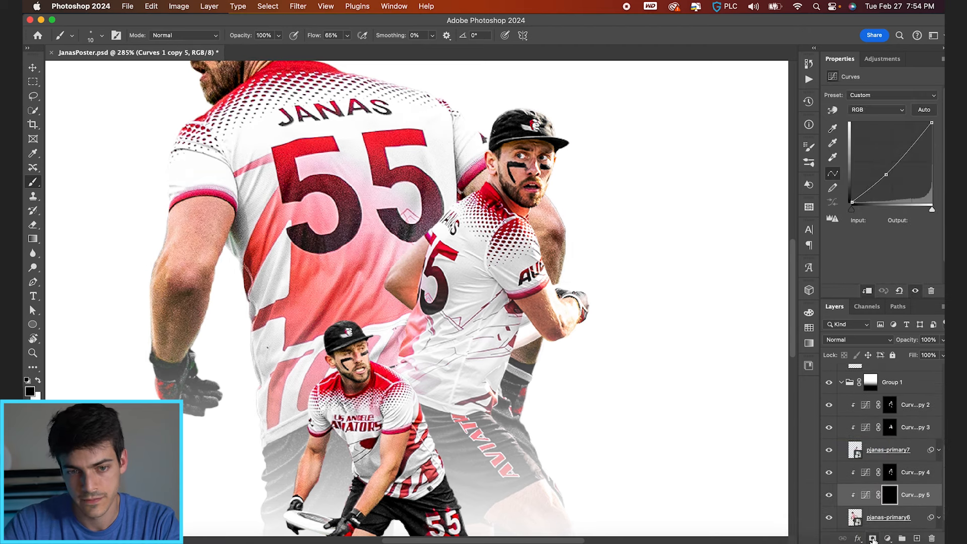
alt+click(873, 539)
right_click(899, 477)
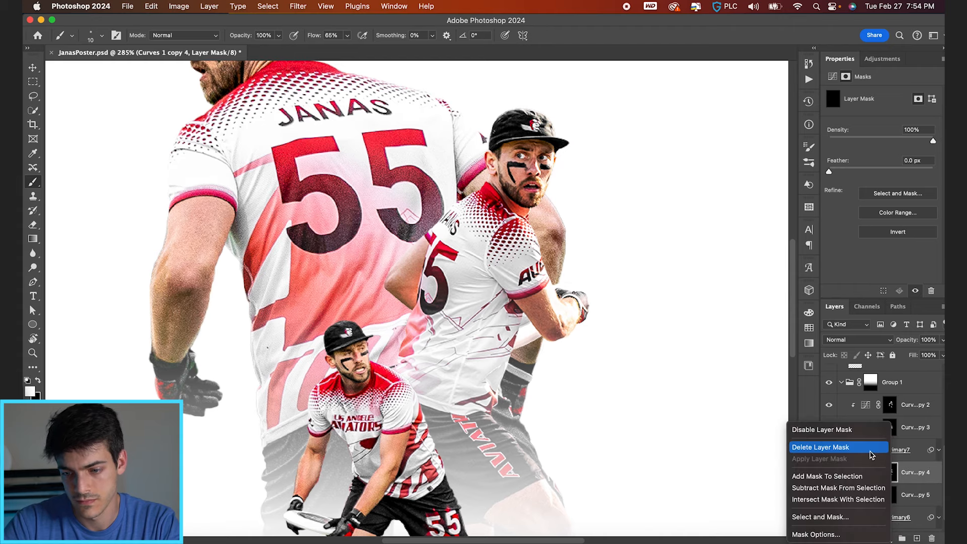
click(856, 448)
alt+click(873, 538)
Paint highlights on the large figure's arm, face and neck on the Curves 1 copy 4 mask with a 50 px brush.
scroll(403, 302, up, 5)
key(x)
key(])
mouse_move(285, 324)
mouse_down()
mouse_move(268, 353)
mouse_move(287, 252)
mouse_move(313, 221)
mouse_up()
drag(315, 393, 318, 436)
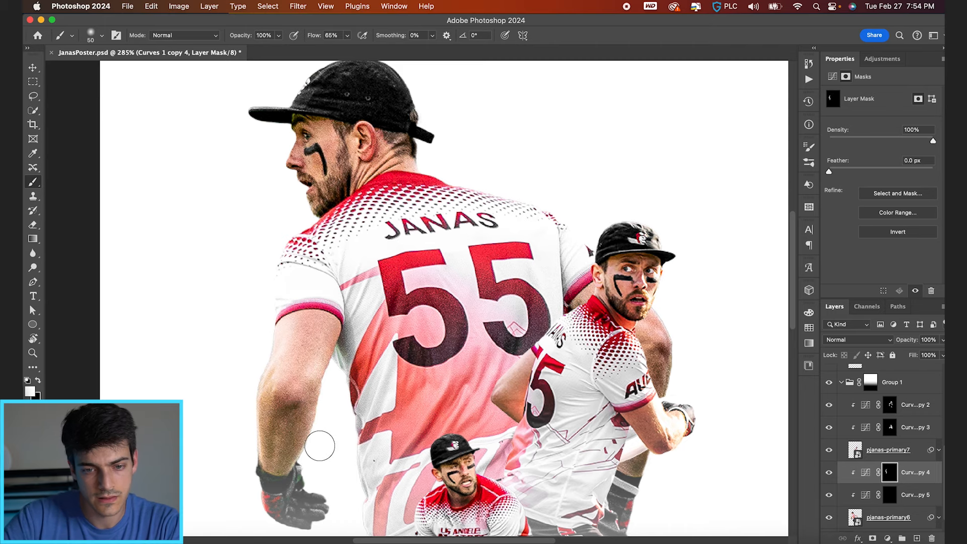
scroll(317, 436, up, 3)
mouse_move(291, 217)
mouse_down()
mouse_move(300, 253)
mouse_move(298, 197)
mouse_up()
mouse_move(414, 229)
mouse_down()
mouse_move(421, 173)
mouse_move(405, 140)
mouse_move(346, 118)
mouse_move(354, 127)
mouse_move(328, 156)
mouse_up()
Refine the highlights around the large figure's ear and neck on the Curves 1 copy 4 mask with 10 px and 30 px brushes.
key(bracketleft)
key(bracketleft)
key(bracketleft)
key(bracketleft)
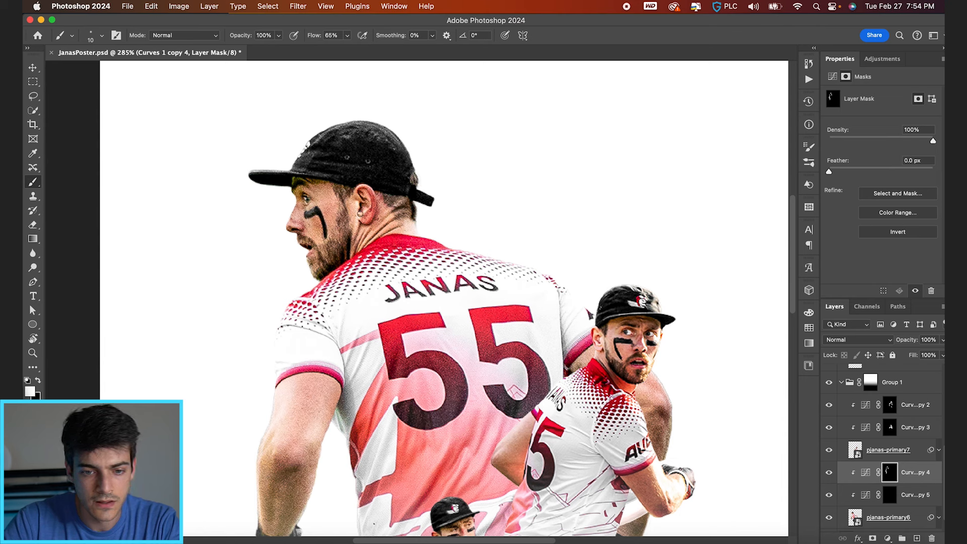
key(x)
key(bracketright)
key(bracketright)
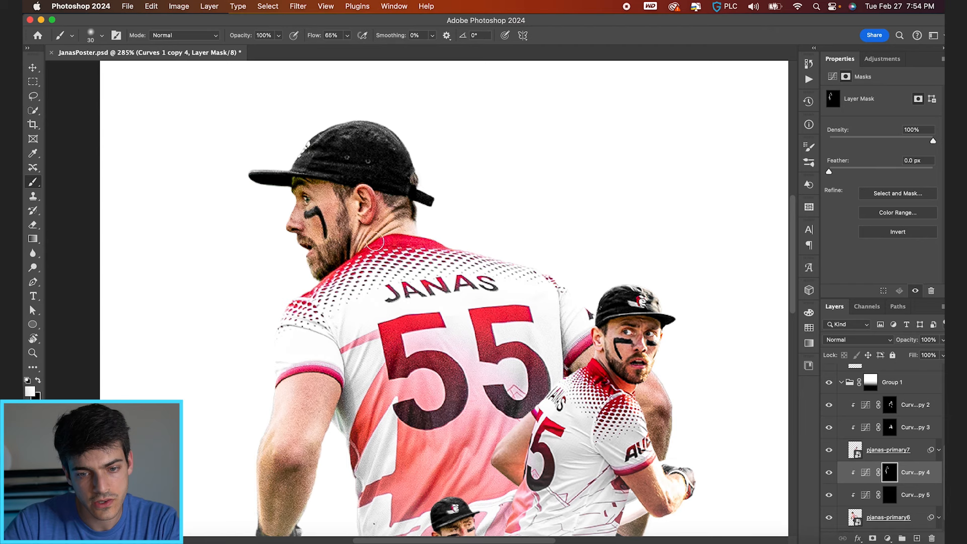
Extend the highlights along the large figure's shoulders on the Curves 1 copy 4 mask with a 70 px brush.
scroll(504, 267, down, 2)
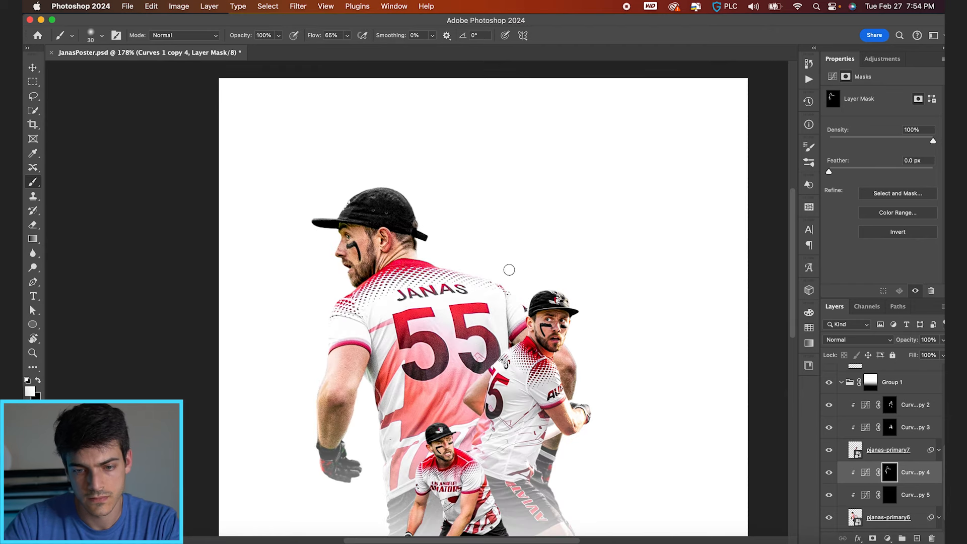
key(bracketright)
key(bracketright)
scroll(580, 413, down, 3)
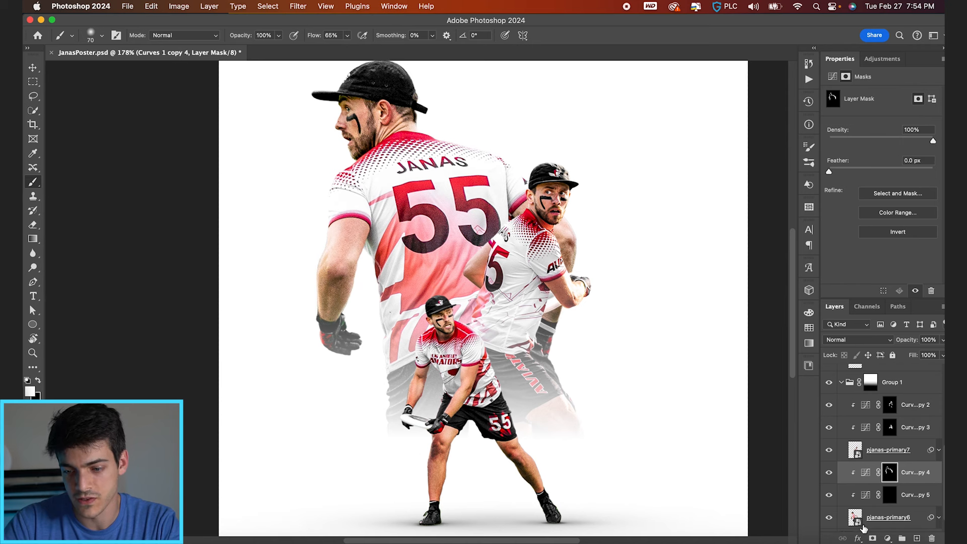
Add a layer mask to the large figure and paint out its arm behind the middle figure with a 100 px brush.
click(859, 522)
click(873, 538)
drag(574, 283, 575, 283)
key(x)
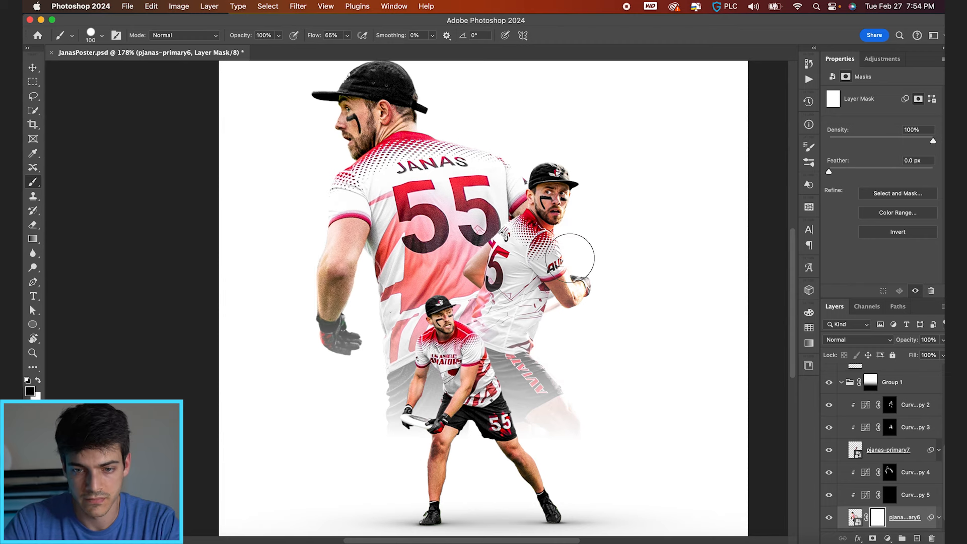
key(v)
scroll(583, 230, down, 3)
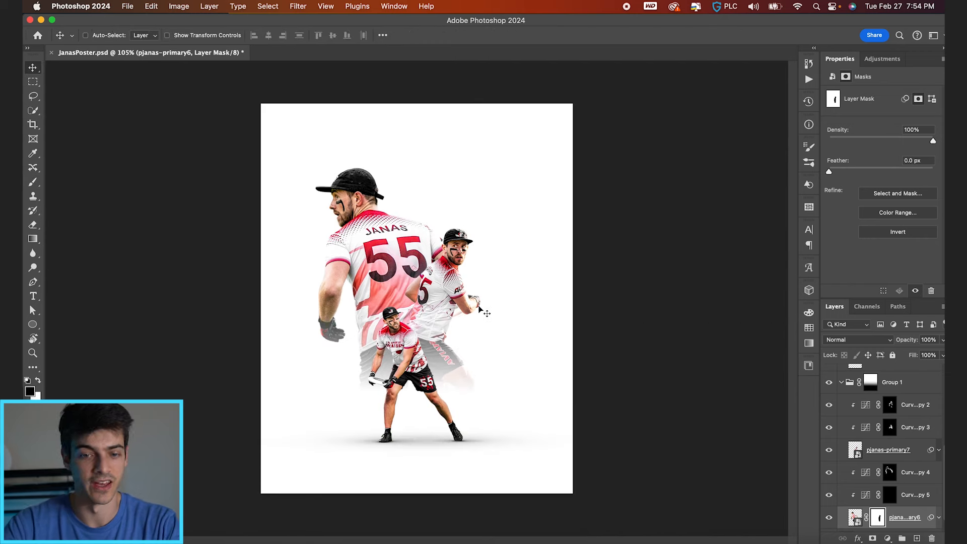
scroll(455, 289, up, 3)
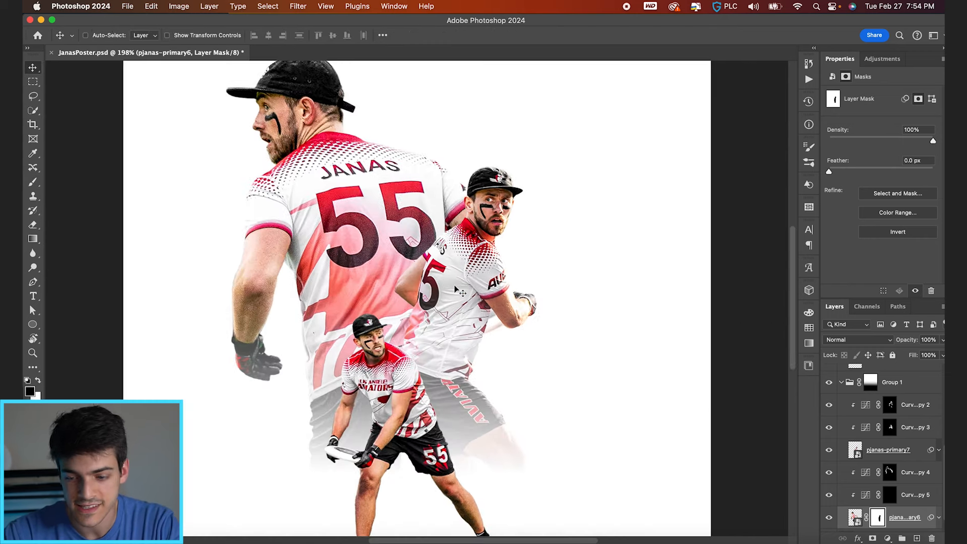
Paint shadows along the edge of the large figure's jersey on the Curves 1 copy 5 mask with a 90 px brush.
click(890, 496)
key(b)
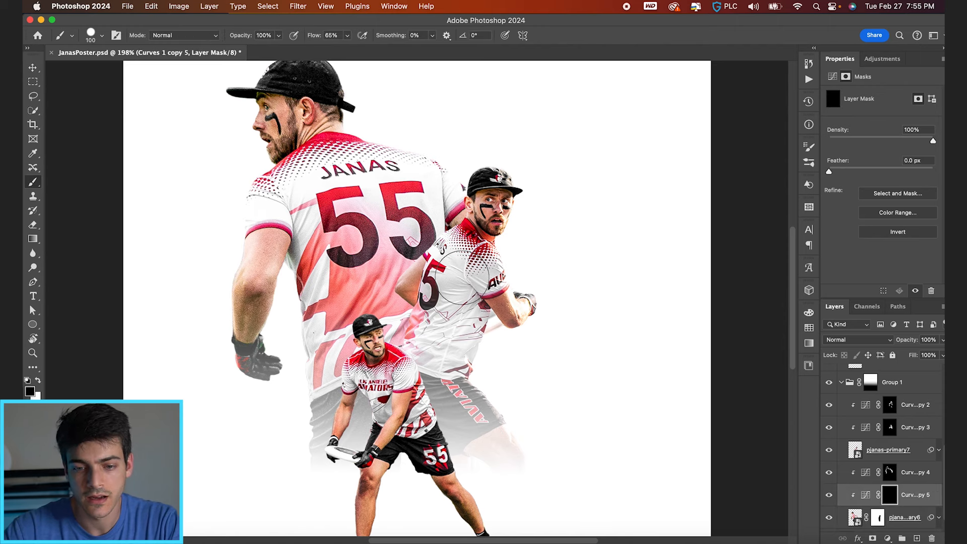
drag(403, 258, 420, 27)
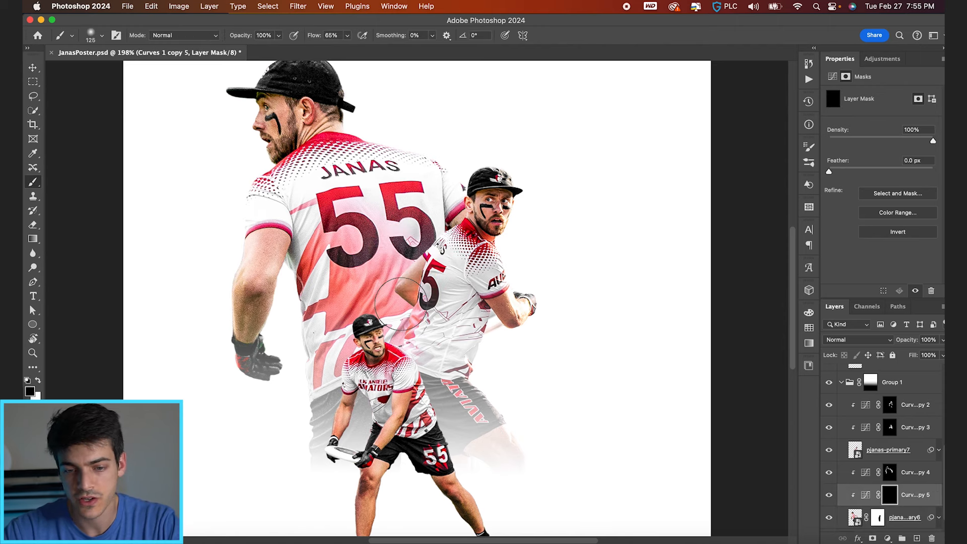
scroll(408, 303, up, 3)
key(bracketleft)
key(bracketleft)
key(x)
mouse_move(248, 263)
mouse_down()
mouse_move(259, 288)
mouse_move(253, 254)
mouse_move(270, 341)
mouse_move(254, 290)
mouse_move(258, 395)
mouse_up()
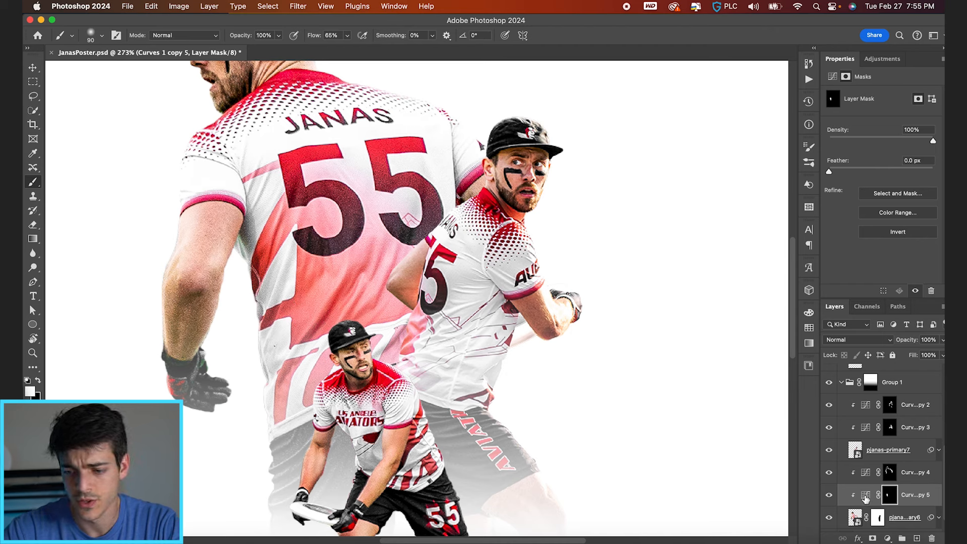
Pull the Curves 1 copy 5 midpoint down to darken the large figure's shadows, and reselect its mask.
click(865, 496)
drag(885, 175, 892, 185)
click(887, 488)
Paint more shadows across the large figure's arm and jersey on the Curves 1 copy 5 mask with a 90 px brush.
key(x)
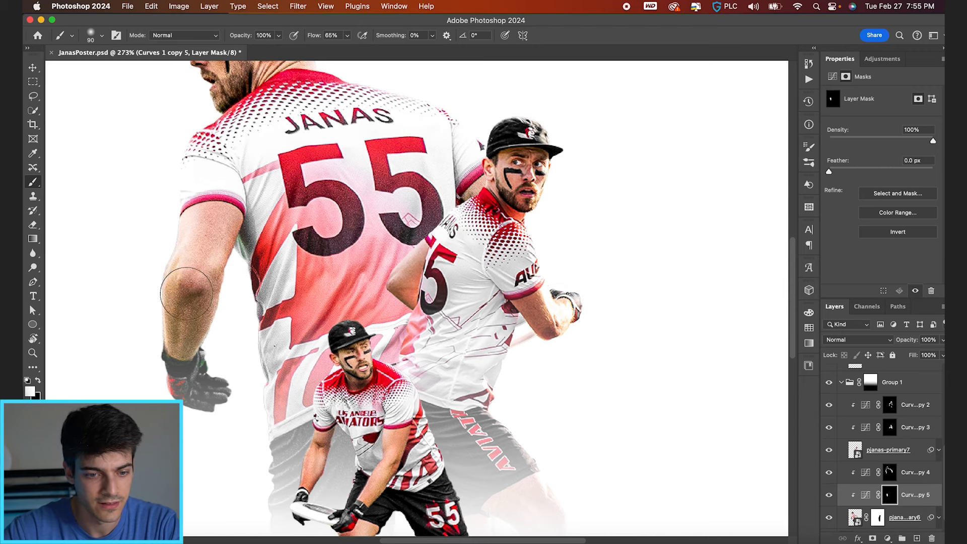
drag(311, 369, 281, 413)
mouse_move(345, 298)
mouse_down()
mouse_move(297, 379)
mouse_move(388, 348)
mouse_move(428, 312)
mouse_move(398, 302)
mouse_move(423, 327)
mouse_up()
mouse_move(453, 214)
mouse_down()
mouse_move(443, 167)
mouse_move(403, 136)
mouse_up()
scroll(251, 101, up, 5)
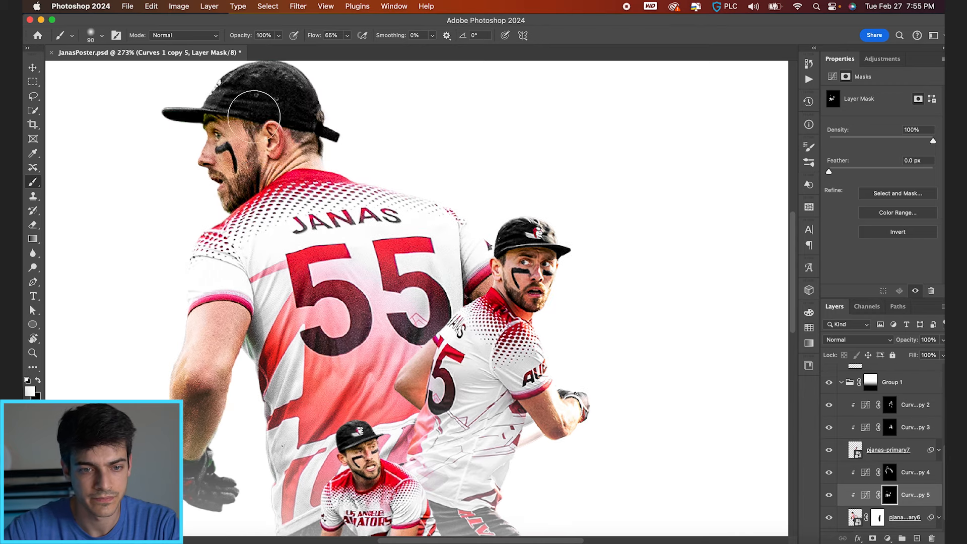
Paint shadows over the large figure's head and face on the Curves 1 copy 5 mask, reducing the brush to 45 px.
drag(313, 149, 246, 186)
key(bracketleft)
key(bracketleft)
key(bracketleft)
key(bracketleft)
key(bracketleft)
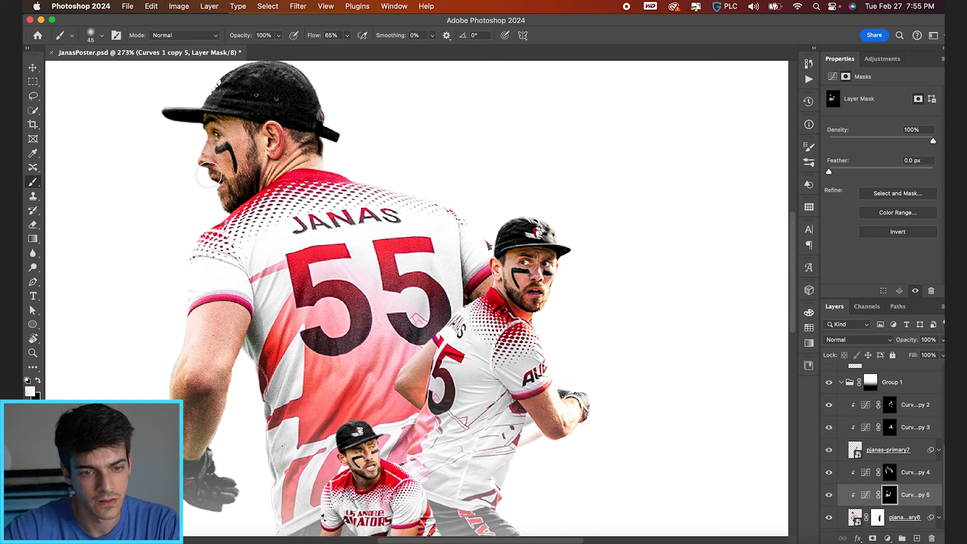
key(v)
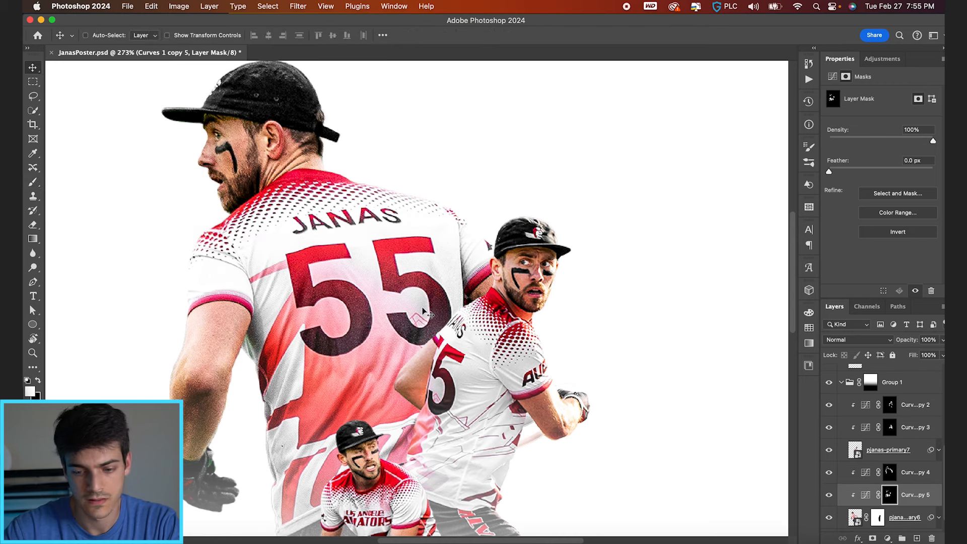
key(super+0)
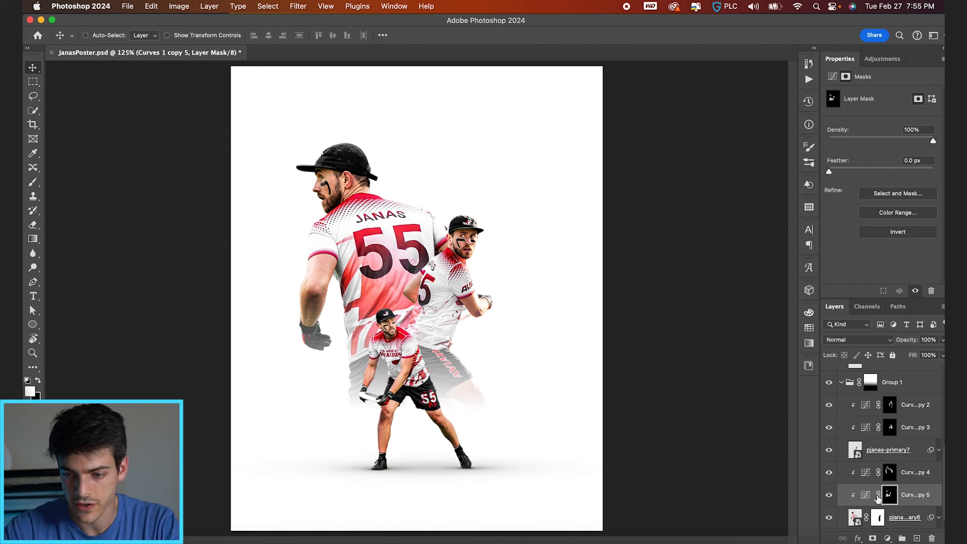
Reopen the small front figure's Camera Raw filter and shift the Oranges hue to -29 in the Color Mixer.
scroll(858, 447, down, 1)
scroll(858, 447, up, 3)
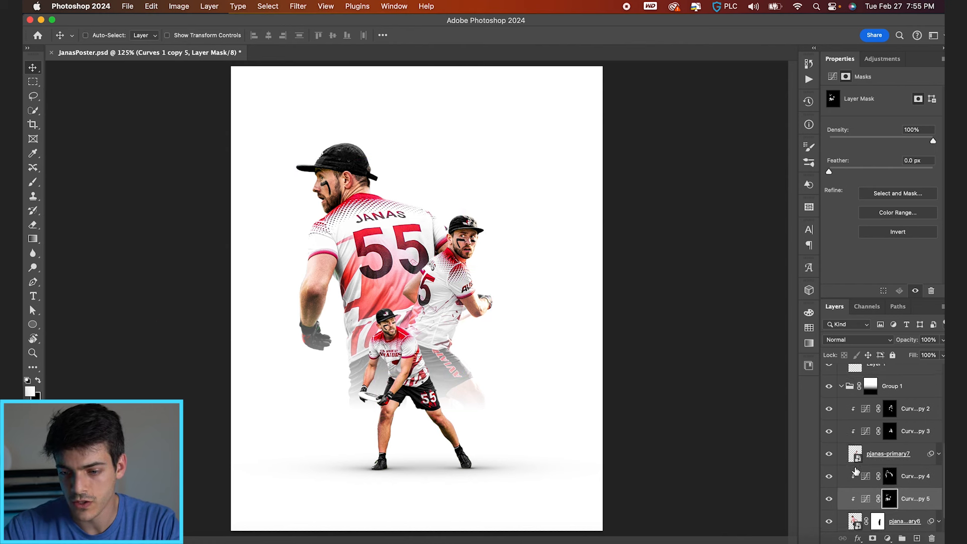
click(842, 423)
scroll(844, 423, up, 3)
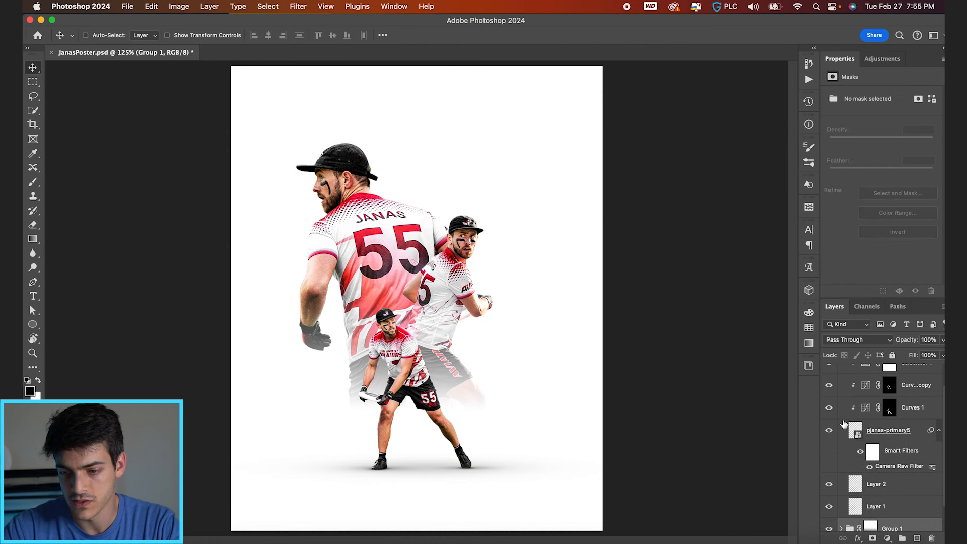
double_click(900, 468)
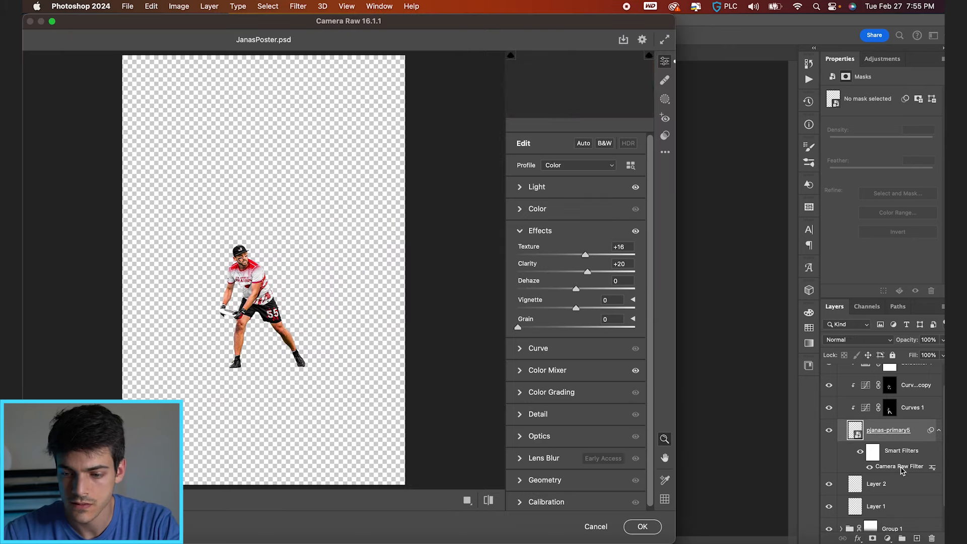
click(251, 262)
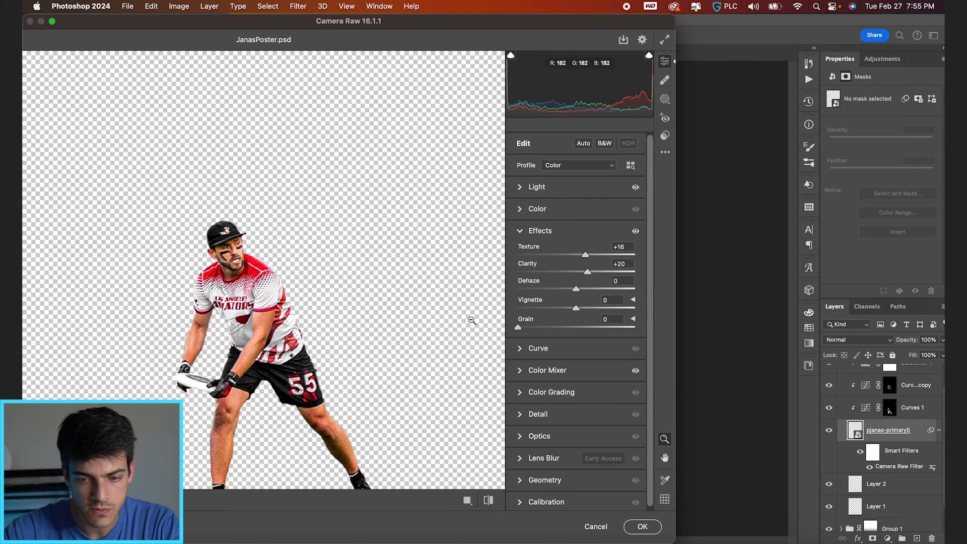
scroll(474, 322, down, 3)
click(521, 372)
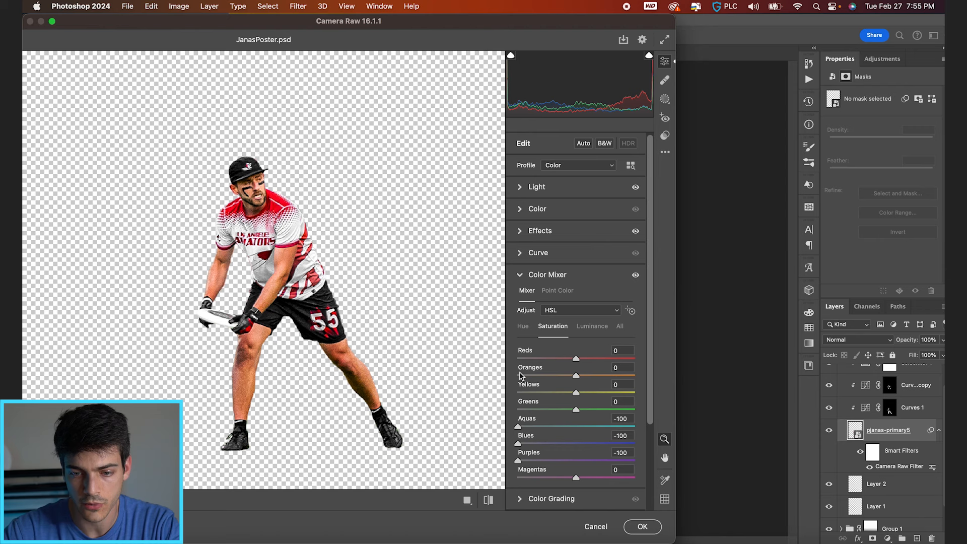
mouse_move(584, 378)
mouse_down()
mouse_move(617, 377)
mouse_move(568, 378)
mouse_up()
click(522, 328)
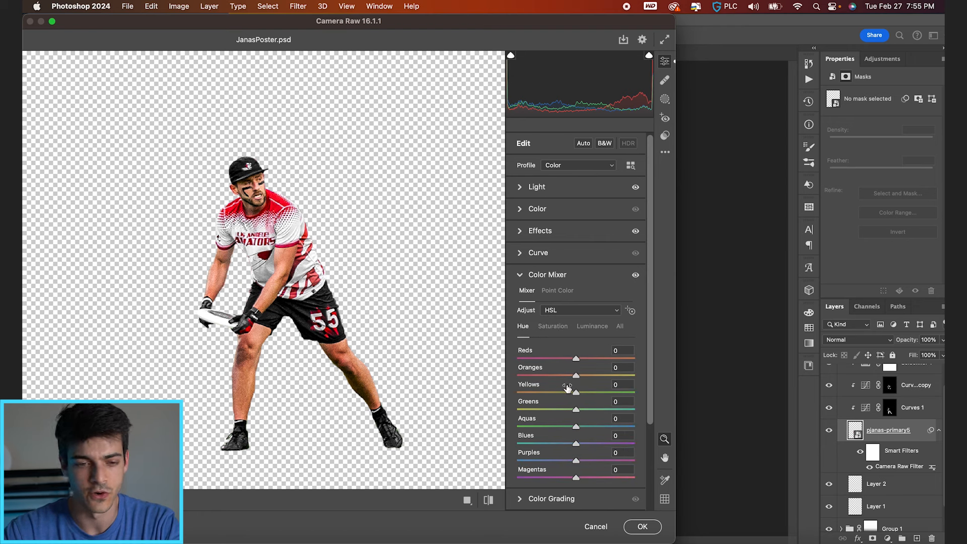
drag(576, 375, 562, 375)
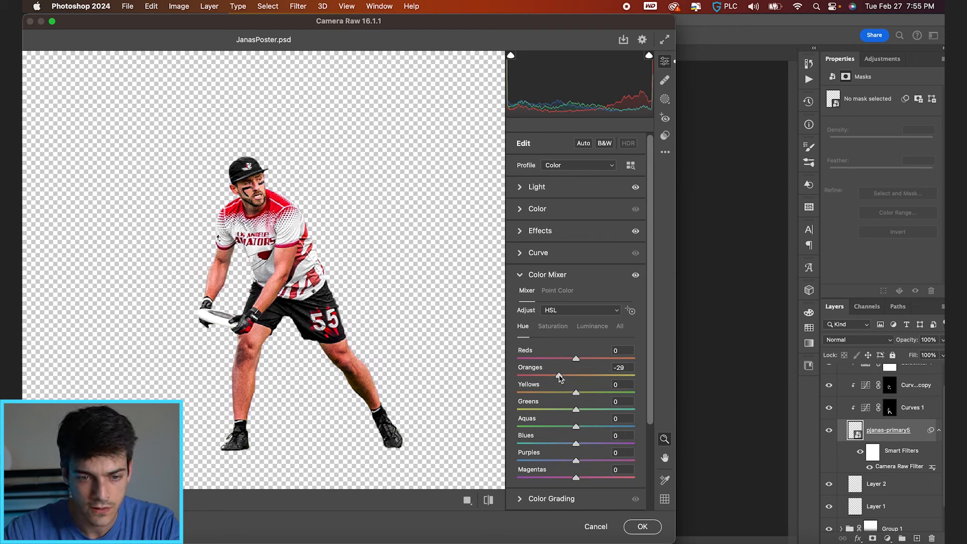
Set the small figure's Oranges saturation to +8 and Oranges luminance to +8, and apply the Camera Raw filter.
click(553, 326)
drag(570, 375, 577, 376)
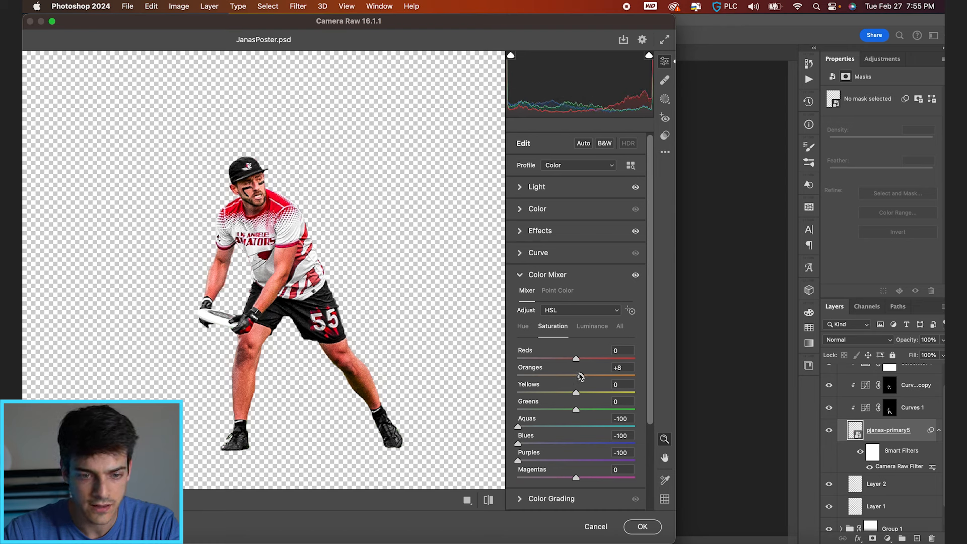
click(590, 331)
mouse_move(576, 376)
mouse_down()
mouse_move(593, 377)
mouse_move(582, 379)
mouse_up()
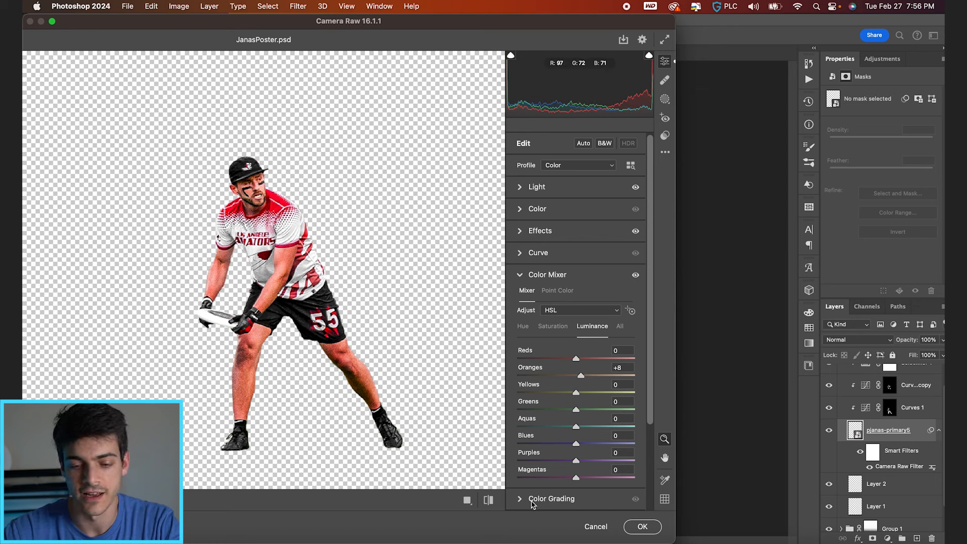
click(641, 526)
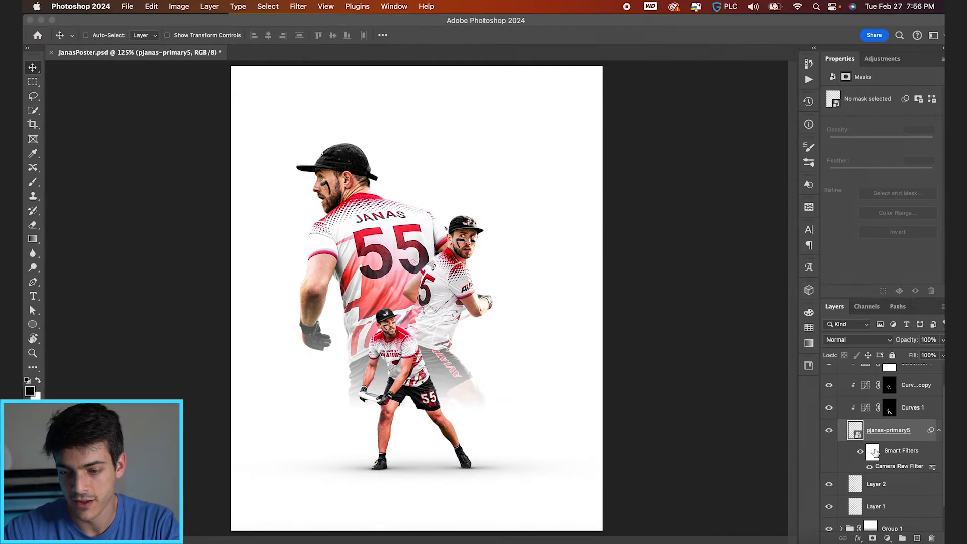
Replace the middle figure's Camera Raw filters with a copy of the small front figure's Camera Raw filter.
scroll(844, 503, down, 2)
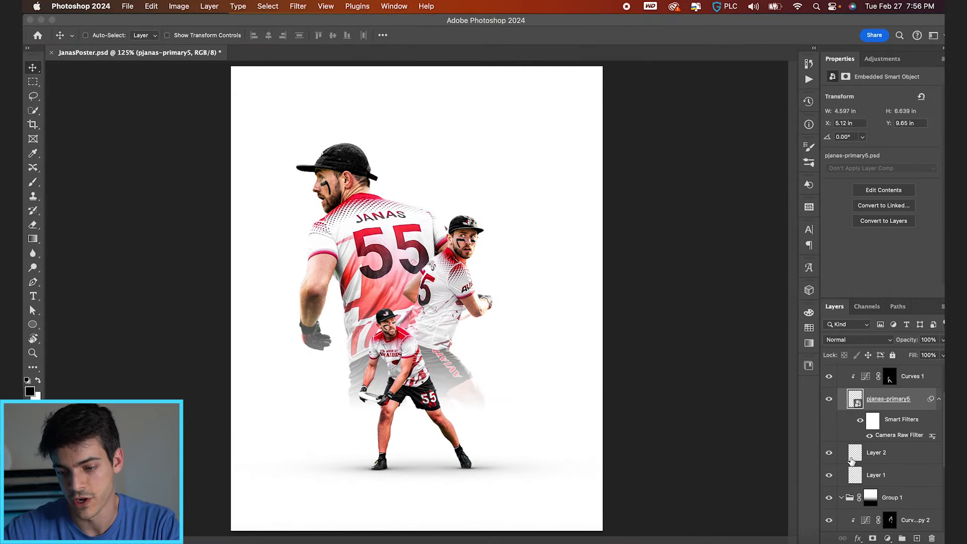
click(841, 497)
scroll(877, 407, down, 1)
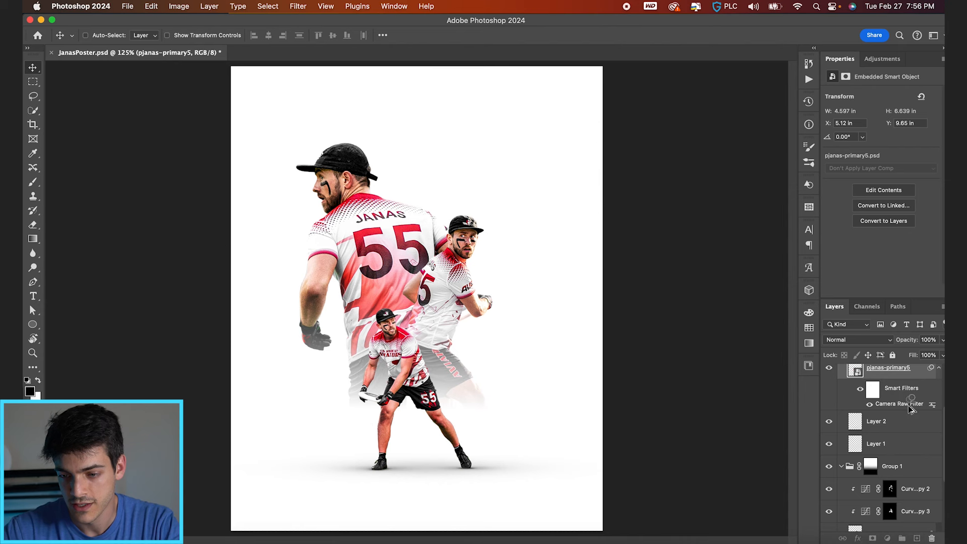
scroll(895, 408, down, 4)
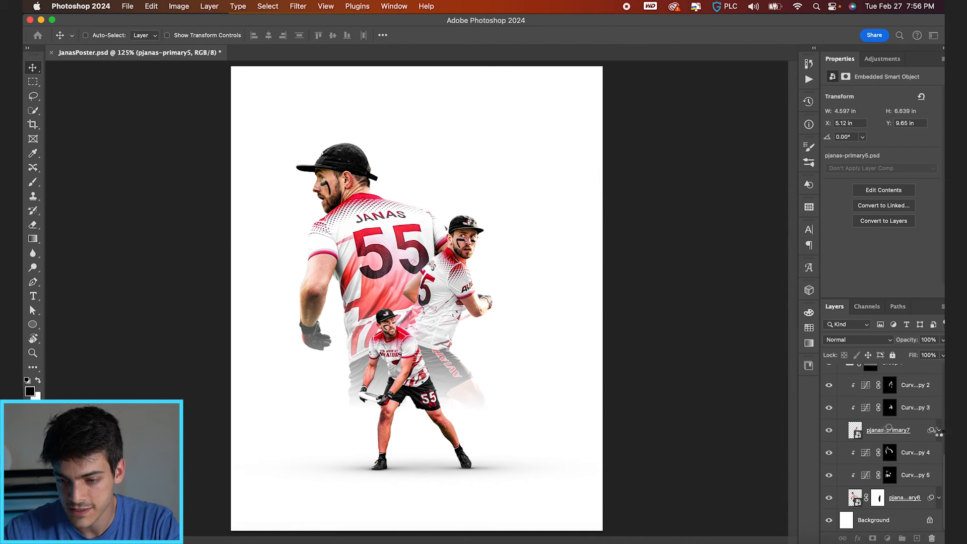
click(938, 431)
scroll(892, 449, down, 2)
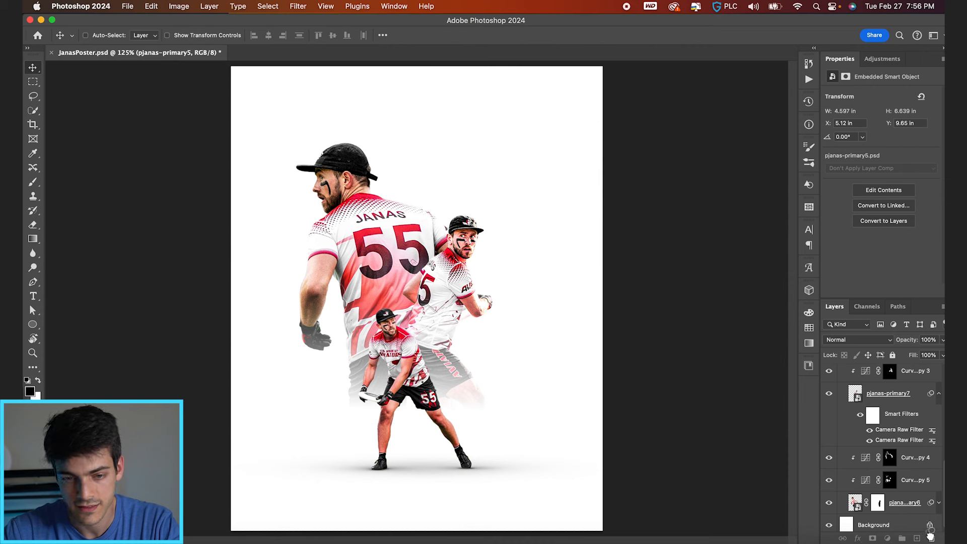
drag(930, 536, 931, 538)
scroll(891, 443, up, 5)
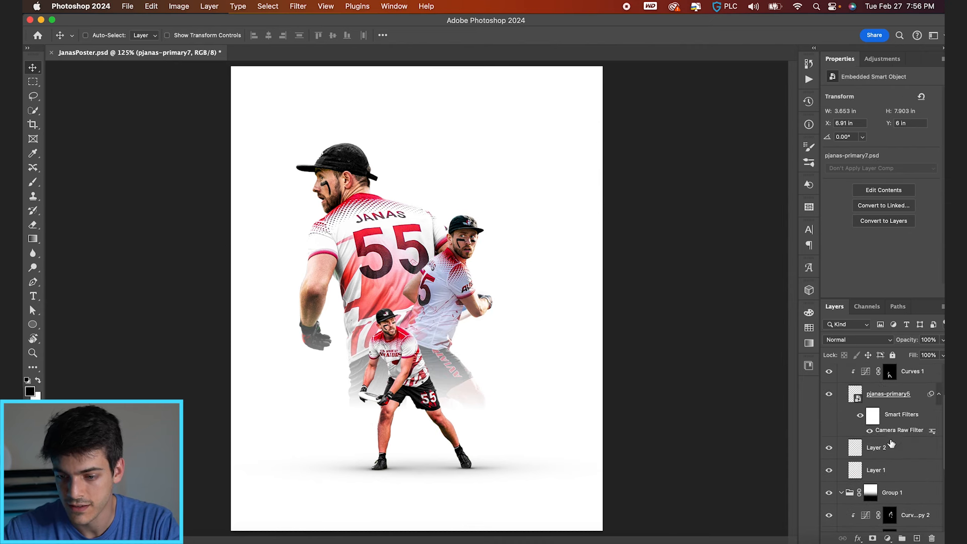
scroll(891, 425, down, 5)
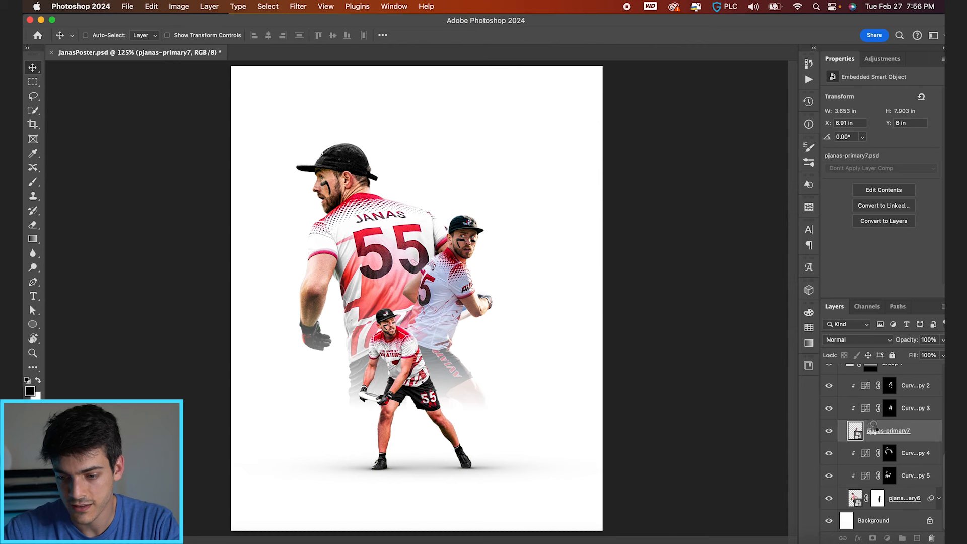
drag(875, 431, 874, 431)
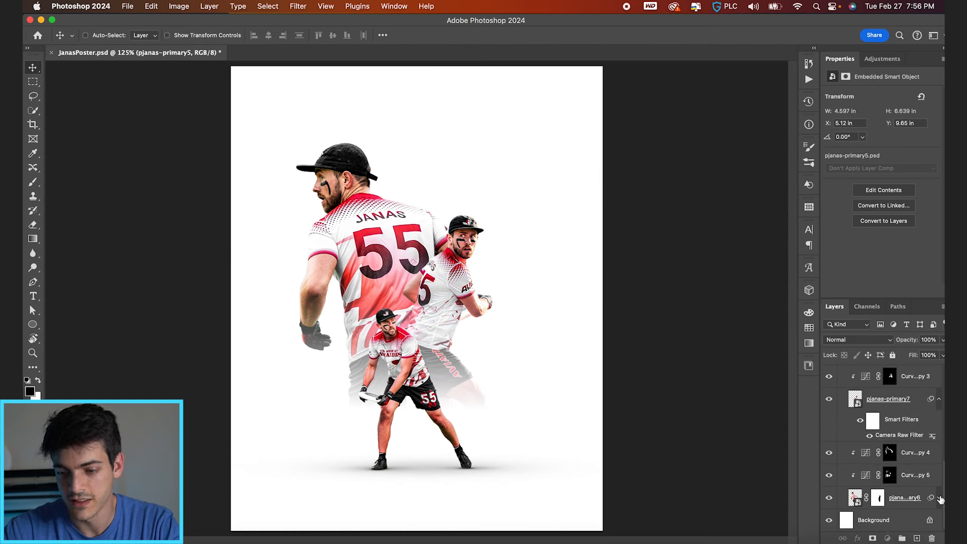
Replace the large figure's Camera Raw filter with a copy of the middle figure's filter, and save the poster.
click(939, 498)
drag(894, 487, 932, 538)
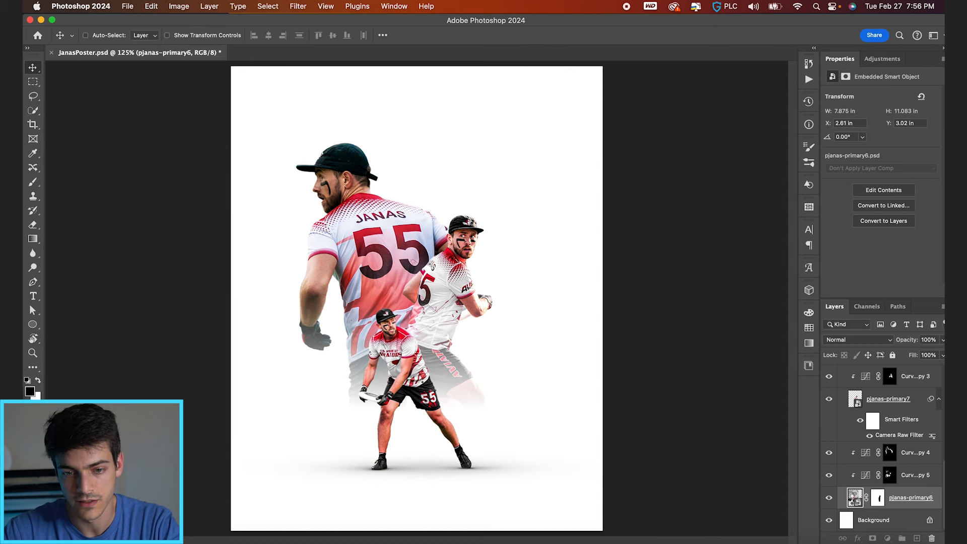
key(super+z)
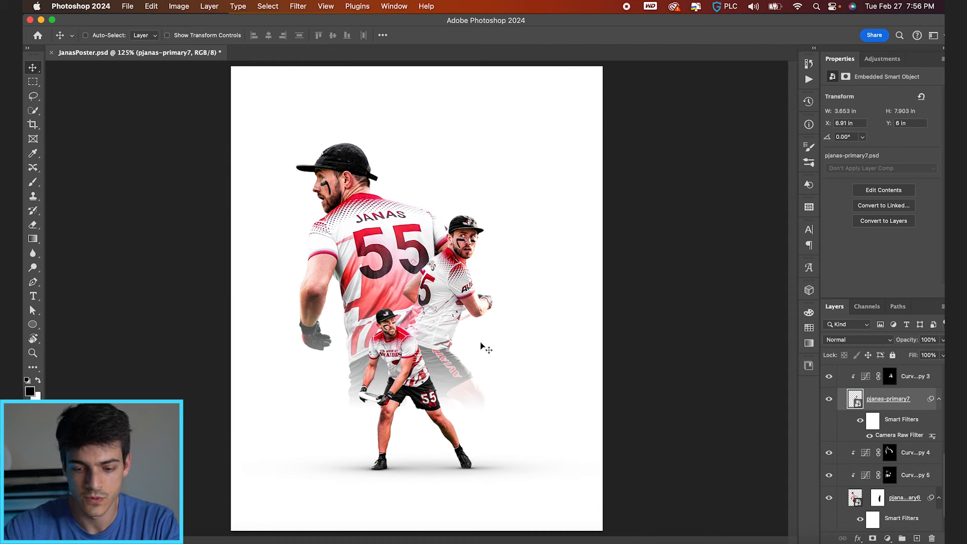
scroll(481, 346, down, 1)
key(super+s)
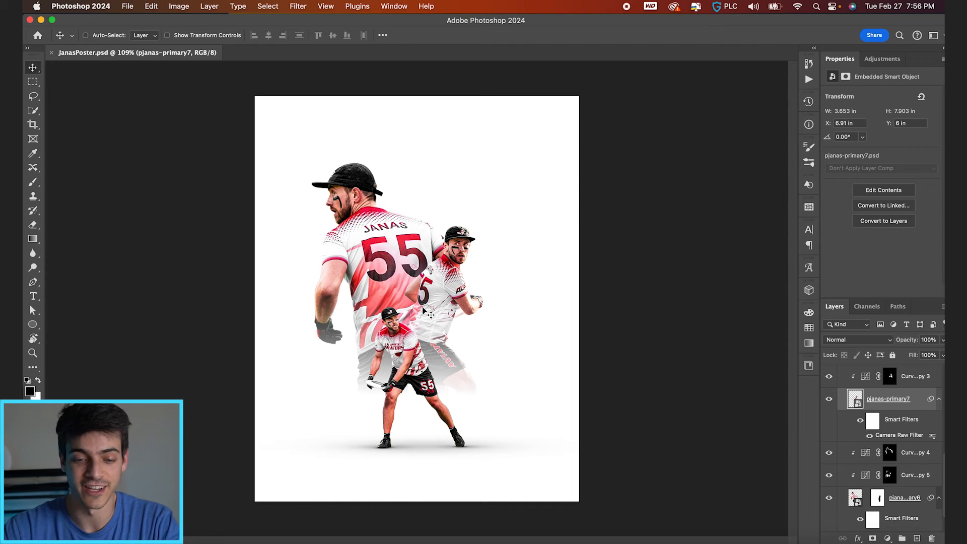
Collapse Group 1 and the SMall Cutout group, and switch each one's visibility off and on to check its contents.
scroll(424, 309, up, 2)
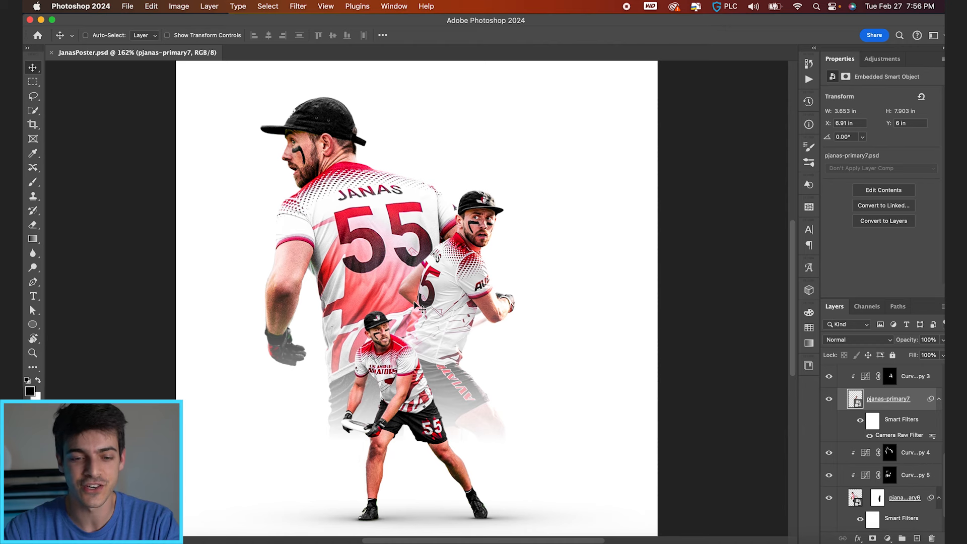
scroll(416, 305, down, 2)
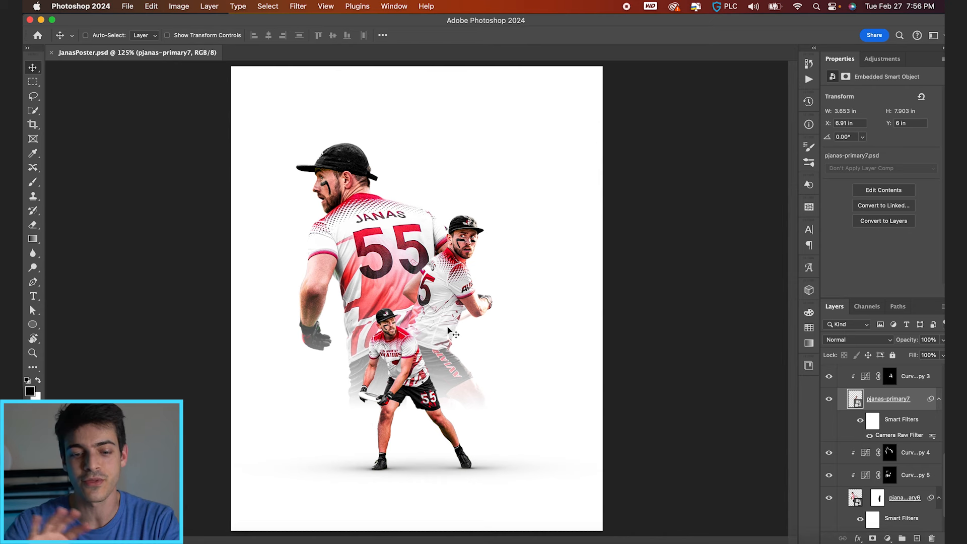
scroll(860, 421, up, 5)
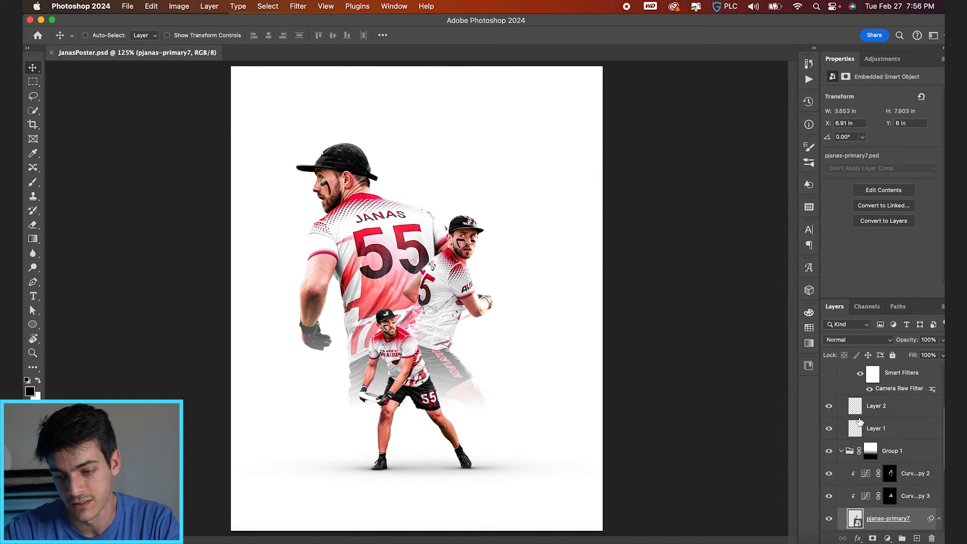
click(843, 452)
scroll(848, 403, up, 4)
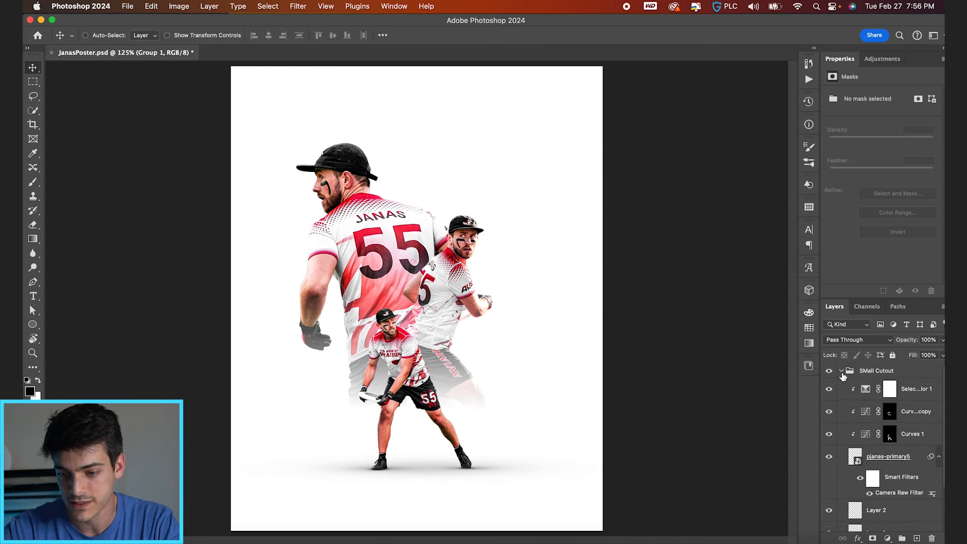
click(841, 370)
click(829, 371)
click(829, 372)
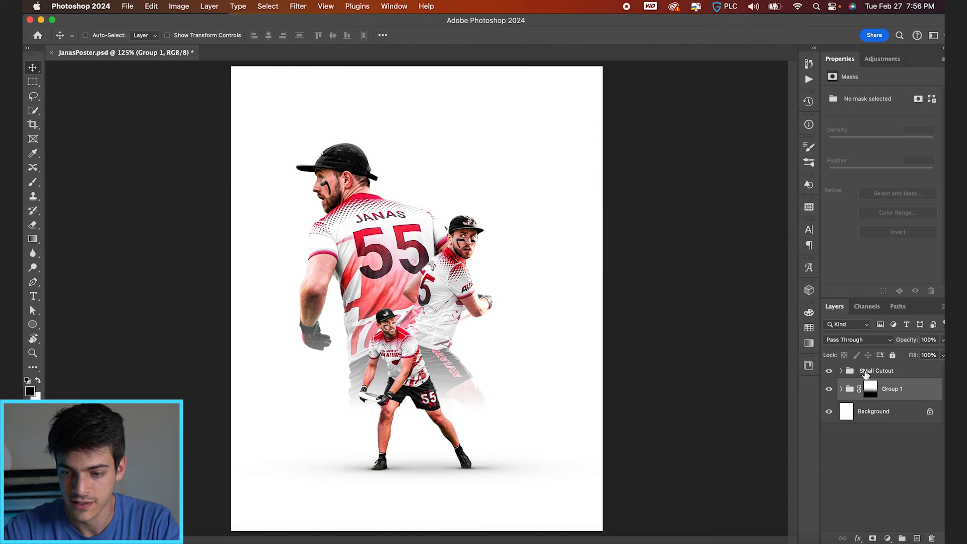
click(868, 374)
click(829, 389)
click(829, 390)
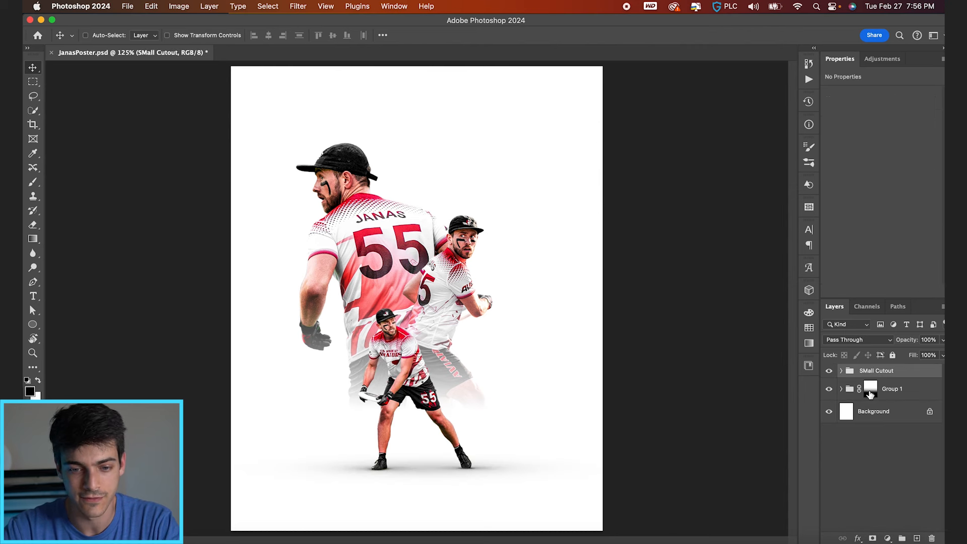
Center Group 1 horizontally on the canvas and clear the selection.
click(851, 392)
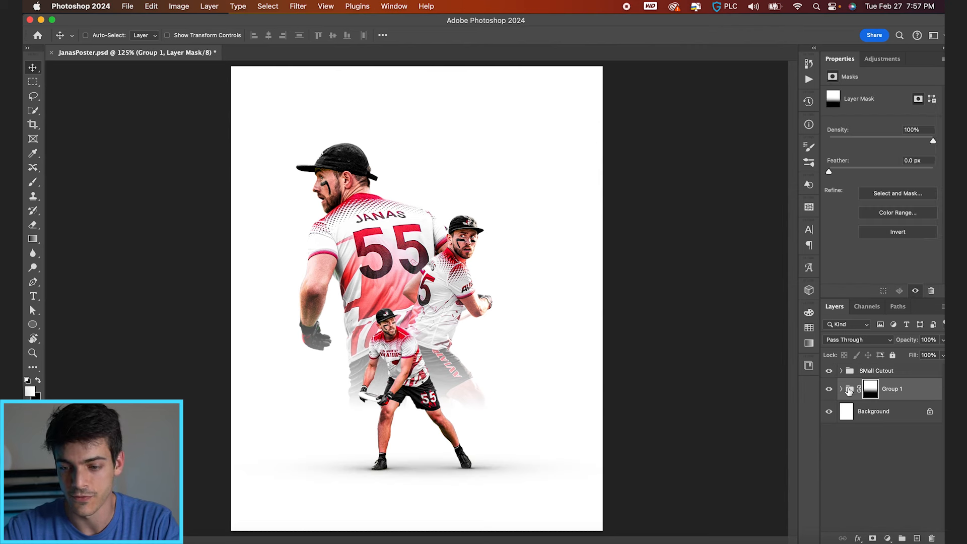
click(849, 392)
key(super+a)
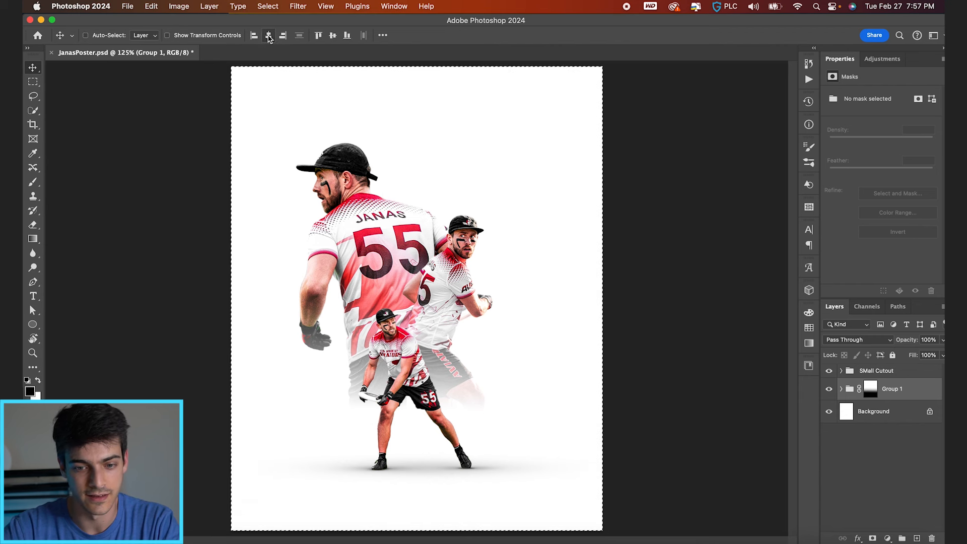
click(268, 36)
key(super+d)
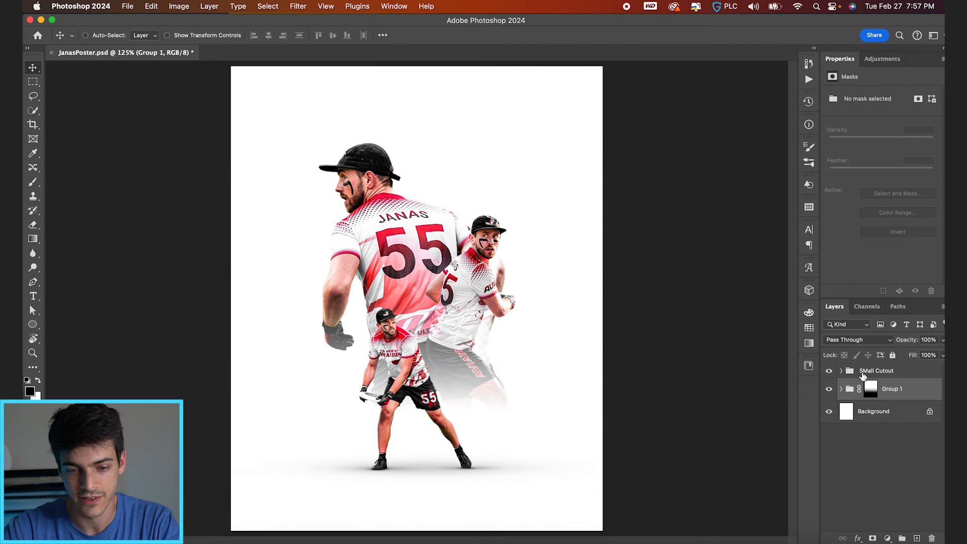
Align the SMall Cutout group to the horizontal center of the canvas and clear the selection.
click(862, 376)
key(super+a)
key(super+d)
mouse_move(439, 355)
mouse_down()
mouse_move(449, 355)
mouse_move(437, 357)
mouse_up()
scroll(443, 355, up, 2)
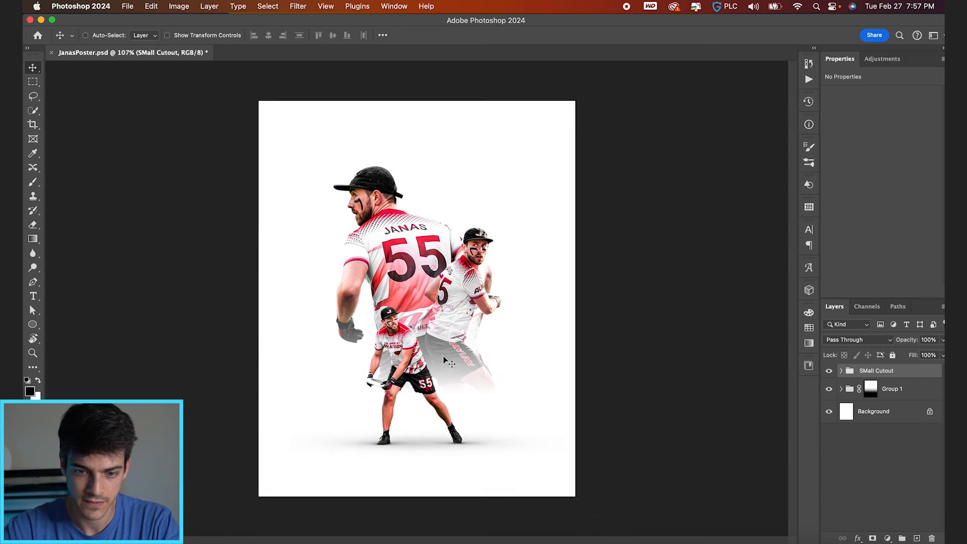
Undo the last horizontal shift of Group 1.
scroll(619, 292, up, 5)
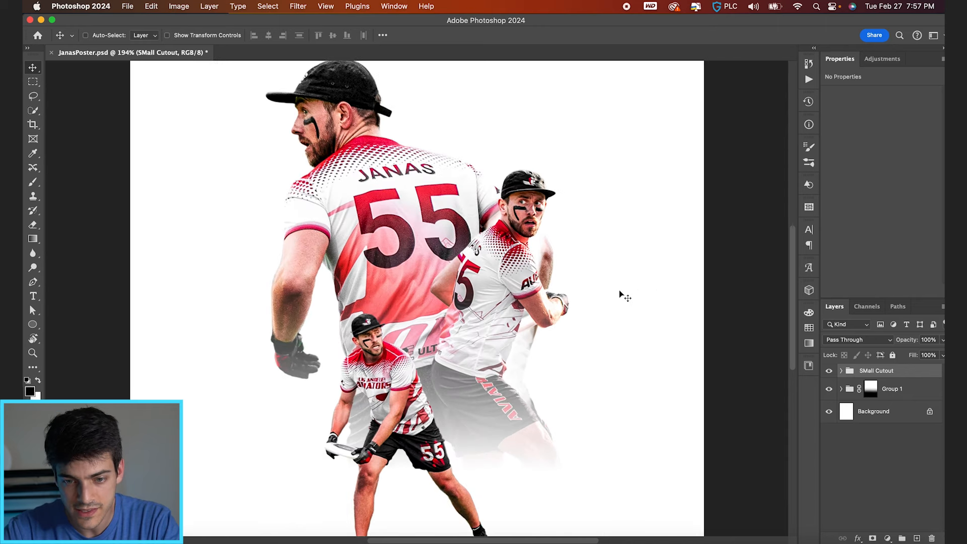
key(super+a)
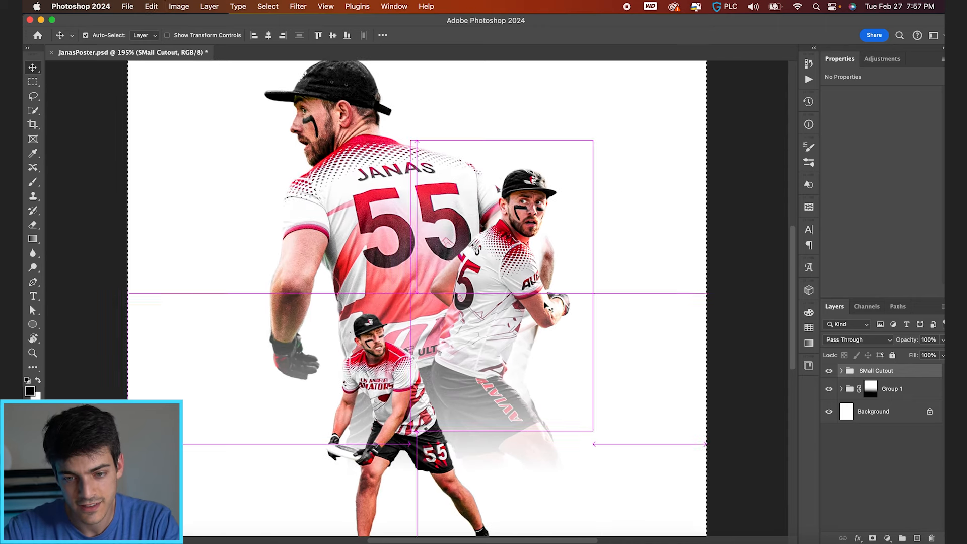
key(super+z)
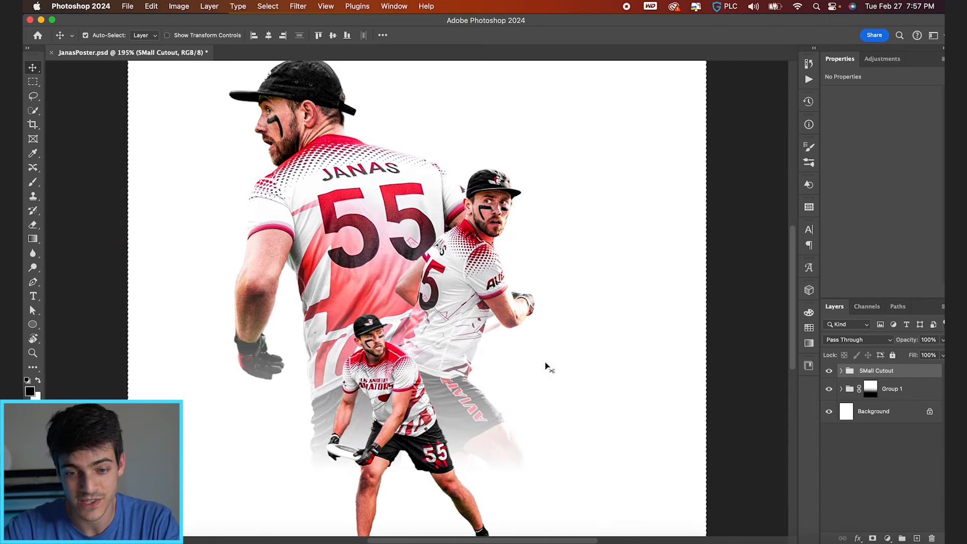
Review the layers inside Group 1, collapse the group again, and save the poster.
click(841, 389)
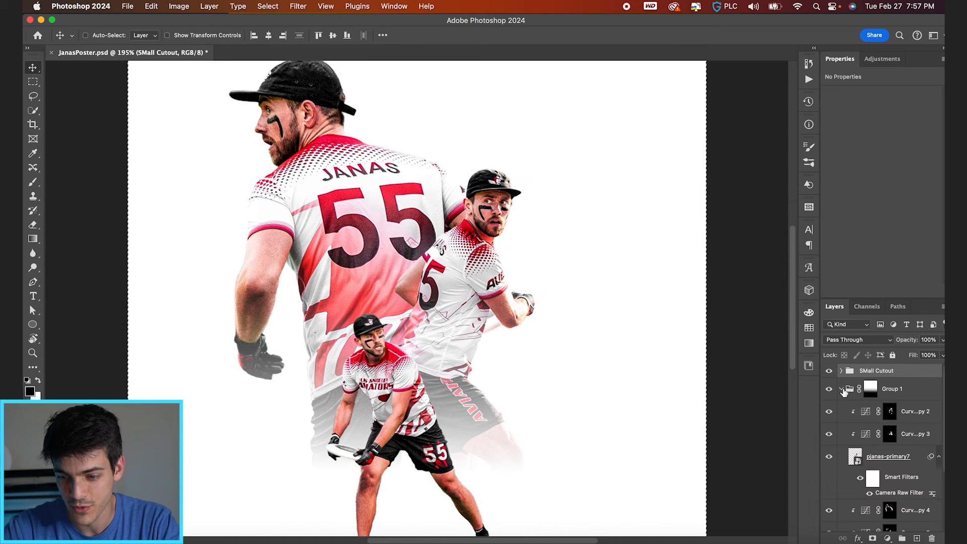
scroll(864, 489, down, 3)
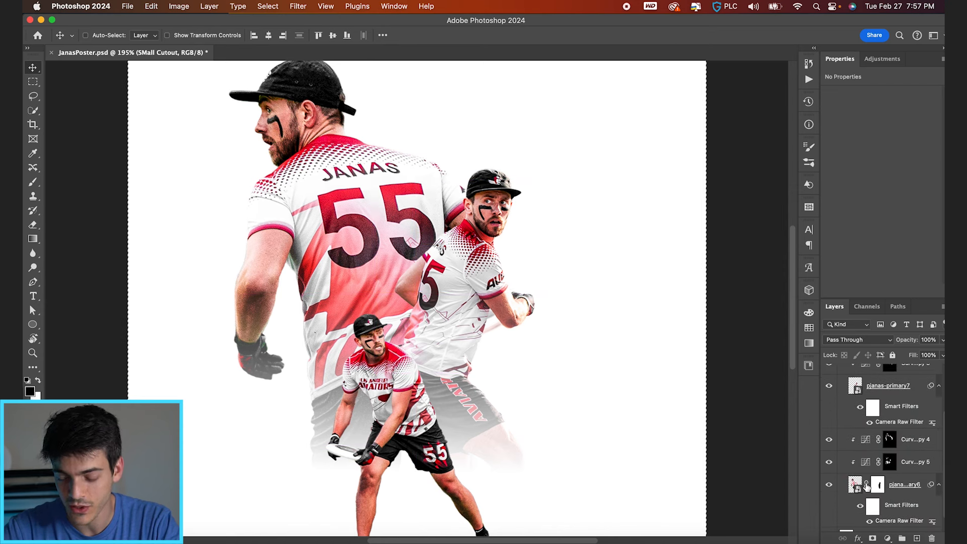
scroll(866, 489, up, 3)
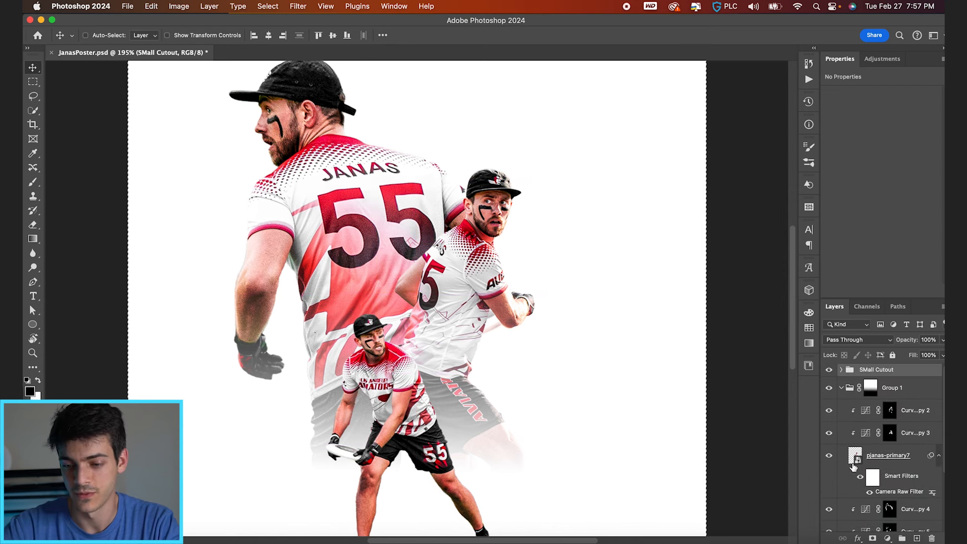
click(841, 388)
key(super+0)
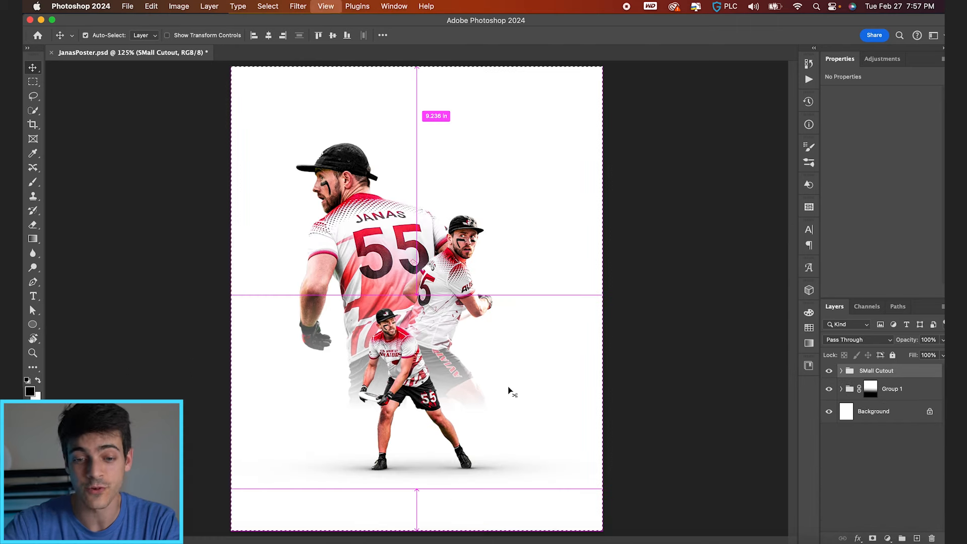
key(super+s)
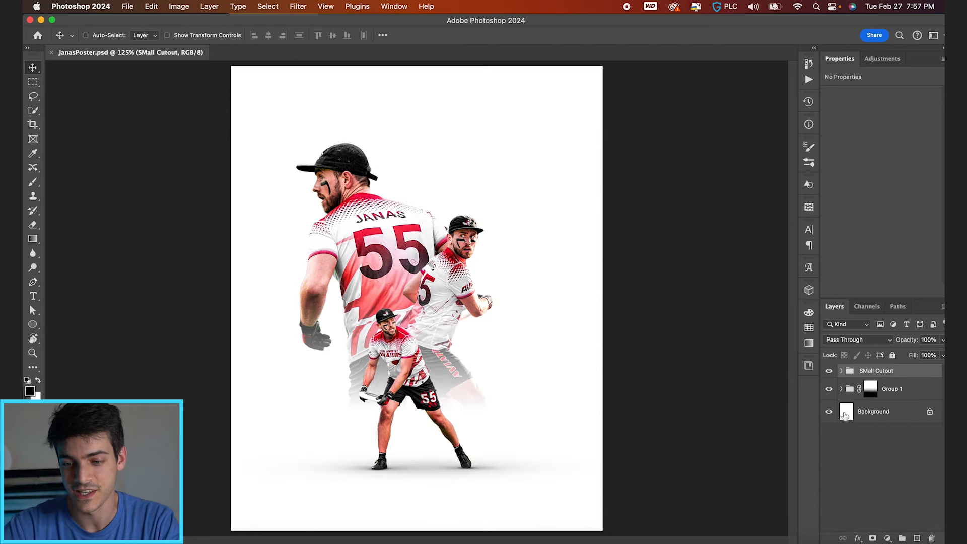
Center Group 1 horizontally on the canvas and clear the selection.
double_click(853, 393)
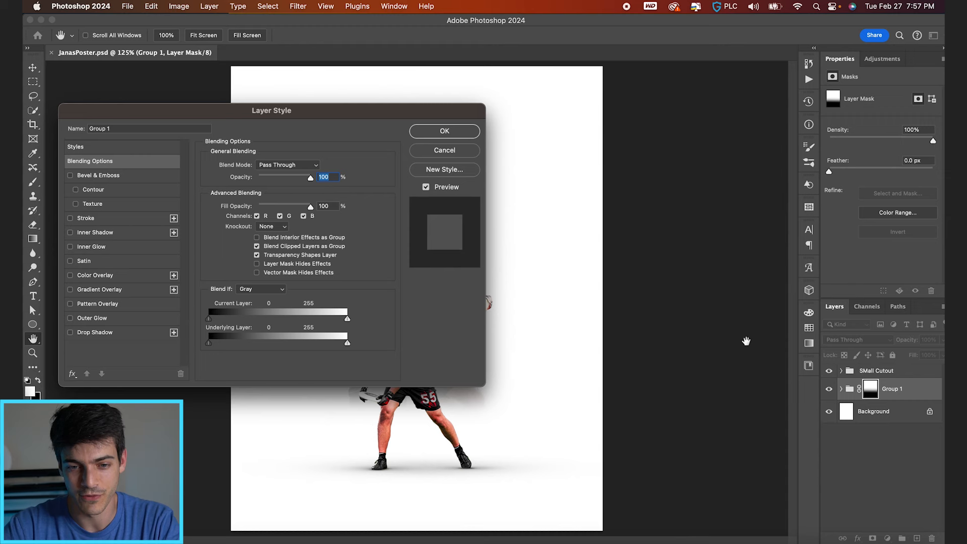
click(444, 132)
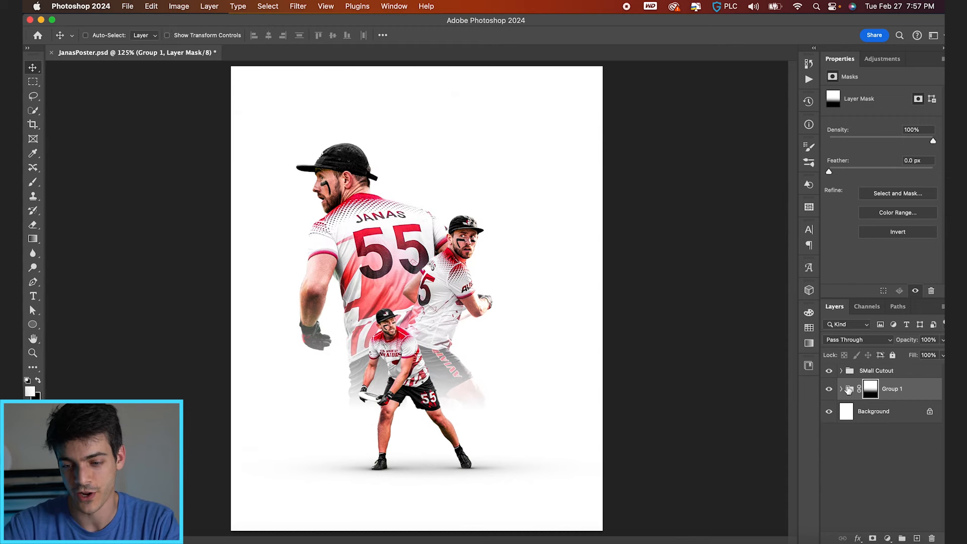
click(849, 389)
key(super+a)
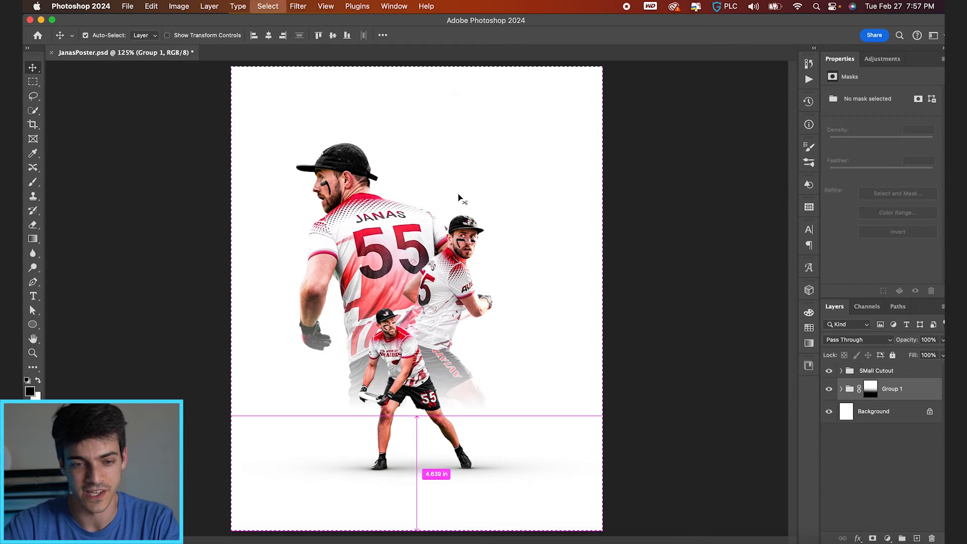
click(269, 36)
key(super+d)
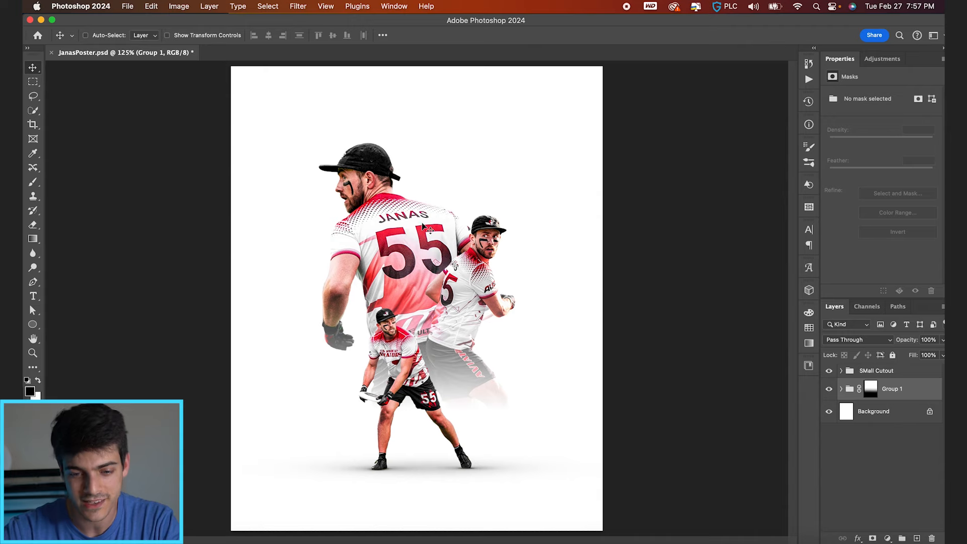
Shift the SMall Cutout group slightly to the right and save the poster.
scroll(491, 299, up, 3)
key(alt+])
scroll(347, 257, up, 1)
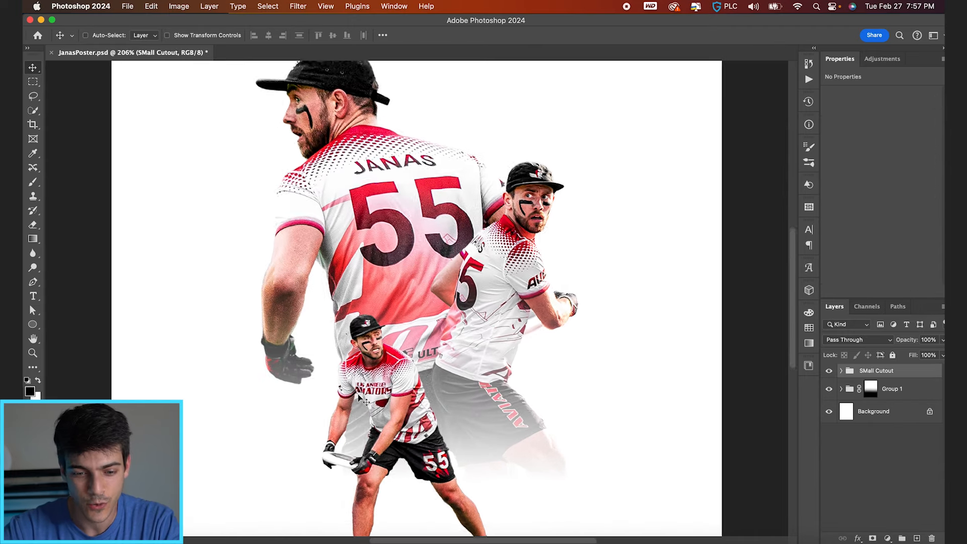
scroll(357, 393, down, 2)
drag(459, 371, 476, 373)
key(super+0)
key(super+s)
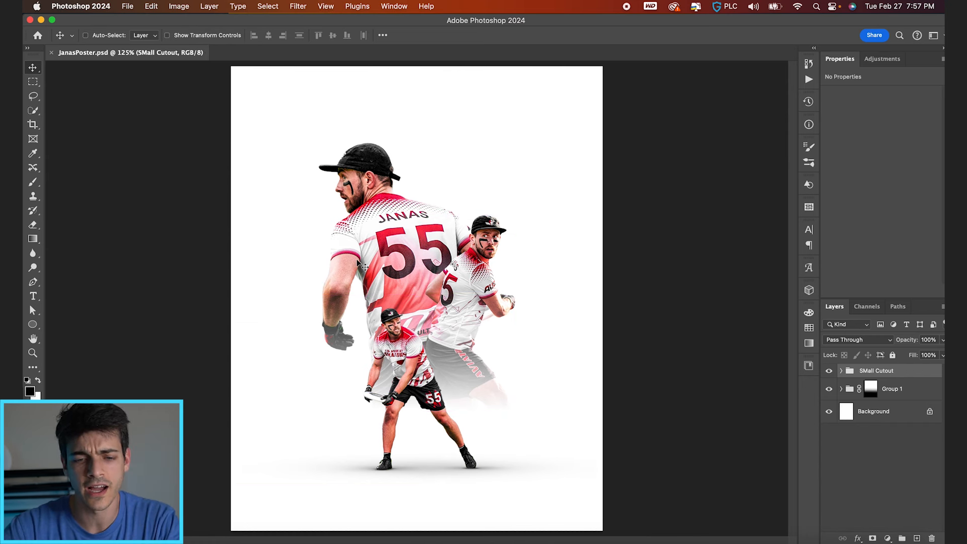
Draw a circle about 9.75 in across on a new layer just above the Background and fill it with black.
click(871, 421)
key(super+alt+shift+n)
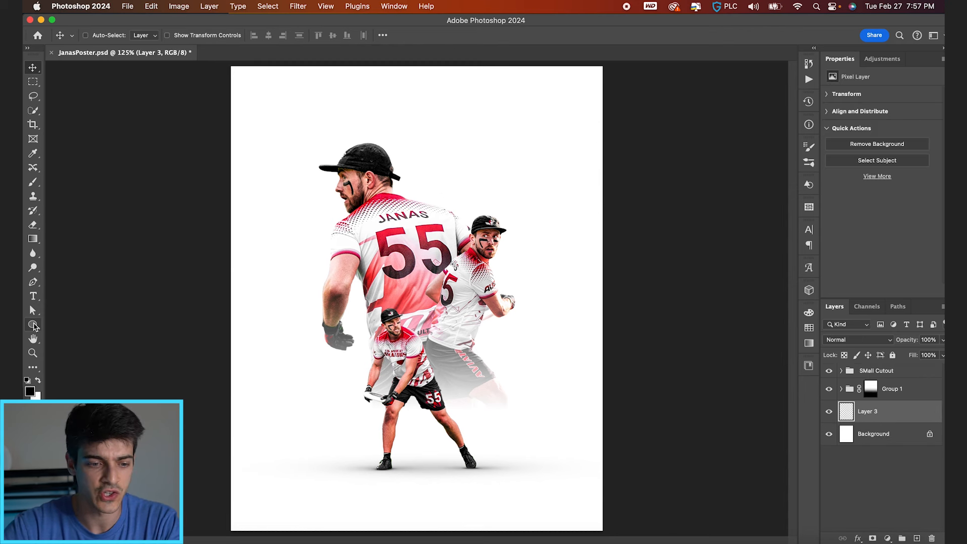
click(32, 325)
drag(407, 301, 518, 153)
key(v)
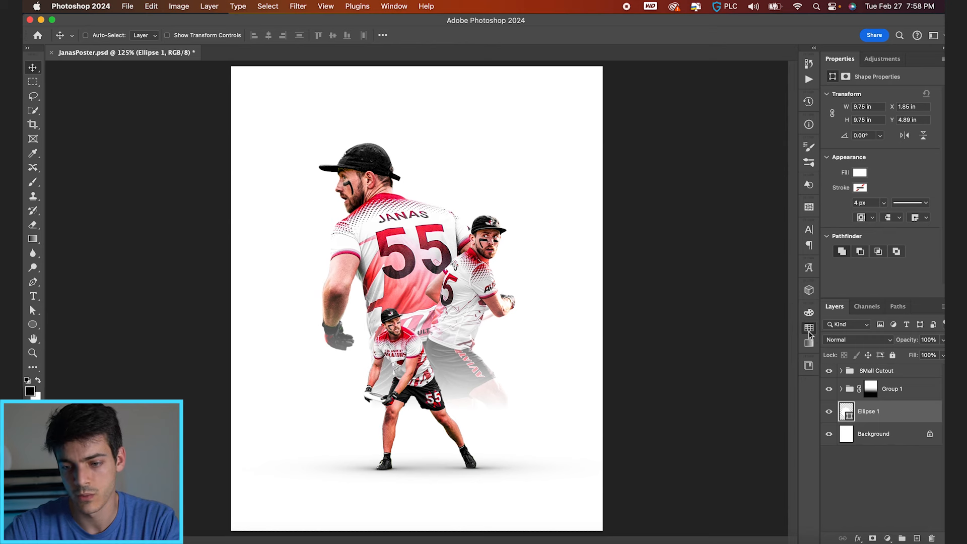
click(809, 328)
click(690, 340)
Center the black circle horizontally and vertically on the canvas and clear the selection.
drag(438, 356, 470, 319)
key(super+a)
click(268, 34)
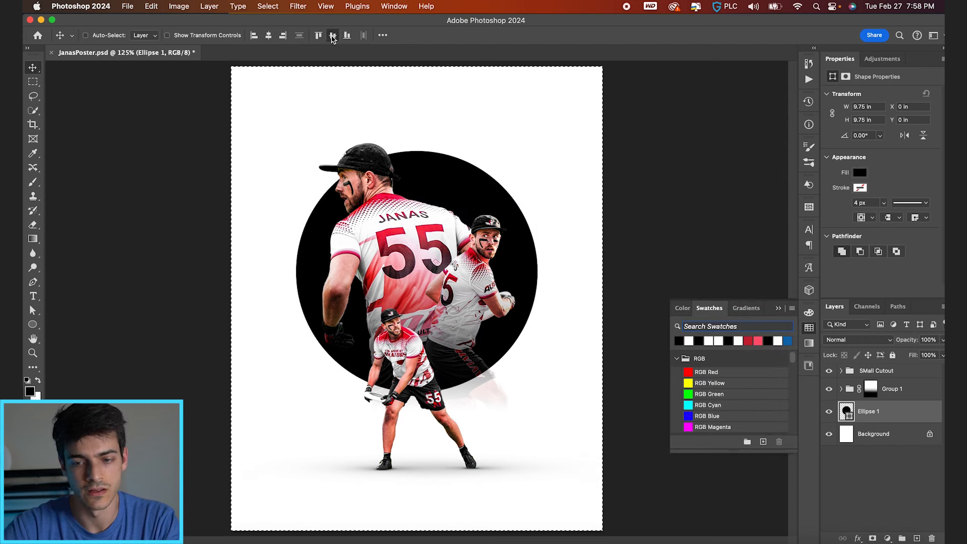
click(333, 35)
key(super+d)
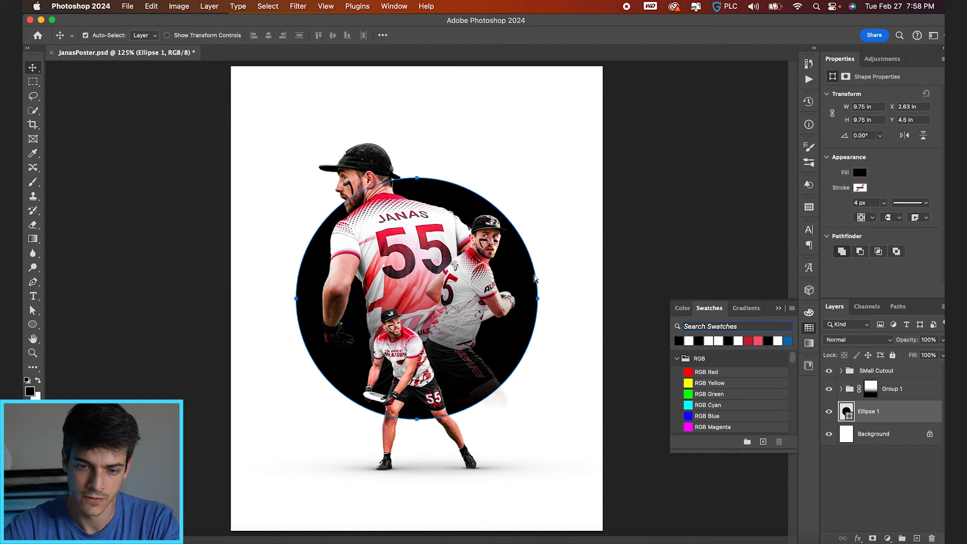
Place type along the outside of the circle starting at its topmost point, and hide the Ellipse 1 layer.
key(t)
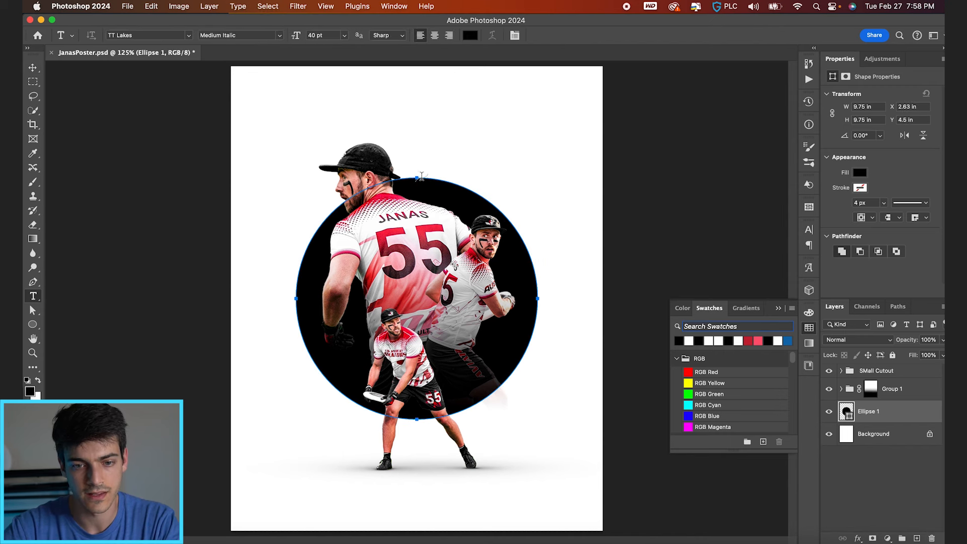
click(417, 178)
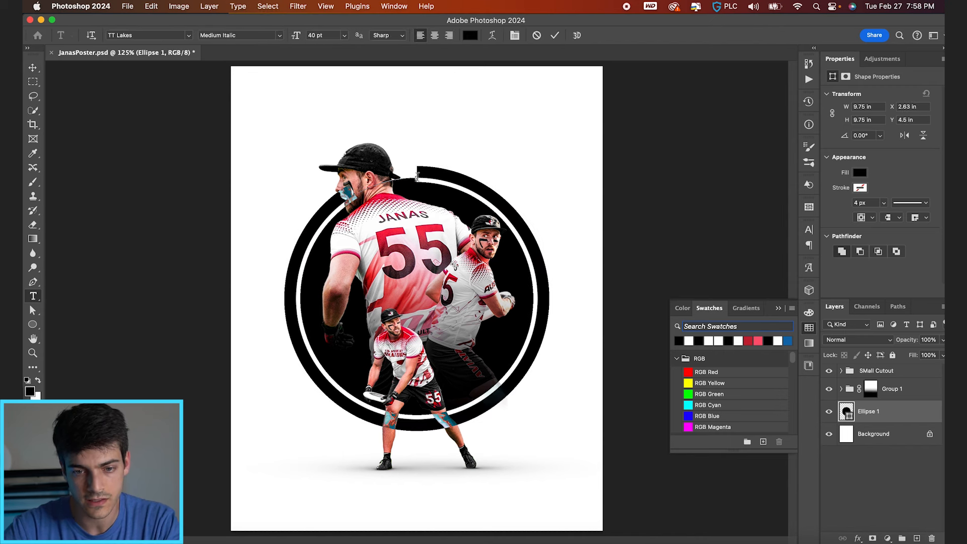
click(847, 437)
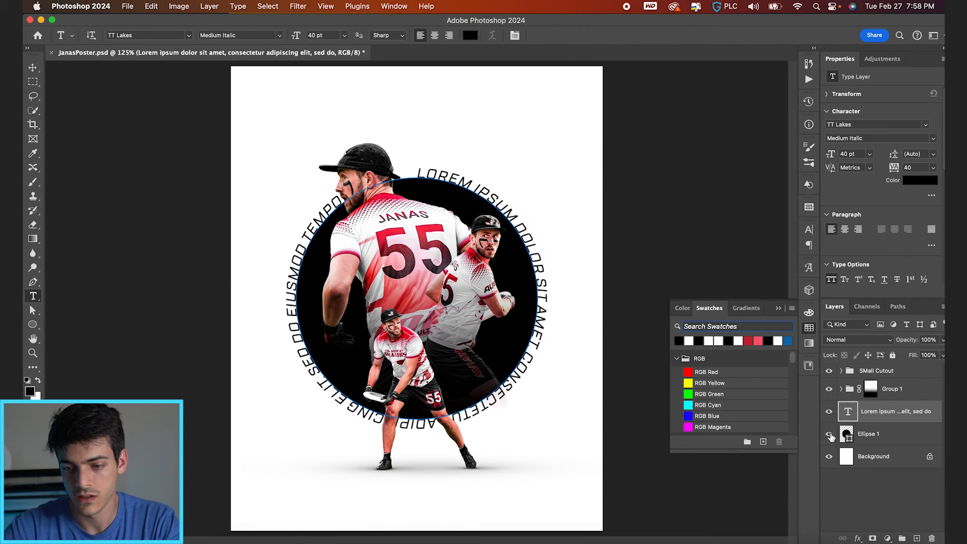
click(847, 436)
key(super+comma)
Replace the placeholder text on the circle with the player's full name, HANDLER, NUMBER FIFTY-FIVE and LOS ANGELES AVIATORS, separated by gaps.
double_click(847, 413)
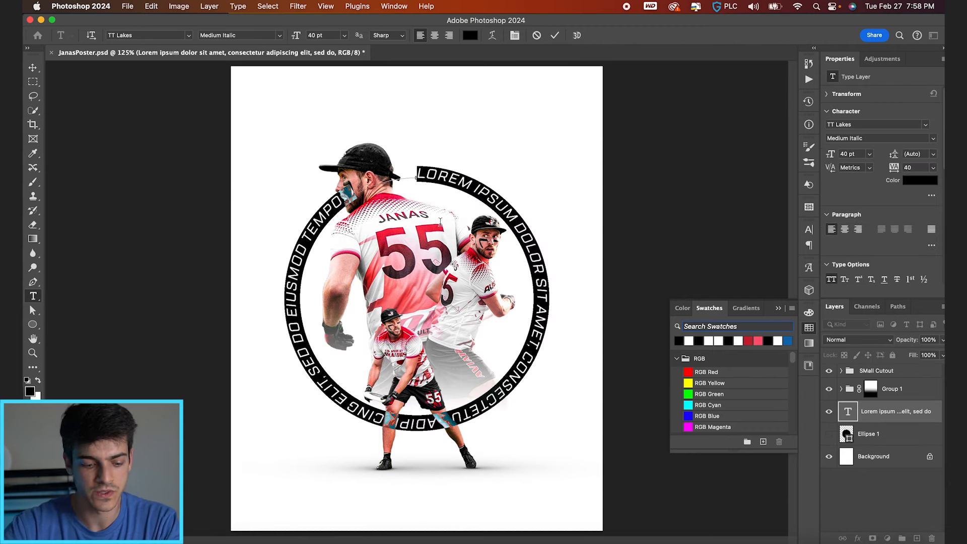
text(PAWEL JANAS)
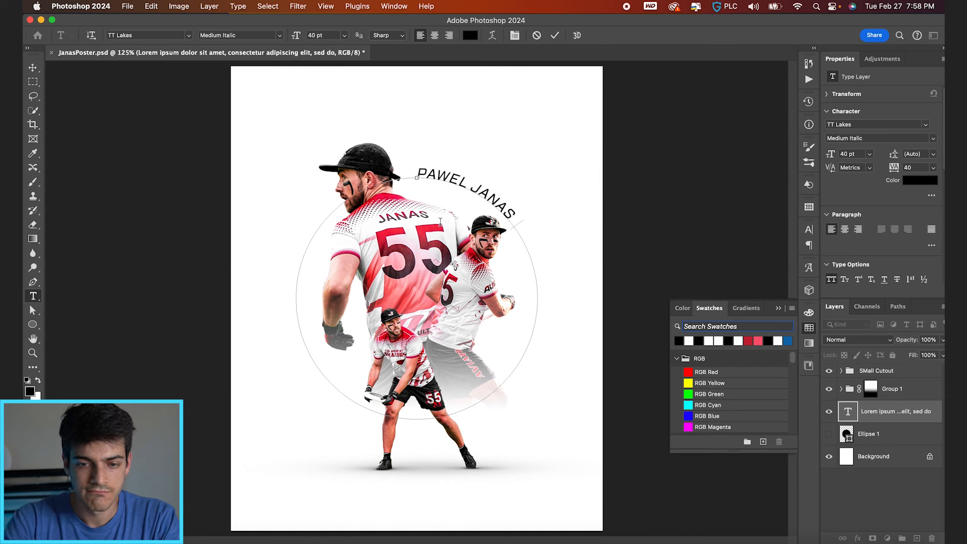
text( HANDLER)
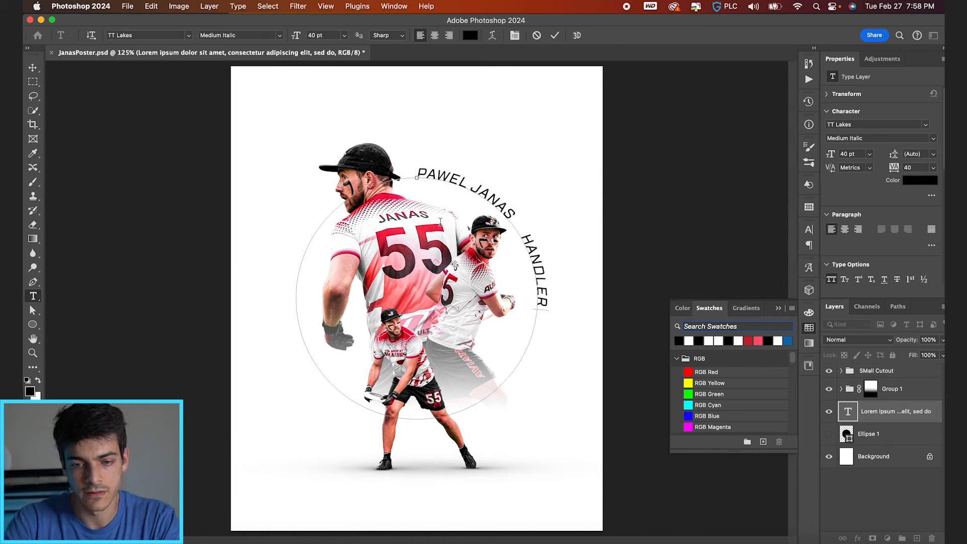
text( NUMBER FIFTY-FIVE)
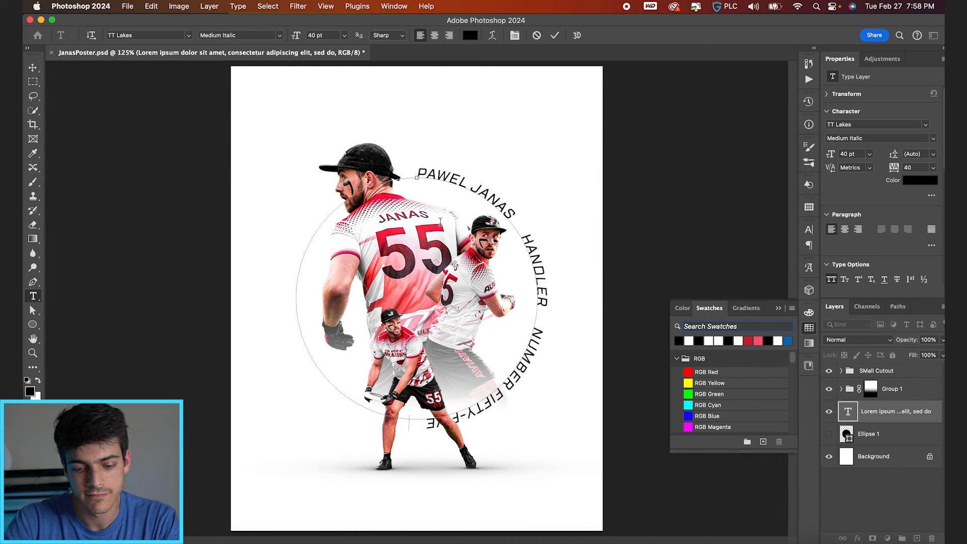
text( L)
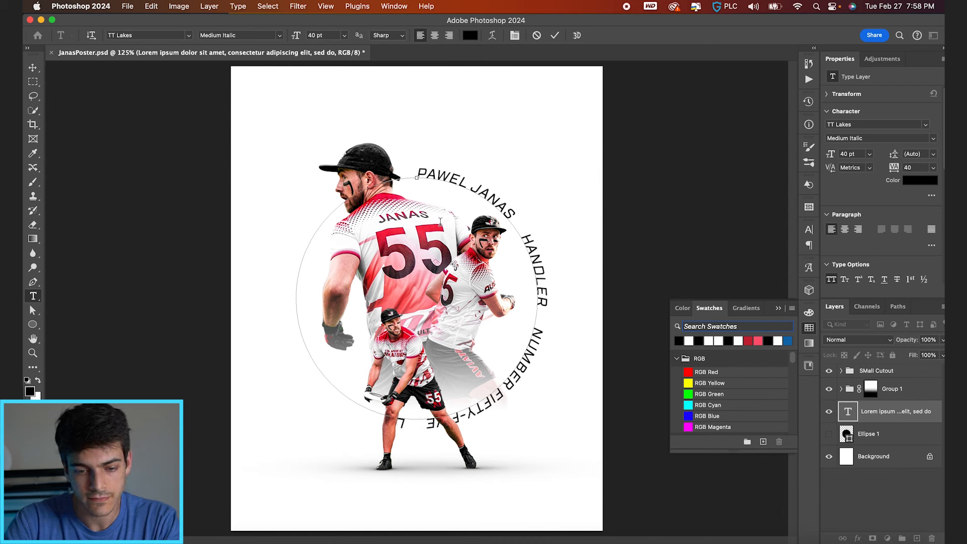
text(OS ANGELES AVIATORS)
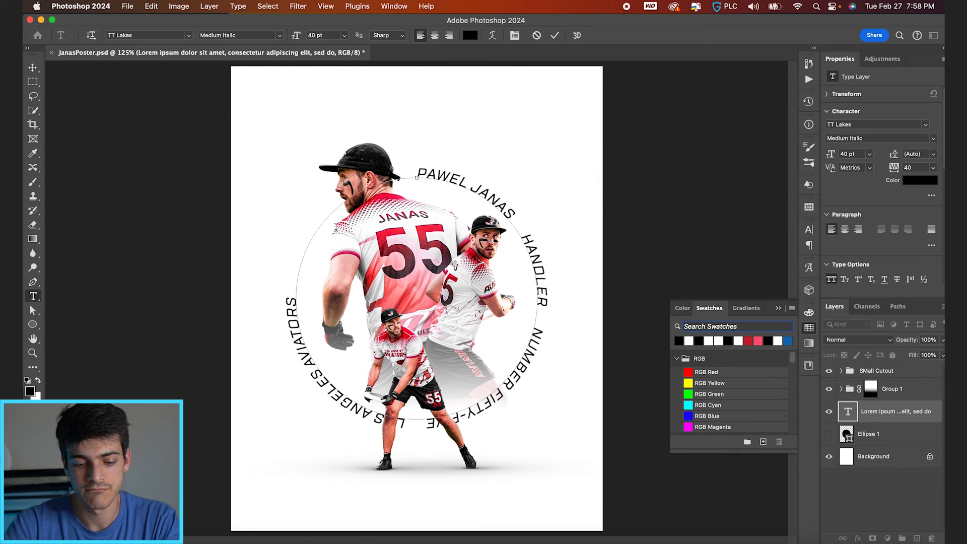
text(02)
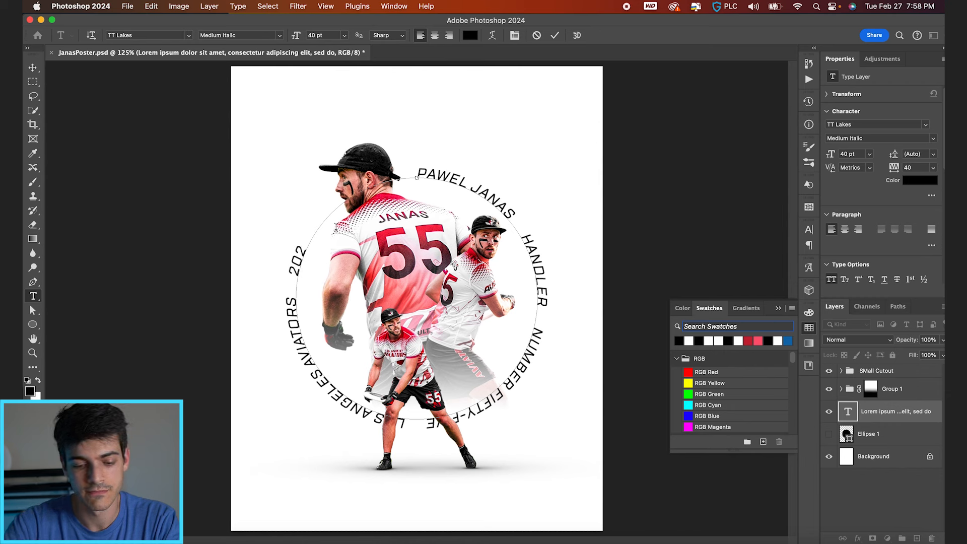
text(3 ALL-S)
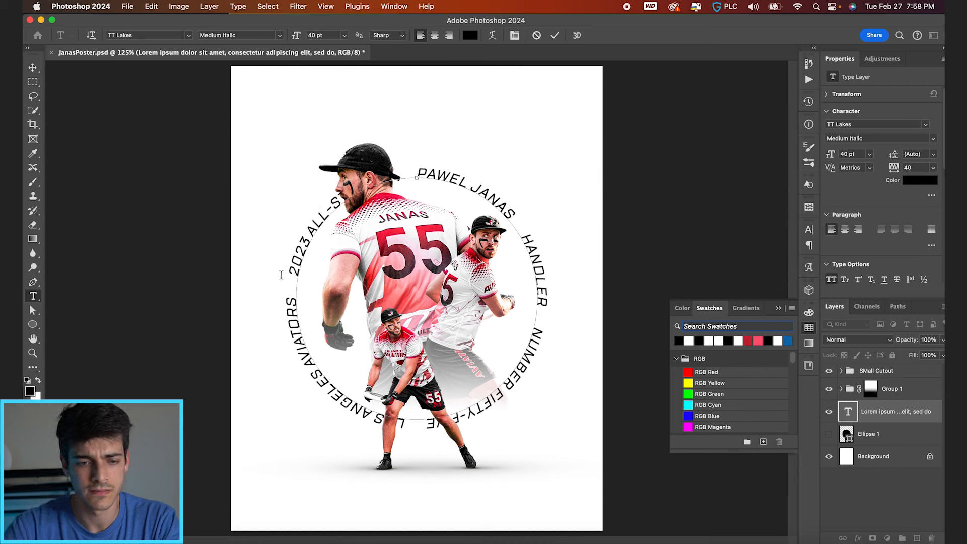
drag(291, 273, 395, 184)
text(FIR)
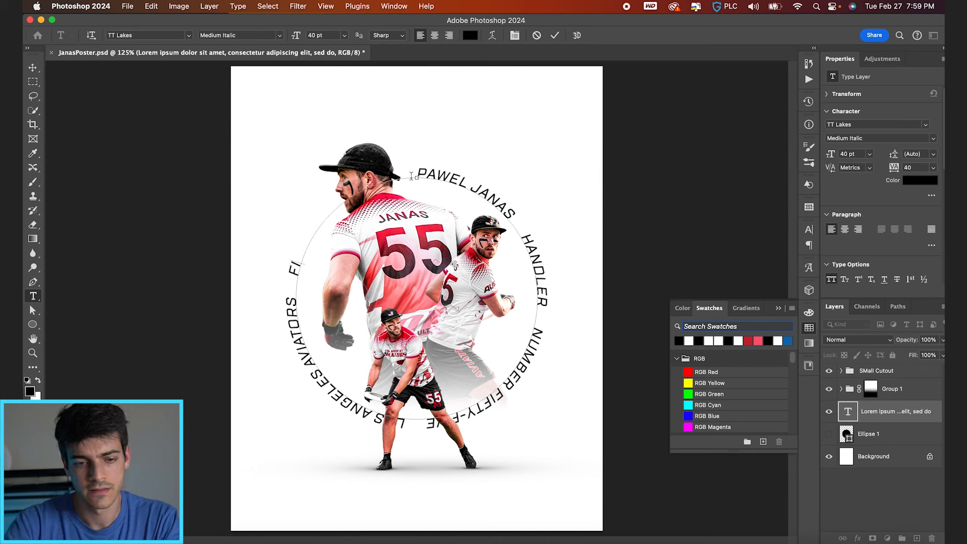
key(BackSpace)
key(BackSpace)
text(A)
key(BackSpace)
key(BackSpace)
Add ALL-UFA FIRST TEAM as the last phrase of the circular text and commit the text.
text(A)
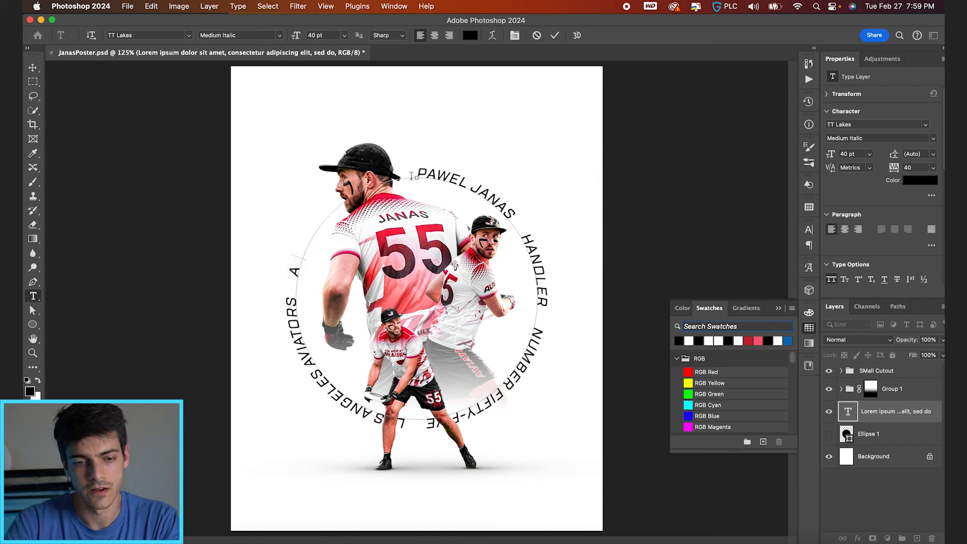
text(LL-UFA FIR )
text(M)
click(555, 35)
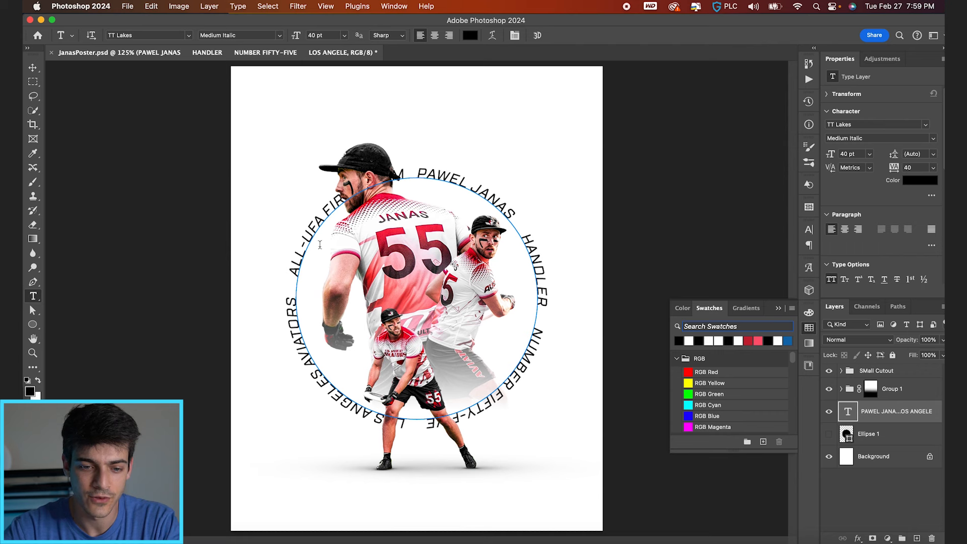
Reduce the circular text to 22 pt and set its font style to Medium.
click(308, 242)
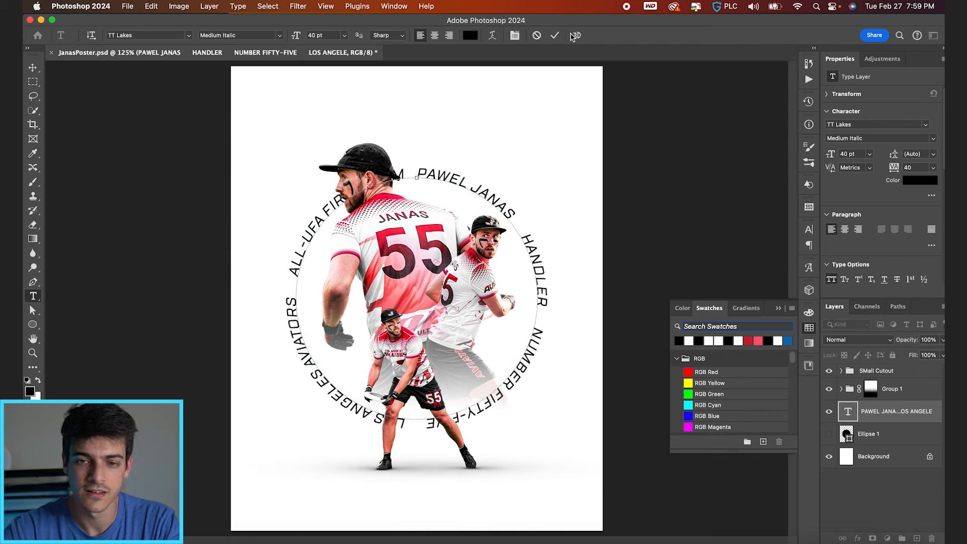
click(554, 34)
drag(297, 39, 289, 40)
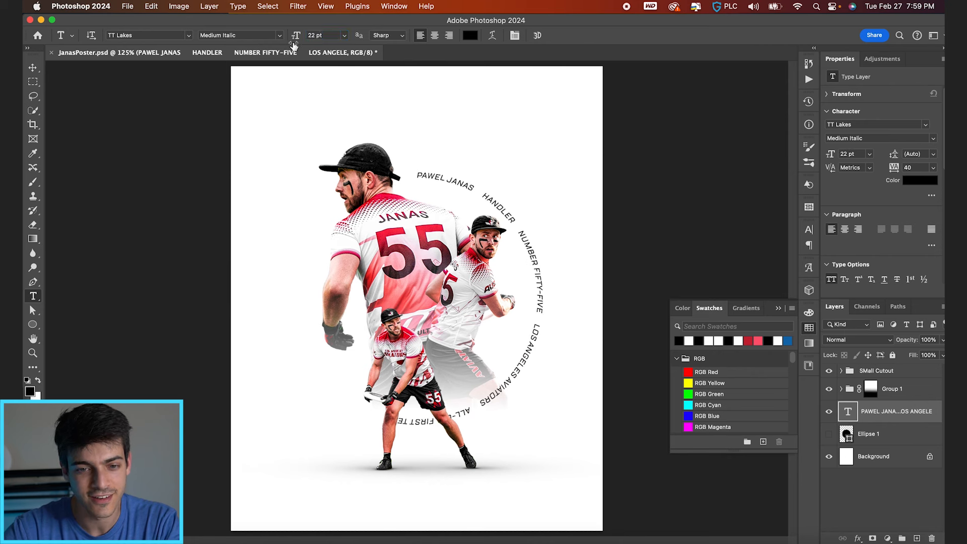
click(280, 37)
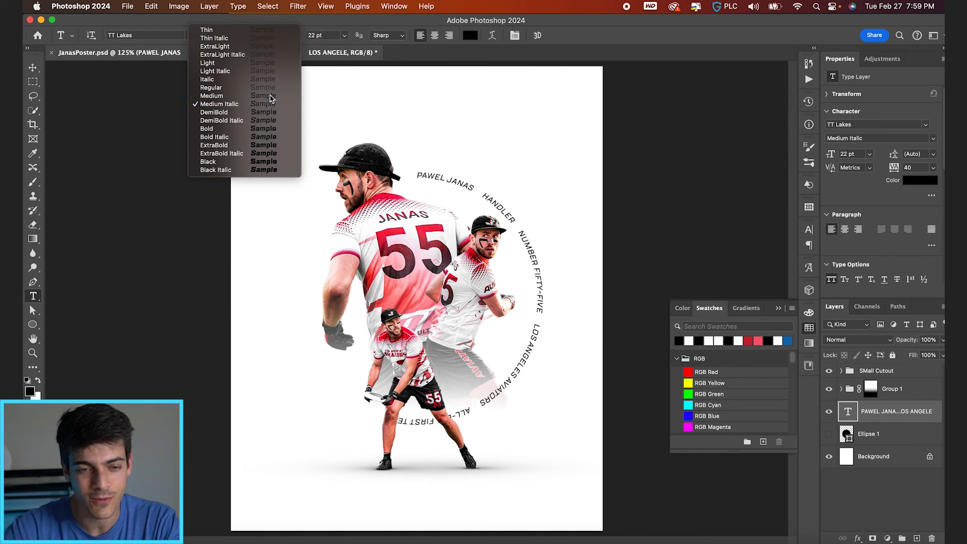
click(270, 99)
Change the circular text's font to Termina Medium and its size to 15 pt.
click(164, 34)
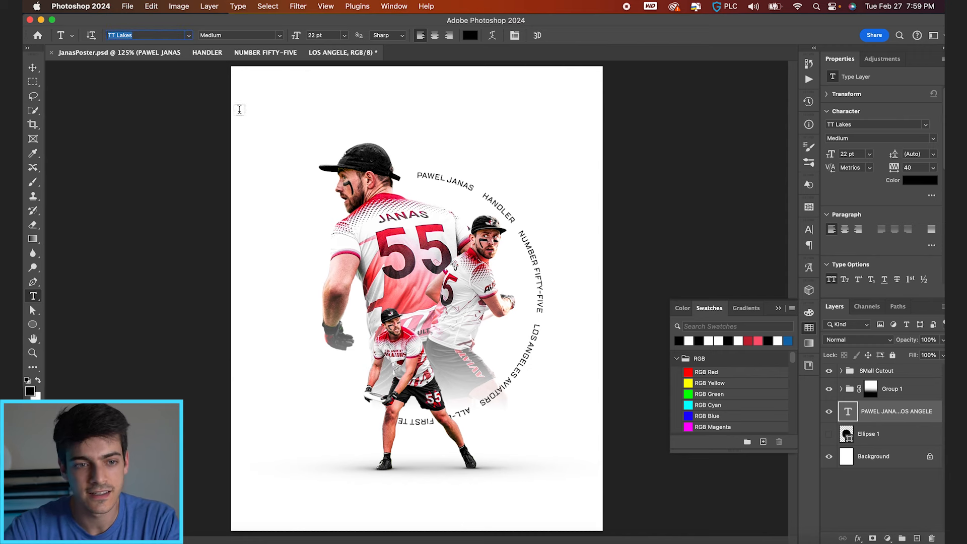
text(TERMINA)
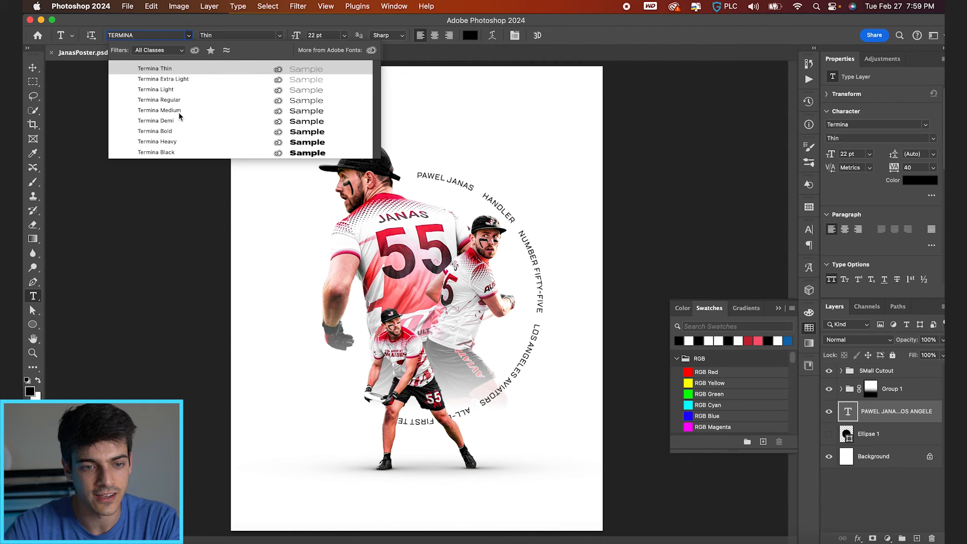
click(180, 114)
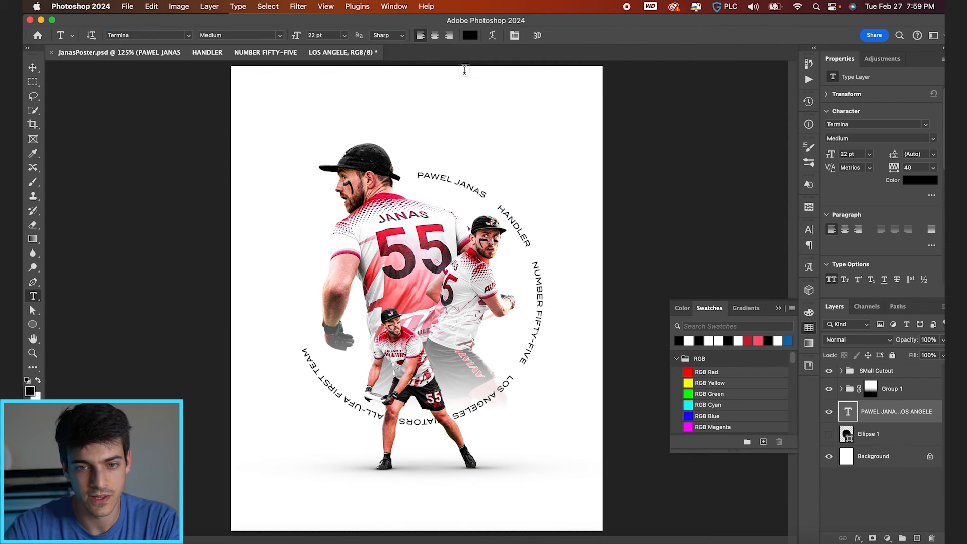
drag(296, 37, 293, 37)
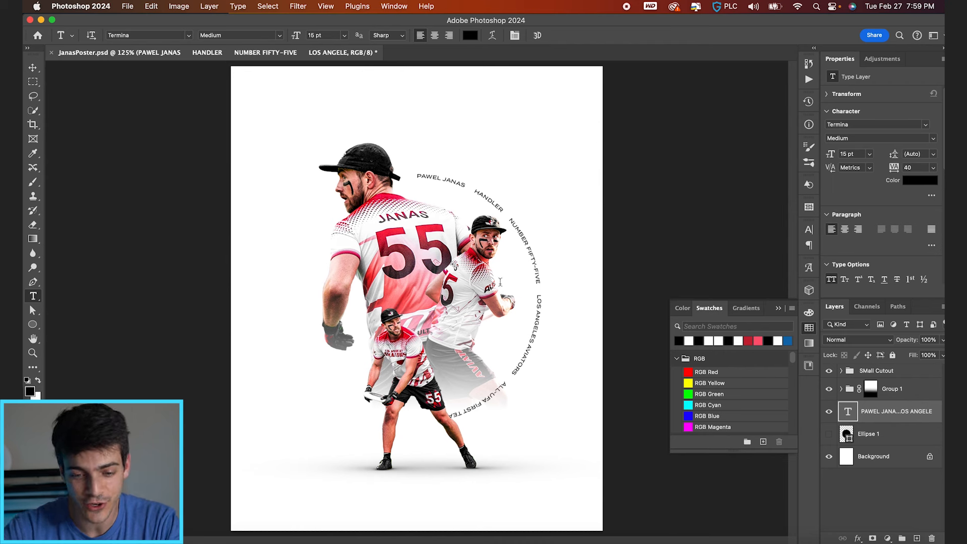
Rotate the circular text slightly counterclockwise so it starts just beside the large player's cap, and save the poster.
key(v)
key(super+t)
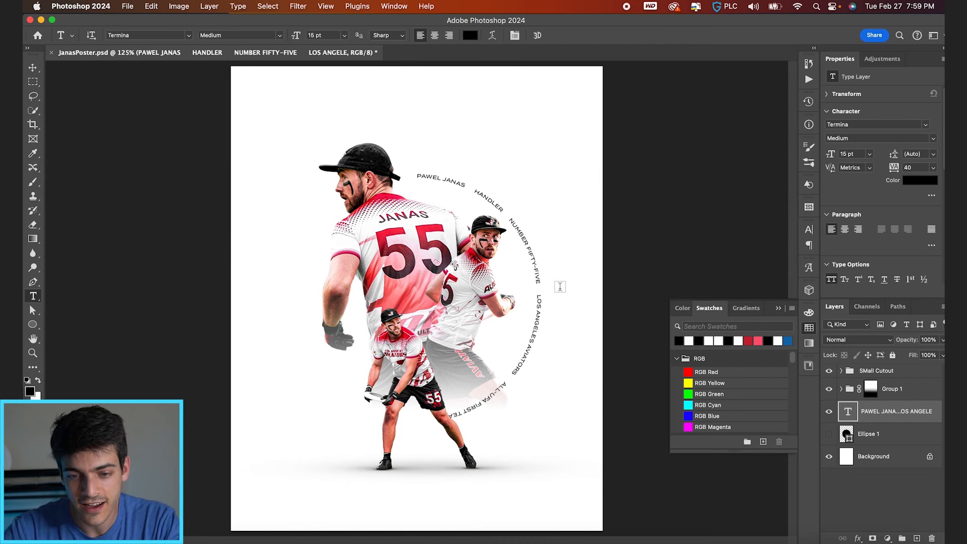
key(Return)
key(t)
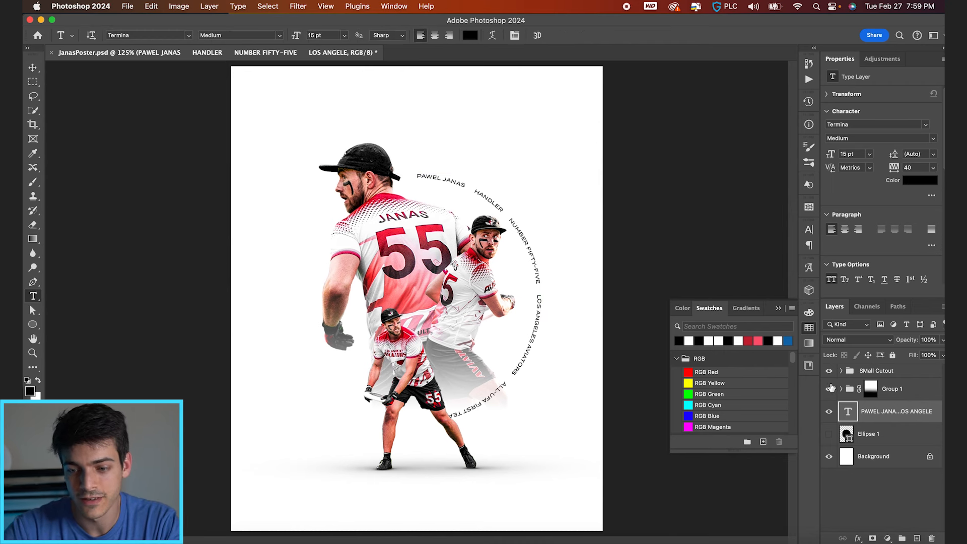
click(886, 436)
click(876, 413)
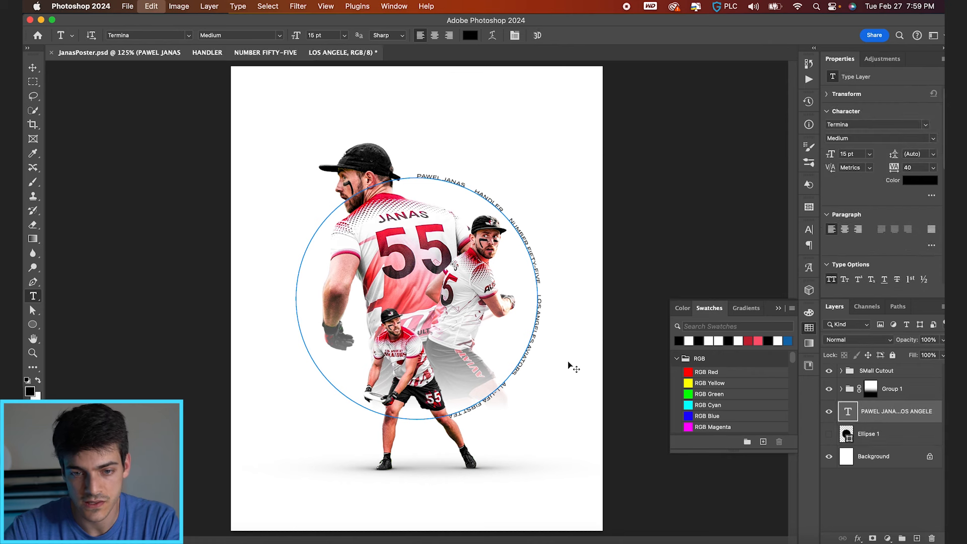
key(super+t)
mouse_move(561, 395)
mouse_down()
mouse_move(596, 380)
mouse_move(579, 388)
mouse_up()
key(Return)
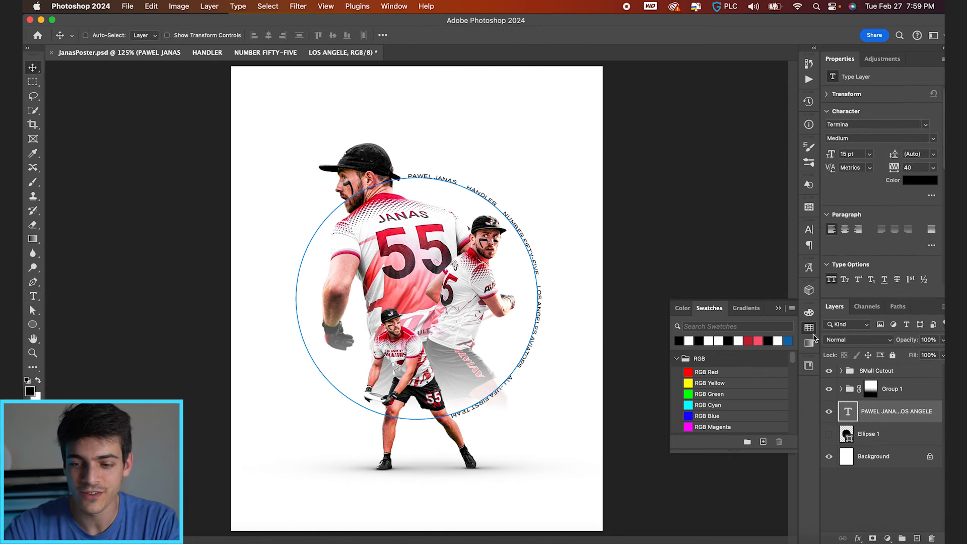
click(877, 371)
key(super+s)
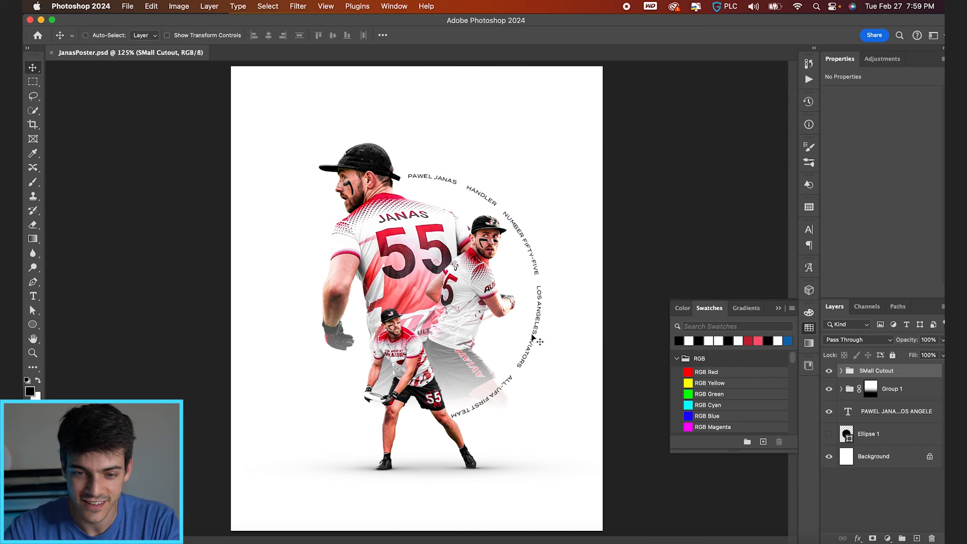
Scale the circular text up slightly around the players and commit the transformation.
click(861, 413)
key(t)
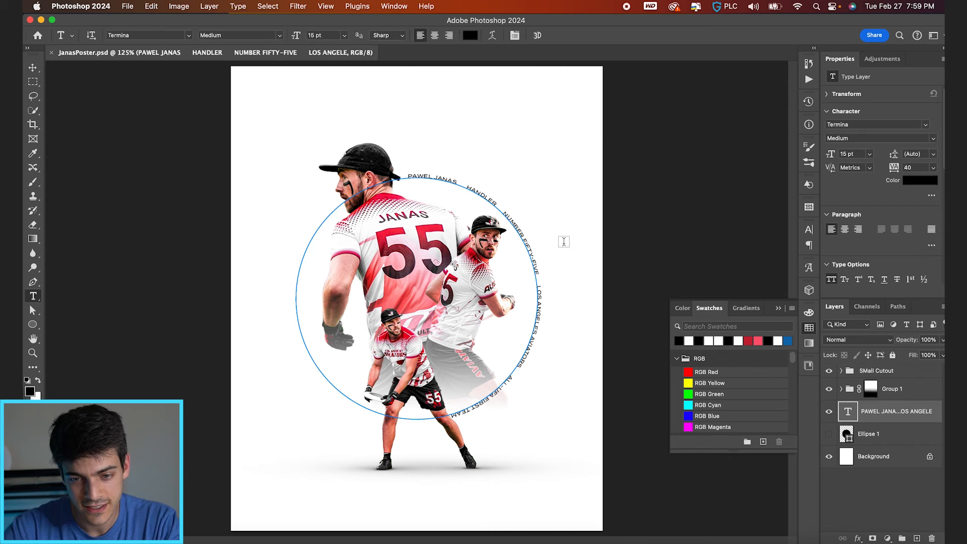
key(super+t)
mouse_move(537, 178)
mouse_down()
mouse_move(550, 162)
mouse_move(543, 172)
mouse_up()
key(Return)
key(v)
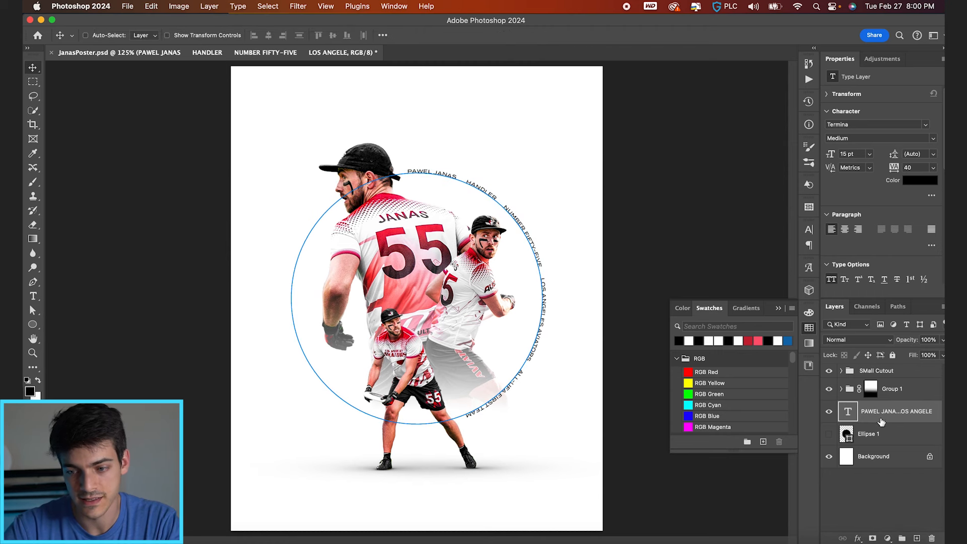
click(905, 393)
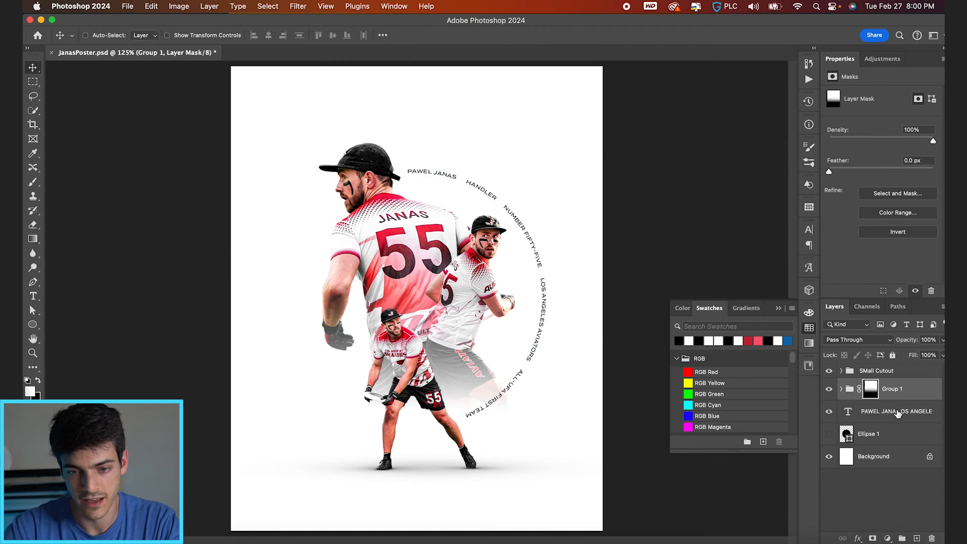
click(898, 412)
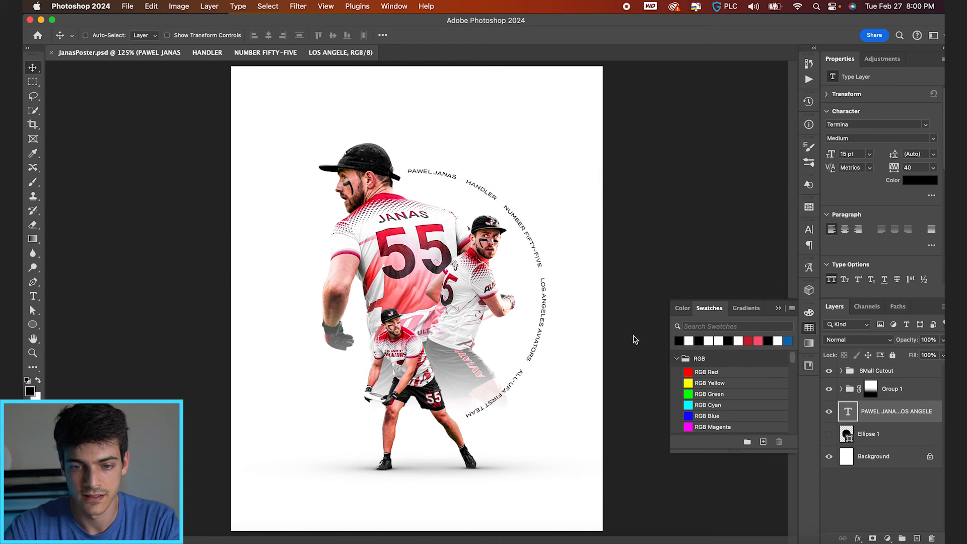
Set the circular text's font style to Demi and save the poster.
key(t)
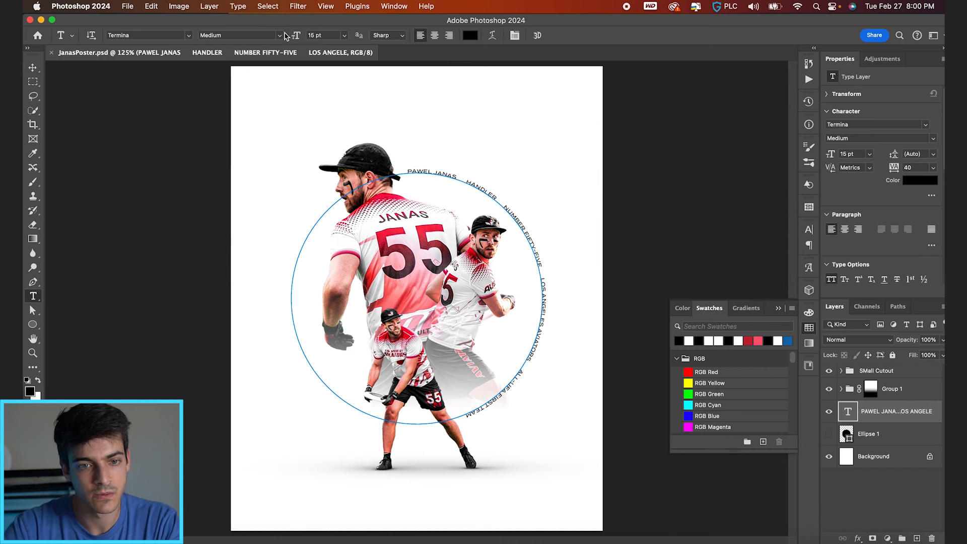
click(283, 36)
click(265, 74)
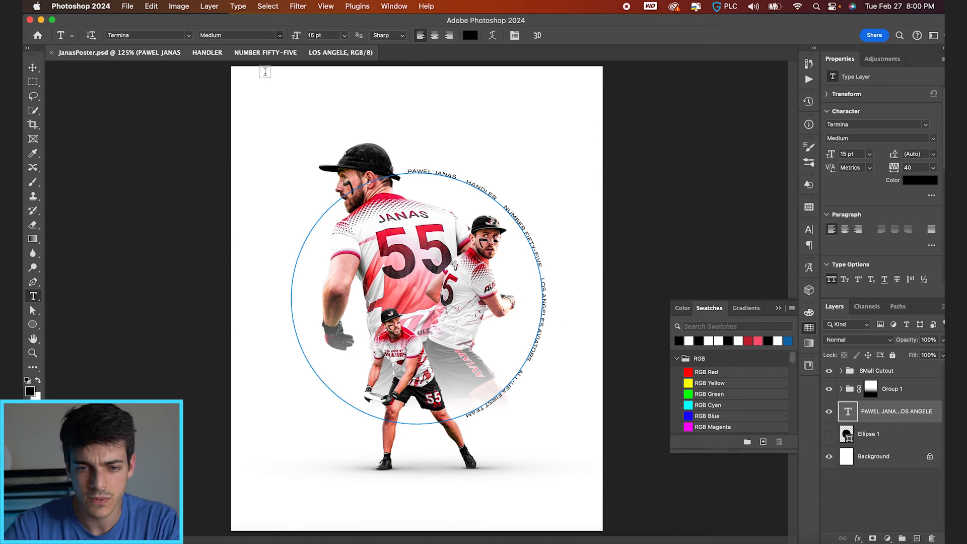
key(v)
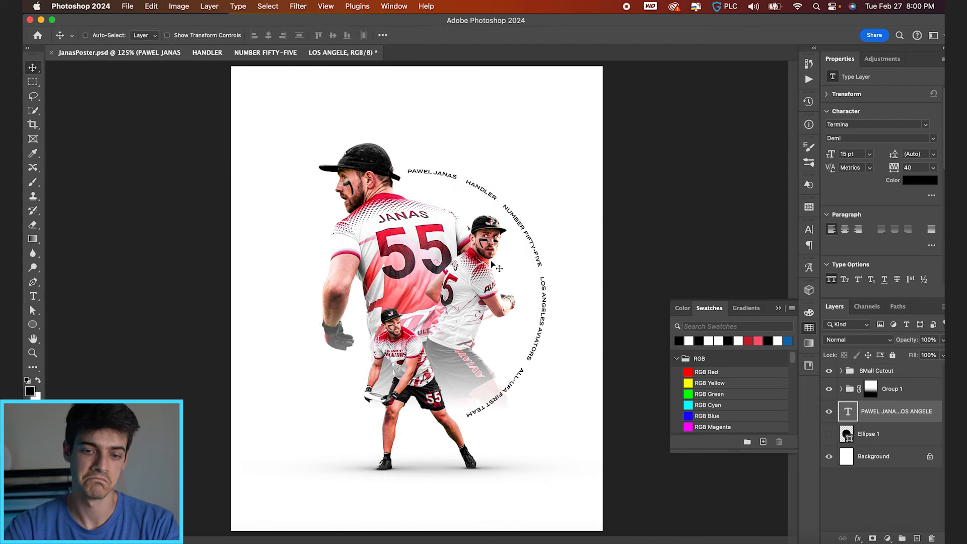
key(super+s)
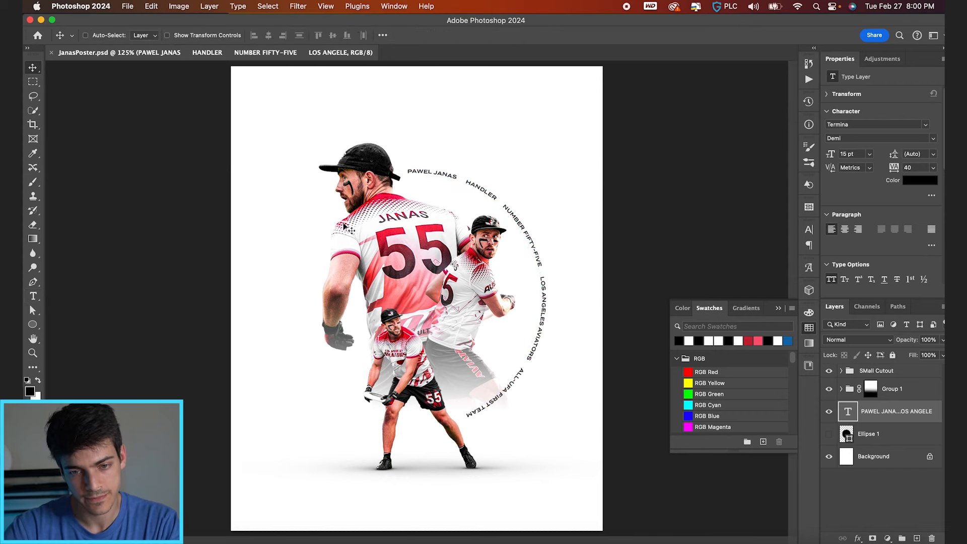
Sample the bright red from the large player's jersey and apply it to the whole circular text.
key(super+plus)
scroll(343, 226, up, 3)
key(super+plus)
key(b)
alt+click(363, 182)
scroll(492, 258, down, 4)
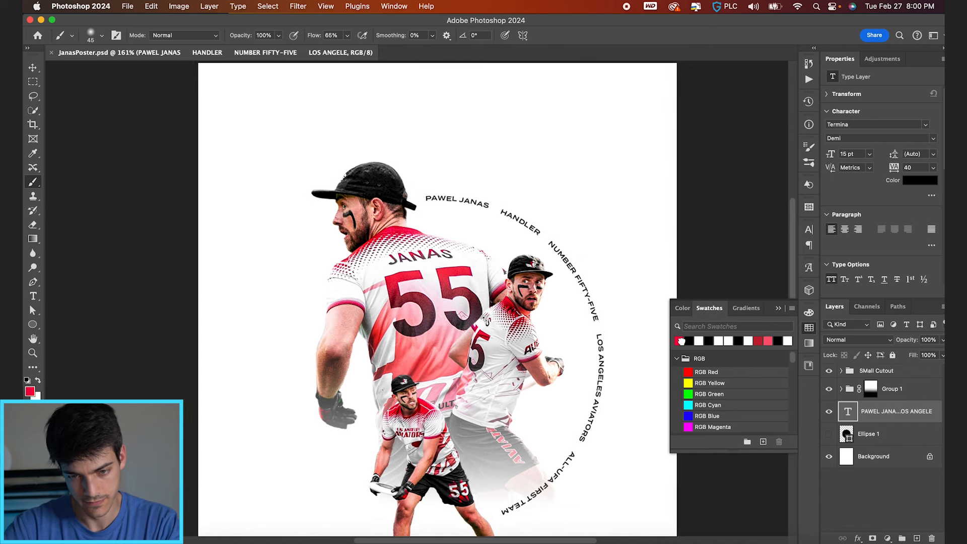
click(681, 342)
key(v)
key(super+0)
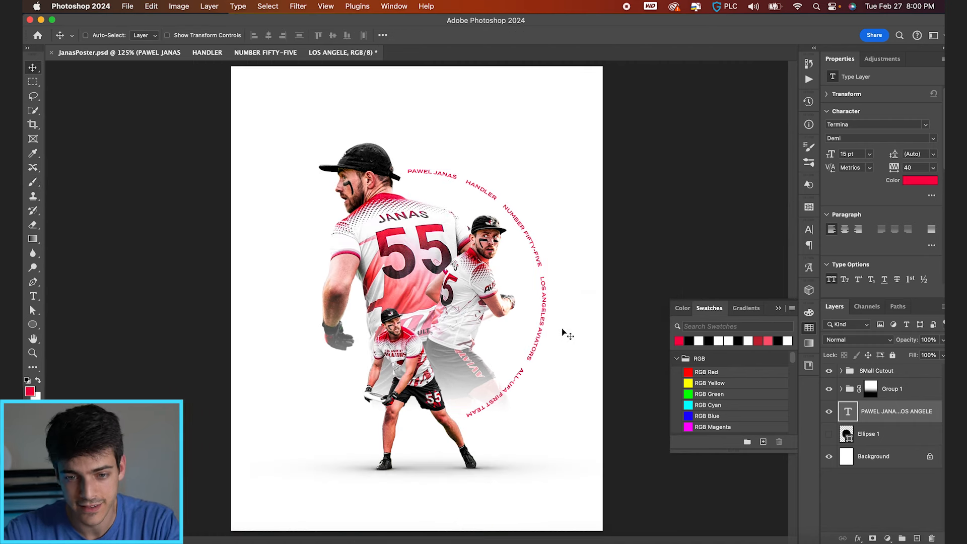
Recolor the phrases HANDLER and LOS ANGELES AVIATORS in the circular text black.
key(t)
drag(483, 185, 497, 196)
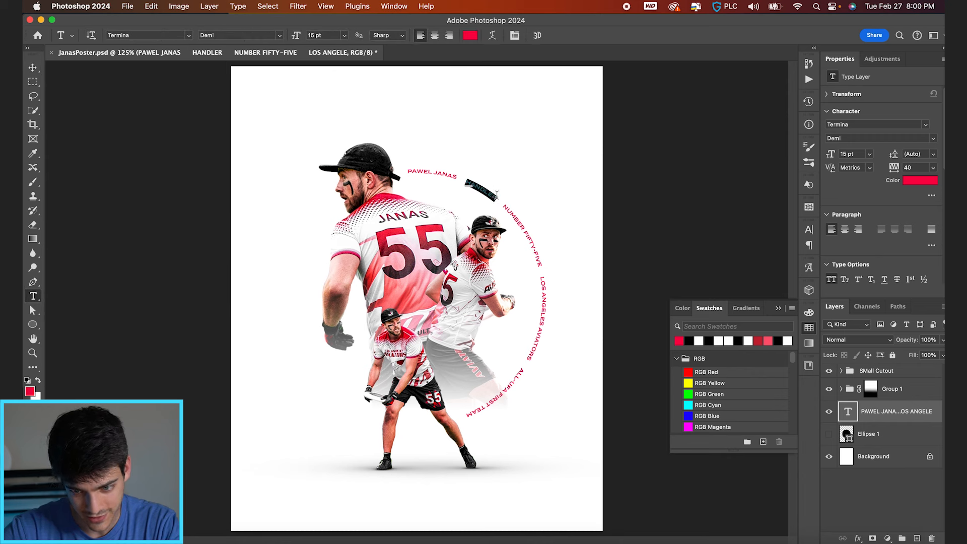
click(690, 341)
drag(547, 278, 468, 416)
click(679, 341)
Color the phrase ALL-UFA FIRST TEAM in the sampled red, commit the text and save the poster.
click(529, 368)
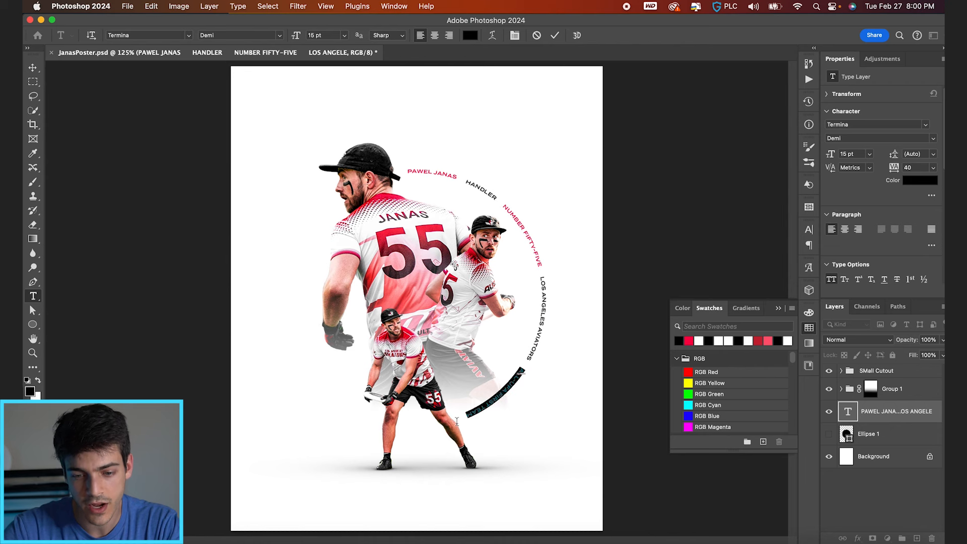
click(678, 340)
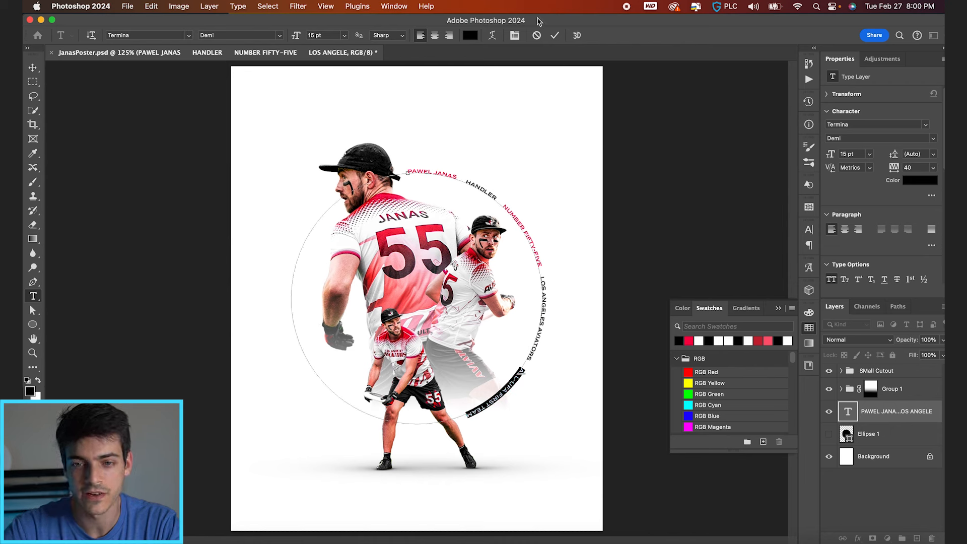
click(555, 35)
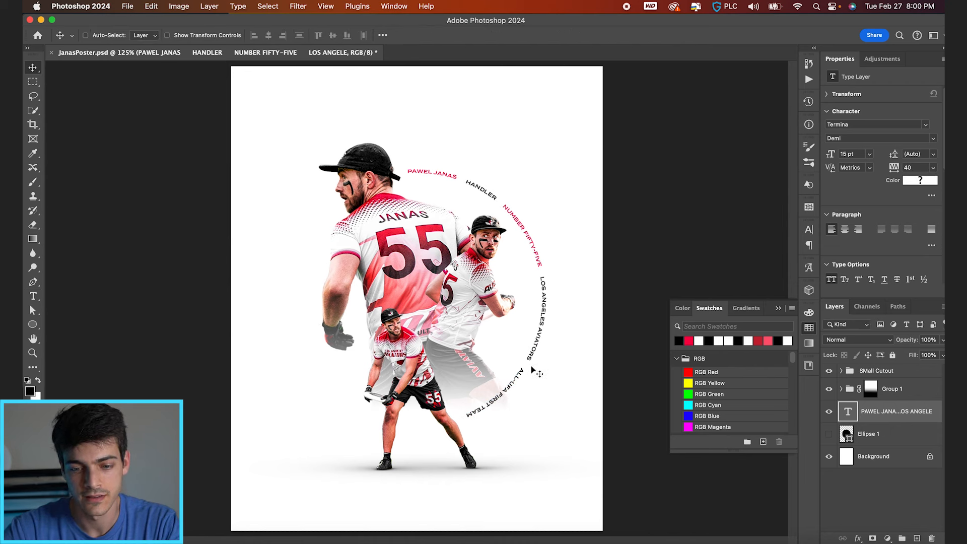
drag(522, 371, 467, 416)
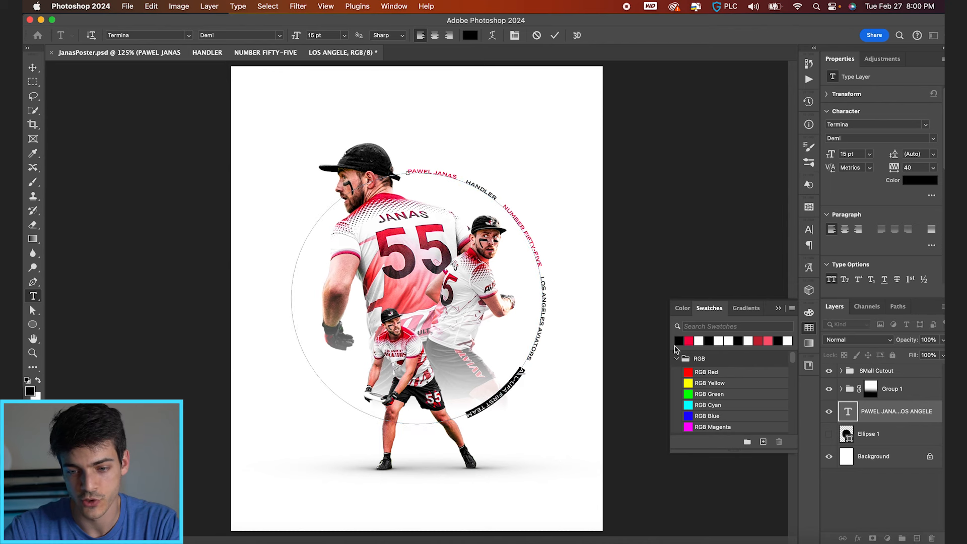
click(688, 341)
click(555, 35)
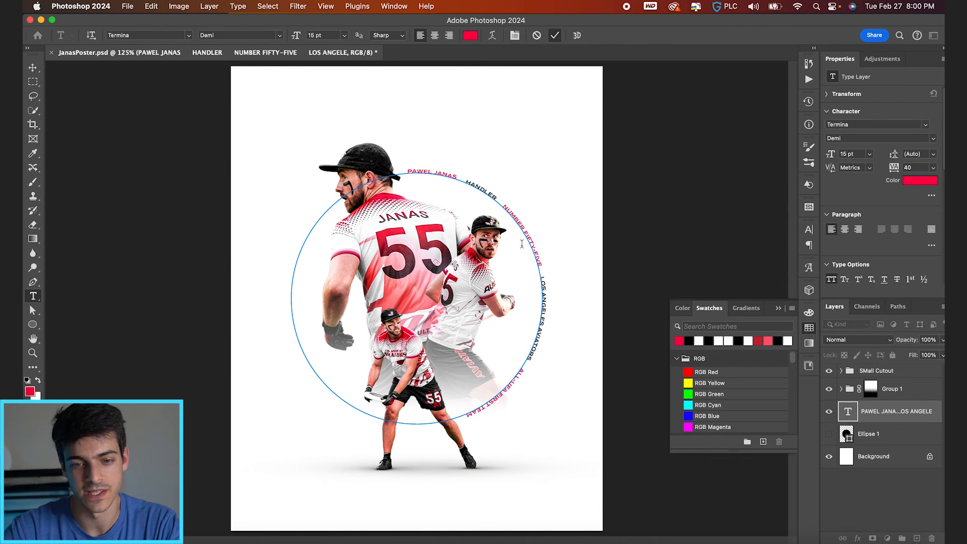
key(v)
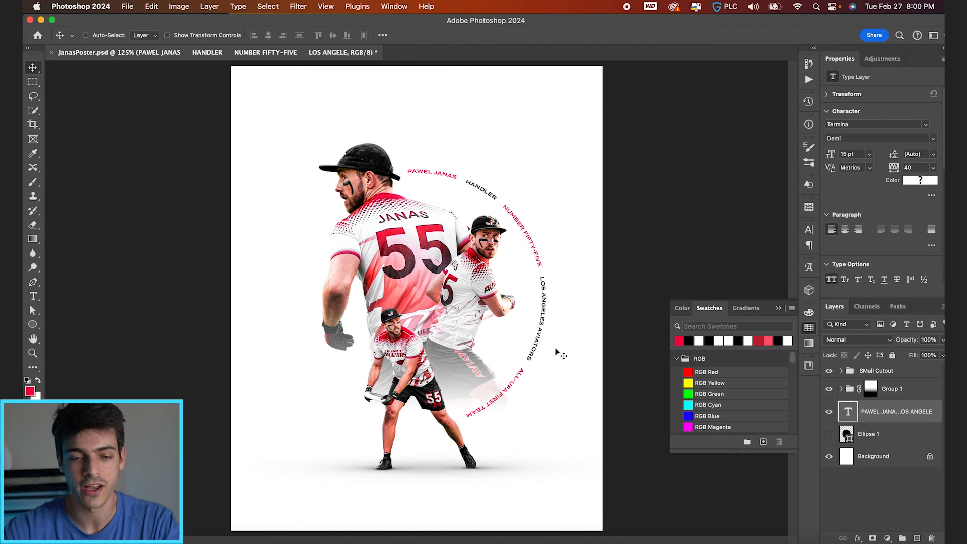
key(super+s)
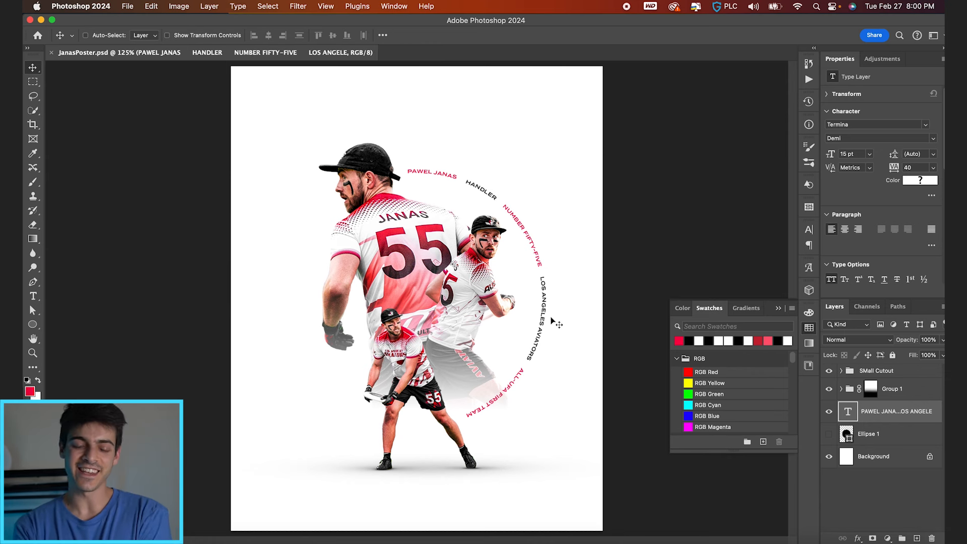
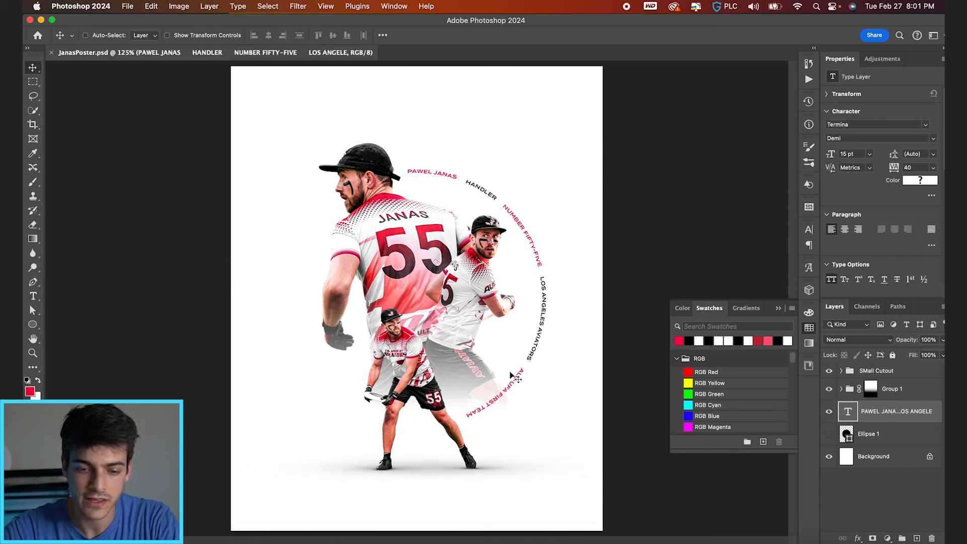
Select the SMall Cutout group and preview the highlights photos in Finder to look for another player image.
scroll(506, 388, up, 1)
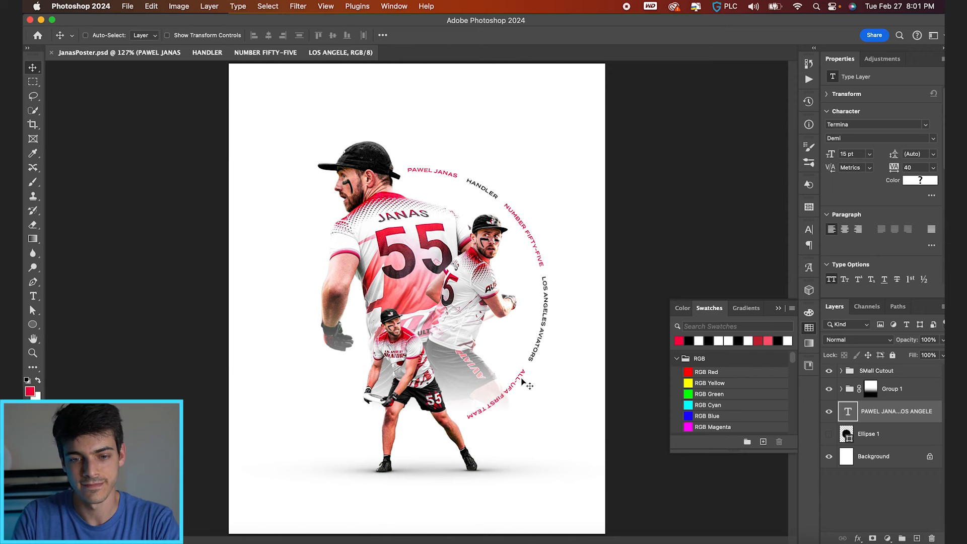
click(853, 377)
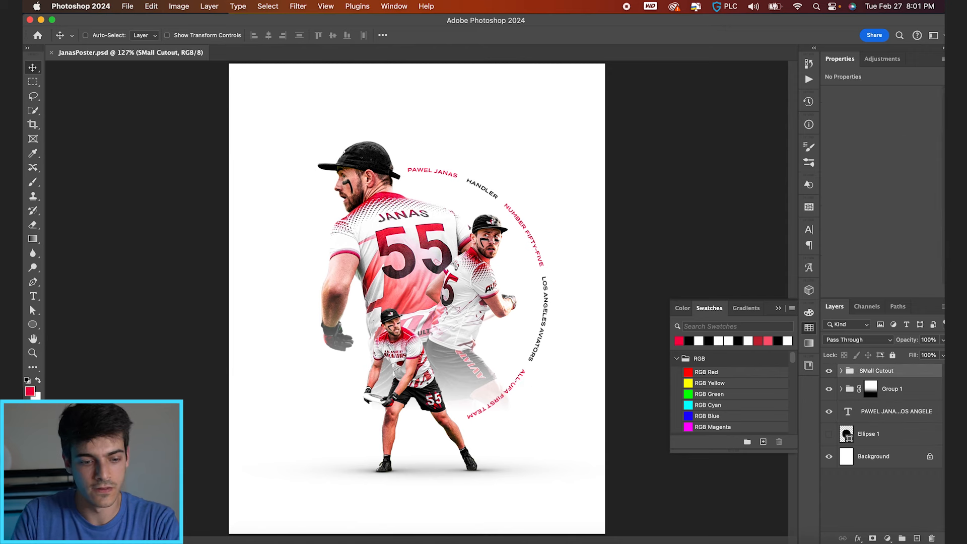
key(super+Tab)
key(Down)
key(Down)
key(space)
key(Down)
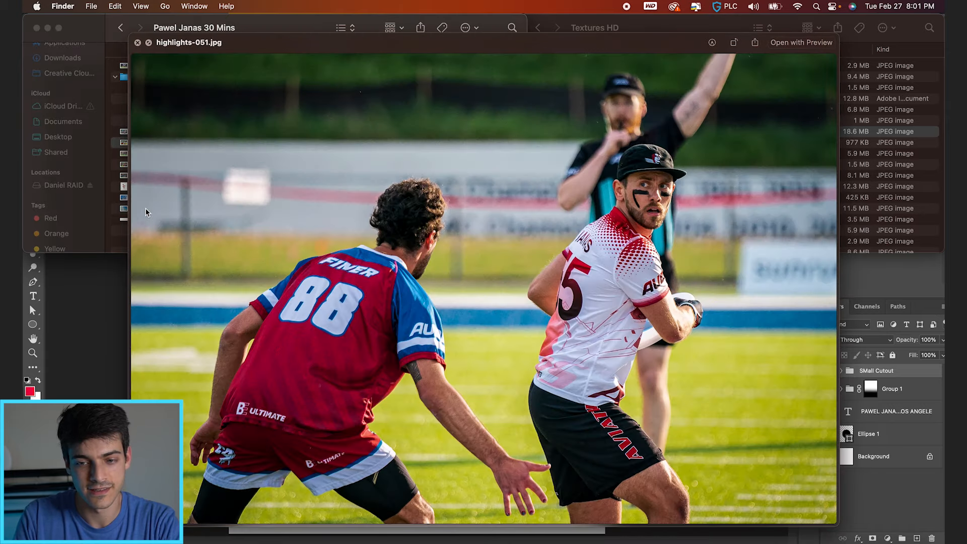
key(Down)
key(Up)
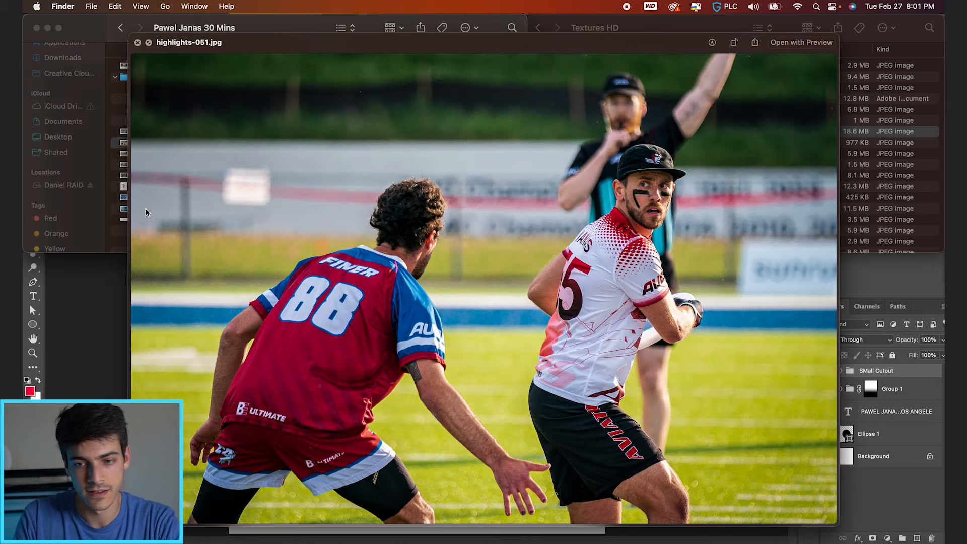
key(space)
key(super+Tab)
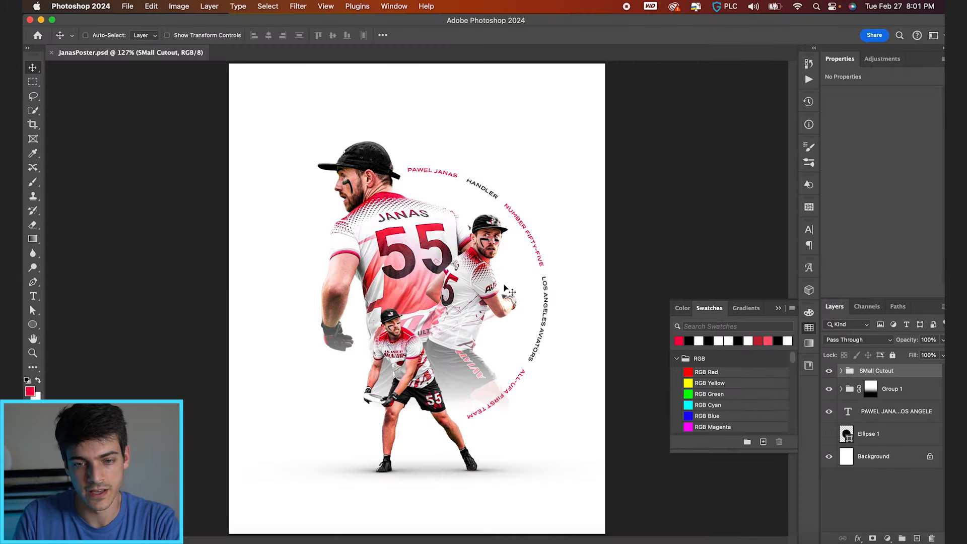
Preview highlights-130.jpg in Finder and place it in the poster above the SMall Cutout group.
key(super+Tab)
key(Down)
key(space)
key(Down)
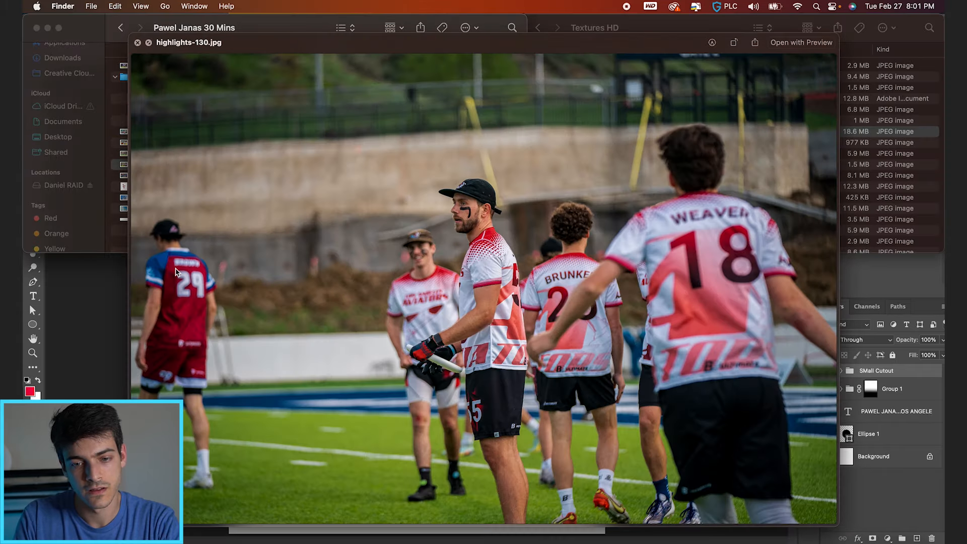
key(space)
key(super+Tab)
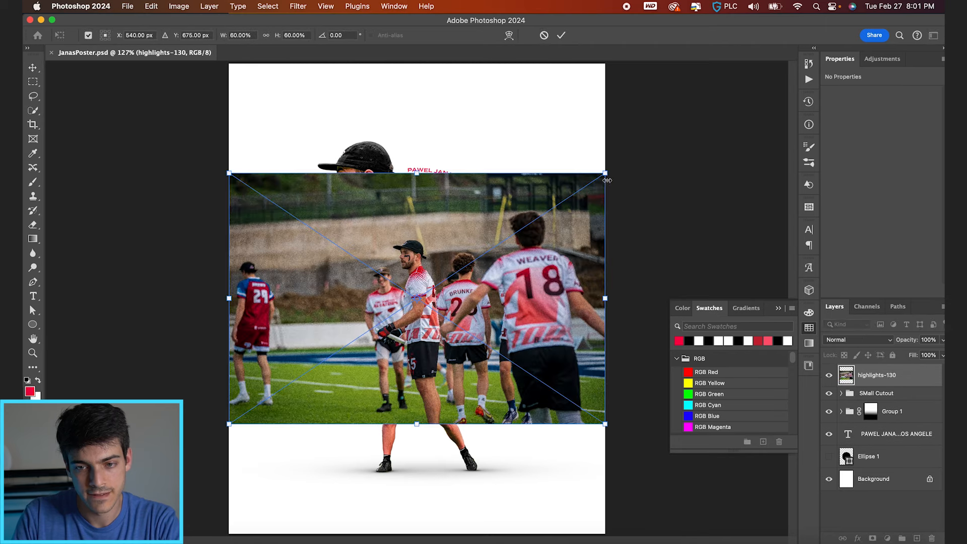
Enlarge the placed highlights-130 photo to about 150%, shift it up and to the right, and commit the placement.
drag(606, 174, 879, 4)
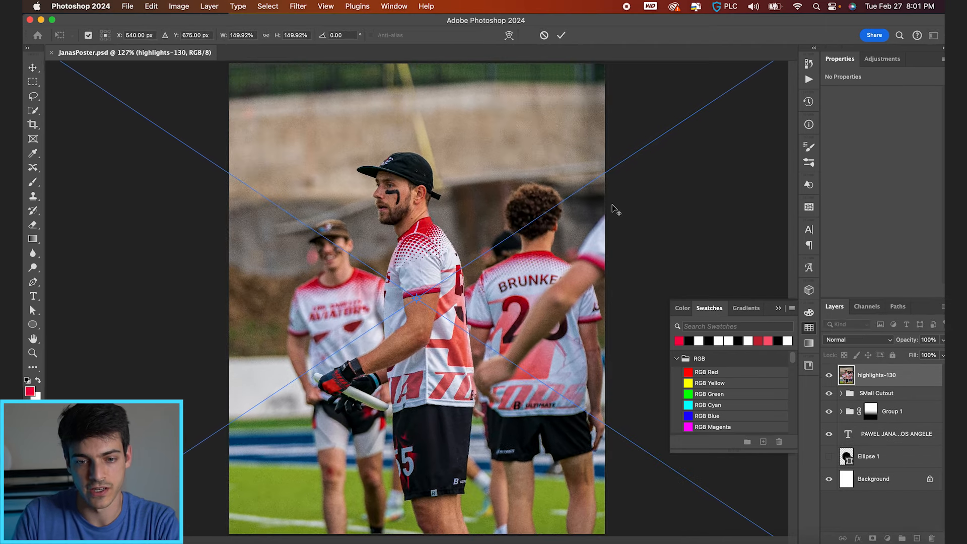
key(super+0)
drag(519, 294, 593, 272)
key(Return)
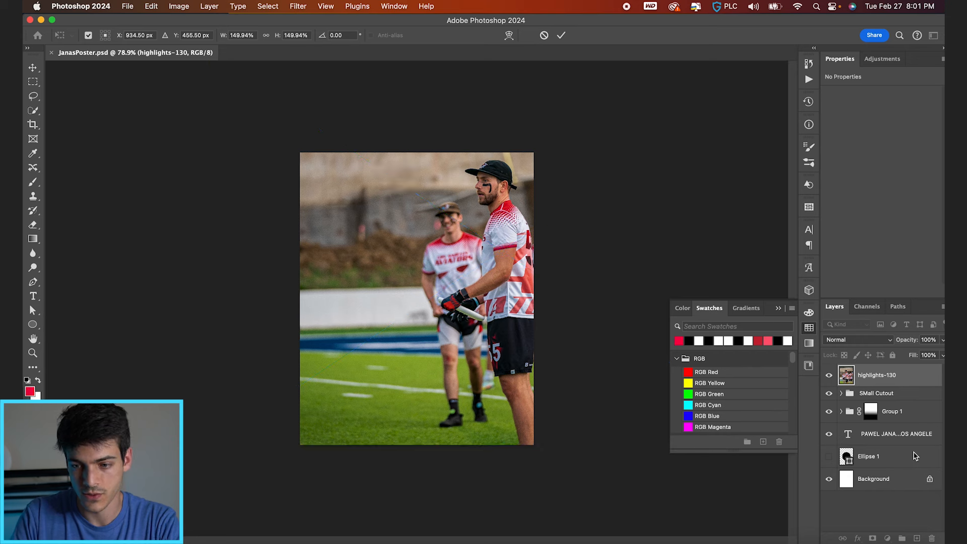
Mask the highlights-130 photo to a full-height rectangular strip around the standing player at the poster's right edge.
key(m)
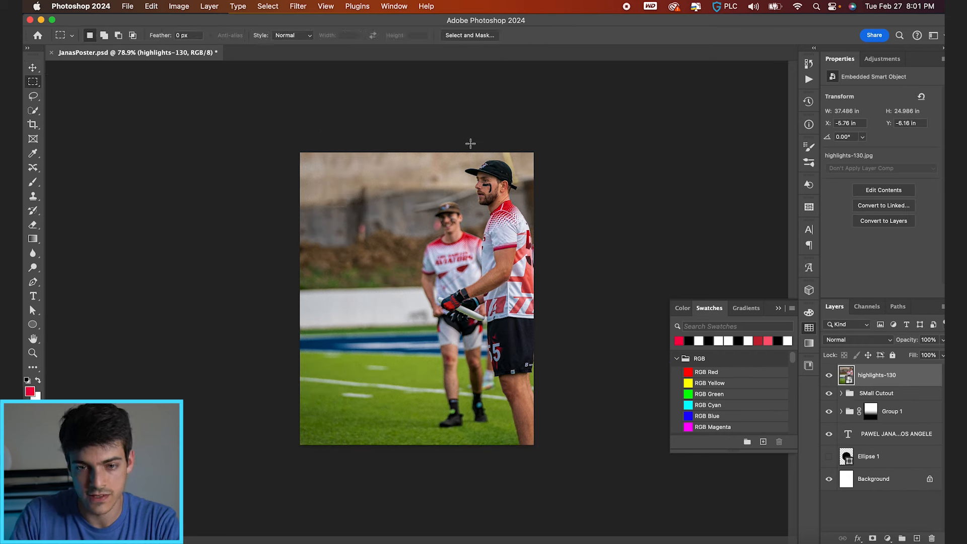
drag(477, 159, 647, 529)
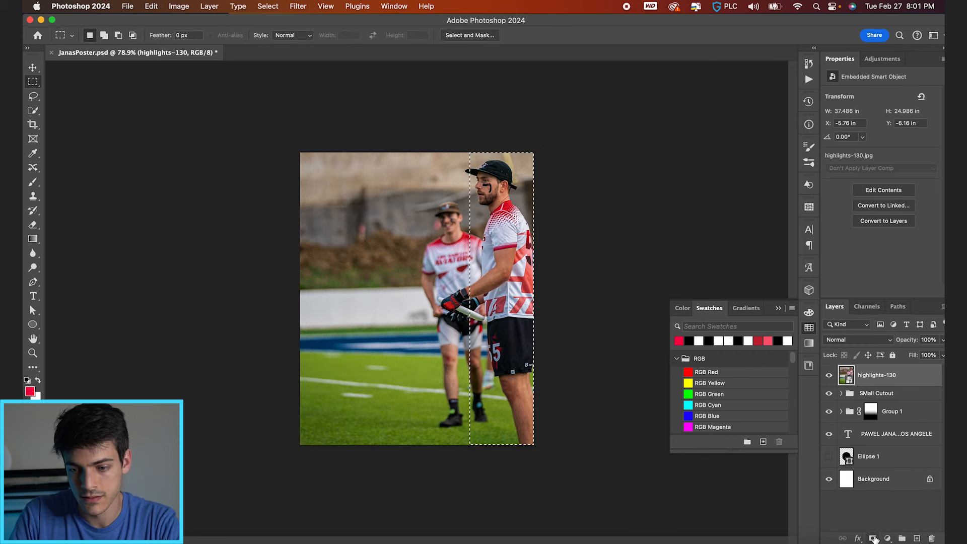
click(873, 538)
key(v)
key(super+0)
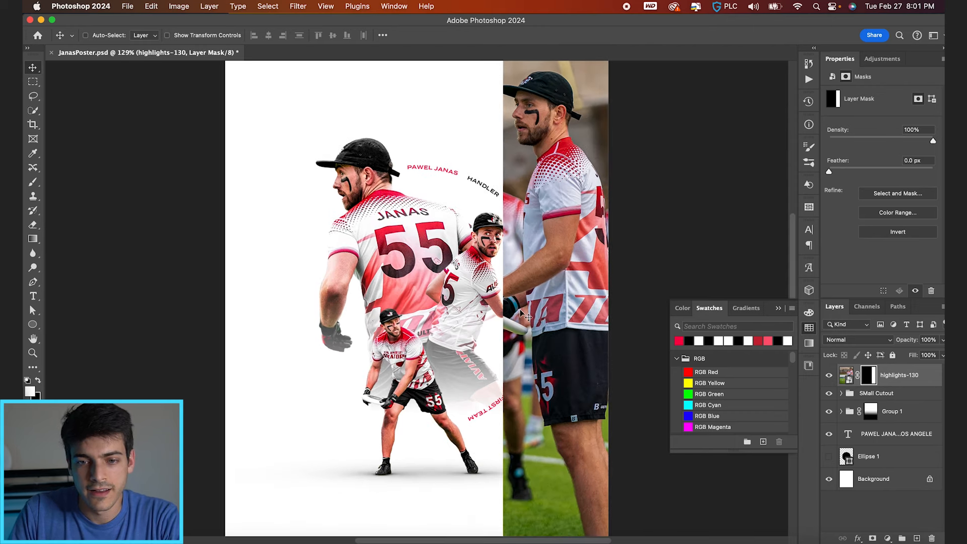
Scale the masked highlights-130 photo down to about 60% and commit the transform.
key(super+minus)
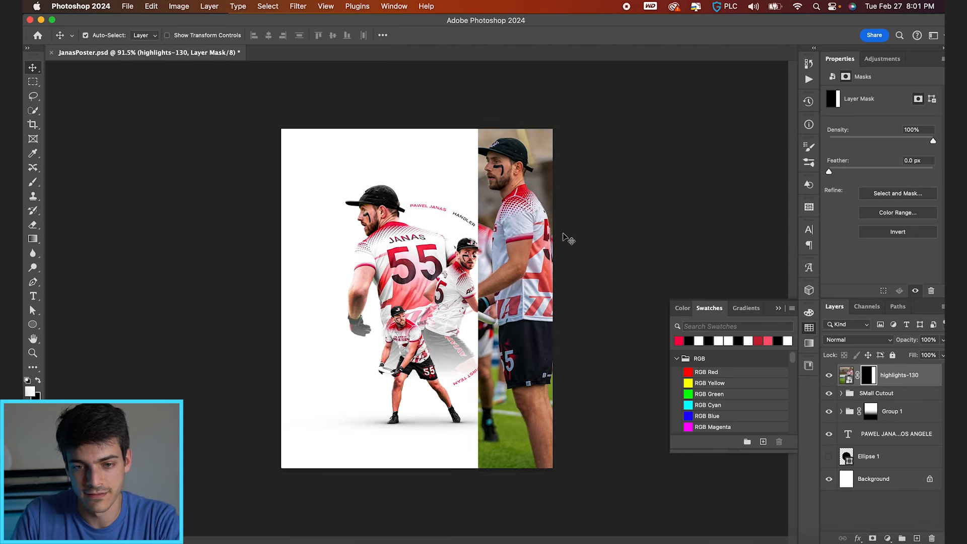
key(super+t)
drag(176, 469, 309, 378)
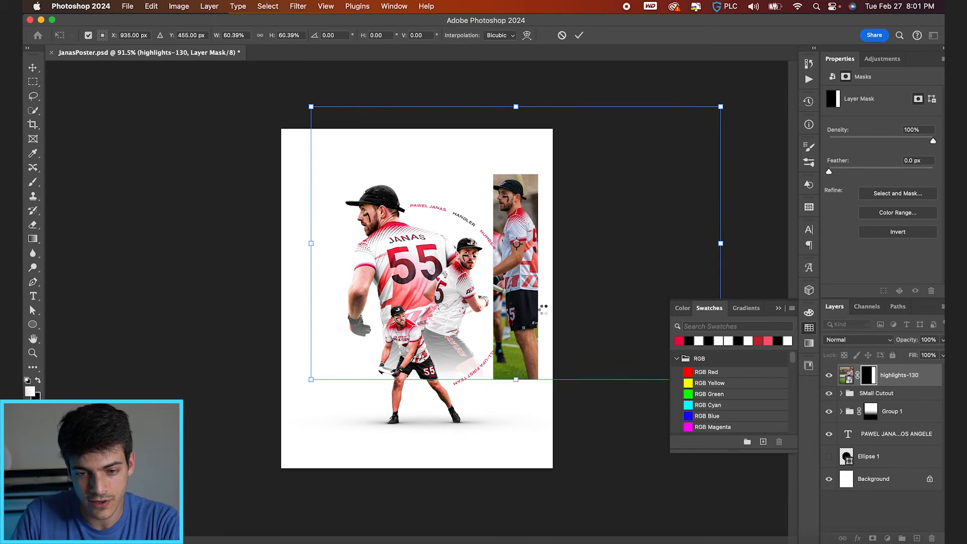
key(Return)
Try the masked player strip toward the poster's lower left, and delete the highlights-130 layer.
drag(478, 337, 283, 392)
key(BackSpace)
key(BackSpace)
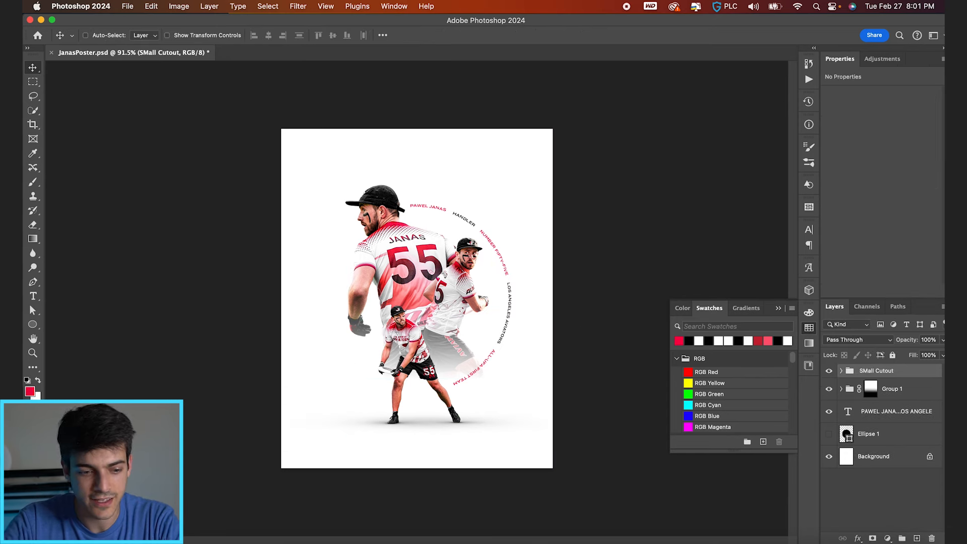
Switch to Finder, preview highlights-130.jpg again and select highlights-128.jpg.
key(super+Tab)
key(Down)
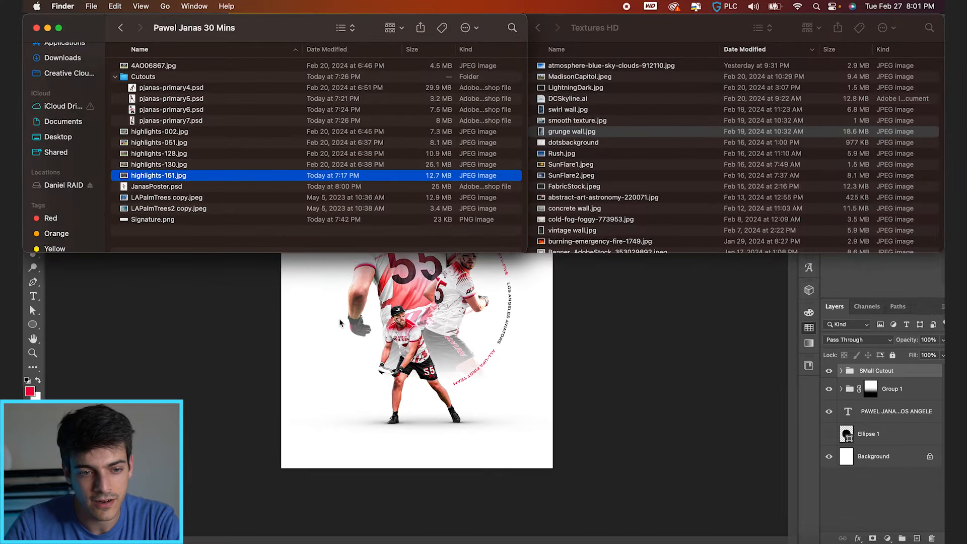
key(space)
key(Up)
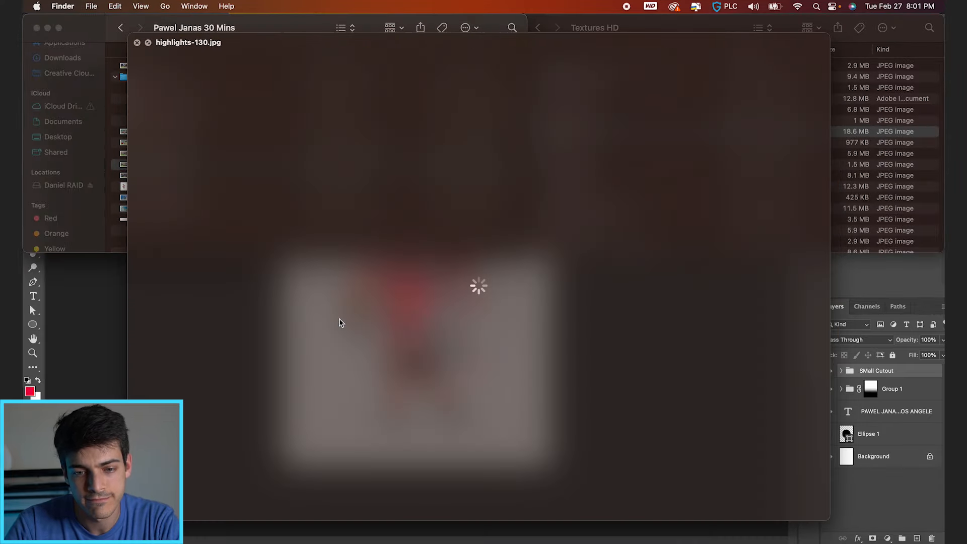
key(space)
key(Up)
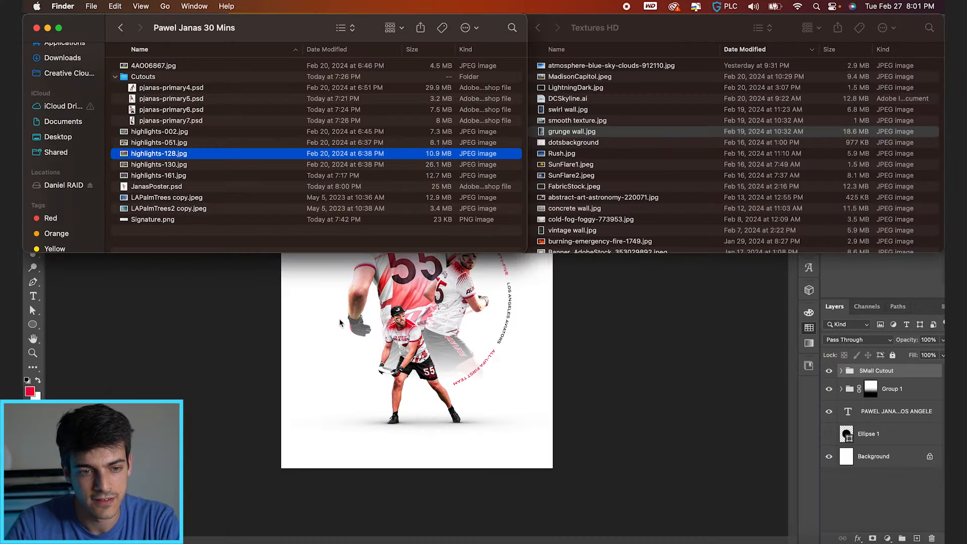
Preview the highlights photos in the project folder, going from highlights-128.jpg up to highlights-002.jpg.
key(space)
key(Up)
key(Up)
key(space)
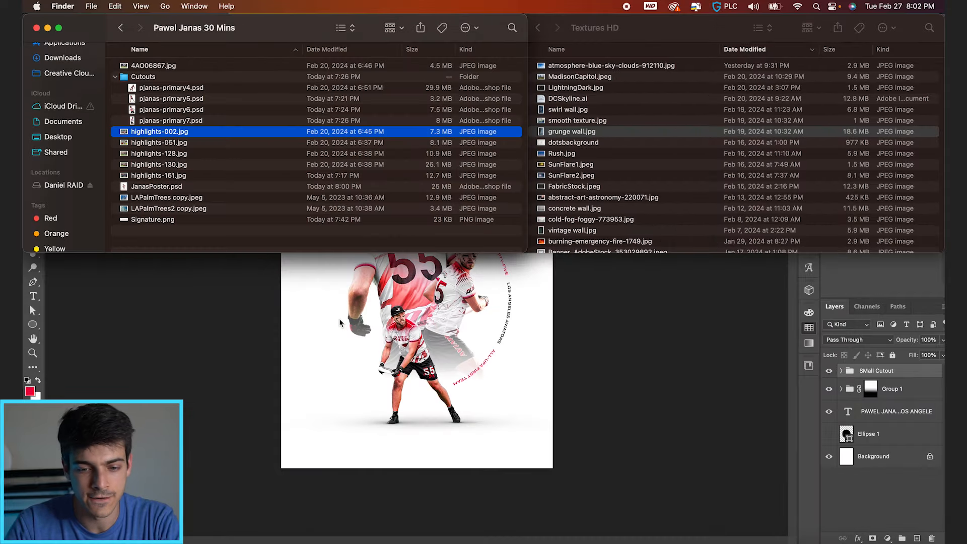
Switch to Photoshop and save the poster document.
click(449, 339)
key(super+s)
key(super+equal)
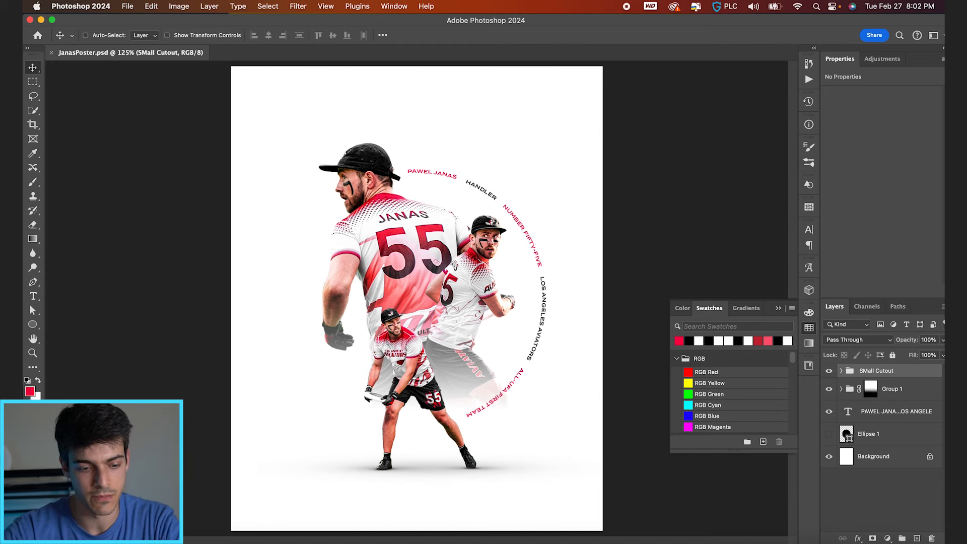
Switch to Finder, collapse the Cutouts folder and preview 4AO06867.jpg, ending back in Photoshop.
key(super+Tab)
key(Up)
key(Up)
key(Up)
key(Up)
key(Up)
key(Left)
key(Up)
key(space)
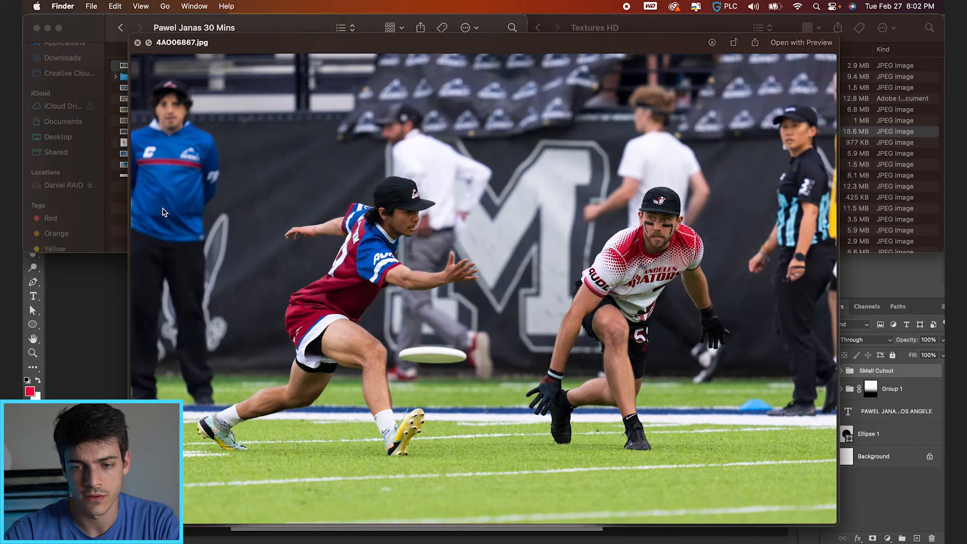
key(space)
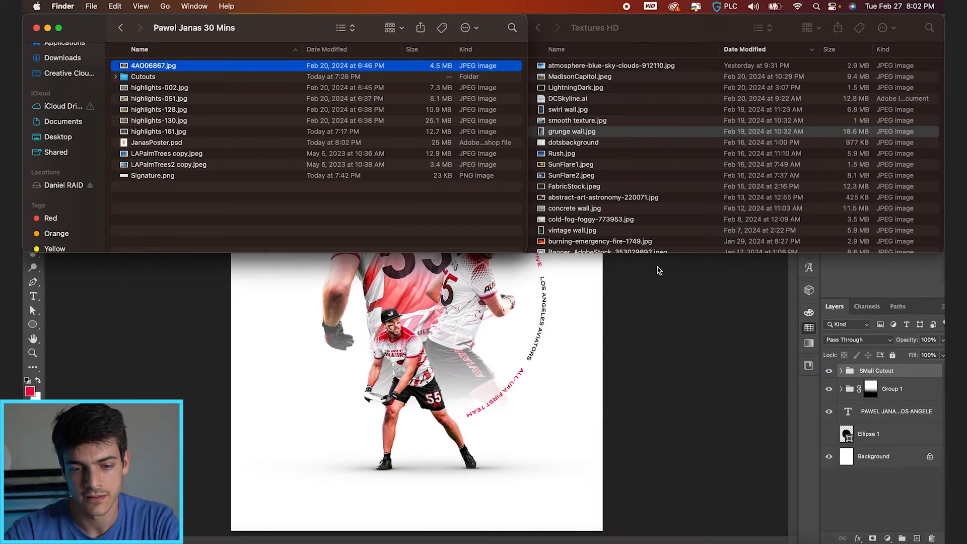
key(super+Tab)
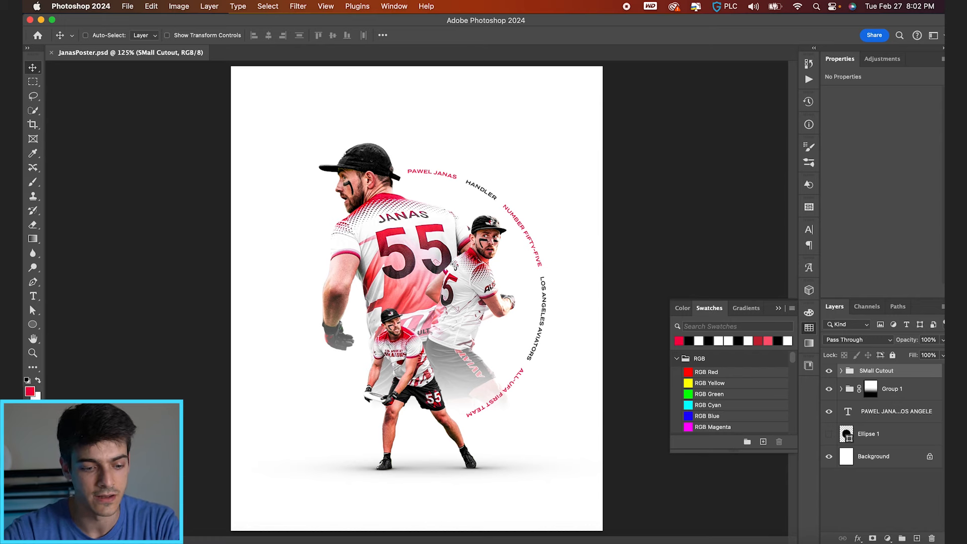
Switch to Finder and preview LAPalmTrees copy.jpeg and LAPalmTrees2 copy.jpeg in the project folder.
key(super+Tab)
click(201, 158)
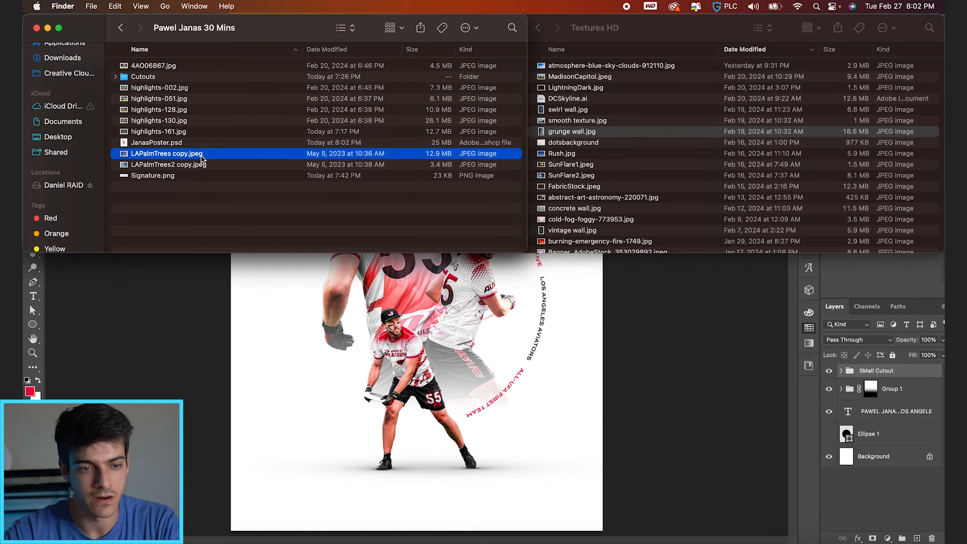
key(space)
key(Down)
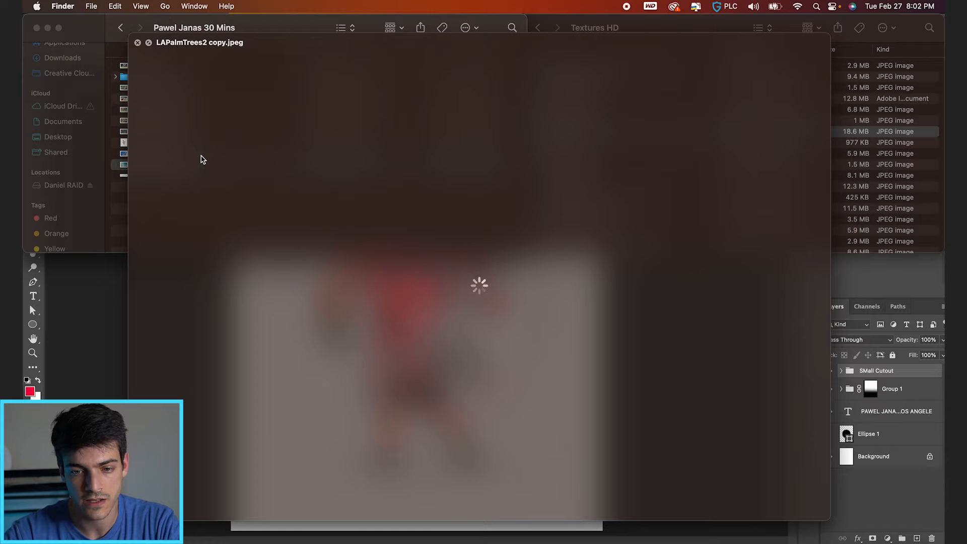
key(space)
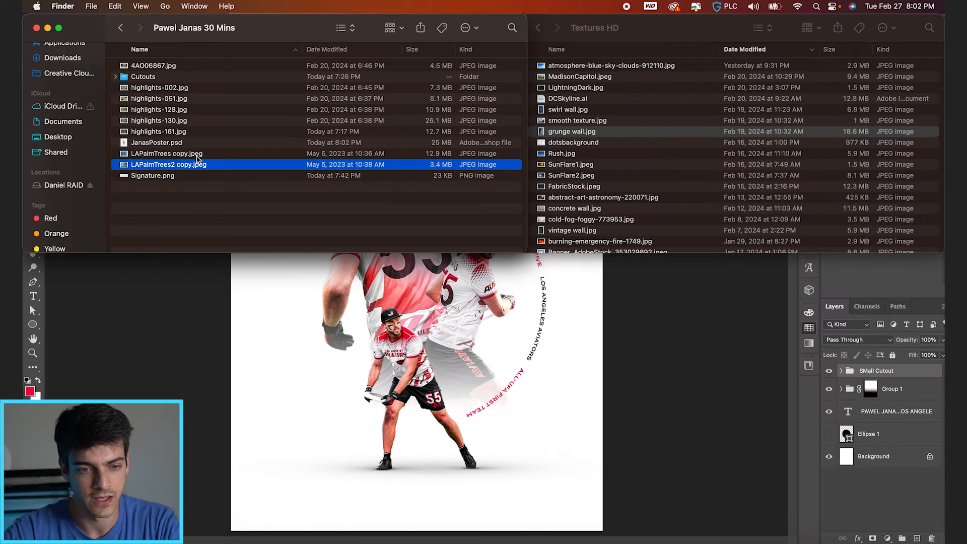
Place LAPalmTrees2 copy.jpeg in the poster at 77.5% scale and move its layer beneath the circular text layer.
drag(190, 166, 397, 391)
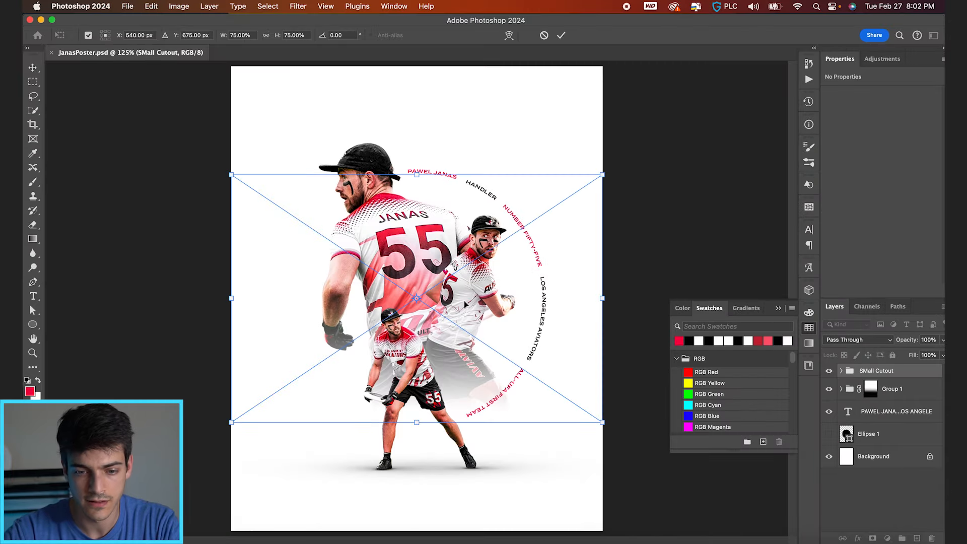
drag(713, 88, 567, 198)
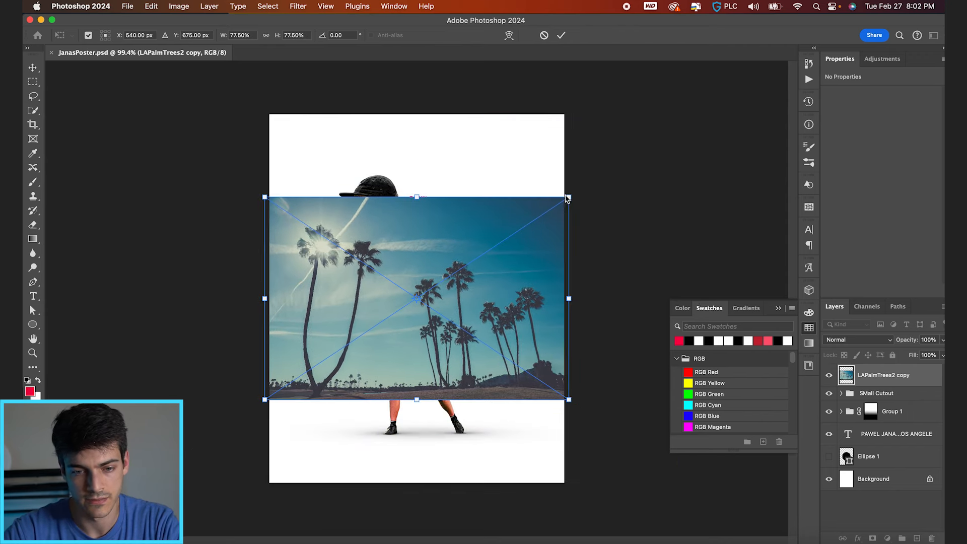
key(Return)
drag(870, 376, 861, 448)
key(super+0)
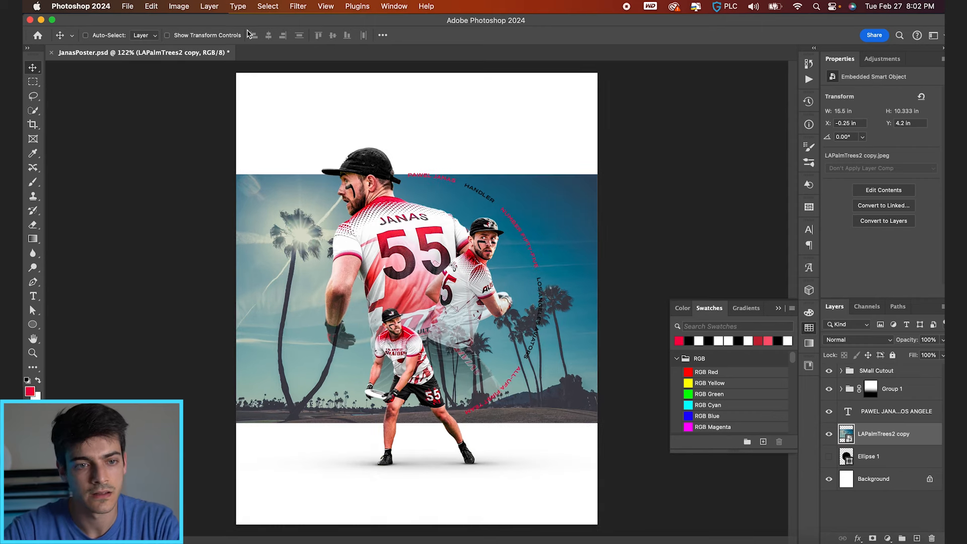
Apply a Black & White adjustment with default settings to the LAPalmTrees2 copy layer and hide that layer.
click(179, 6)
mouse_move(205, 38)
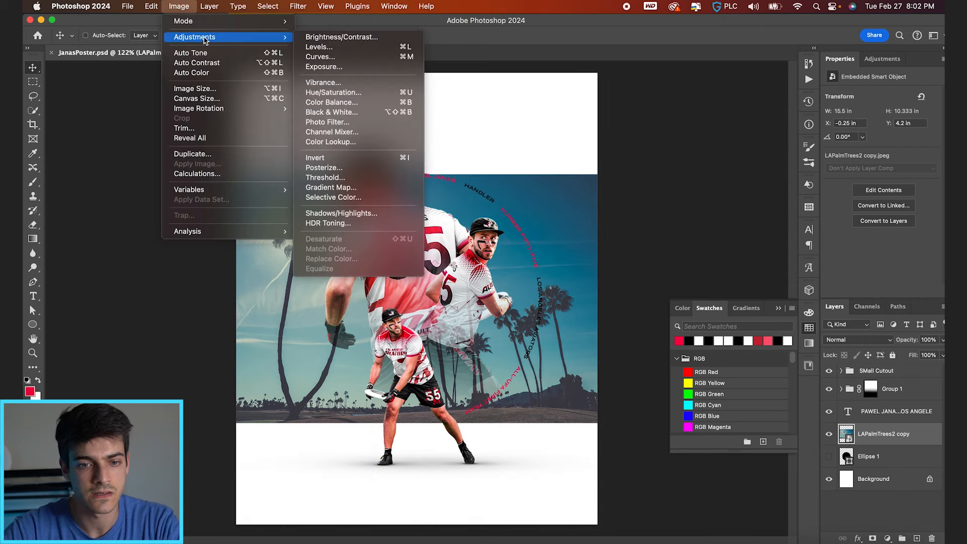
click(330, 112)
key(Return)
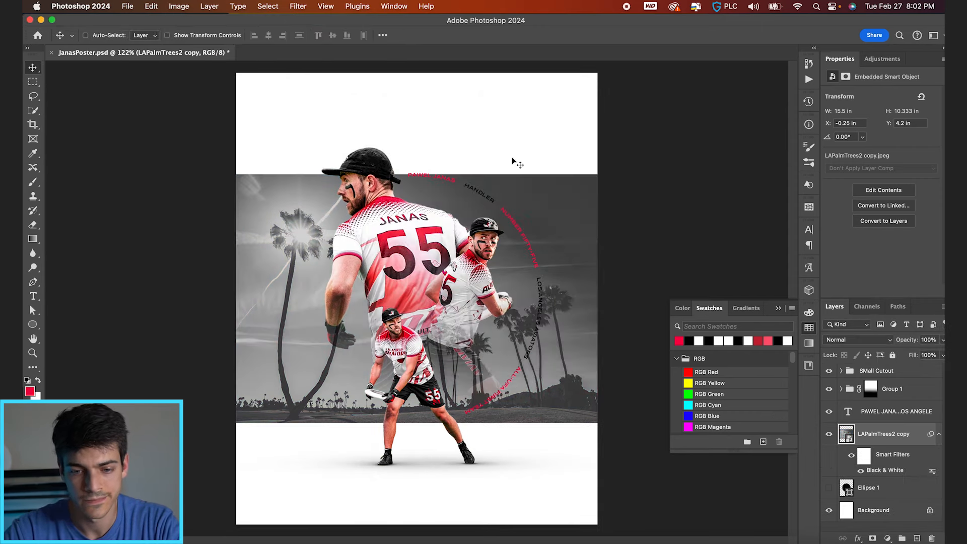
click(829, 435)
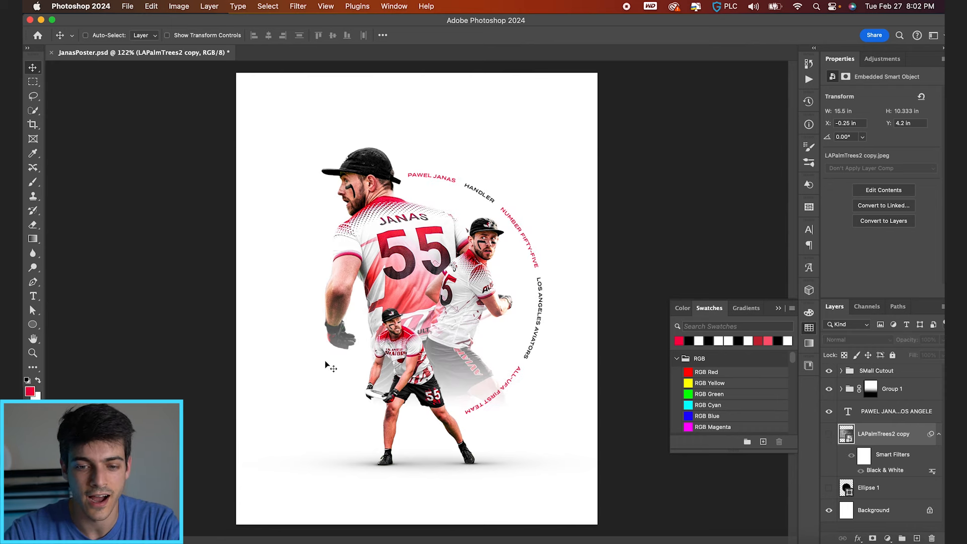
Switch to Finder, sort the Textures HD folder by name and preview Clouds-unsplash2.jpg and clouds3.jpeg.
key(super+Tab)
click(627, 130)
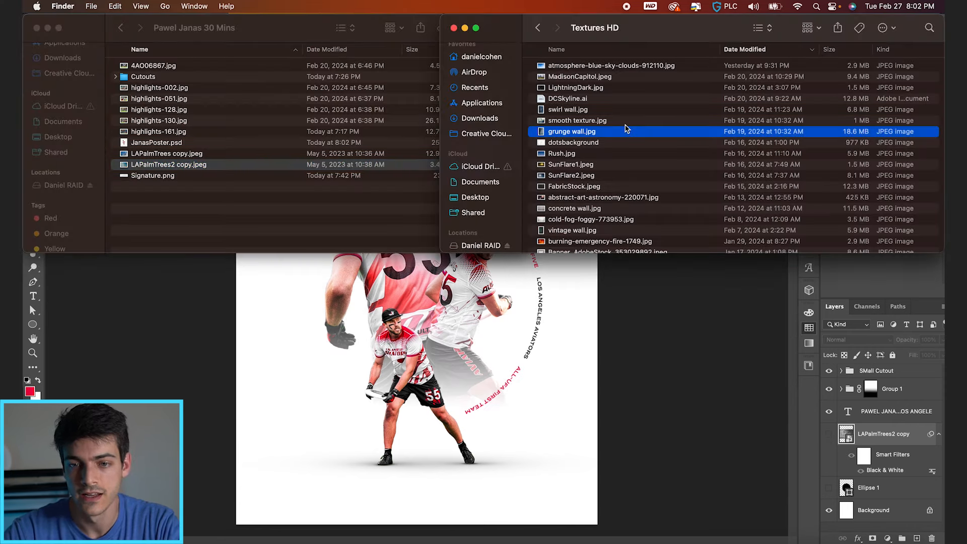
click(634, 67)
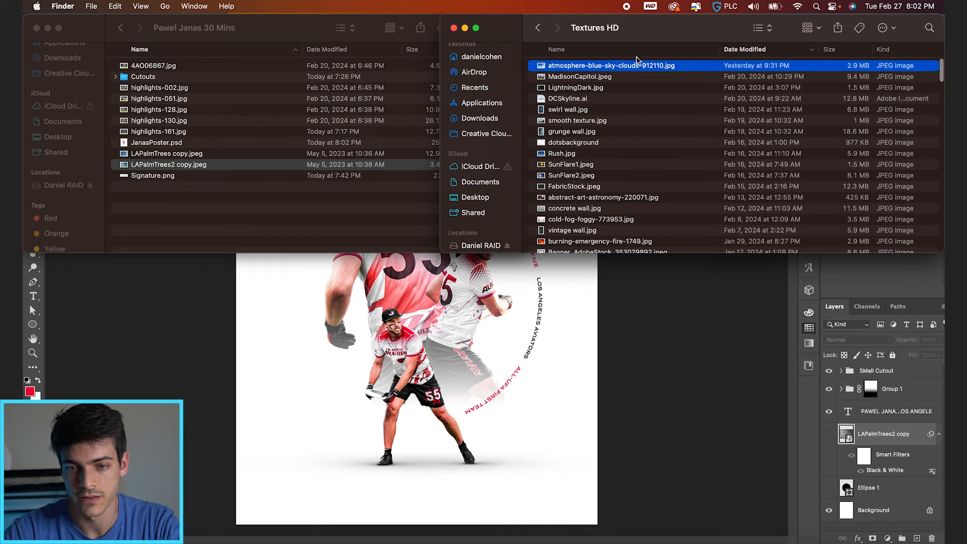
click(634, 50)
scroll(615, 122, down, 5)
scroll(616, 122, down, 5)
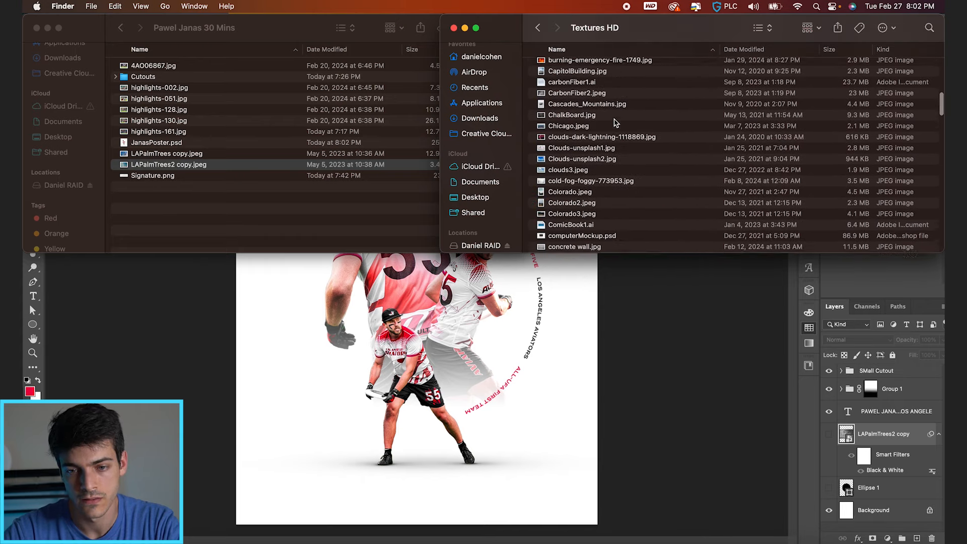
click(606, 147)
key(space)
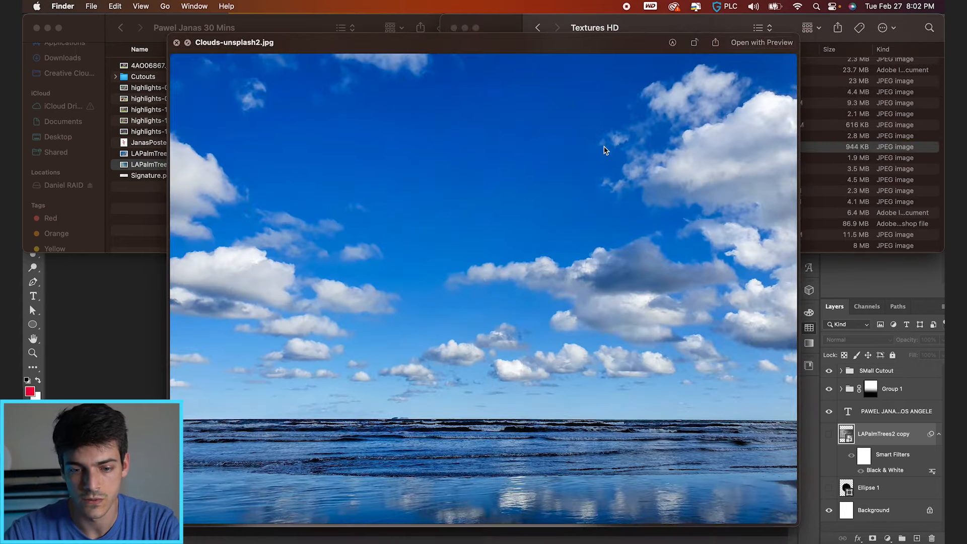
key(Down)
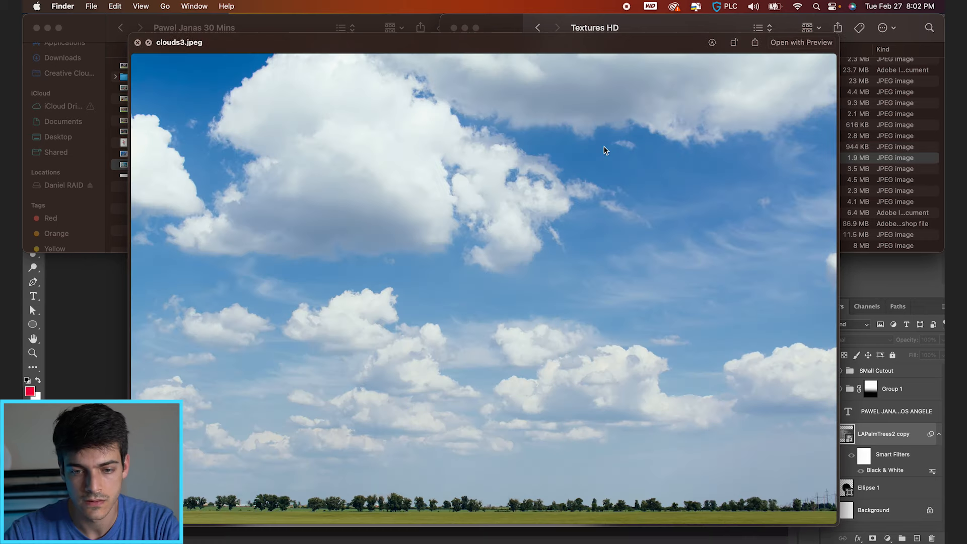
key(space)
Place clouds3.jpeg in the poster behind the text and cutouts, enlarged to cover the whole canvas.
click(432, 476)
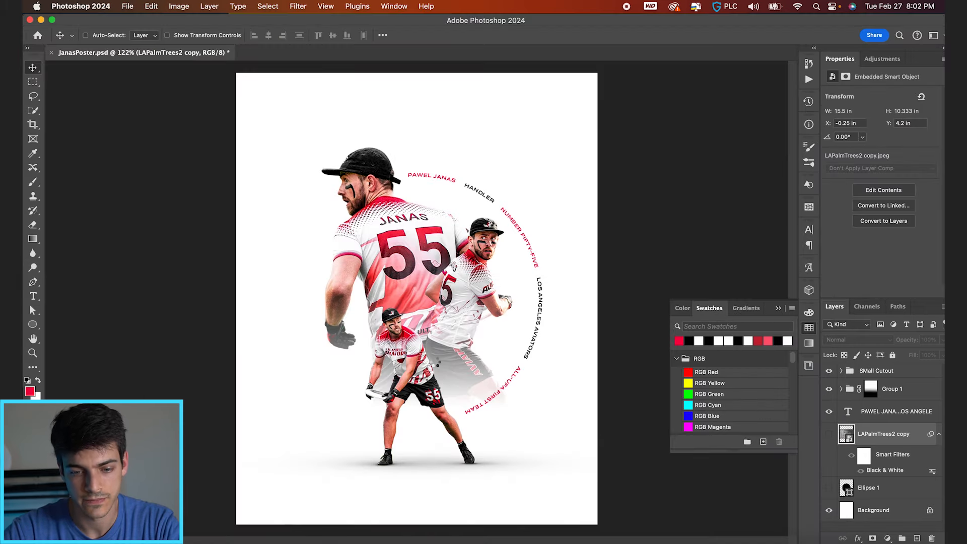
drag(598, 177, 774, 93)
key(Return)
Add a layer mask to the clouds3 layer and fade out its lower part with a vertical black gradient.
click(873, 538)
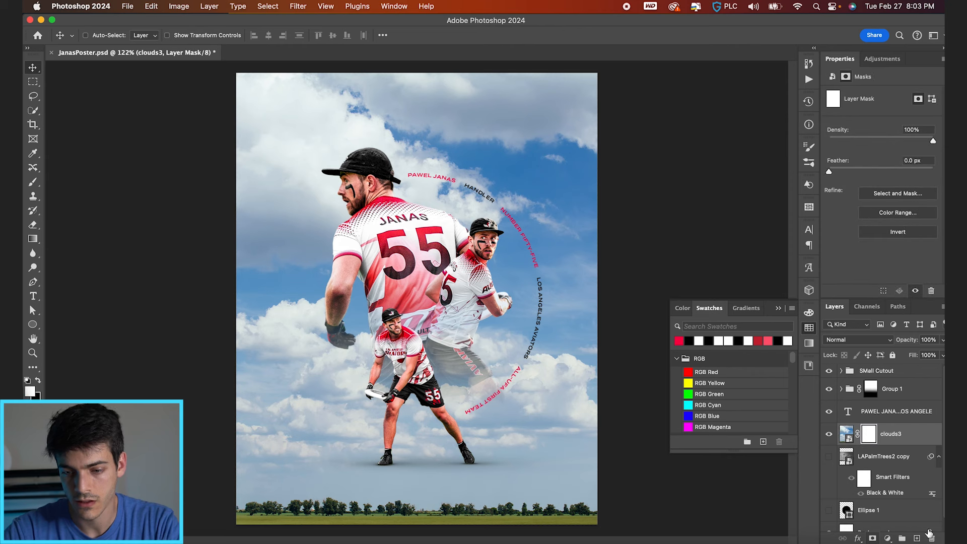
key(g)
key(shift+g)
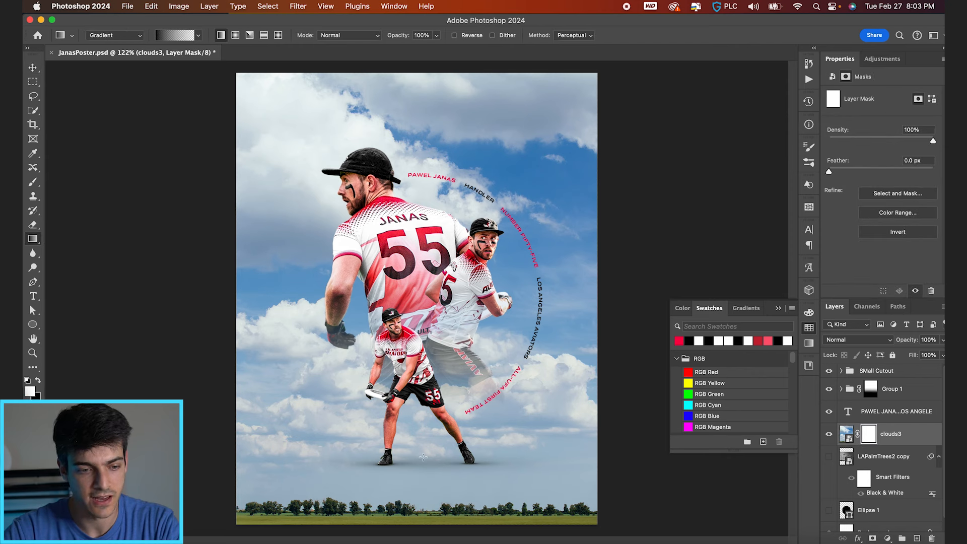
key(x)
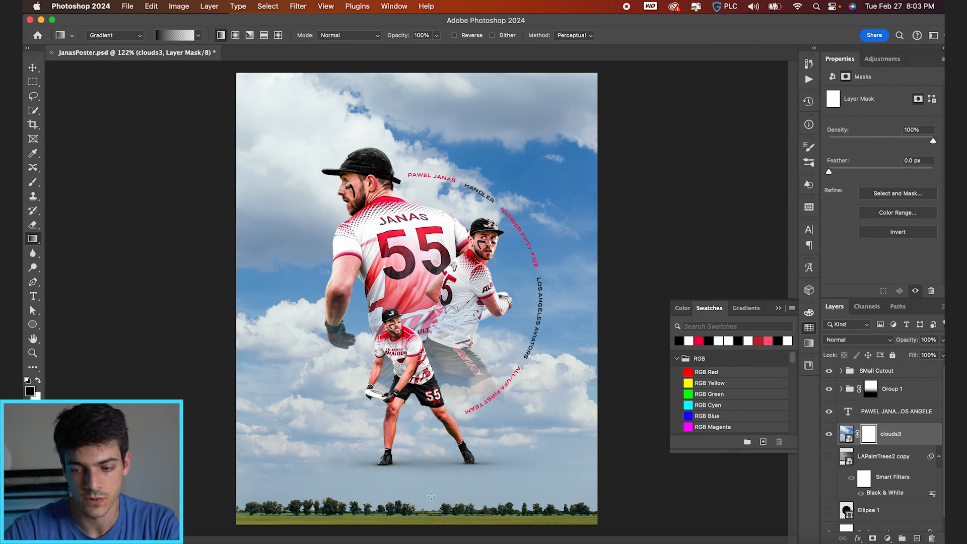
drag(416, 471, 416, 109)
key(v)
scroll(417, 298, down, 2)
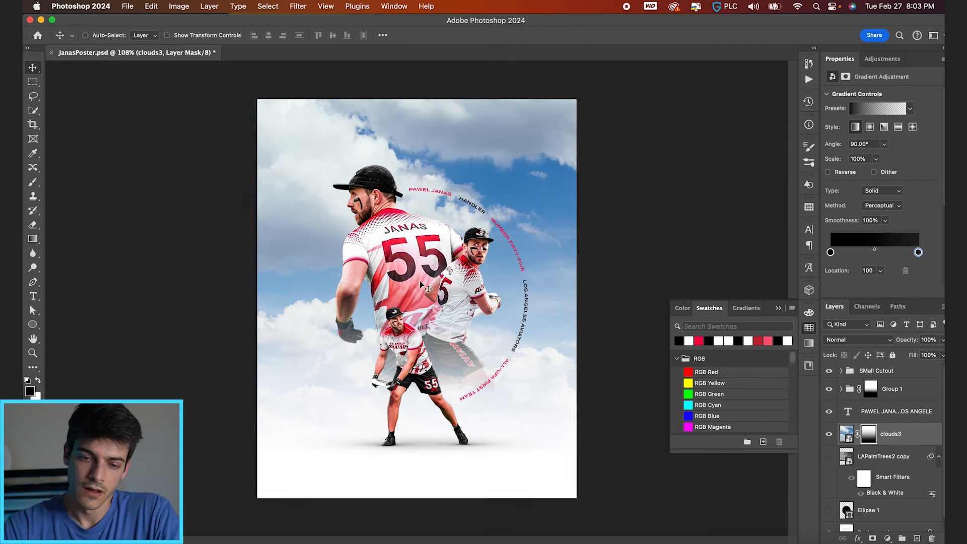
Lower the clouds3 layer's opacity to 63%.
drag(911, 344, 891, 345)
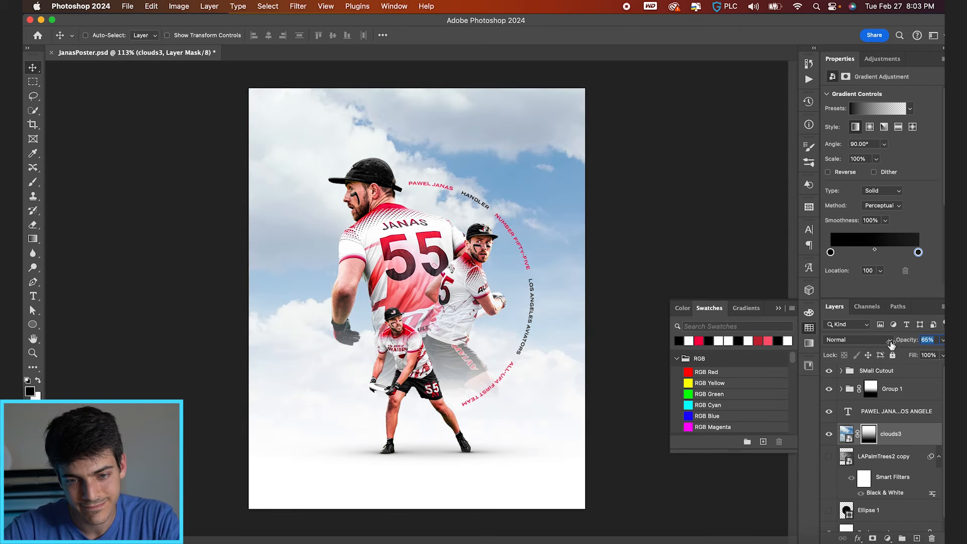
scroll(417, 298, down, 2)
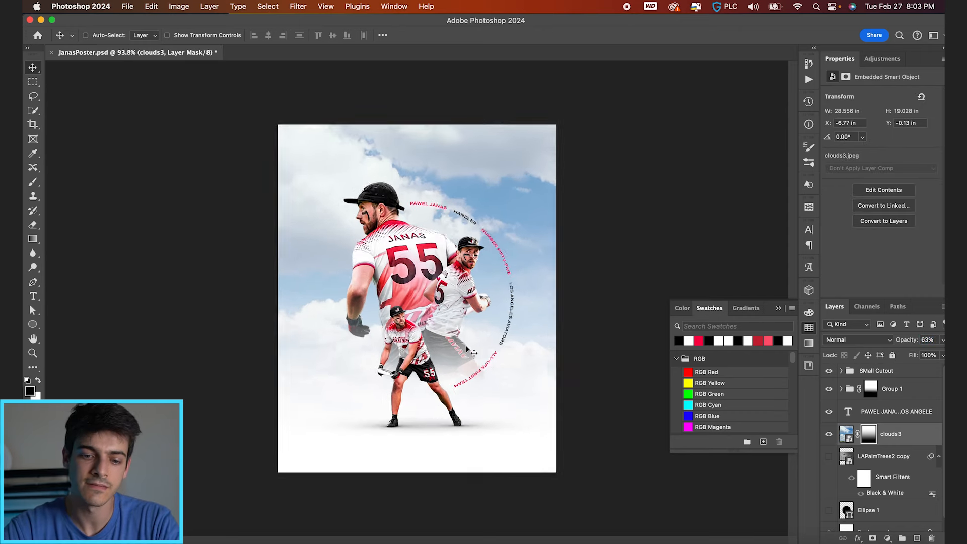
scroll(417, 298, up, 3)
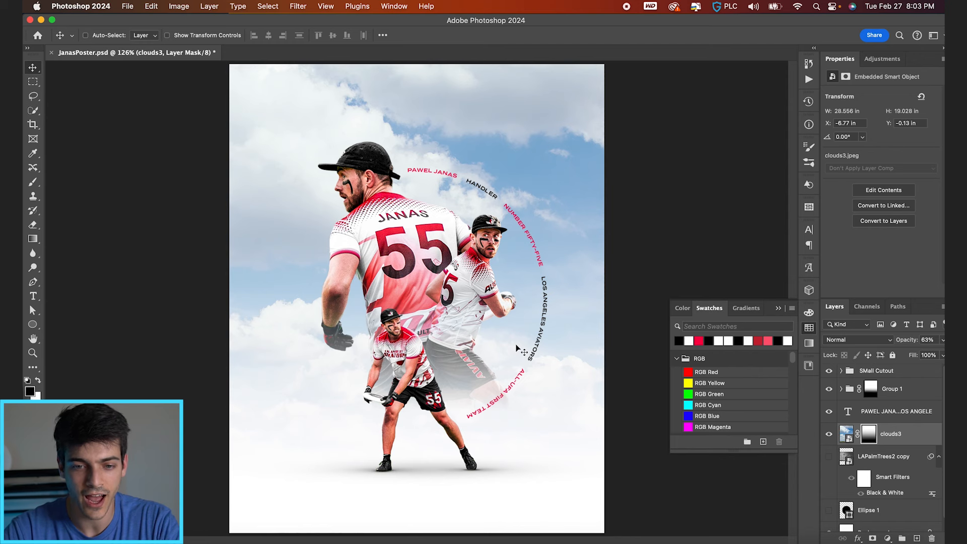
Delete the clouds3 layer together with its mask.
key(backslash)
key(BackSpace)
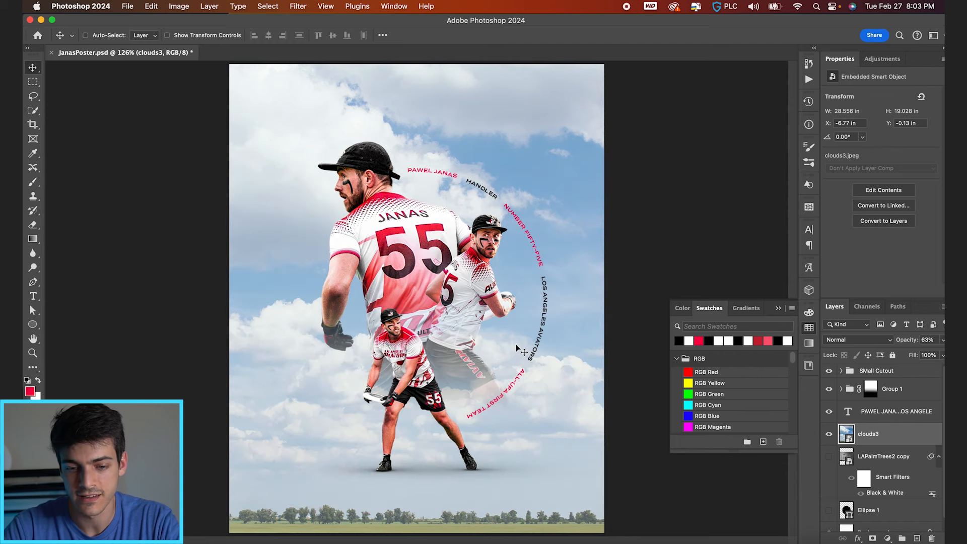
key(BackSpace)
Save the poster document.
key(super+s)
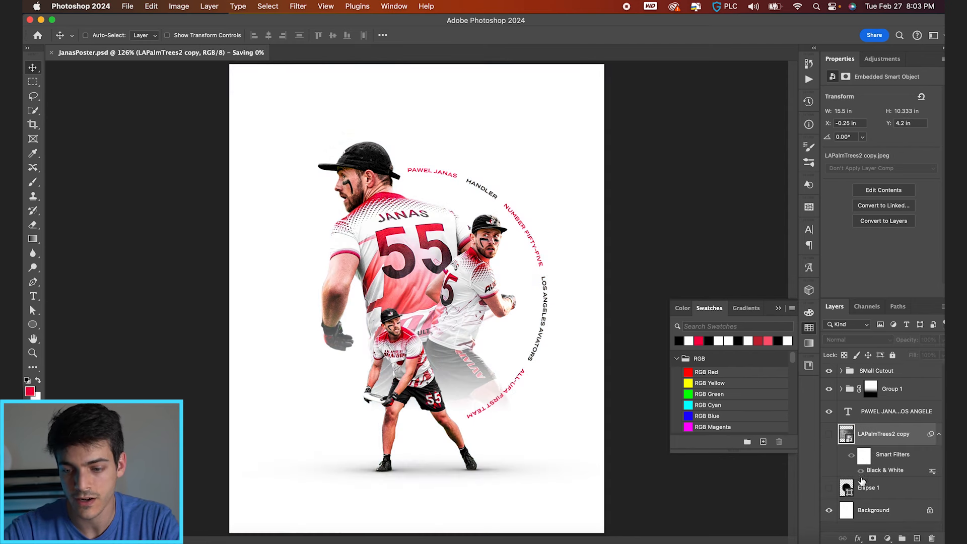
key(super+Tab)
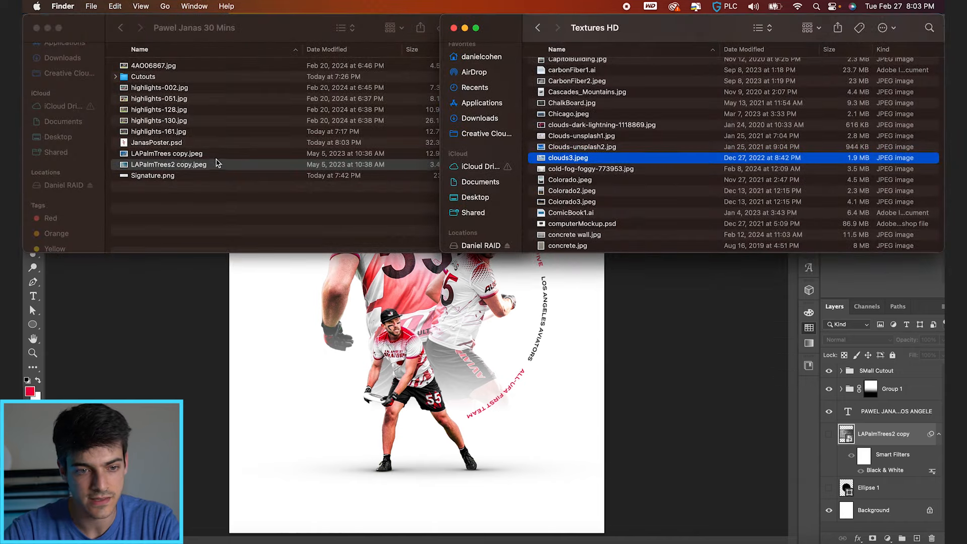
click(761, 498)
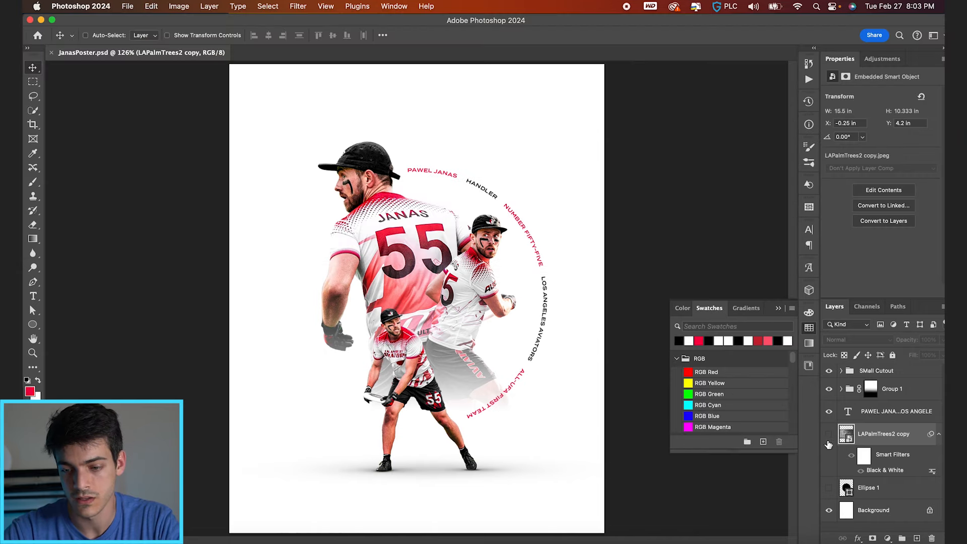
Show the LAPalmTrees2 copy layer and move it straight up to Y 3.62 in.
click(828, 434)
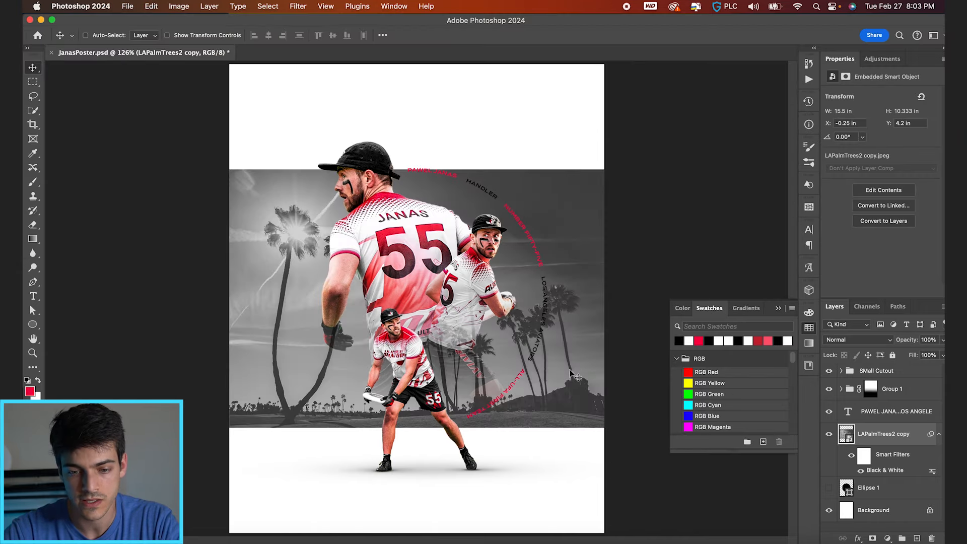
drag(570, 371, 570, 354)
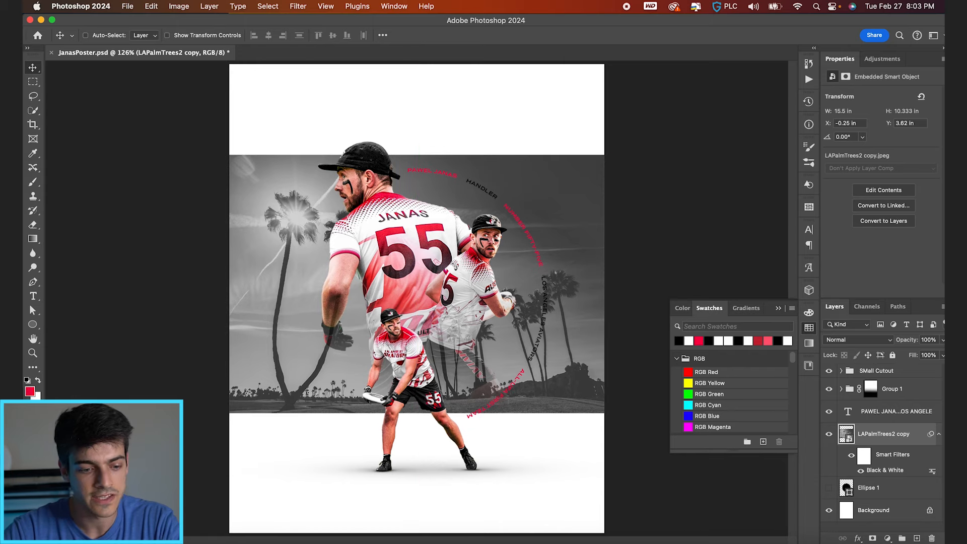
Place LAPalmTrees copy.jpeg from the Finder project folder into the poster, scaled to 15.931 in wide at Y 3.3 in.
key(super+Tab)
click(182, 153)
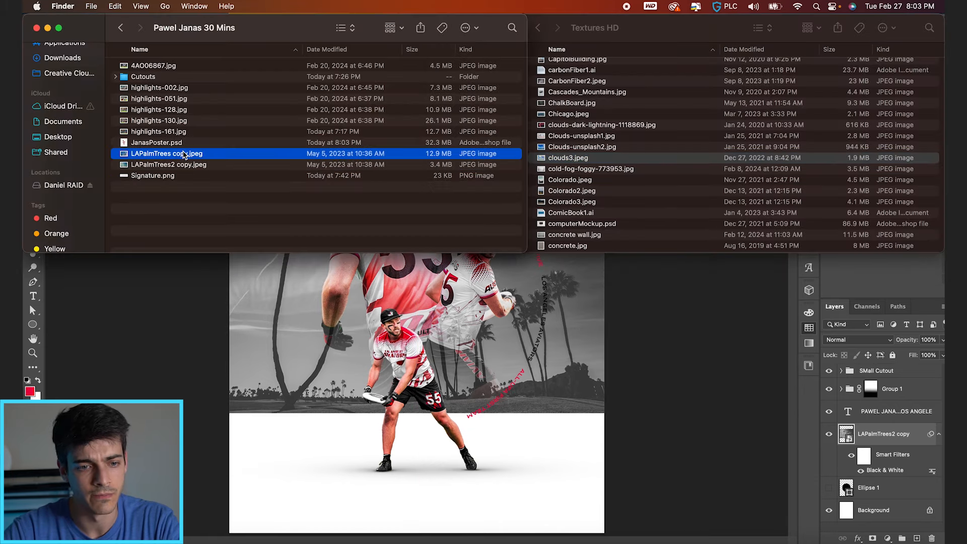
key(space)
key(space)
drag(182, 155, 384, 439)
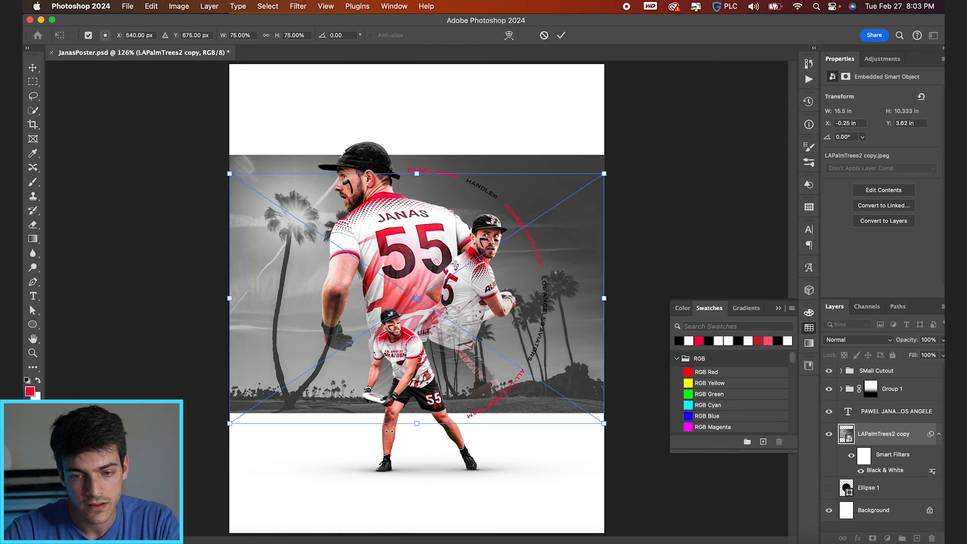
mouse_move(570, 272)
mouse_down()
mouse_move(572, 249)
mouse_move(571, 262)
mouse_up()
drag(606, 162, 634, 153)
key(Return)
Transfer the Black & White smart filter onto the LAPalmTrees copy layer and delete the LAPalmTrees2 copy layer.
click(883, 459)
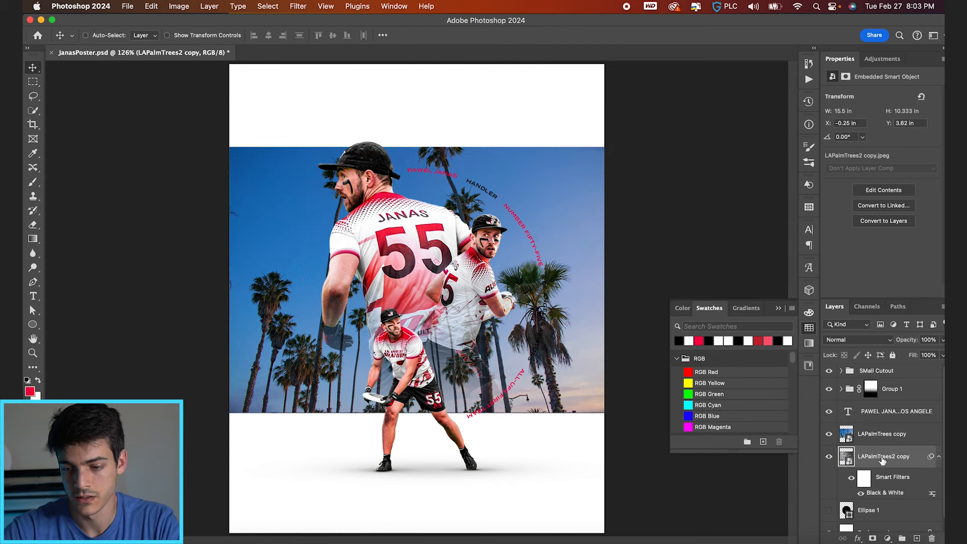
drag(887, 478, 864, 439)
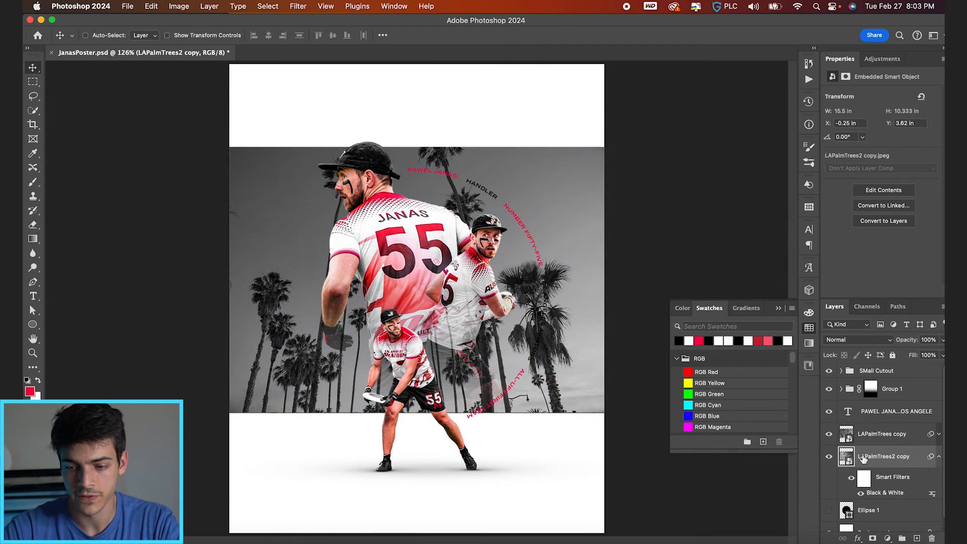
key(Delete)
Lower the LAPalmTrees copy layer's opacity to 16% and enlarge it to 25.5 × 17 in.
drag(902, 344, 854, 342)
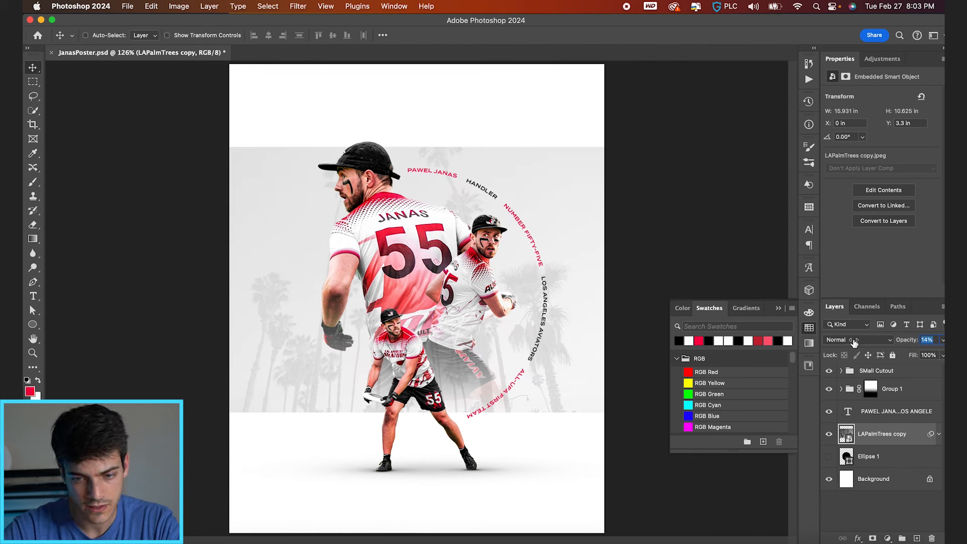
key(ctrl+t)
drag(622, 150, 756, 80)
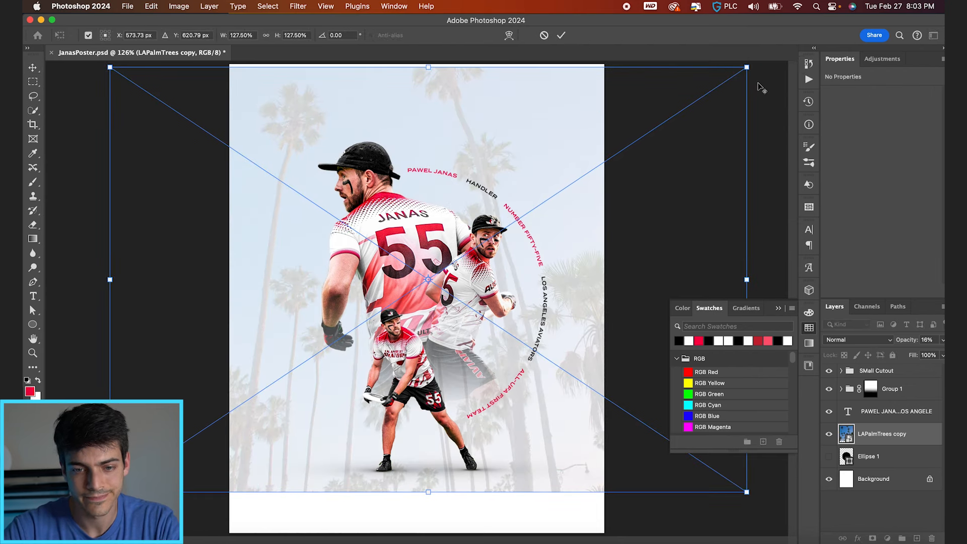
key(Return)
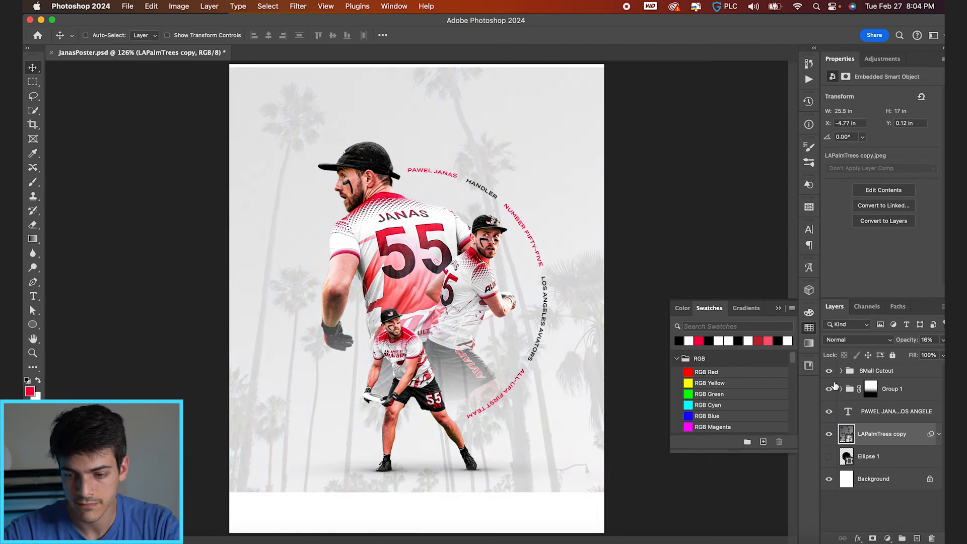
Create a new layer above the palm trees and stamp one soft red 1100 px brush dab at the poster's centre.
key(ctrl+shift+alt+n)
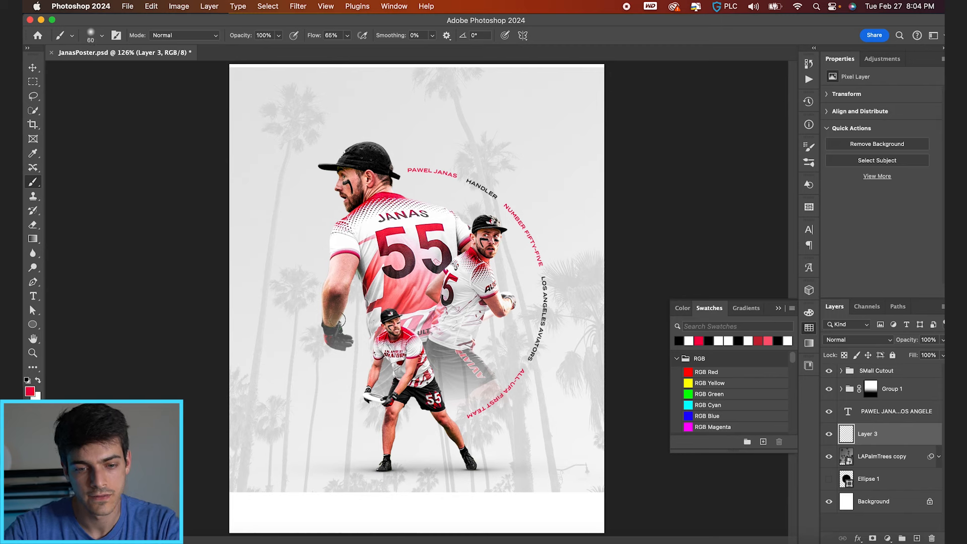
key(bracketright)
key(bracketright)
key(bracketright)
key(bracketright)
key(bracketright)
key(bracketright)
key(bracketright)
key(bracketright)
key(bracketright)
key(bracketright)
key(bracketright)
key(bracketright)
key(bracketright)
key(bracketright)
key(bracketright)
key(bracketright)
key(bracketright)
key(bracketright)
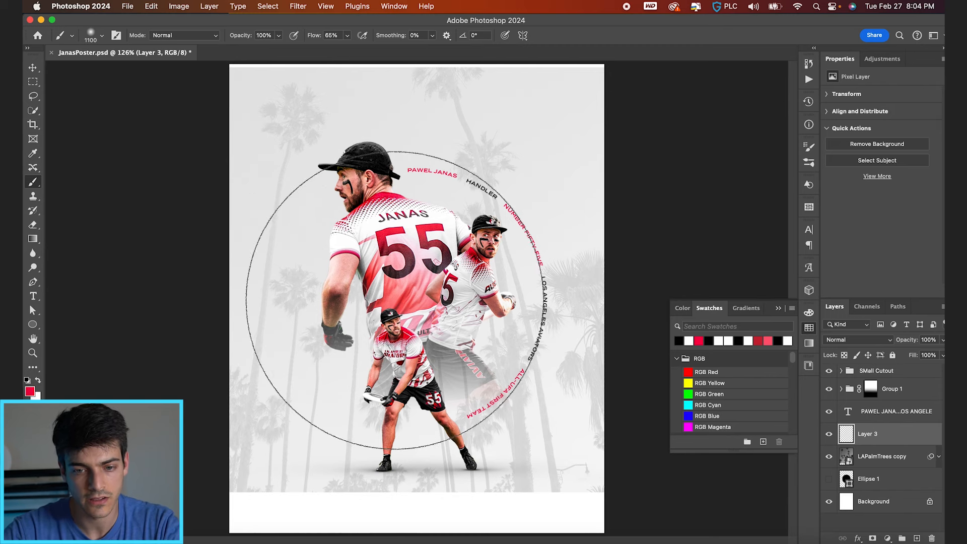
click(414, 296)
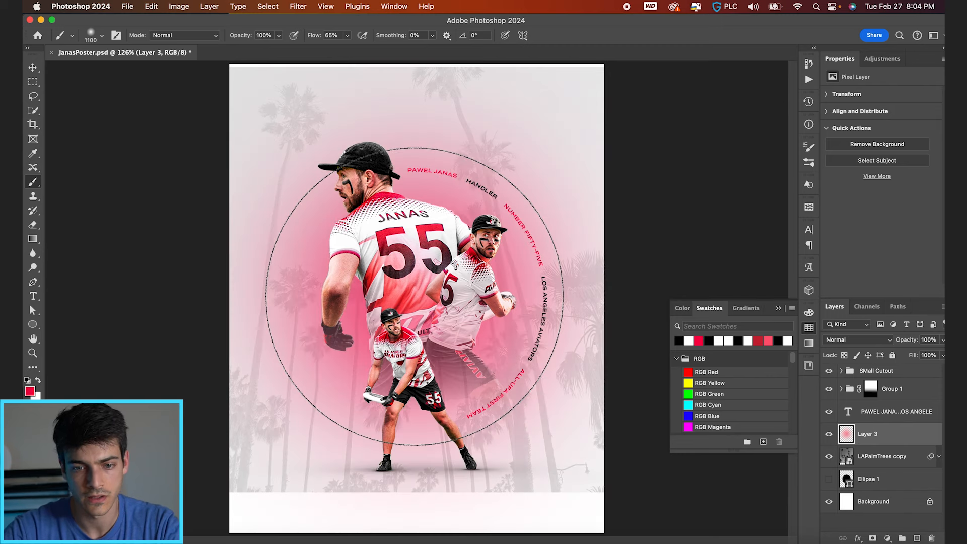
key(v)
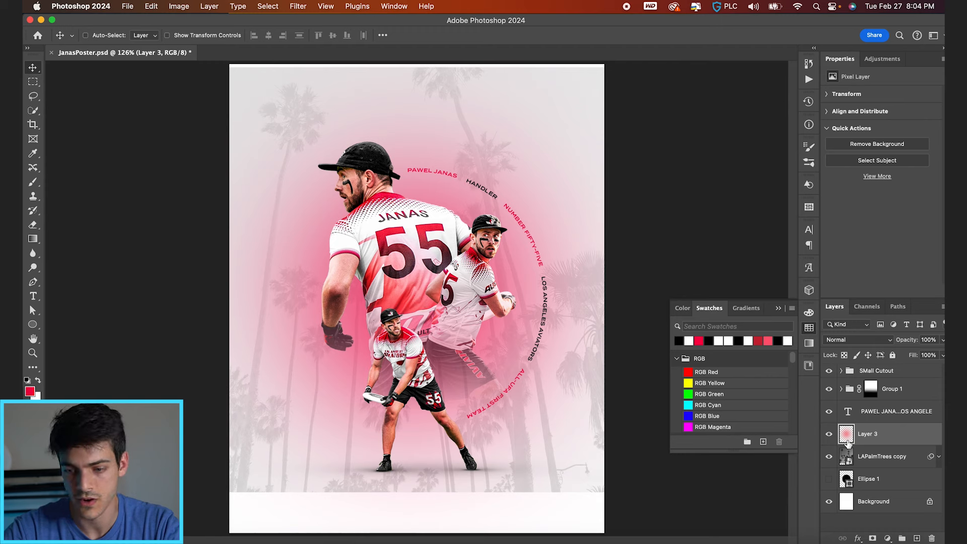
Undo the red dab and stamp a new one on the poster's centre with a 1300 px brush at 100% flow.
key(ctrl+z)
key(b)
drag(311, 41, 329, 40)
key(bracketright)
key(bracketright)
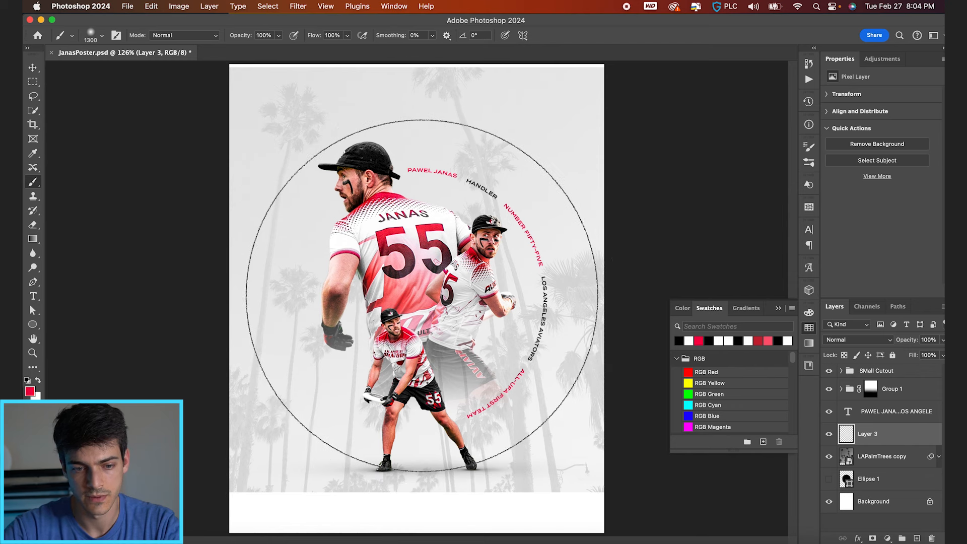
click(416, 296)
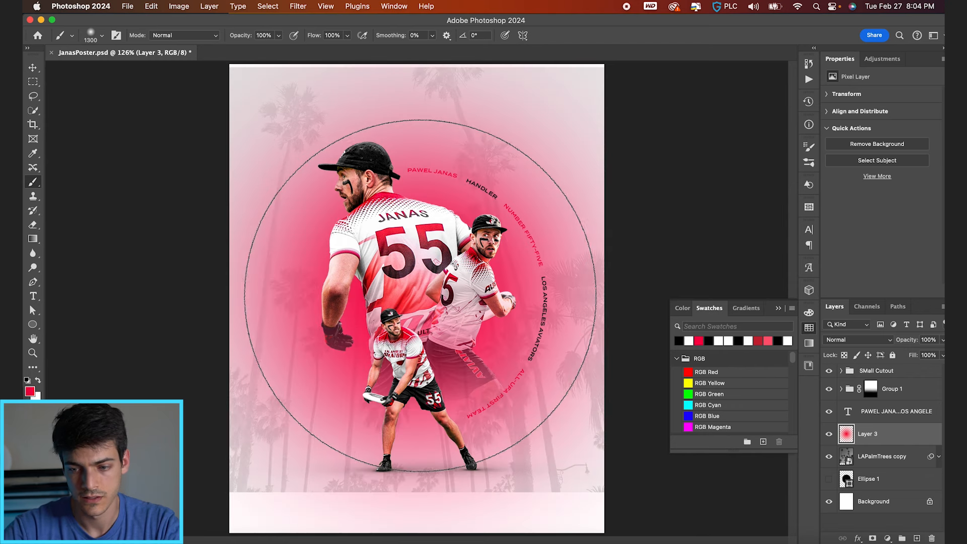
Move the red glow layer below LAPalmTrees copy, hide it, and mask the unclipped palm trees with the glow's transparency.
drag(844, 439, 846, 461)
click(848, 437)
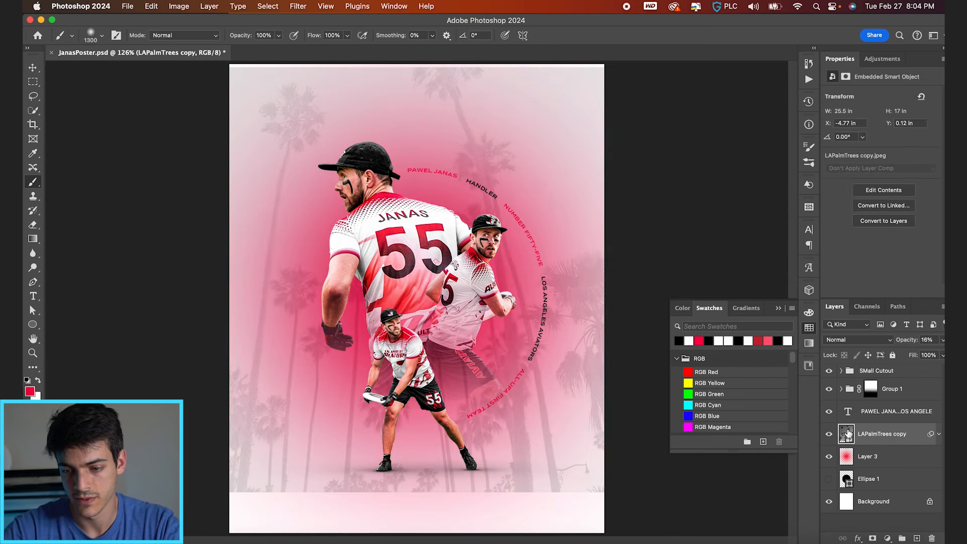
click(831, 456)
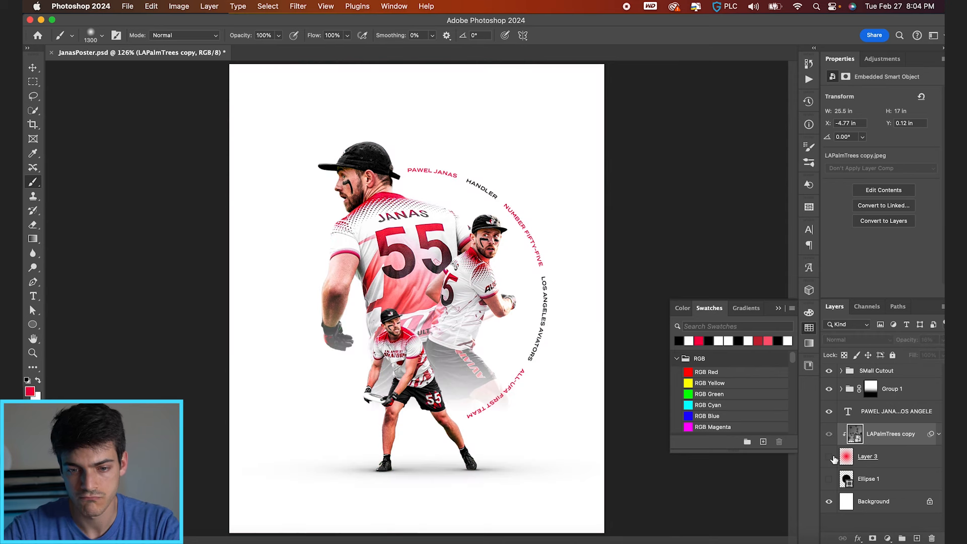
super+click(847, 456)
click(873, 538)
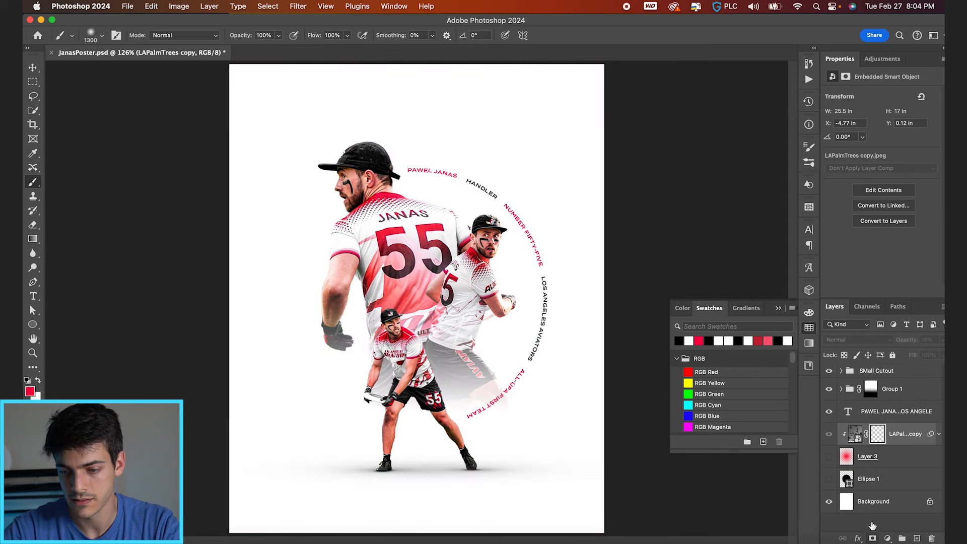
alt+click(851, 443)
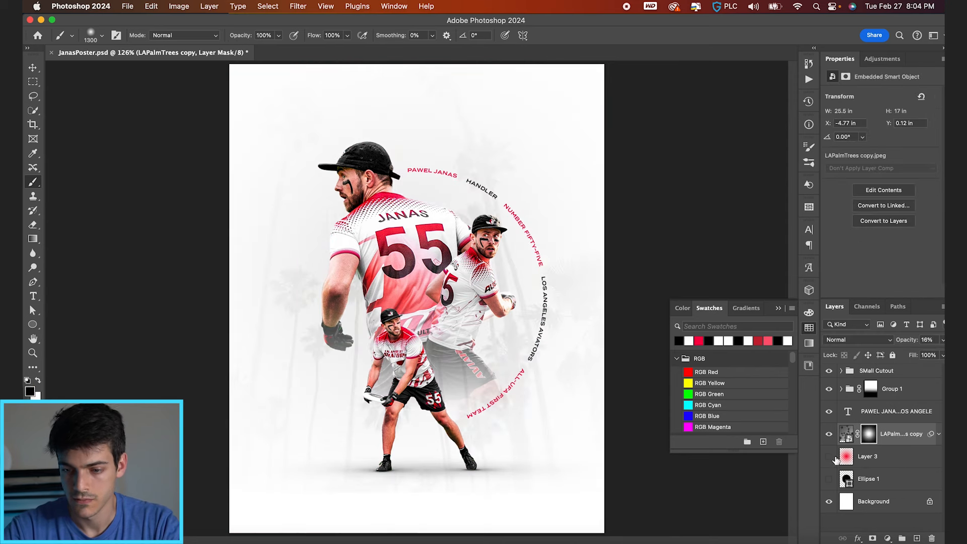
click(846, 433)
key(v)
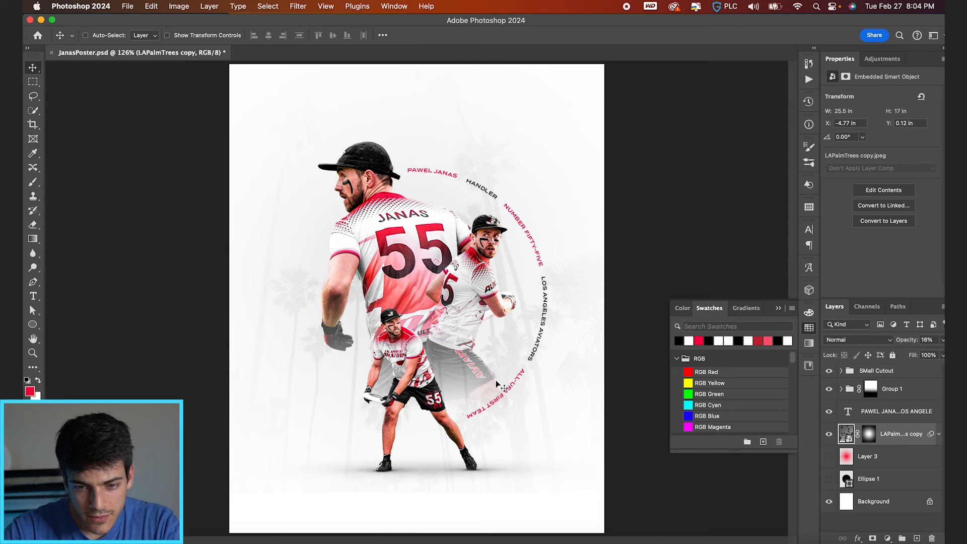
Delete the LAPalmTrees copy, Layer 3 and Ellipse 1 layers, leaving only the plain white background.
scroll(502, 386, down, 2)
scroll(503, 386, up, 3)
scroll(502, 386, down, 2)
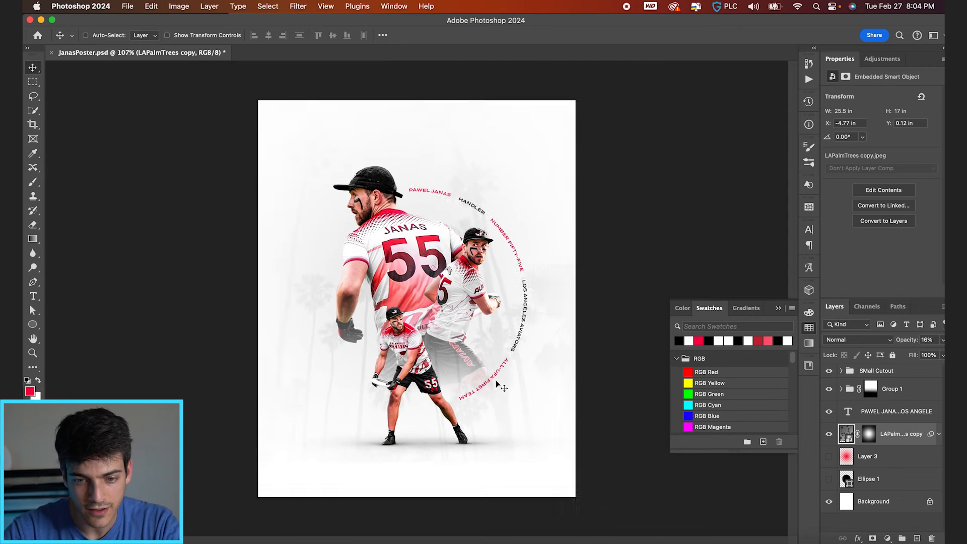
scroll(502, 387, up, 1)
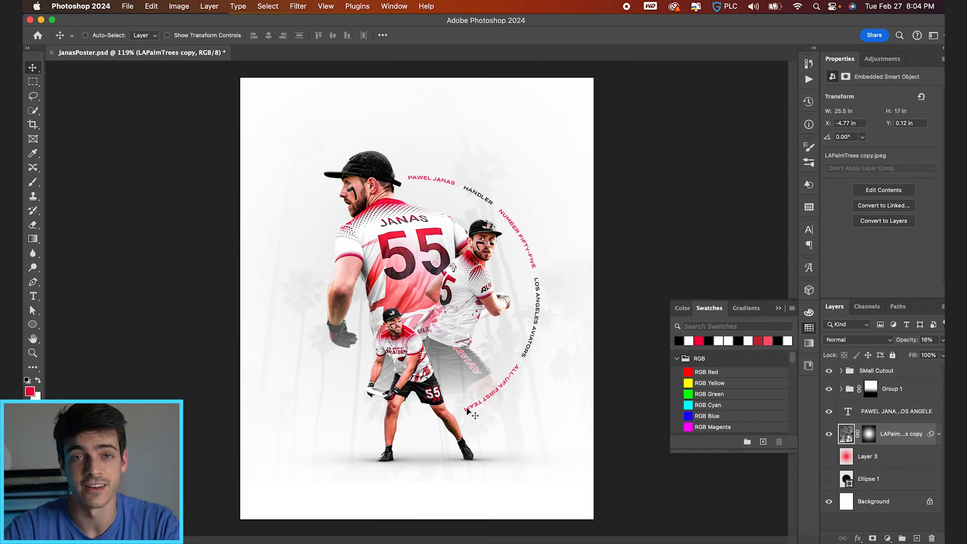
click(829, 435)
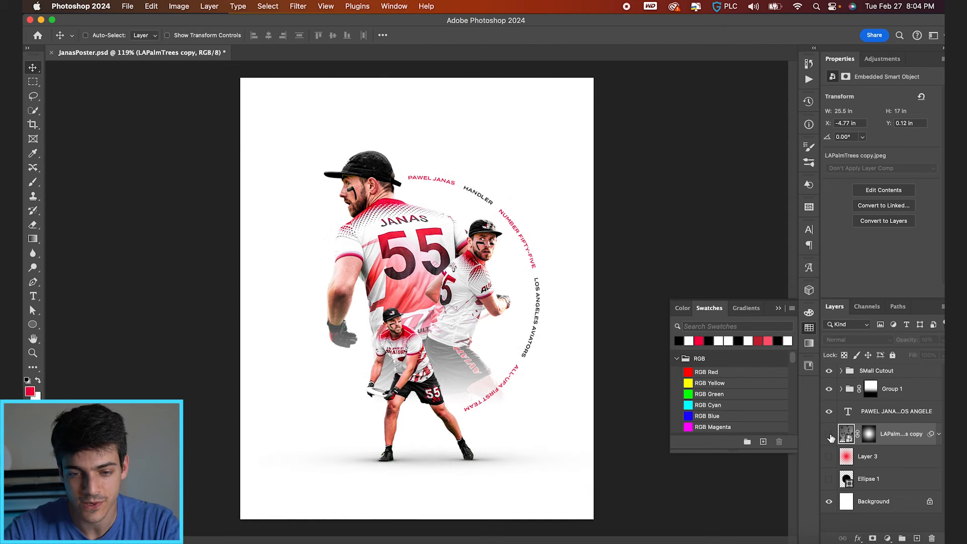
shift+click(877, 481)
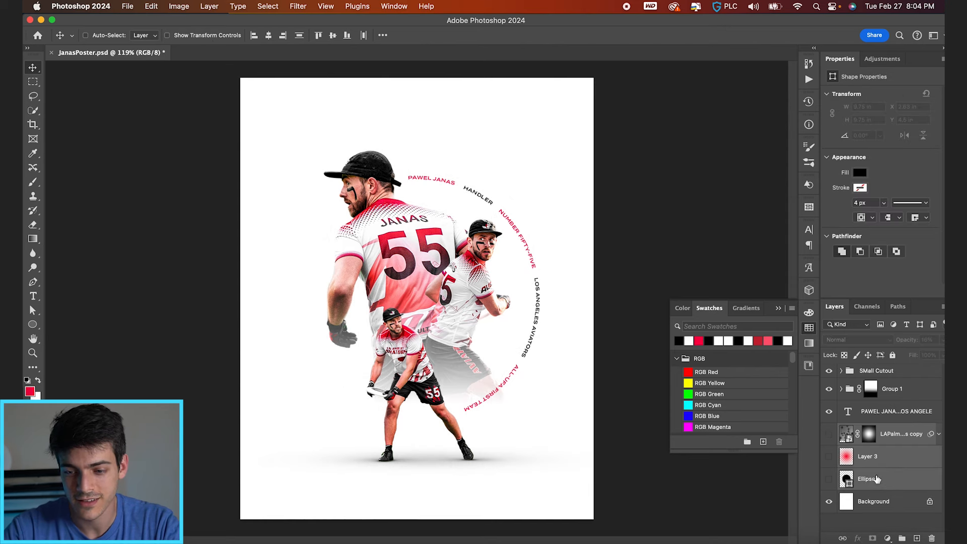
key(Delete)
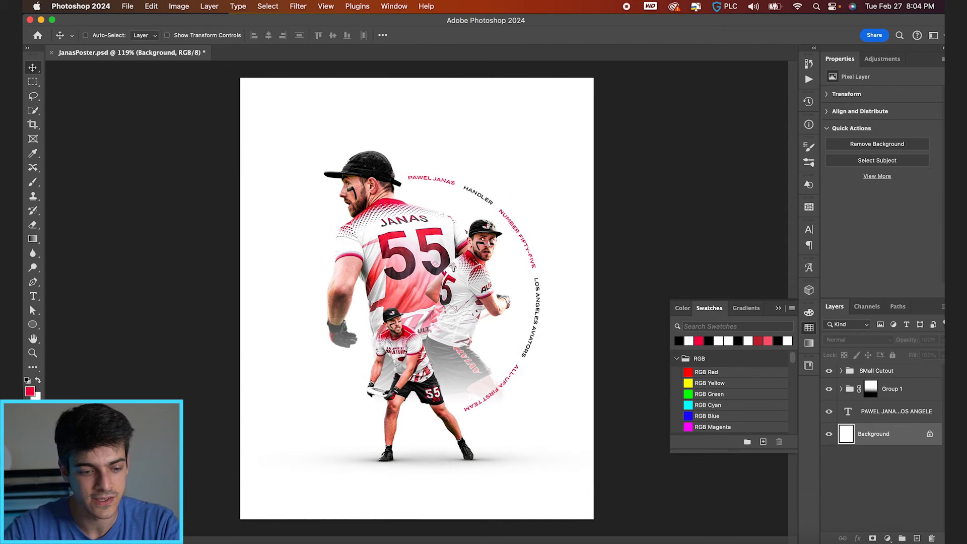
Place Signature.png from the Finder project folder into the poster and move its layer above the SMall Cutout group.
key(super+Tab)
key(Up)
key(Up)
key(Up)
key(Up)
key(Up)
key(Up)
key(Up)
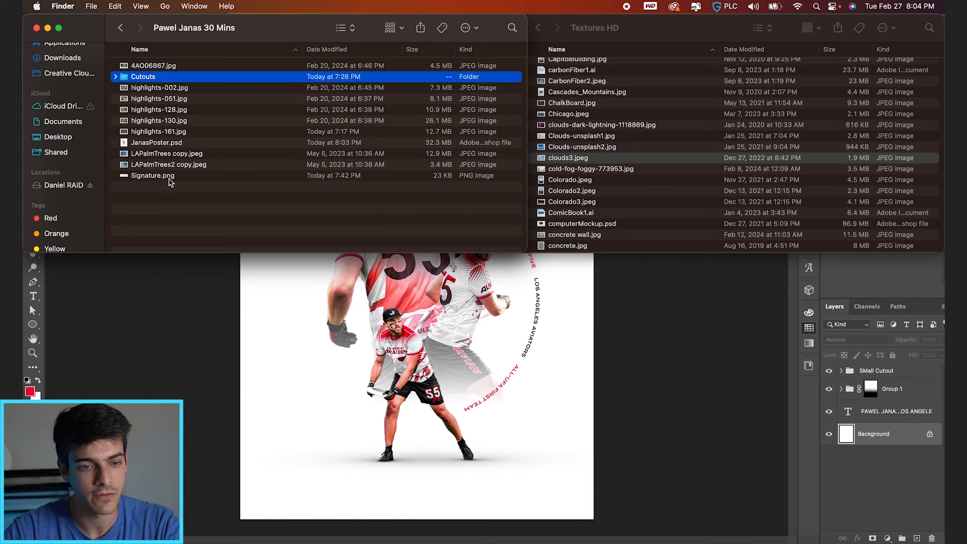
mouse_move(160, 177)
mouse_down()
mouse_move(417, 290)
mouse_move(412, 421)
mouse_up()
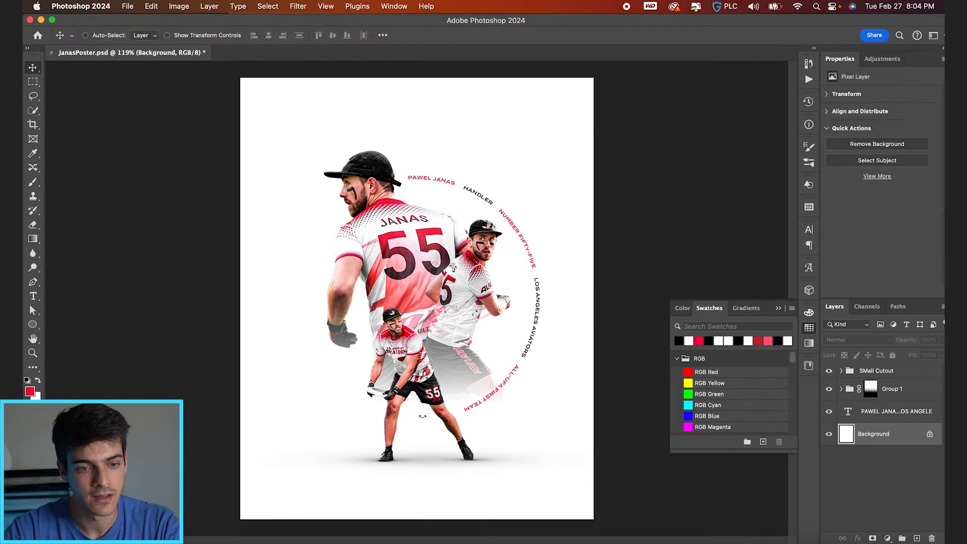
key(Return)
mouse_move(851, 433)
mouse_down()
mouse_move(854, 358)
mouse_move(856, 369)
mouse_up()
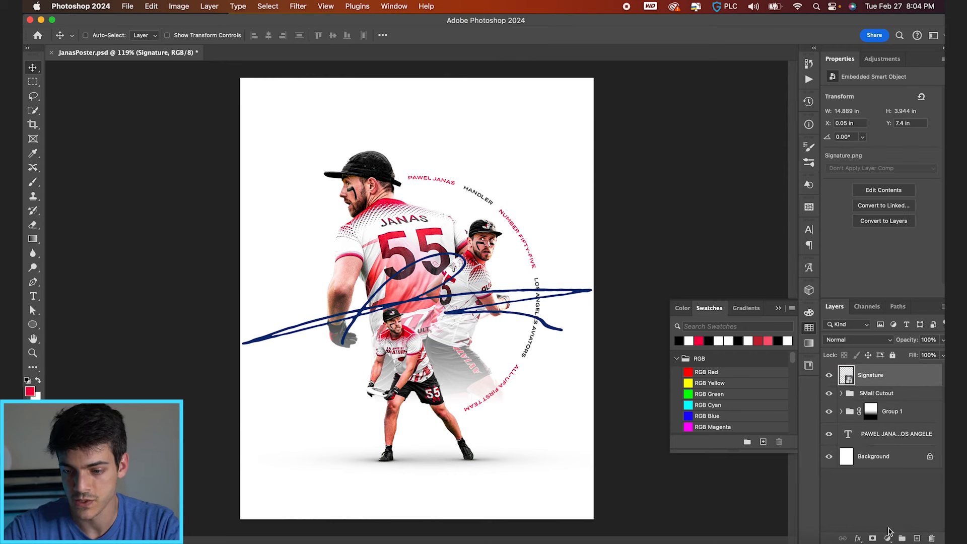
Add a Color Overlay to the Signature layer in red f90046, sampled from the circular text.
click(857, 538)
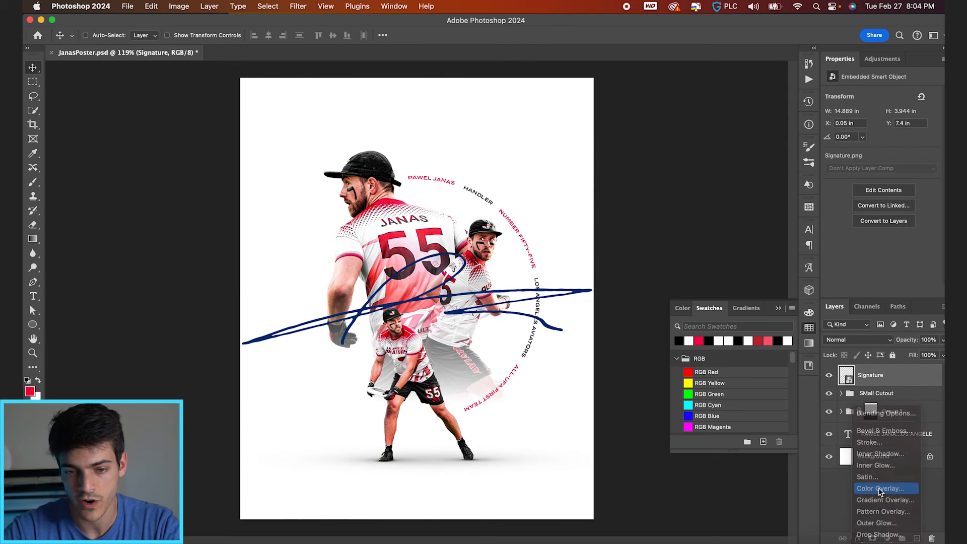
click(880, 489)
click(316, 166)
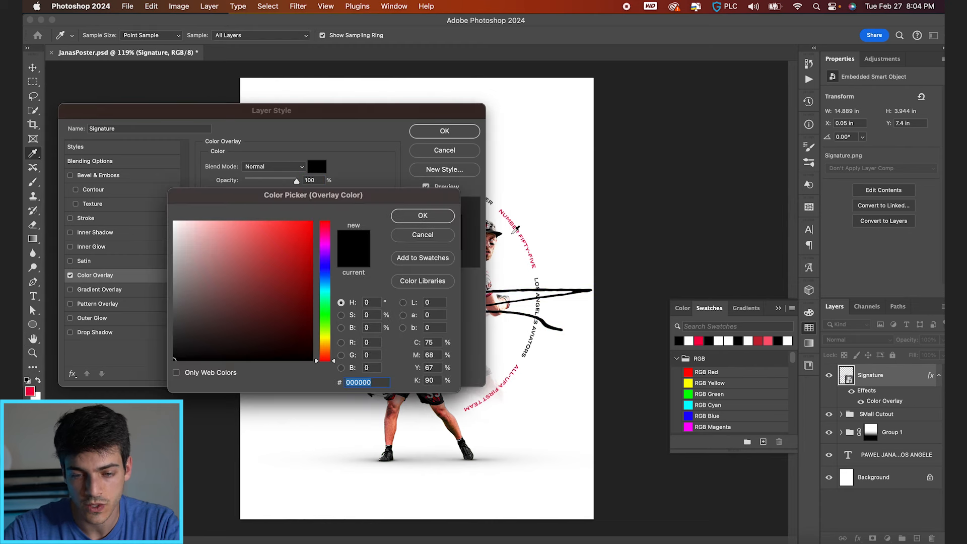
click(518, 221)
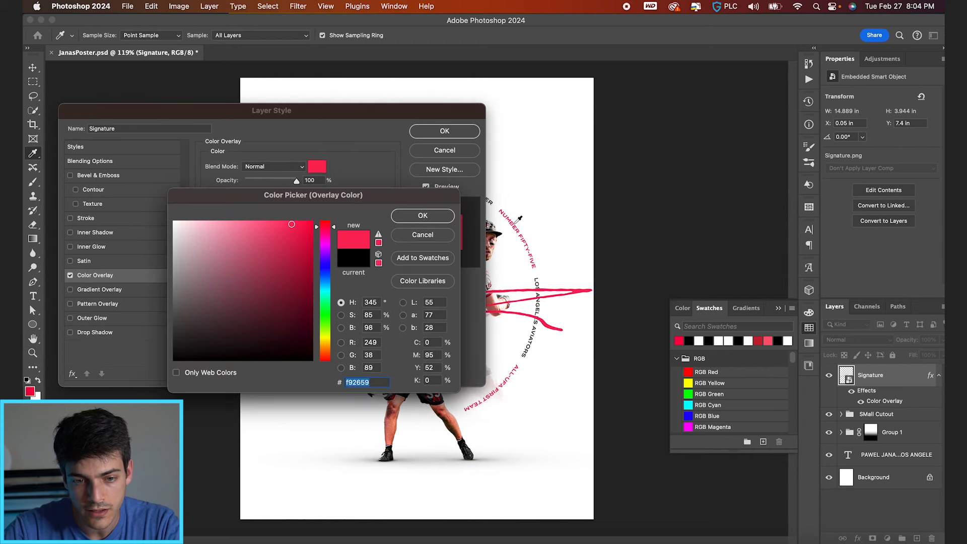
click(518, 220)
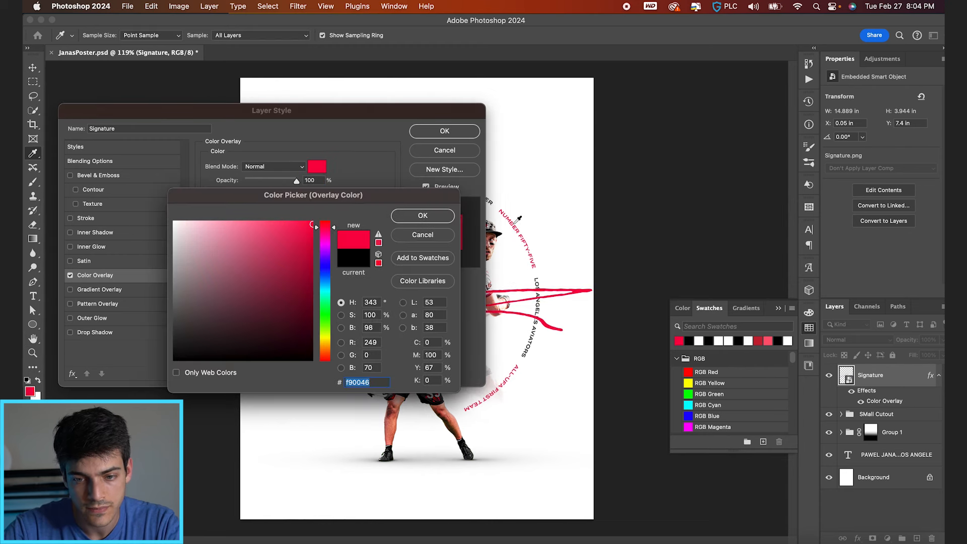
key(Return)
key(Return)
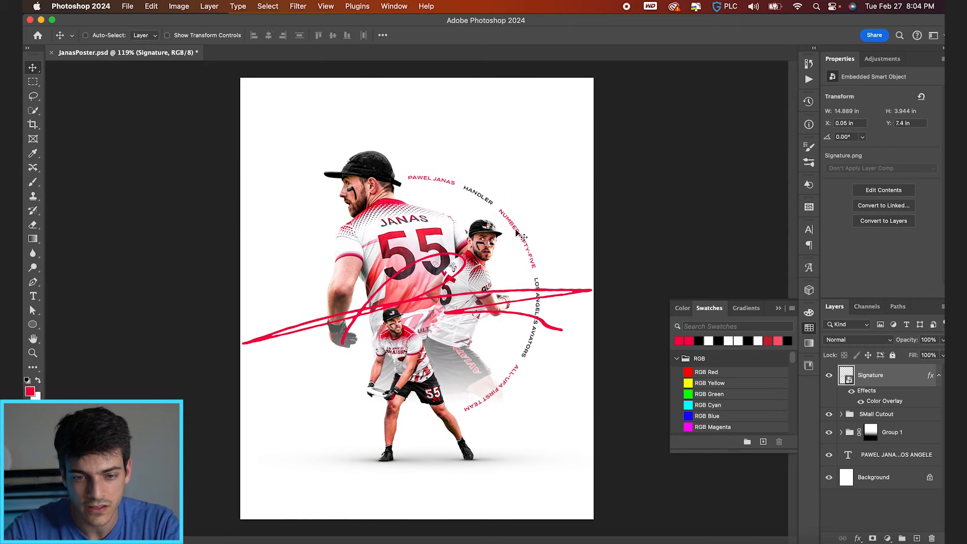
Move the signature down and scale it to 9.639 in wide at X 2.75 in, Y 9.13 in.
drag(538, 302, 538, 363)
key(super+t)
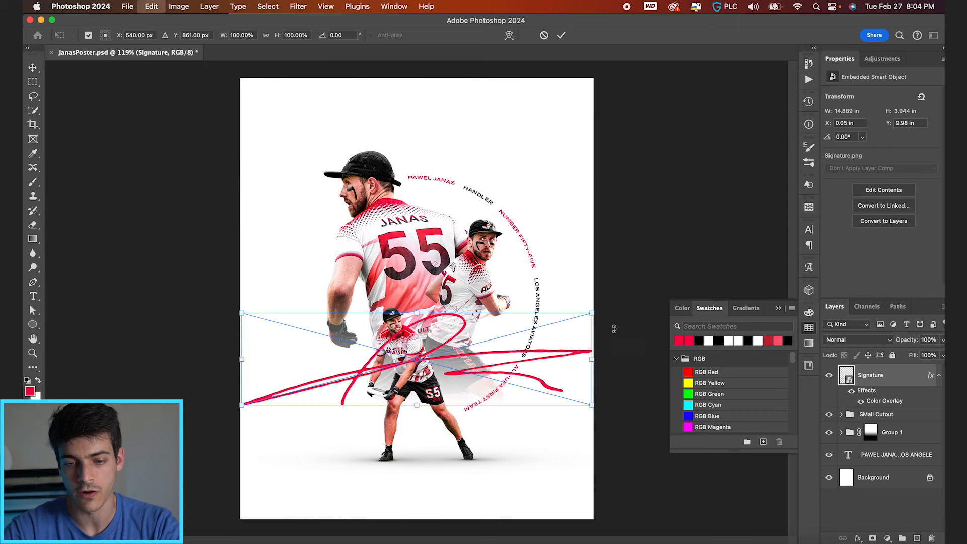
mouse_move(592, 311)
mouse_down()
mouse_move(547, 327)
mouse_move(529, 387)
mouse_move(540, 301)
mouse_move(538, 323)
mouse_up()
key(Return)
key(super+t)
mouse_move(551, 276)
mouse_down()
mouse_move(511, 306)
mouse_move(535, 282)
mouse_up()
key(Return)
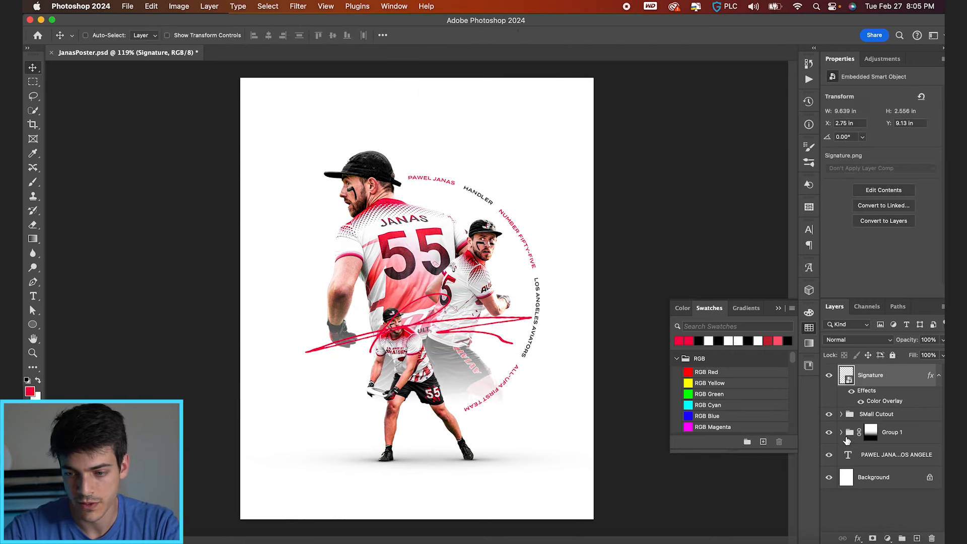
Place the Signature layer below the SMall Cutout group, rotate it to -3.80° at X 2.51 in, Y 10.06 in, and save.
drag(849, 383, 849, 424)
mouse_move(573, 355)
mouse_down()
mouse_move(536, 350)
mouse_move(544, 375)
mouse_move(557, 372)
mouse_up()
key(super)
key(super+t)
drag(519, 319, 513, 308)
mouse_move(516, 343)
mouse_down()
mouse_move(517, 326)
mouse_move(526, 332)
mouse_up()
key(Return)
key(super+s)
Replace the Signature layer's Color Overlay with a Gradient Overlay at 100% opacity in Normal blend mode.
scroll(526, 331, down, 3)
scroll(527, 331, up, 4)
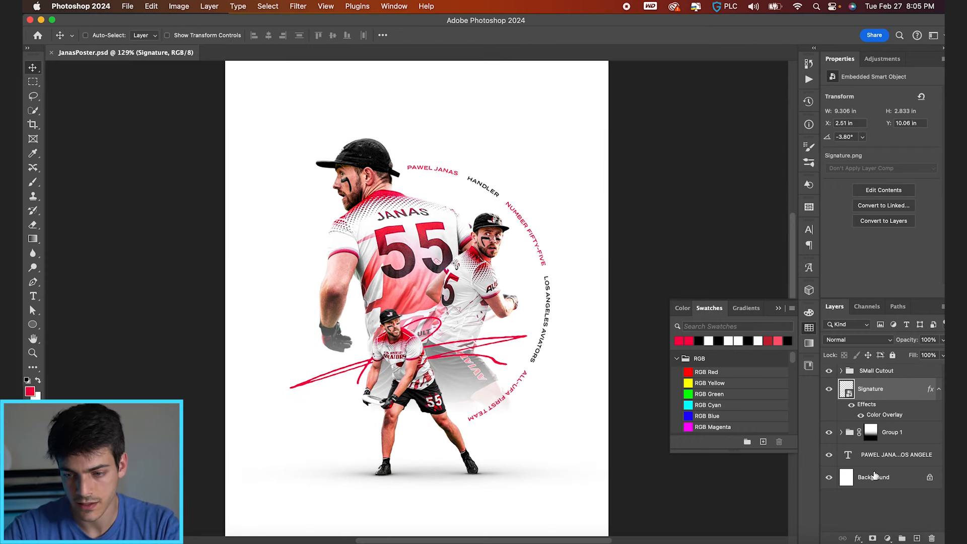
double_click(867, 405)
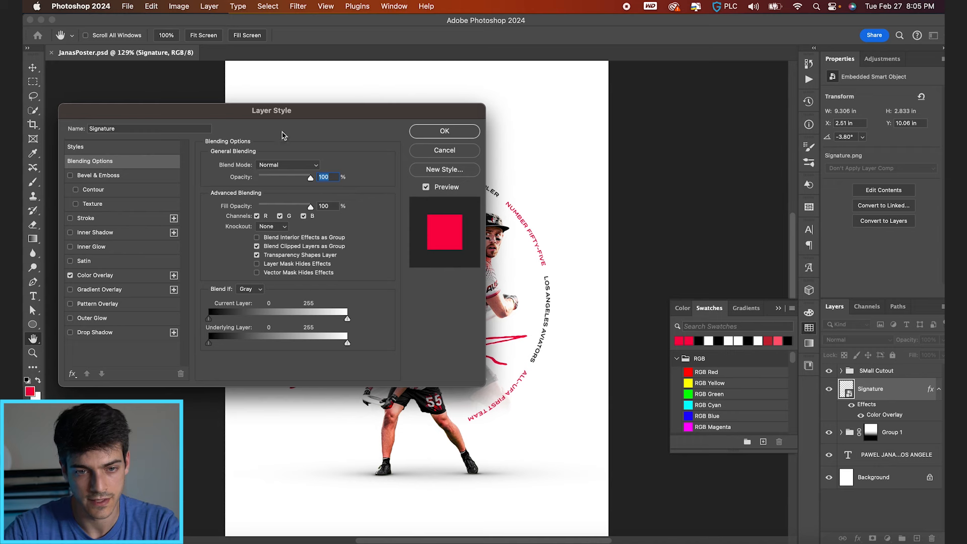
drag(322, 114, 282, 30)
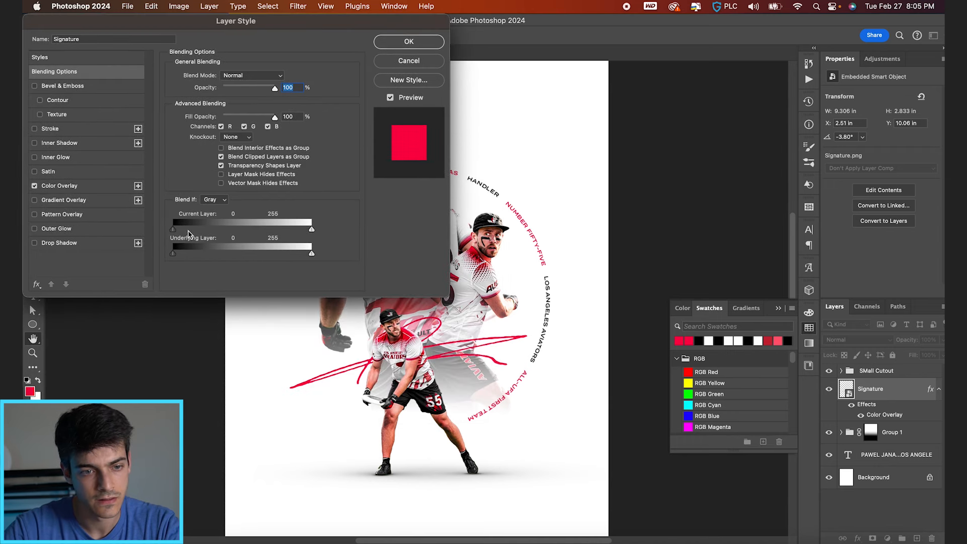
click(34, 186)
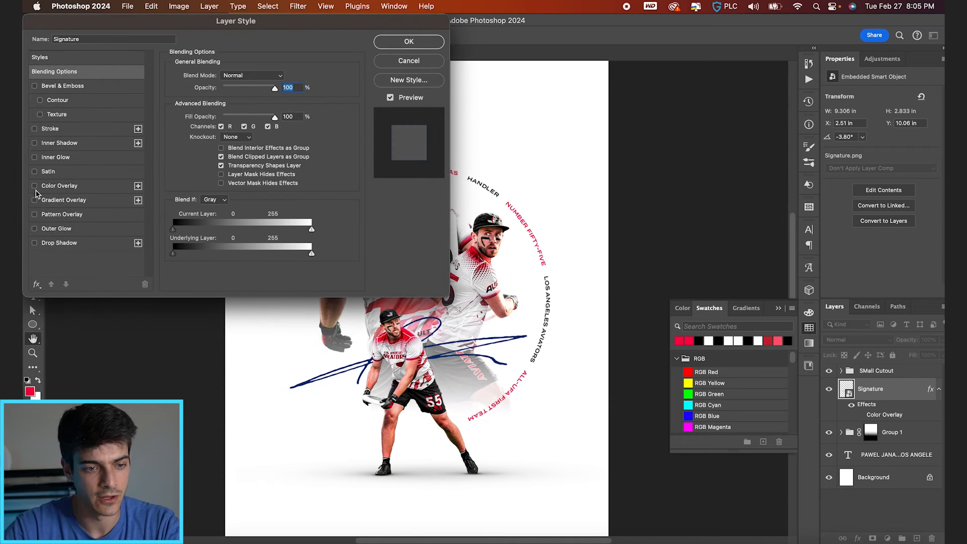
click(35, 200)
click(105, 200)
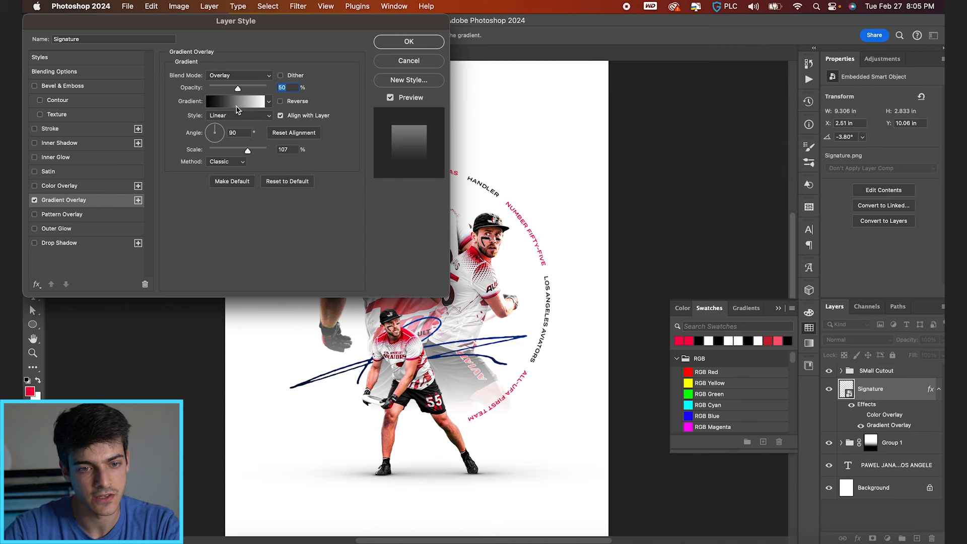
drag(242, 88, 323, 91)
click(268, 77)
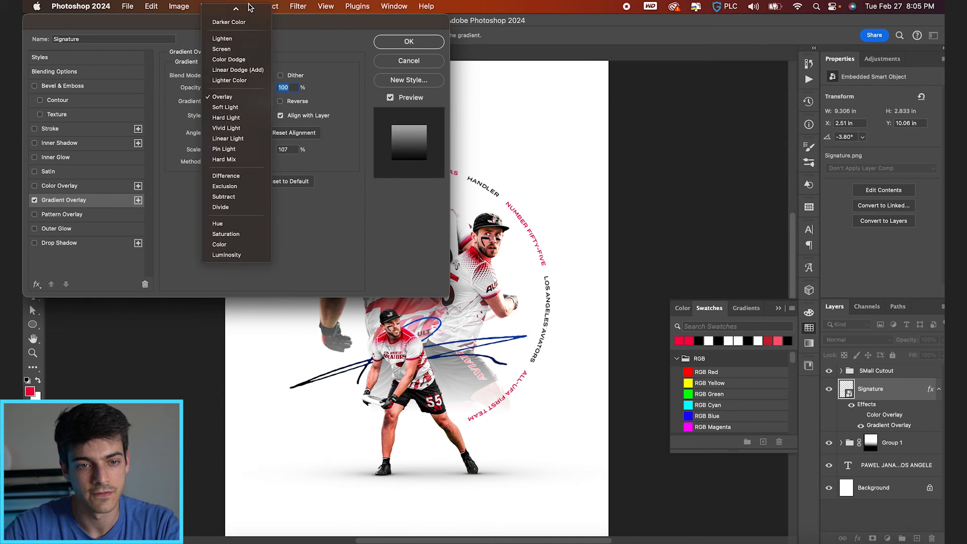
click(247, 12)
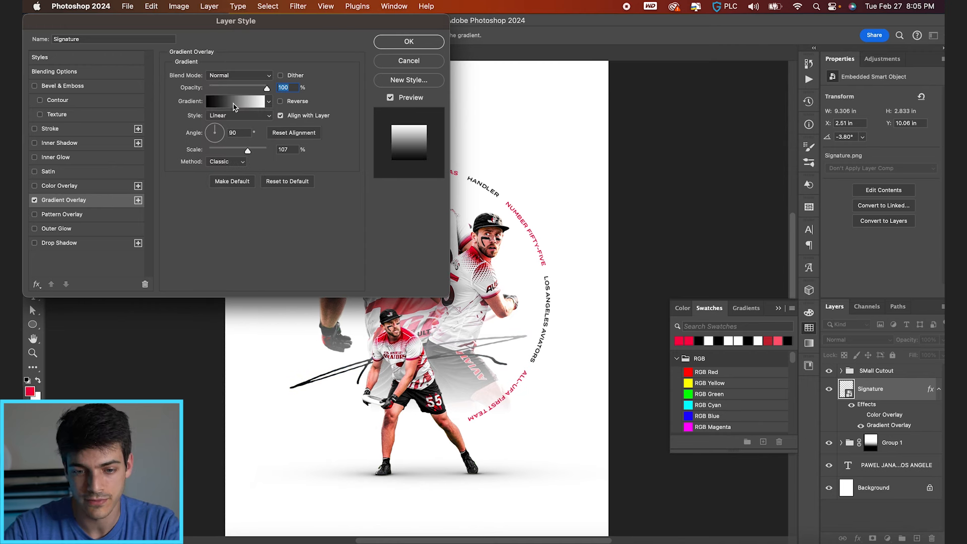
Edit the signature's overlay gradient to run from the recently used red swatch at location 0 to black at location 100.
click(235, 103)
click(46, 274)
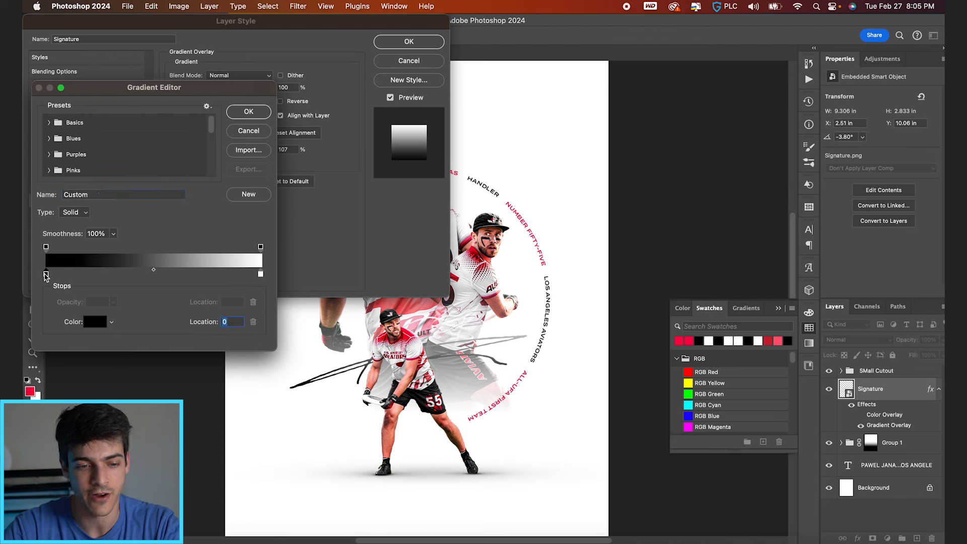
click(686, 341)
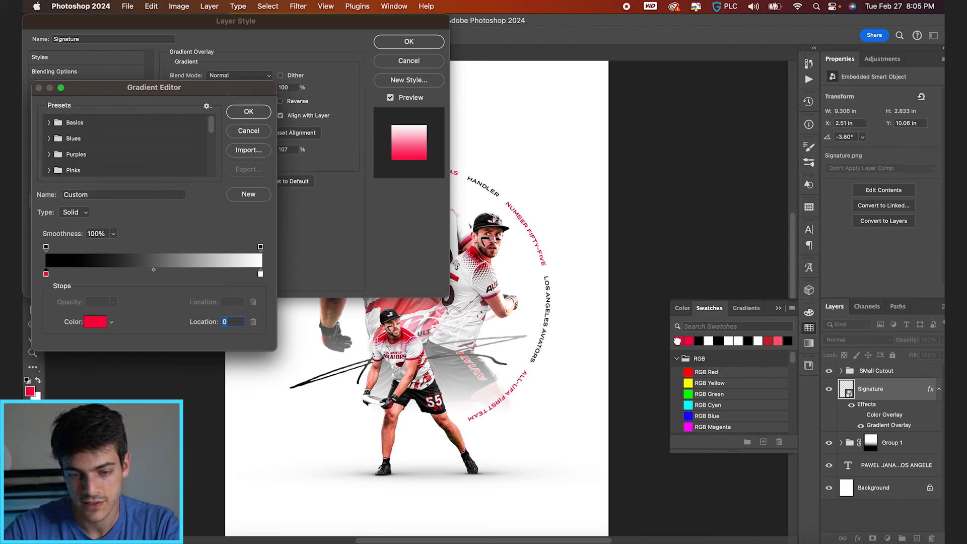
click(260, 274)
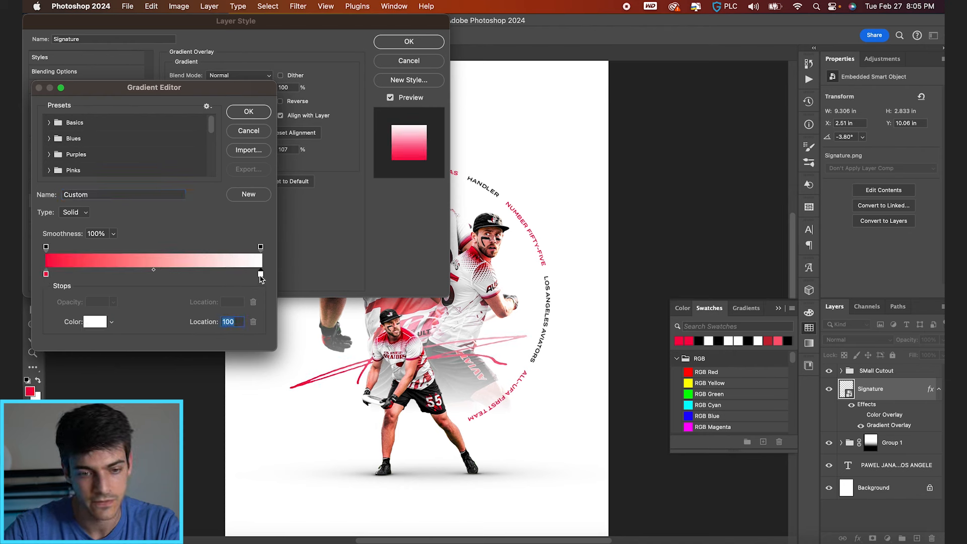
double_click(261, 274)
click(174, 359)
key(Return)
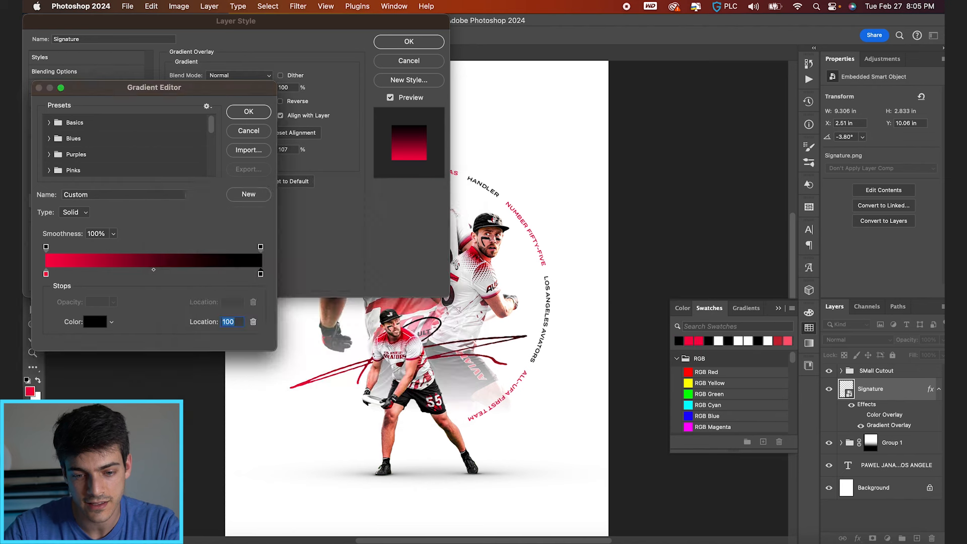
key(Return)
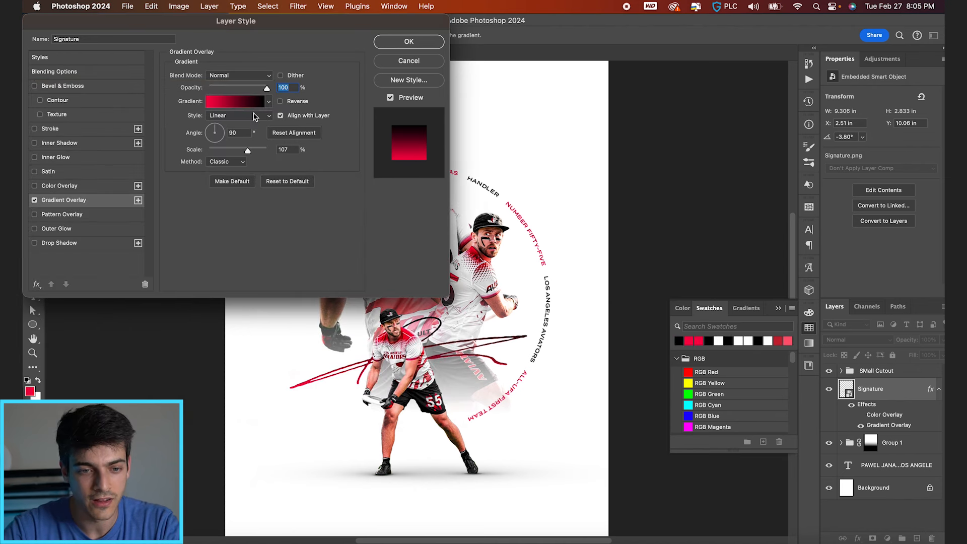
Set the signature's Gradient Overlay angle to 24° and its scale to 66%, and apply the layer style.
drag(221, 128, 222, 132)
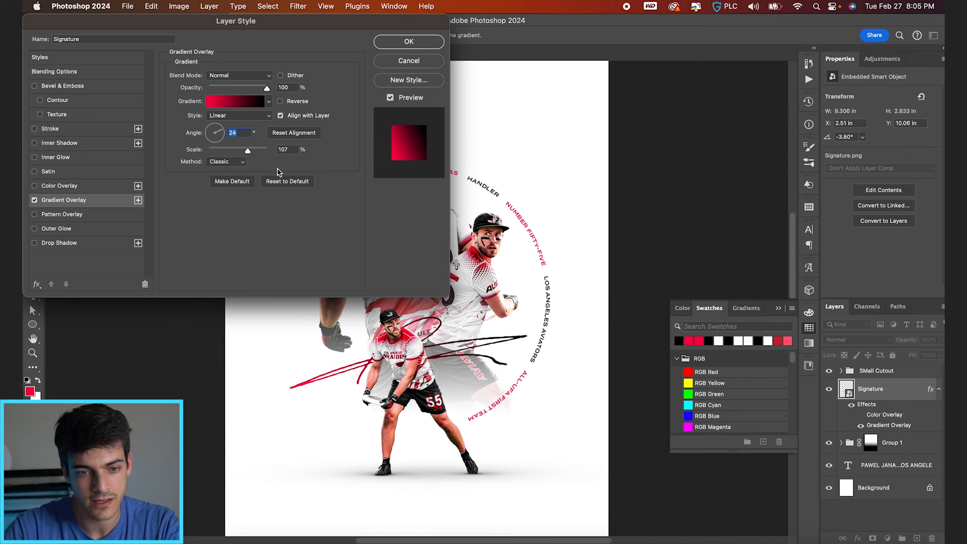
drag(232, 152, 229, 151)
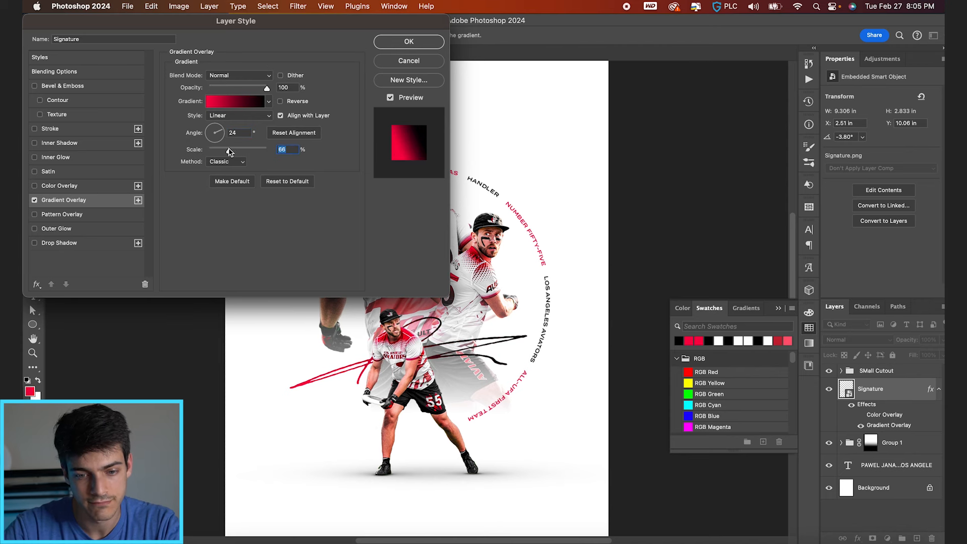
key(Return)
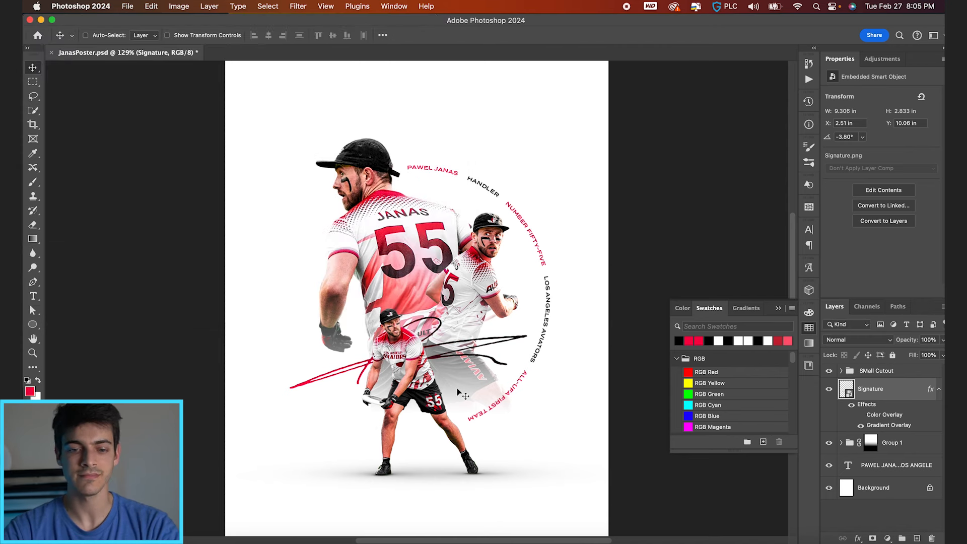
scroll(459, 391, down, 3)
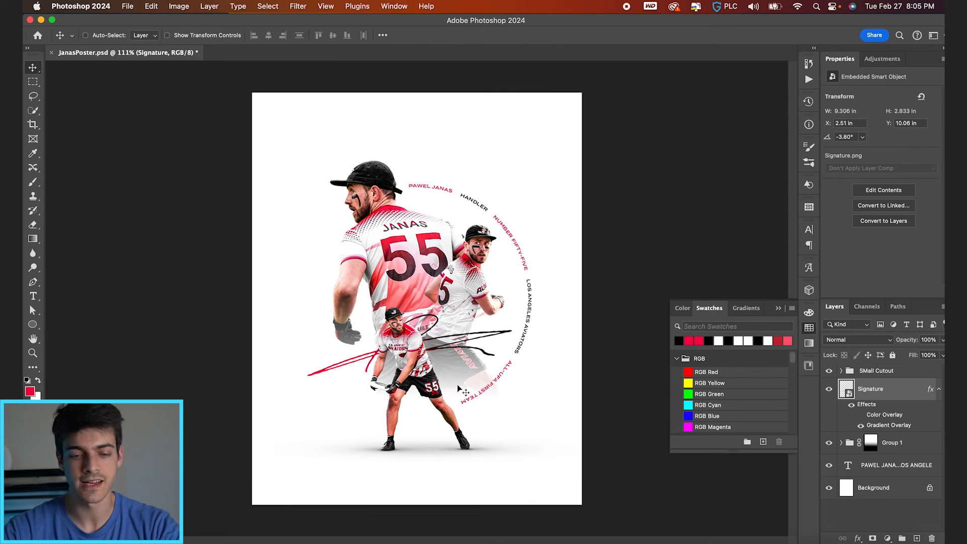
click(862, 415)
click(861, 415)
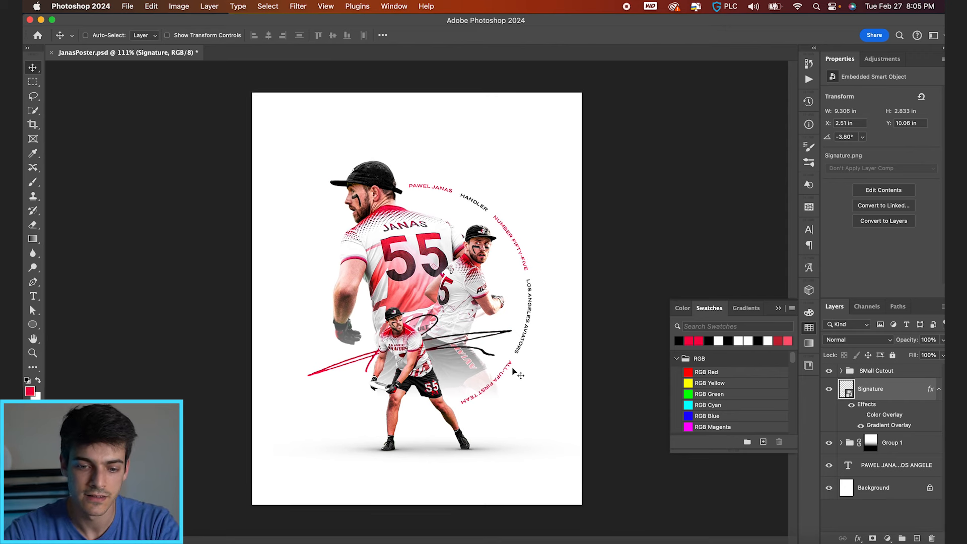
Apply a Radial Blur smart filter to the Signature layer with amount 10 and the Zoom method, and save the poster.
scroll(514, 372, up, 3)
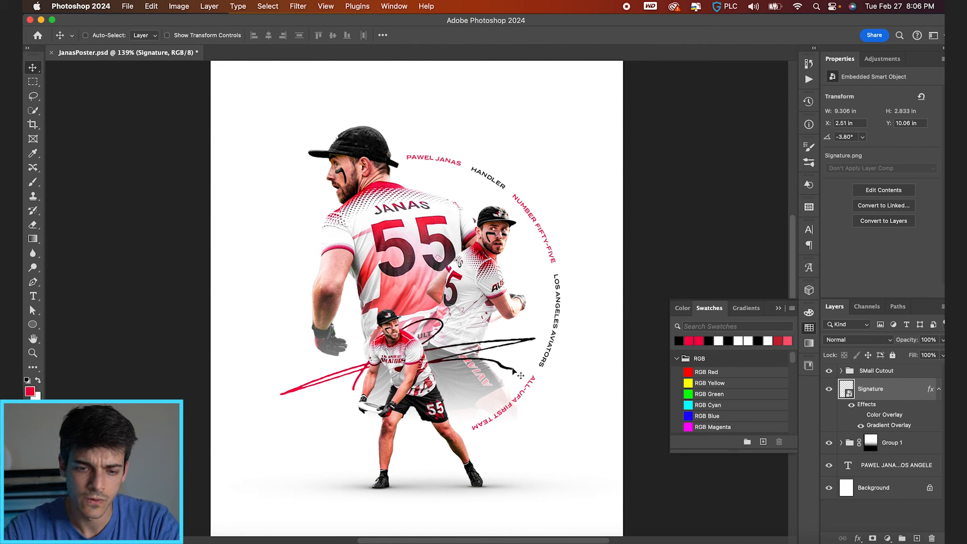
click(300, 6)
mouse_move(423, 144)
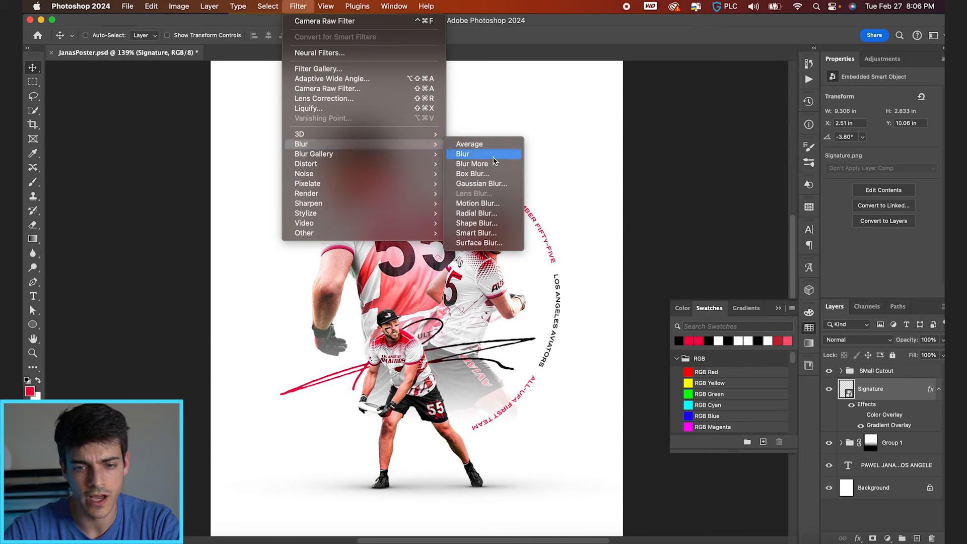
click(502, 213)
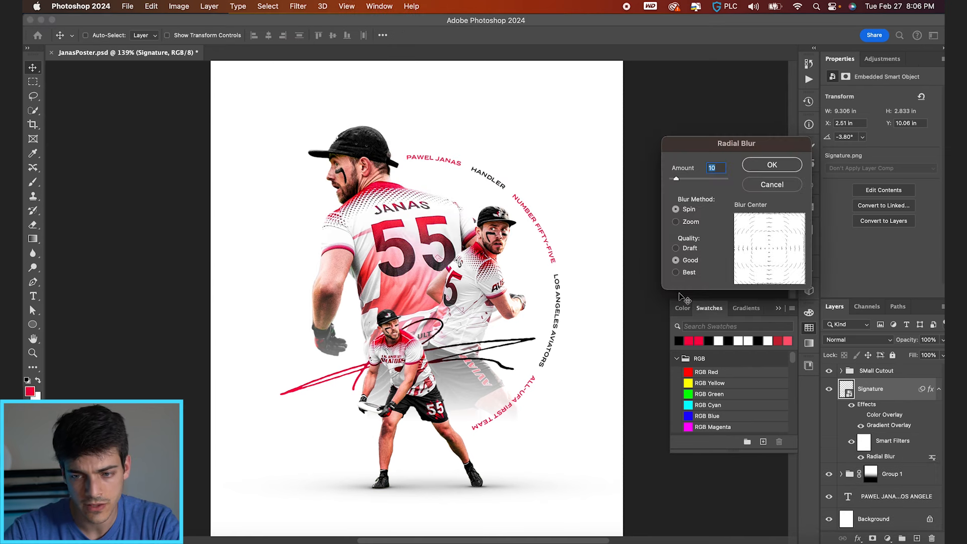
click(691, 222)
key(Return)
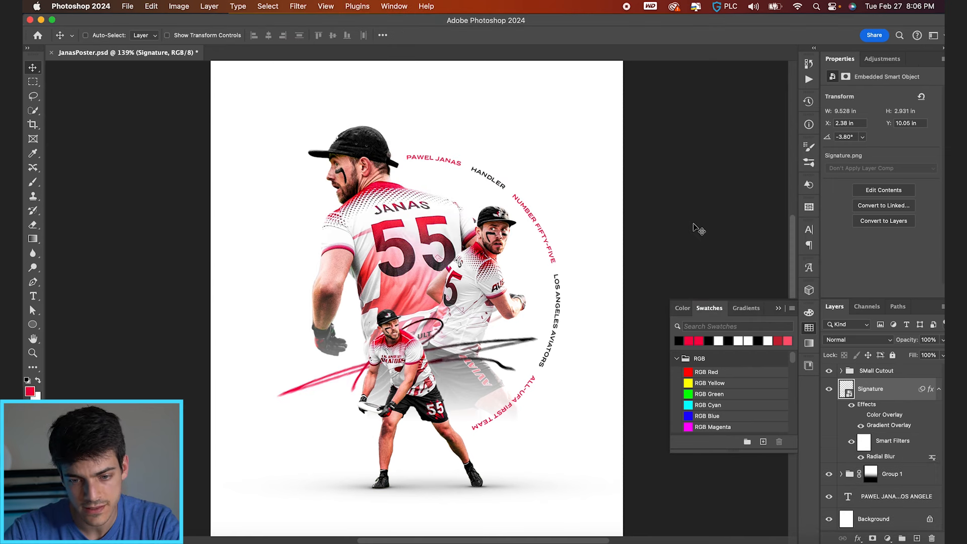
scroll(538, 328, up, 5)
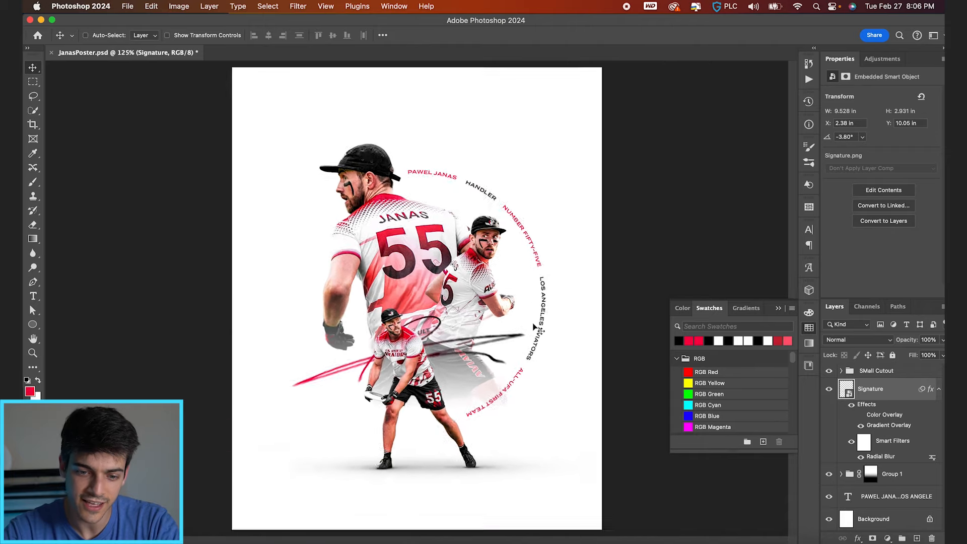
scroll(536, 327, up, 1)
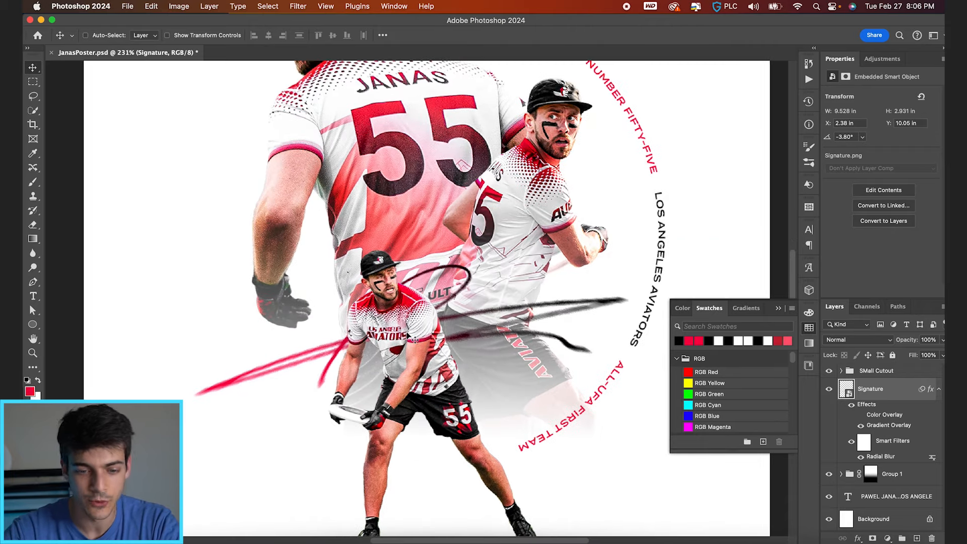
key(super+0)
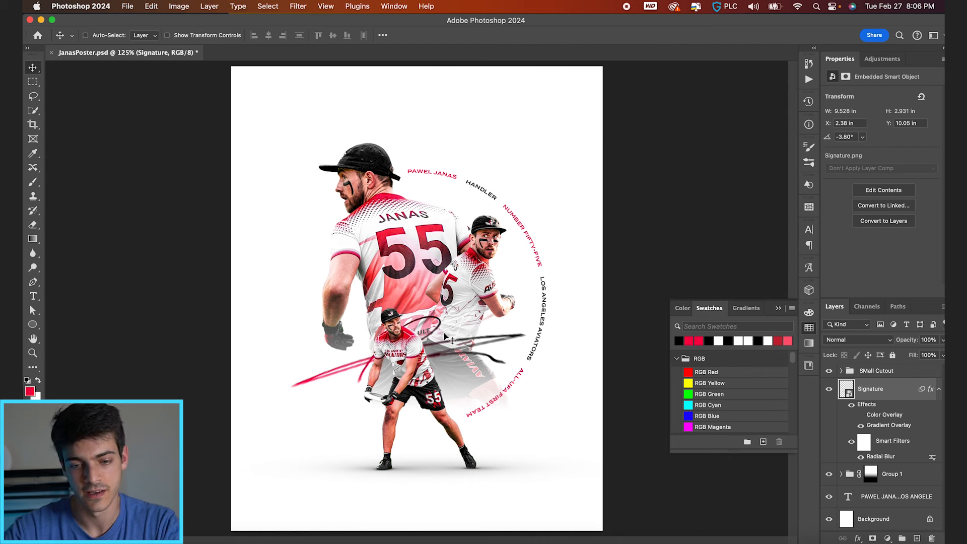
key(super+s)
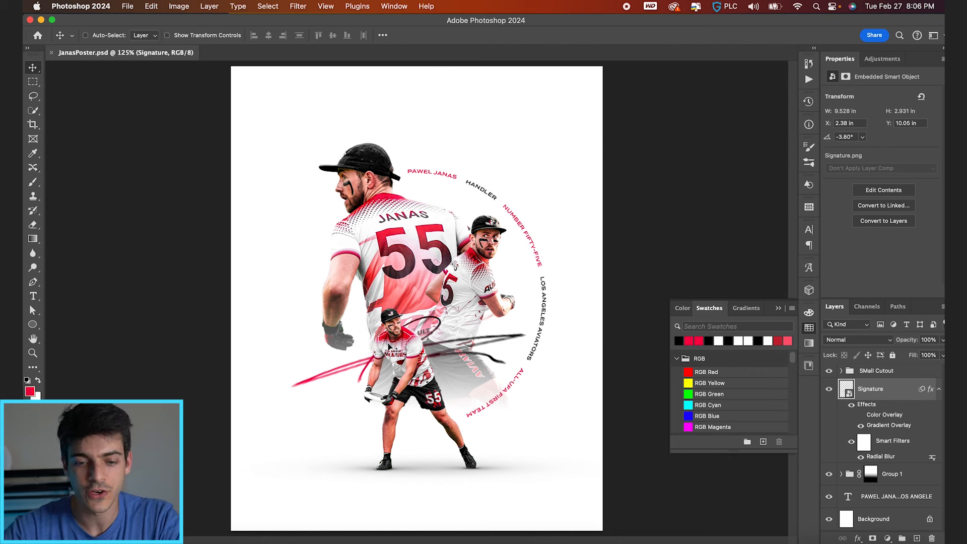
scroll(237, 421, down, 3)
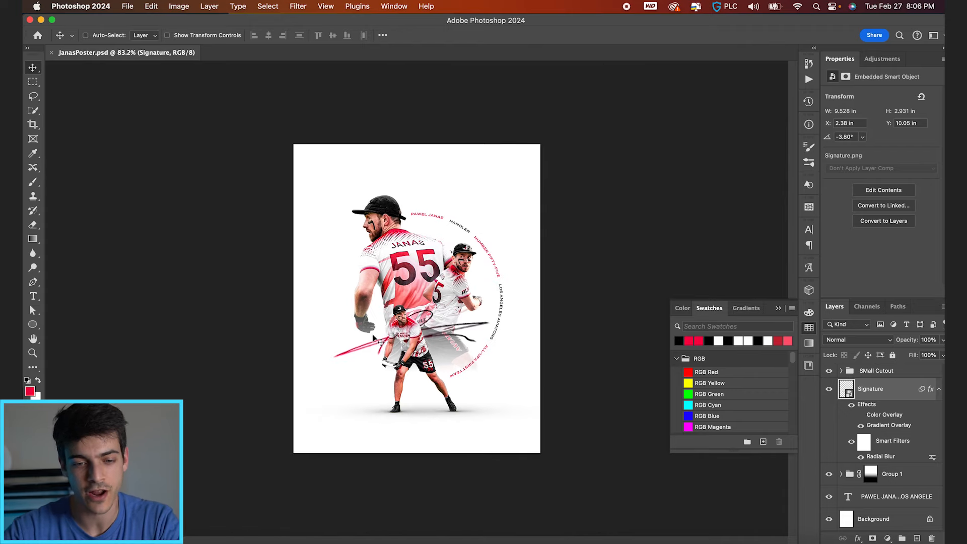
scroll(319, 164, up, 3)
scroll(205, 140, up, 2)
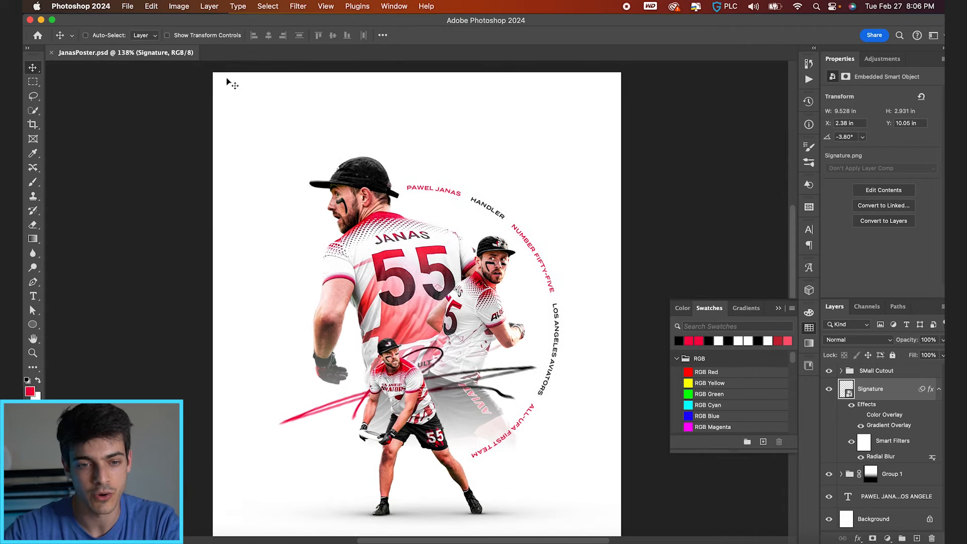
scroll(619, 316, down, 5)
scroll(620, 315, up, 3)
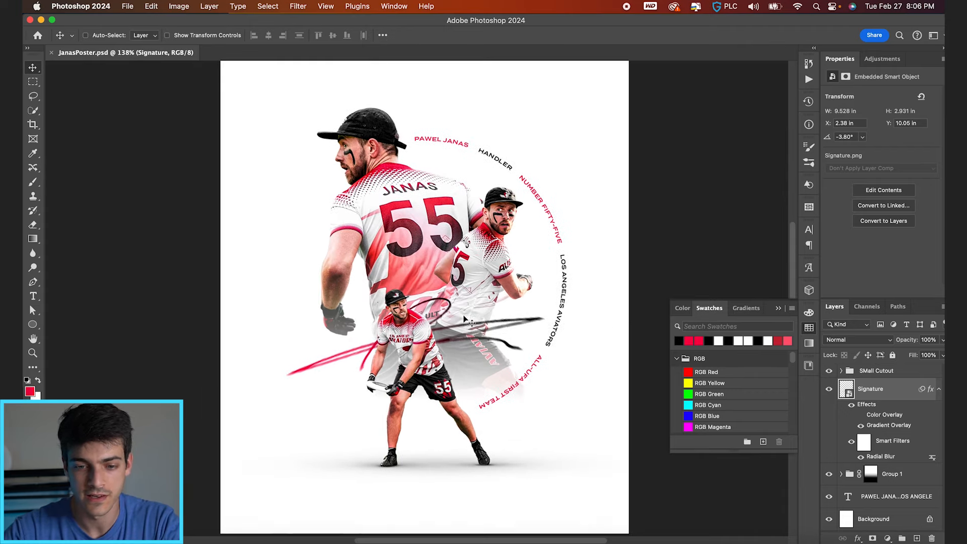
scroll(464, 317, down, 3)
scroll(464, 317, up, 2)
Switch to Finder, browse the Textures HD folder for a background image, and preview LAPalmTrees.jpeg.
key(super+Tab)
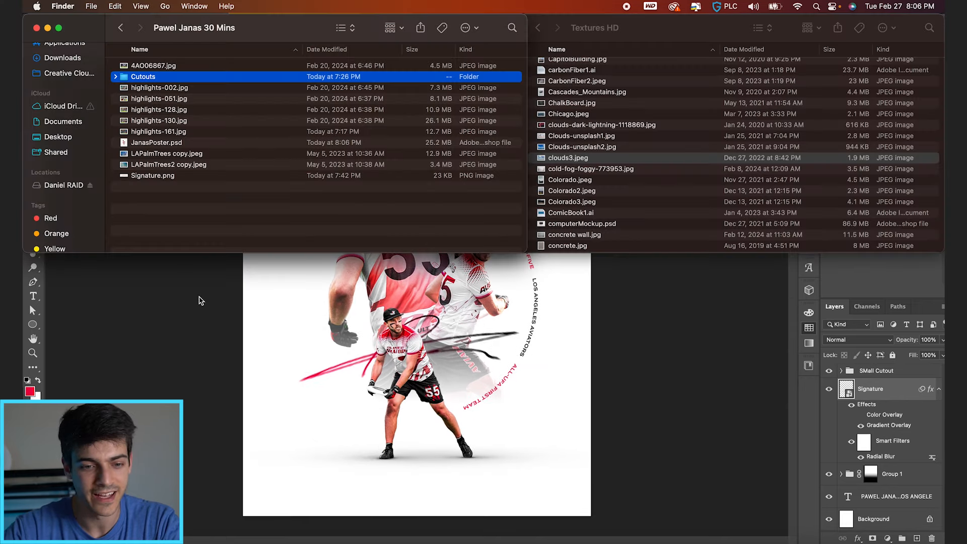
key(Down)
key(Down)
key(Down)
key(Down)
key(Down)
key(Down)
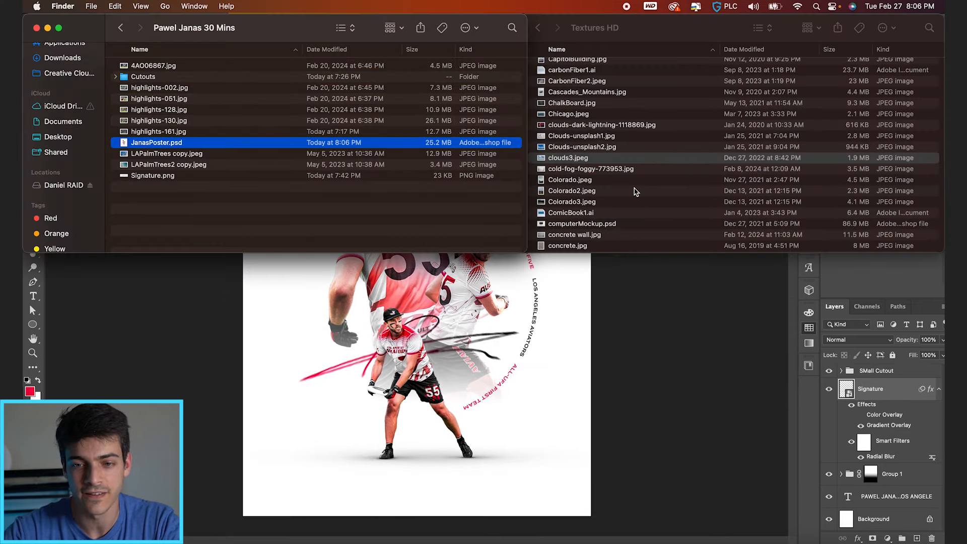
key(super+grave)
scroll(636, 192, down, 15)
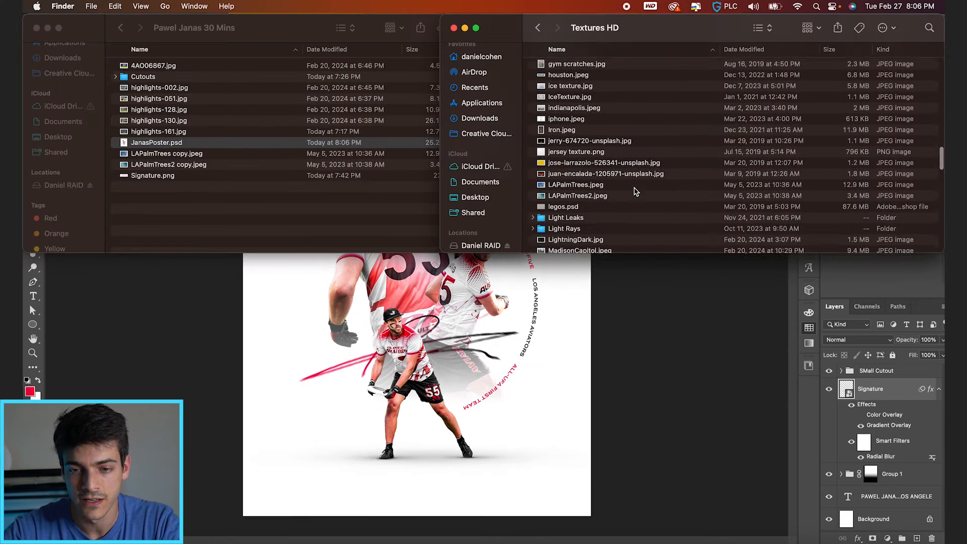
scroll(636, 191, down, 2)
click(603, 166)
key(space)
key(space)
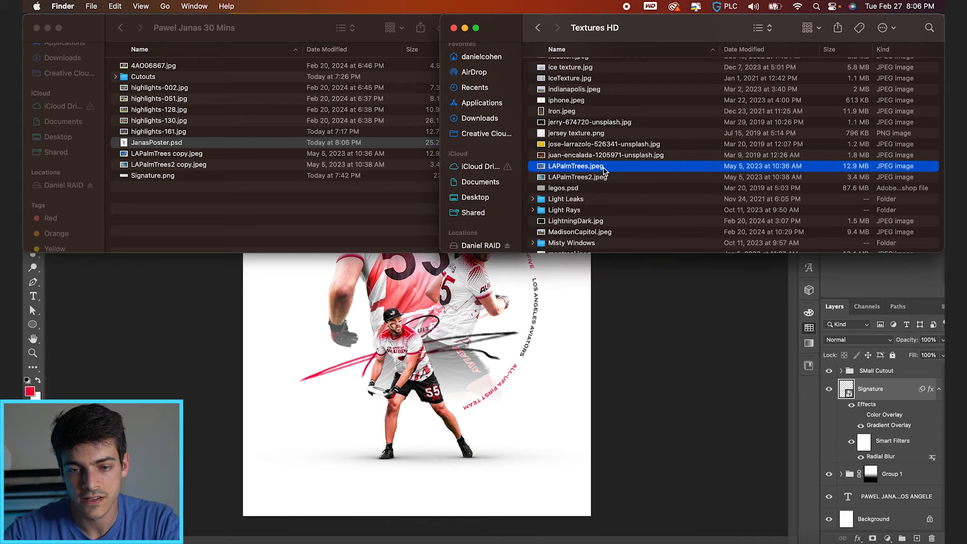
Find and preview palmtrees1.jpeg in the Textures HD folder, place it in the Photoshop poster, and scale it to about 155%.
scroll(599, 169, down, 8)
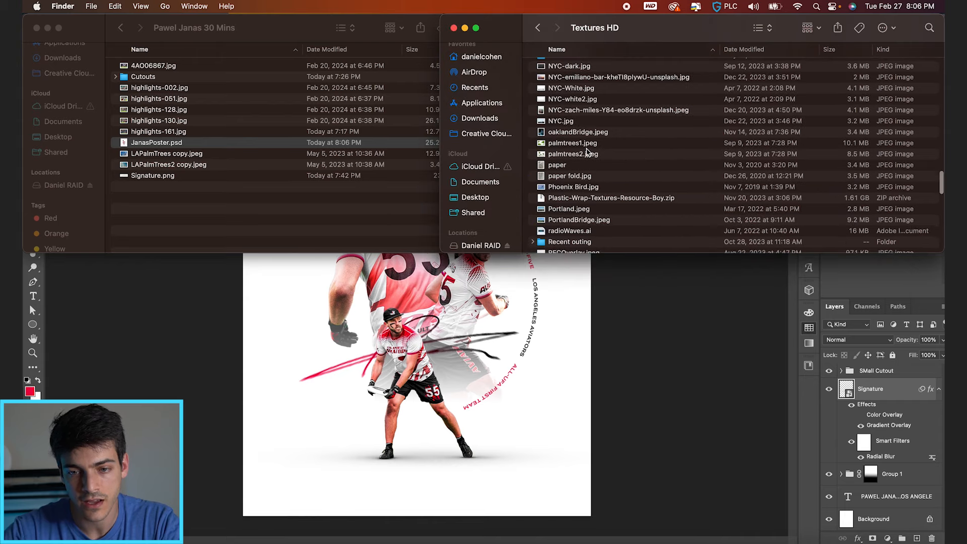
click(586, 148)
key(space)
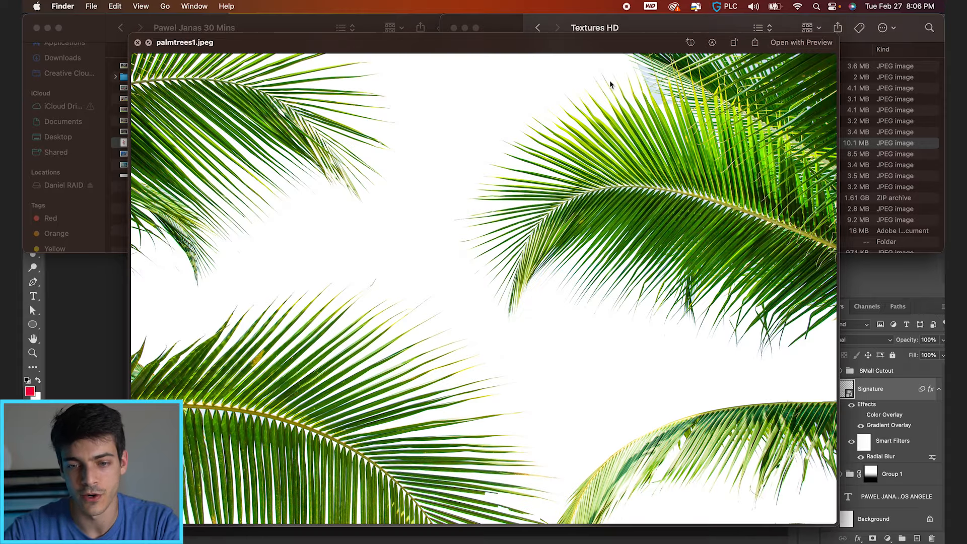
key(space)
drag(575, 143, 471, 385)
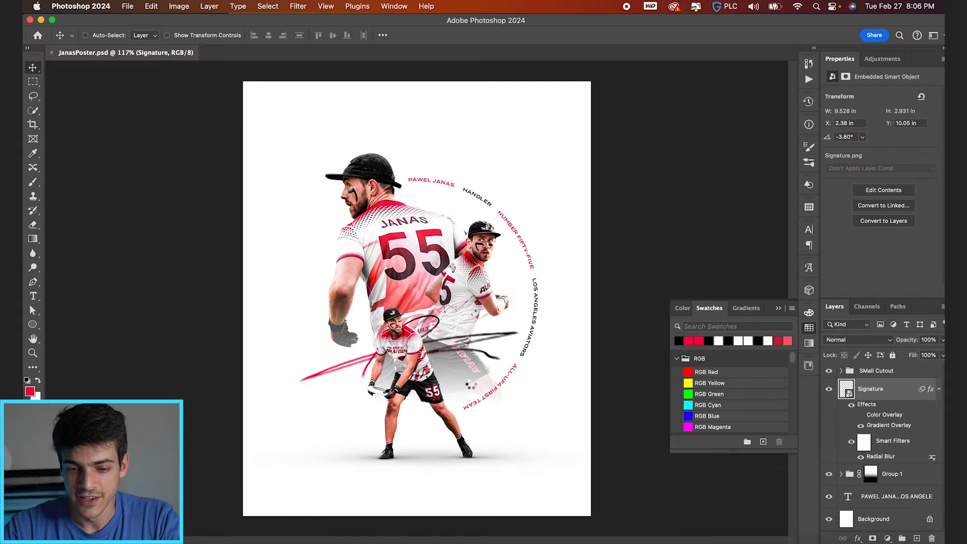
drag(551, 209, 668, 119)
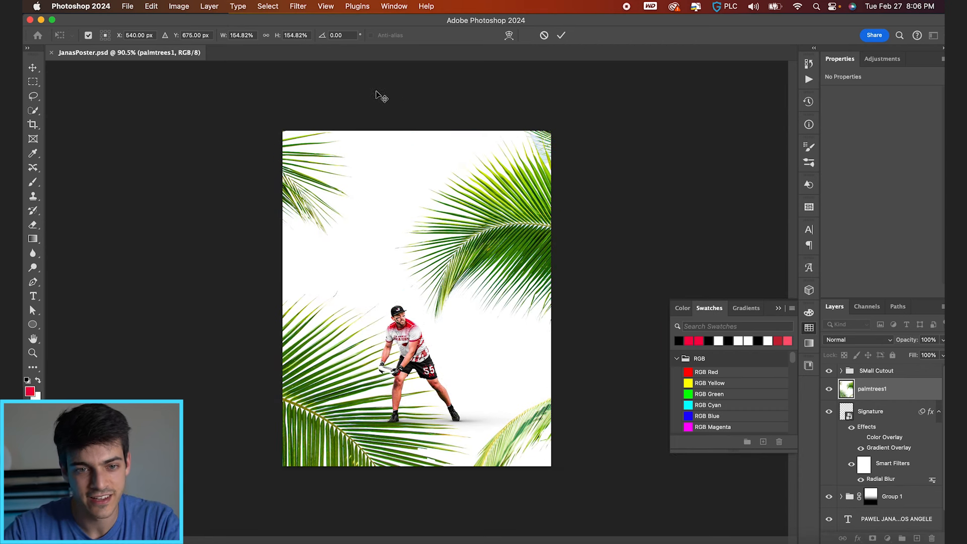
key(Return)
Apply a Gaussian Blur smart filter with a radius of about 7 pixels to the palmtrees1 layer.
click(297, 6)
mouse_move(327, 144)
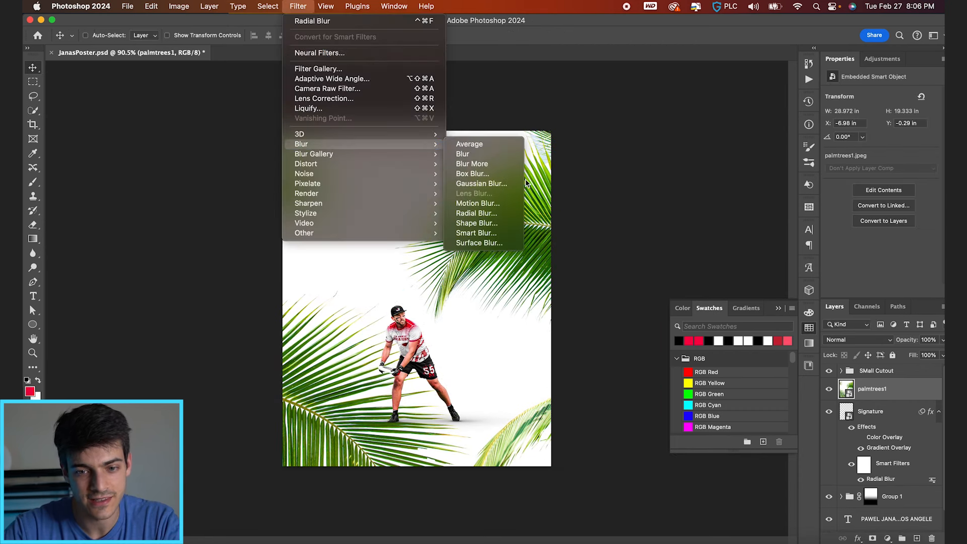
click(496, 183)
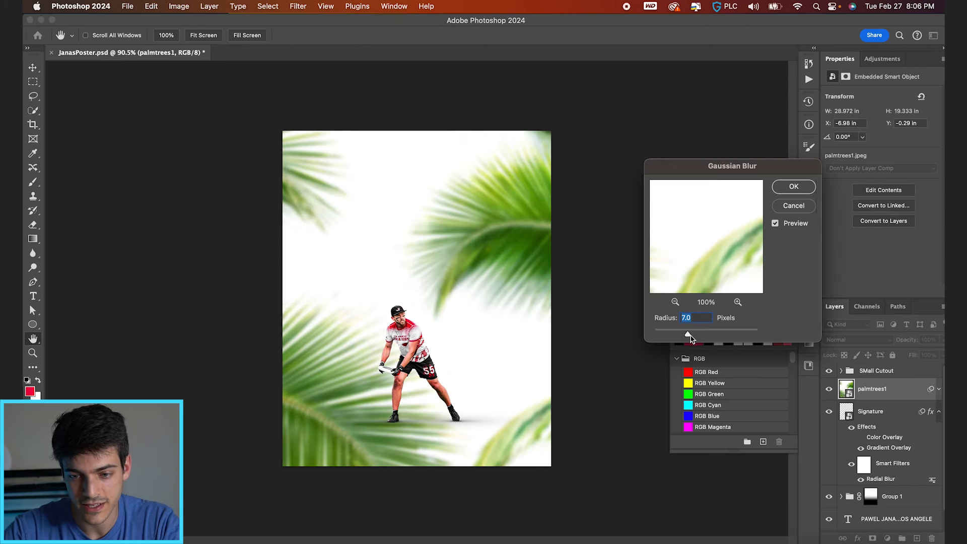
key(Return)
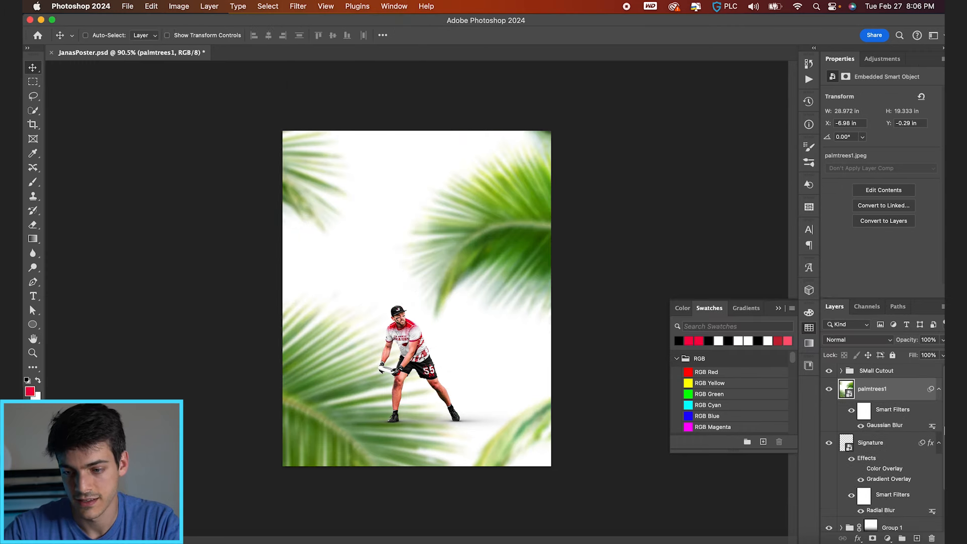
Lower the current-layer white limit in the palmtrees1 layer's Blend If settings to hide its white background.
double_click(888, 398)
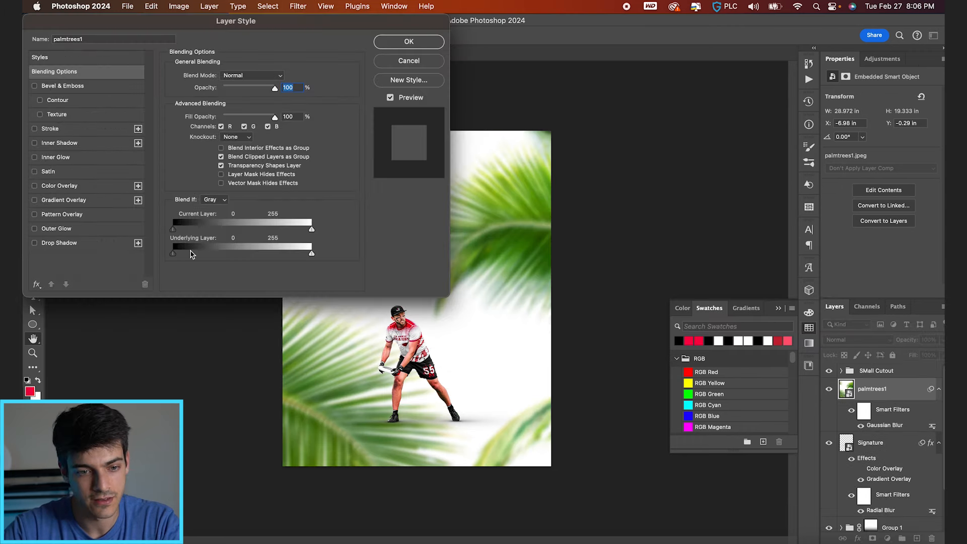
mouse_move(311, 229)
mouse_down()
mouse_move(236, 231)
mouse_move(285, 231)
mouse_up()
key(Return)
mouse_move(850, 390)
mouse_down()
mouse_move(858, 487)
mouse_move(867, 442)
mouse_up()
Move the palm leaves up and mask the palmtrees1 layer to a freehand selection around the frond in the poster's upper-right corner.
drag(557, 258, 565, 149)
key(l)
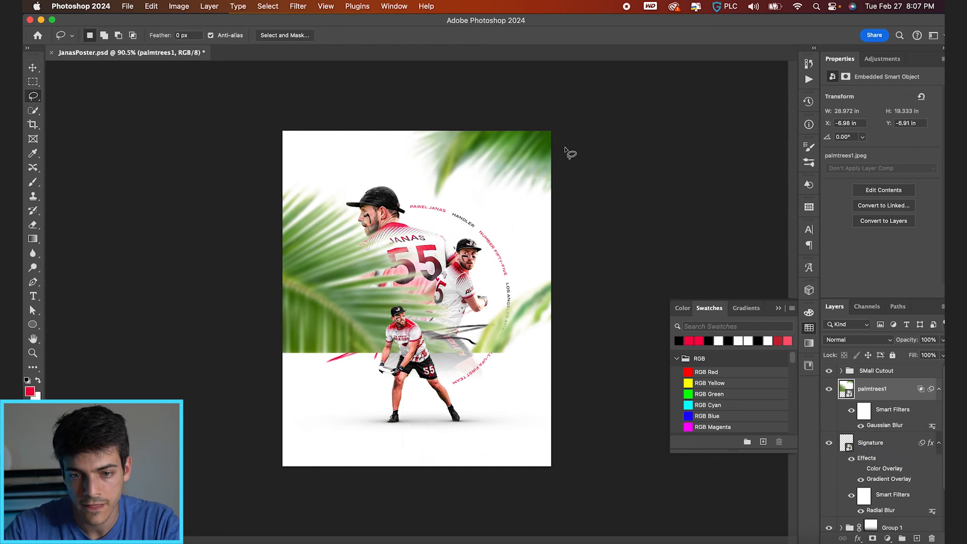
mouse_move(578, 224)
mouse_down()
mouse_move(490, 193)
mouse_move(431, 213)
mouse_move(399, 170)
mouse_move(403, 96)
mouse_move(524, 84)
mouse_move(590, 106)
mouse_move(609, 214)
mouse_up()
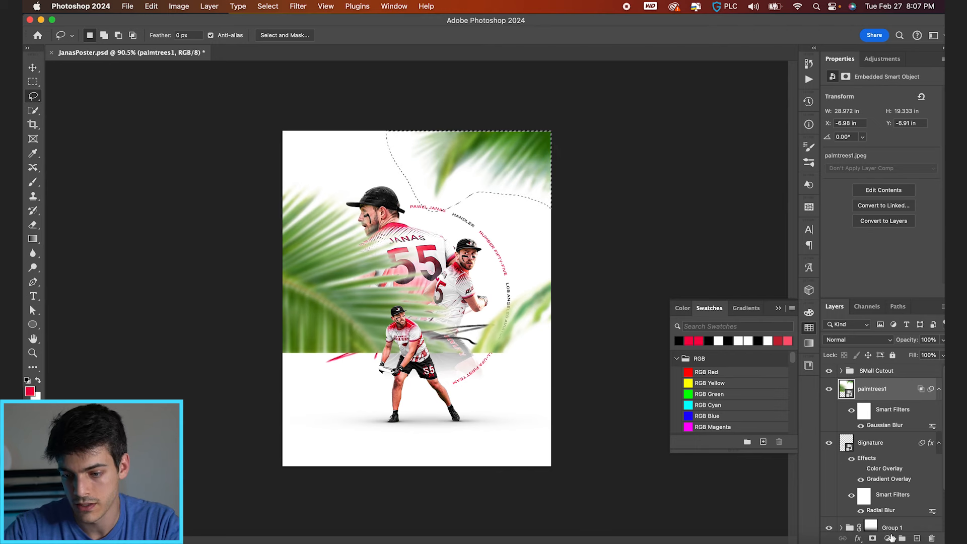
click(873, 538)
key(v)
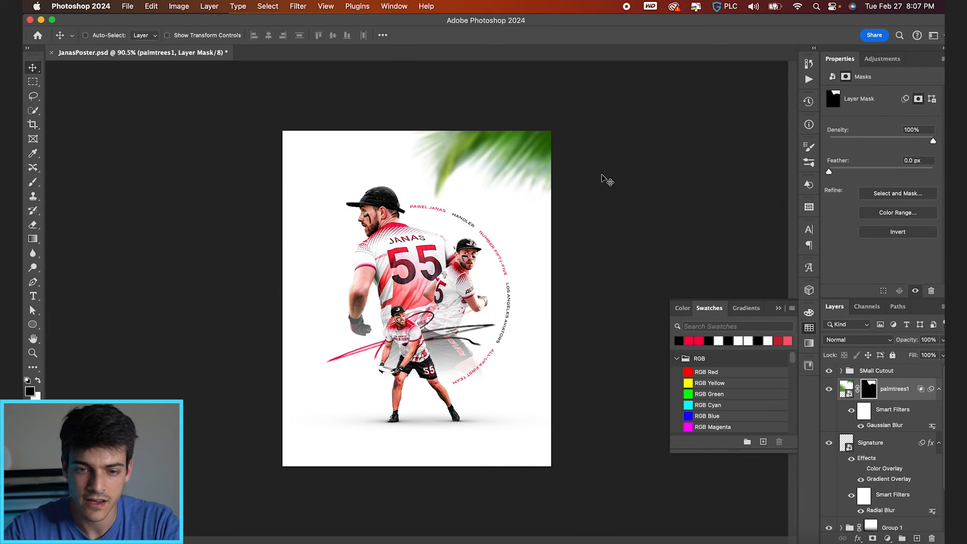
Shift the masked palm frond farther right into the poster's upper-right corner and check the whole composition.
key(super+0)
drag(613, 194, 624, 179)
key(super+0)
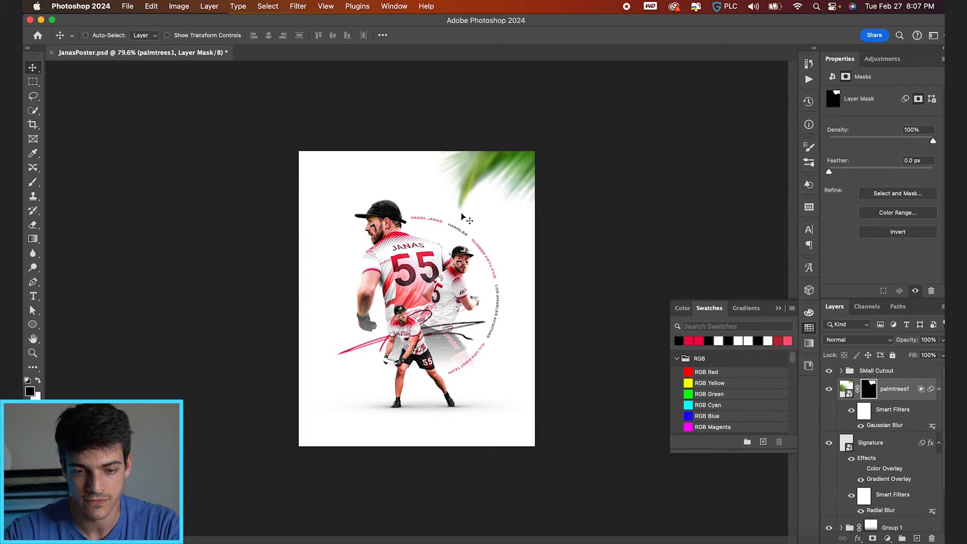
key(super+equal)
key(super+minus)
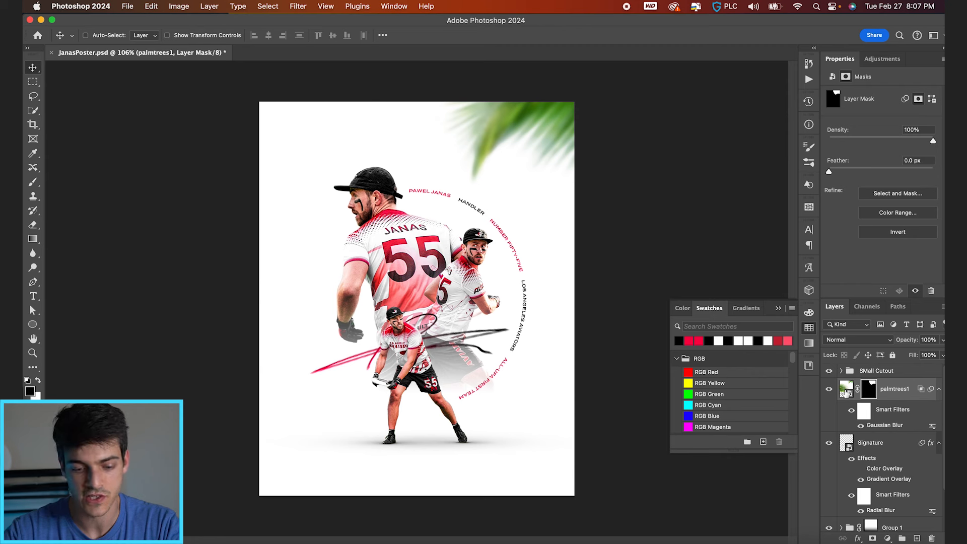
Duplicate the palmtrees1 layer, move the copy toward the poster's lower left, and delete the copy's layer mask.
click(846, 391)
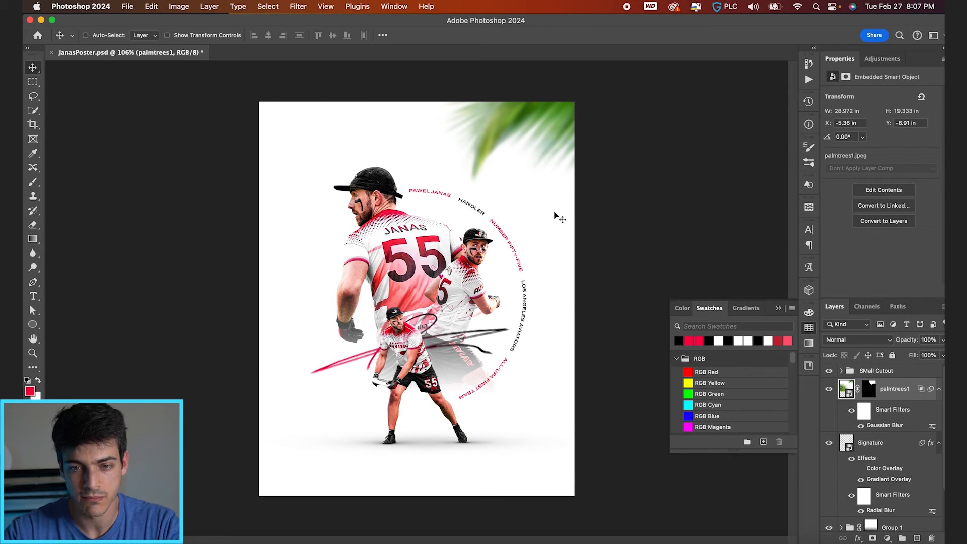
key(super+j)
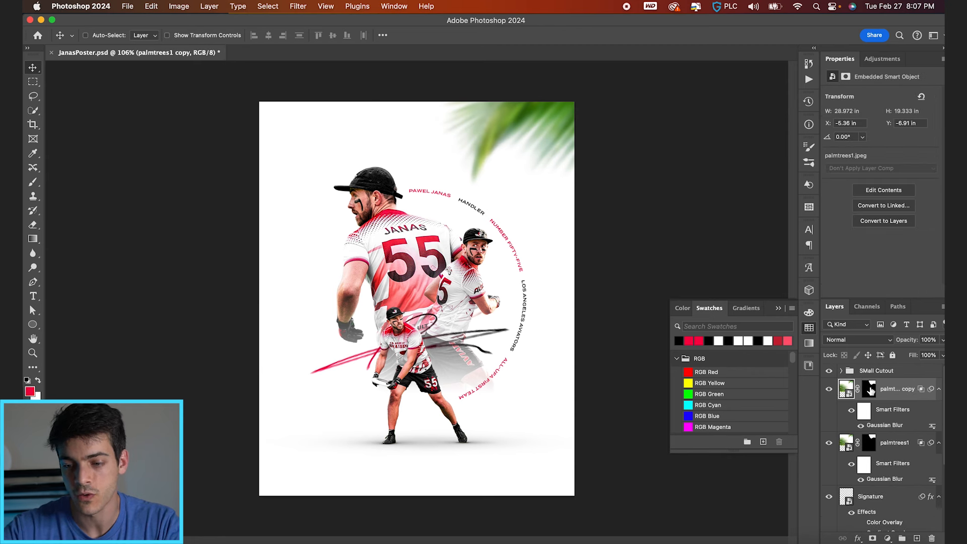
shift+click(869, 388)
drag(574, 261, 515, 460)
right_click(866, 398)
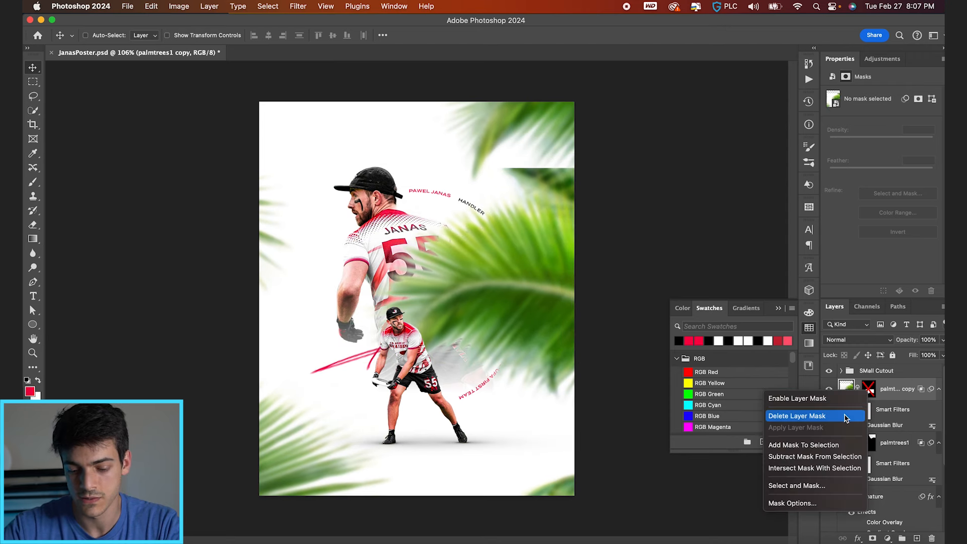
click(806, 417)
Lasso the frond in the poster's lower-left corner and mask the palmtrees1 copy layer to that selection.
key(l)
mouse_move(439, 507)
mouse_down()
mouse_move(417, 507)
mouse_move(325, 394)
mouse_move(191, 466)
mouse_move(348, 504)
mouse_up()
drag(410, 543, 412, 540)
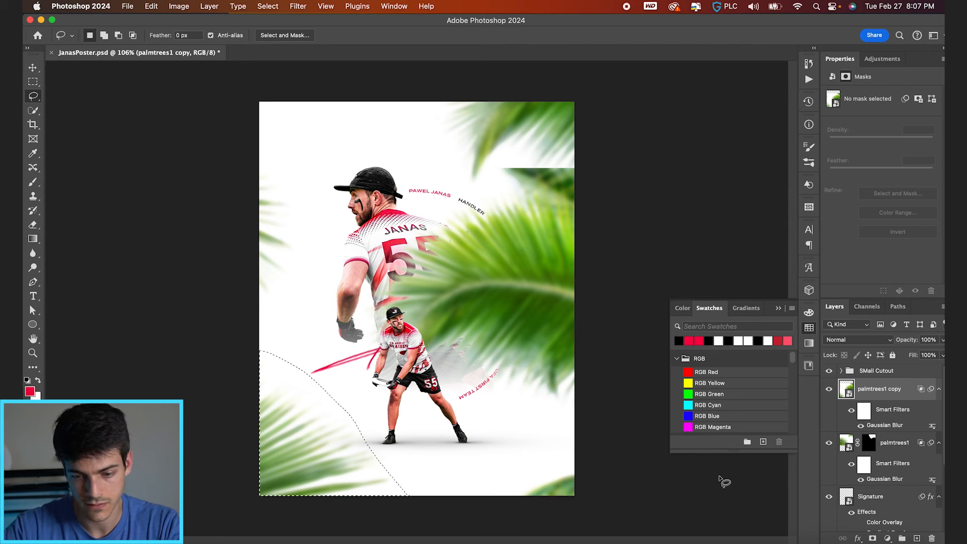
click(873, 538)
key(v)
Enlarge the lower-left palm frond to about 112% and adjust its position in the corner.
key(super+t)
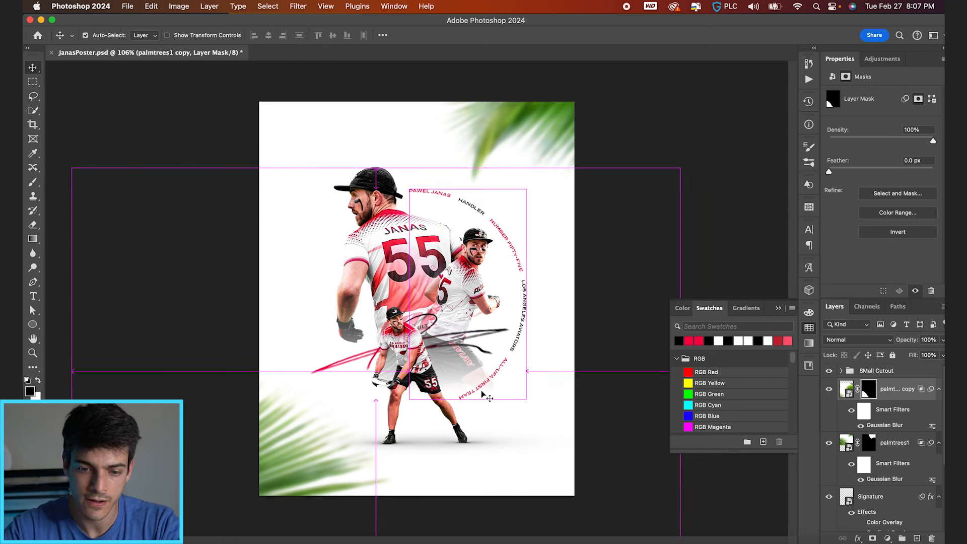
drag(721, 152, 721, 142)
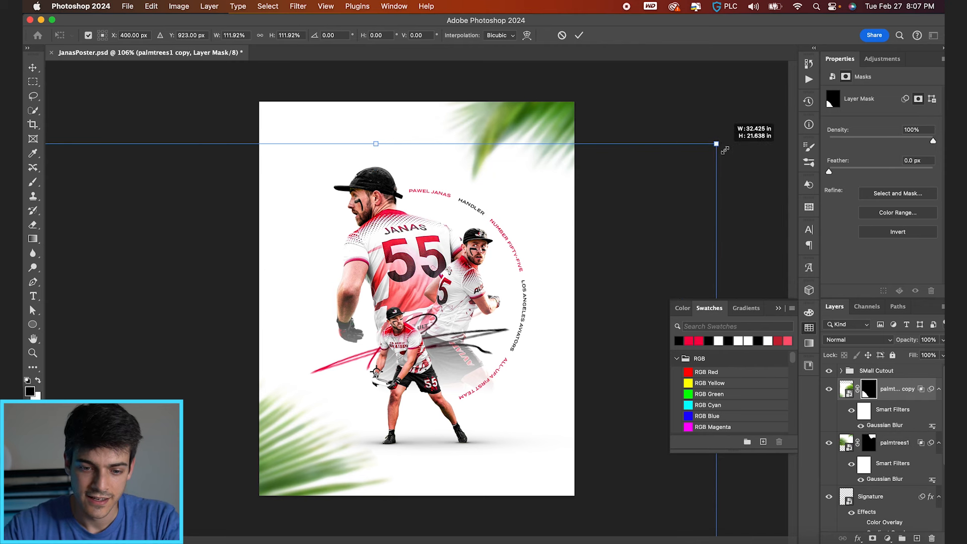
key(Return)
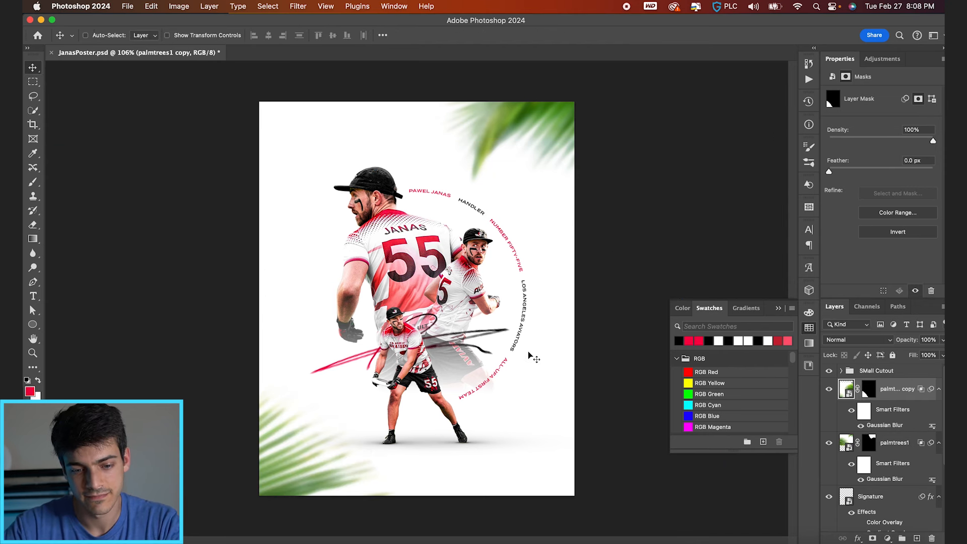
mouse_move(523, 380)
mouse_down()
mouse_move(499, 351)
mouse_move(508, 379)
mouse_up()
Set the lower-left frond's Gaussian Blur radius to 8.5 pixels and move the frond slightly right.
double_click(881, 426)
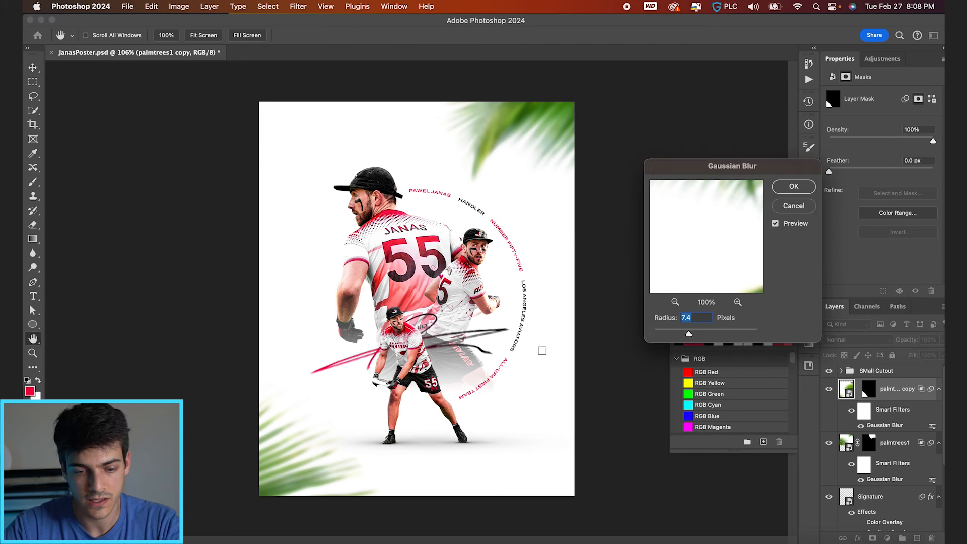
drag(692, 337, 691, 336)
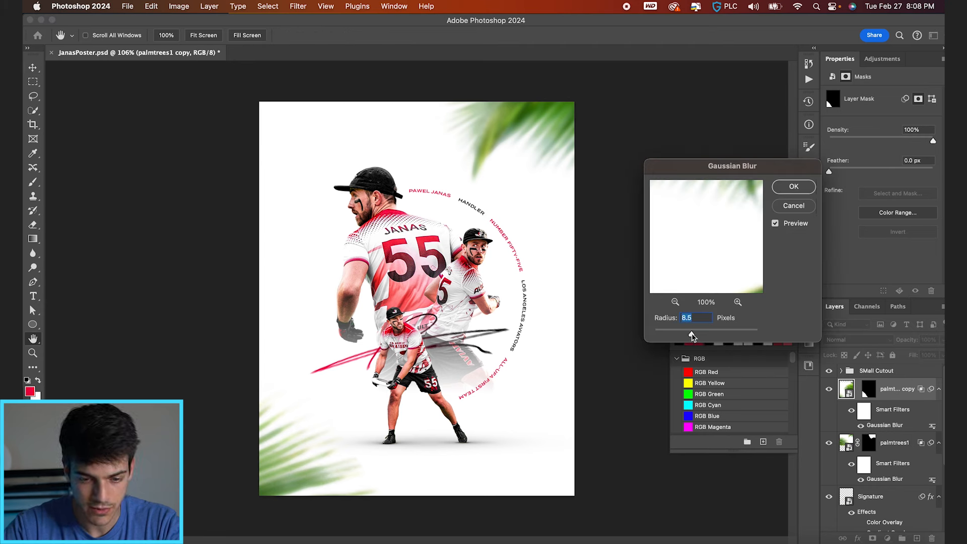
key(Return)
mouse_move(401, 477)
mouse_down()
mouse_move(437, 479)
mouse_move(419, 478)
mouse_up()
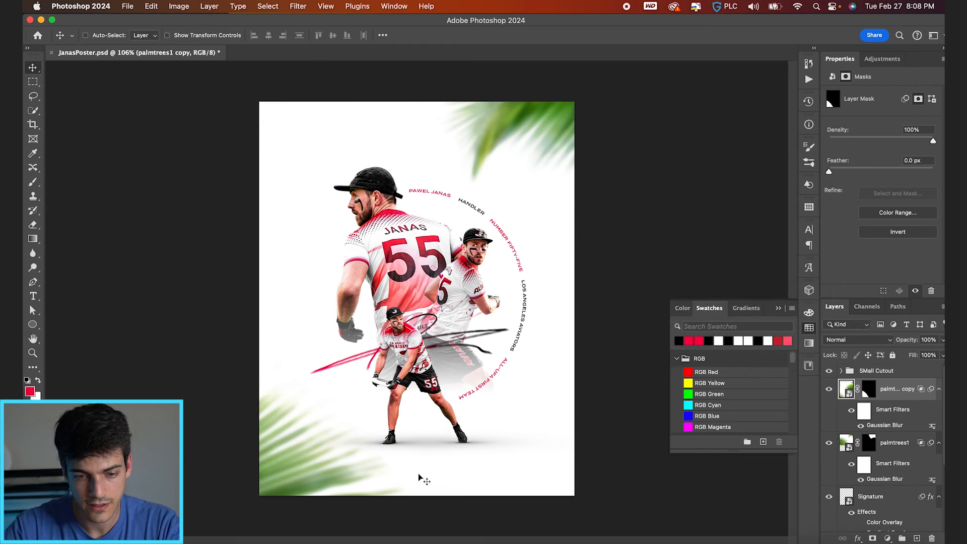
scroll(865, 440, down, 2)
scroll(865, 440, up, 2)
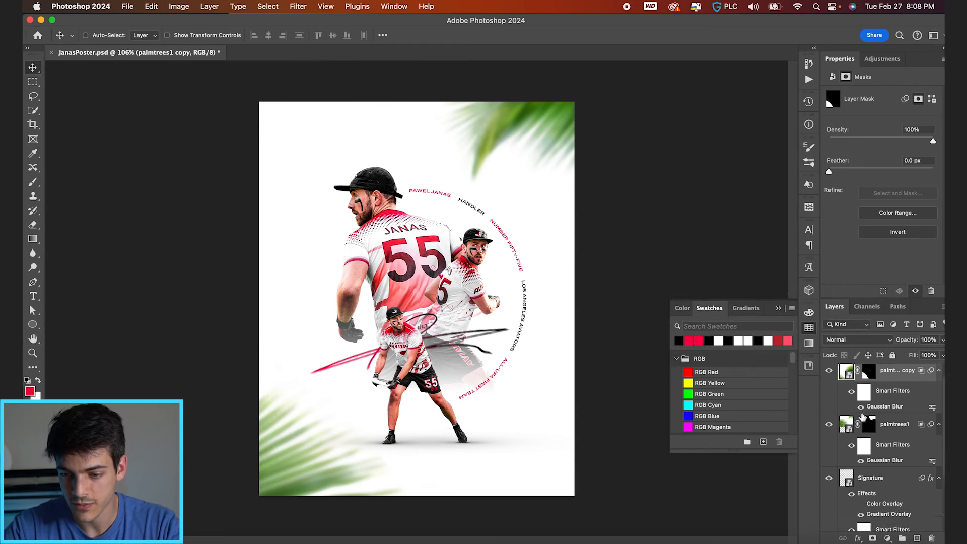
Add an empty layer above the palm fronds and preview LAPalmTrees copy.jpeg and LAPalmTrees2 copy.jpeg in Finder.
key(super+shift+alt+n)
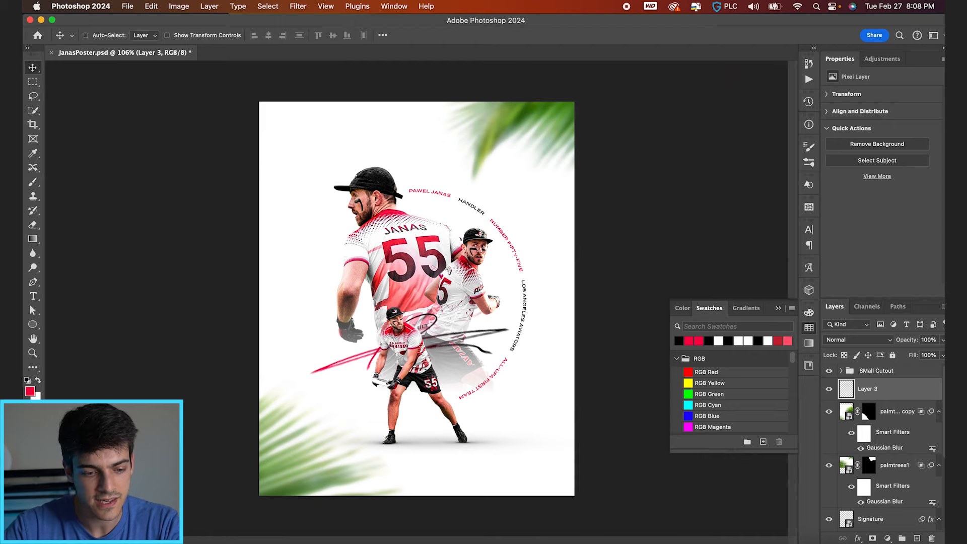
key(super+Tab)
click(206, 159)
click(191, 155)
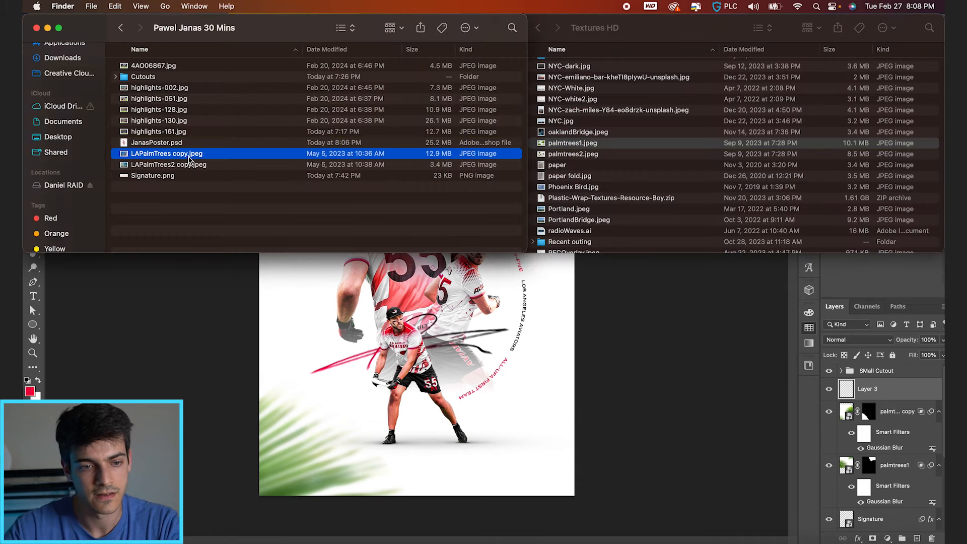
key(space)
key(Down)
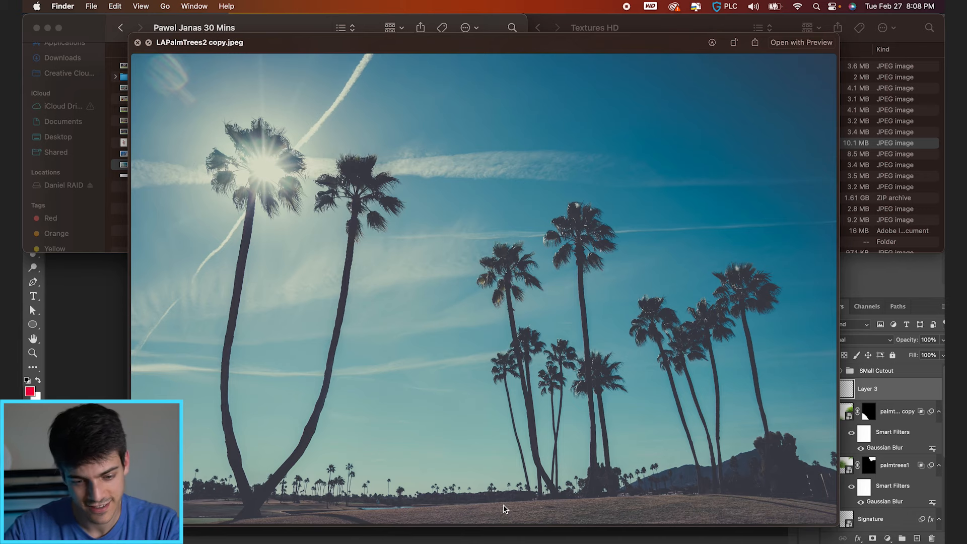
key(space)
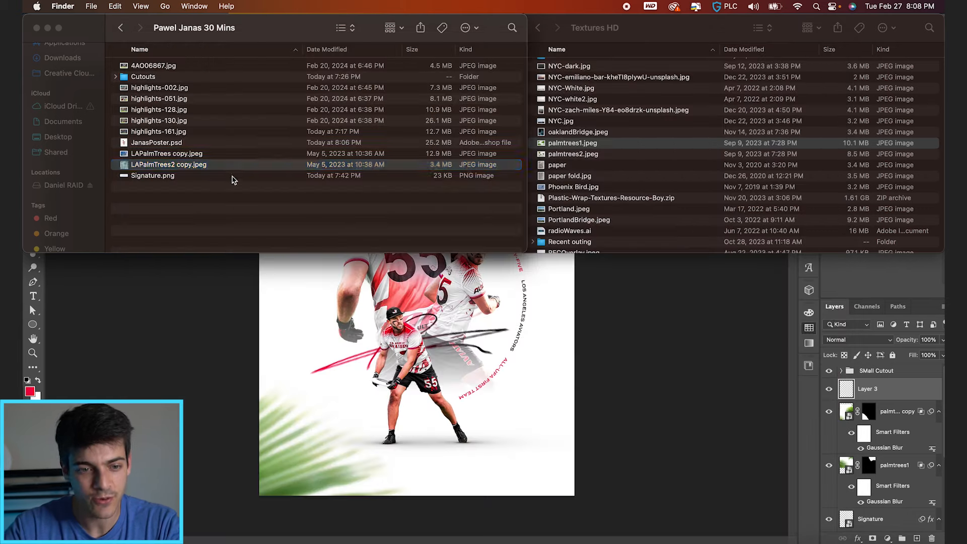
Place LAPalmTrees2 copy.jpeg in the Photoshop poster, scale it to about 208%, and move it up and left behind the small player cutout.
drag(186, 168, 376, 377)
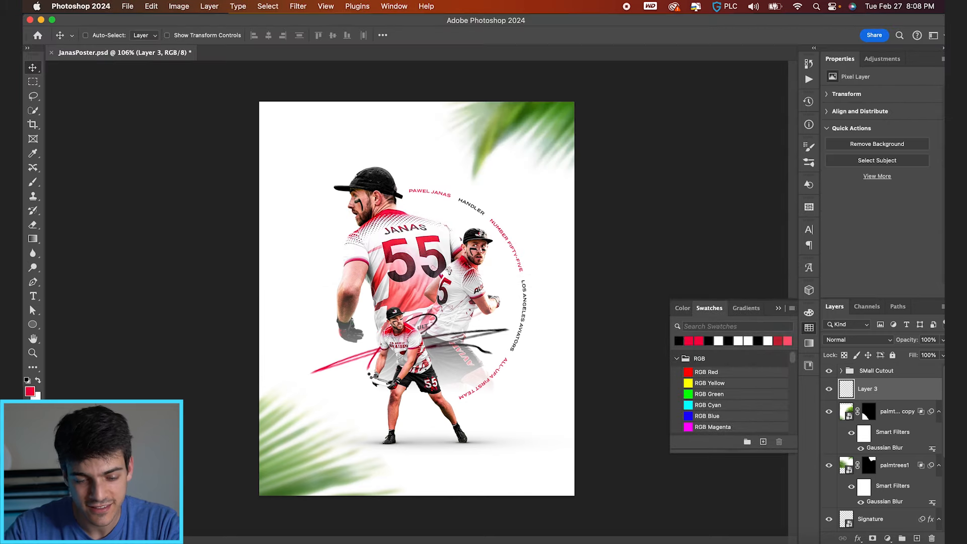
drag(575, 190, 755, 84)
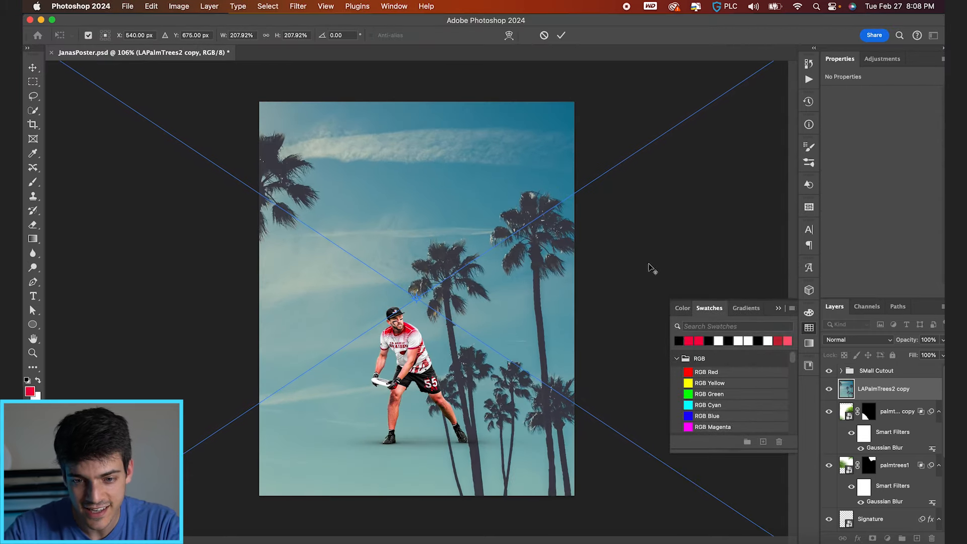
drag(578, 276, 479, 176)
key(Return)
Draw a closed black Pen shape about 1212 by 273 px over the ground below the palm trees, extending past the poster's lower edge.
key(p)
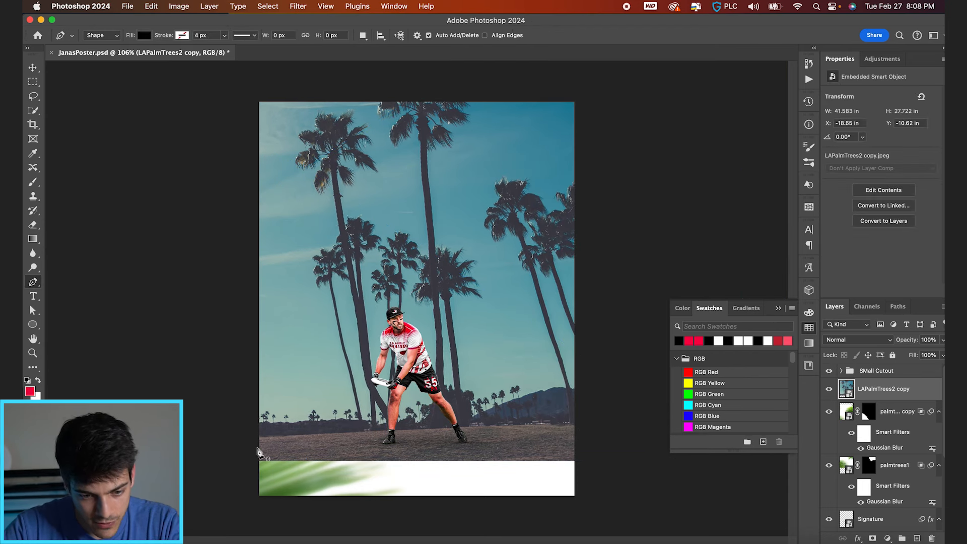
click(257, 437)
drag(468, 428, 477, 427)
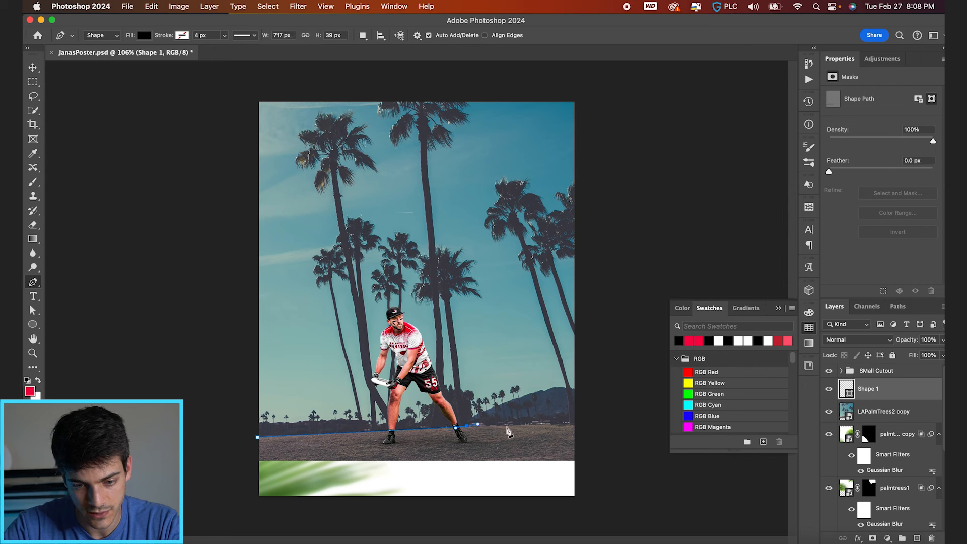
click(526, 425)
key(super+z)
key(super+z)
click(327, 435)
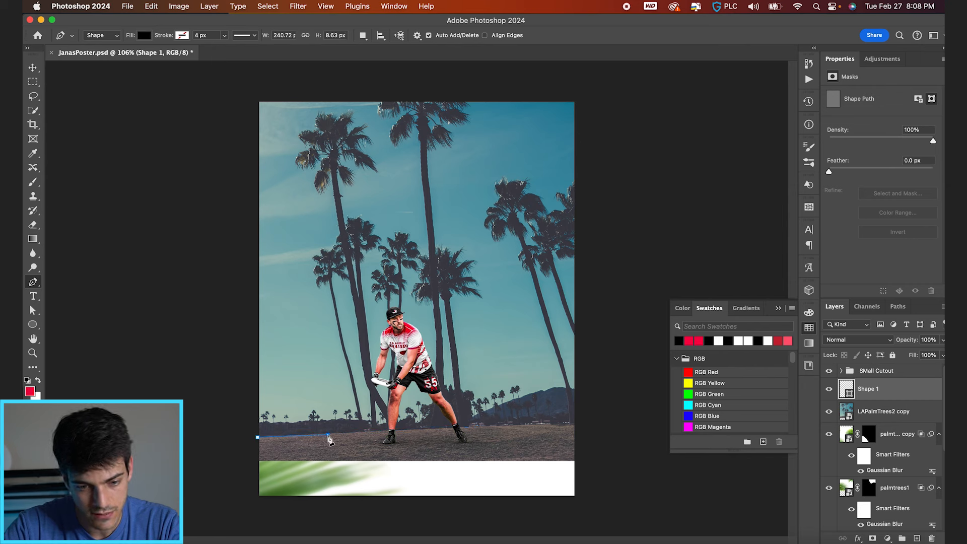
drag(586, 433, 615, 444)
click(585, 505)
click(245, 510)
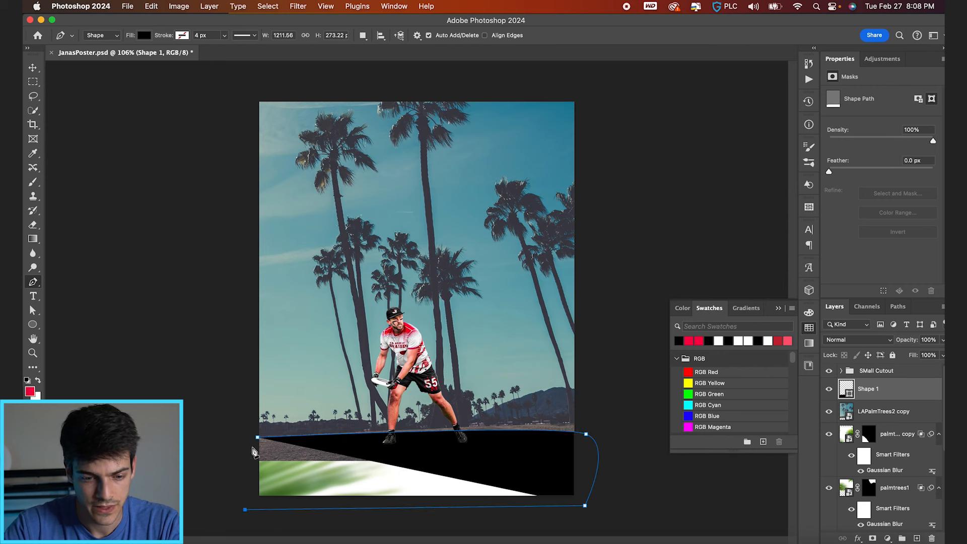
click(258, 439)
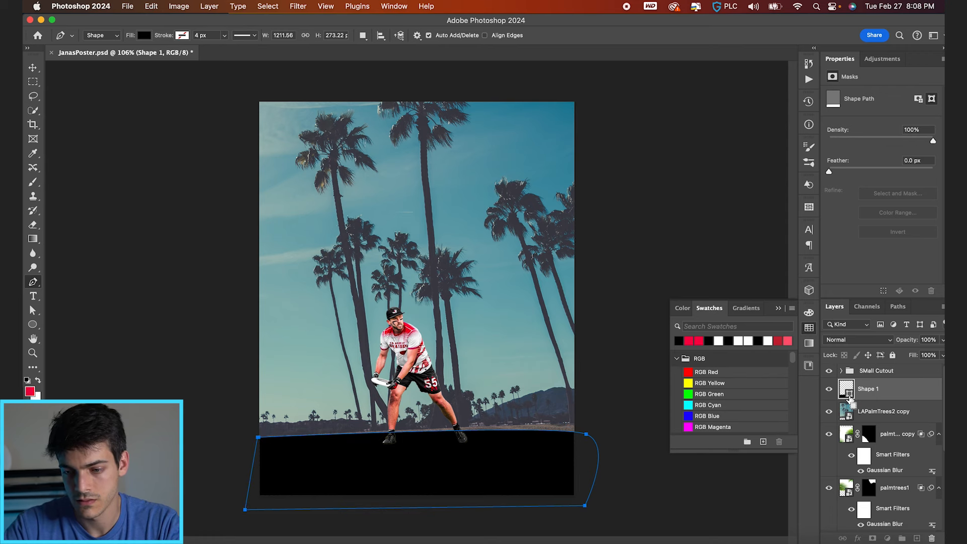
Mask the LAPalmTrees2 copy layer to the outline of Shape 1 and hide the Shape 1 layer.
super+click(847, 389)
click(866, 411)
click(873, 538)
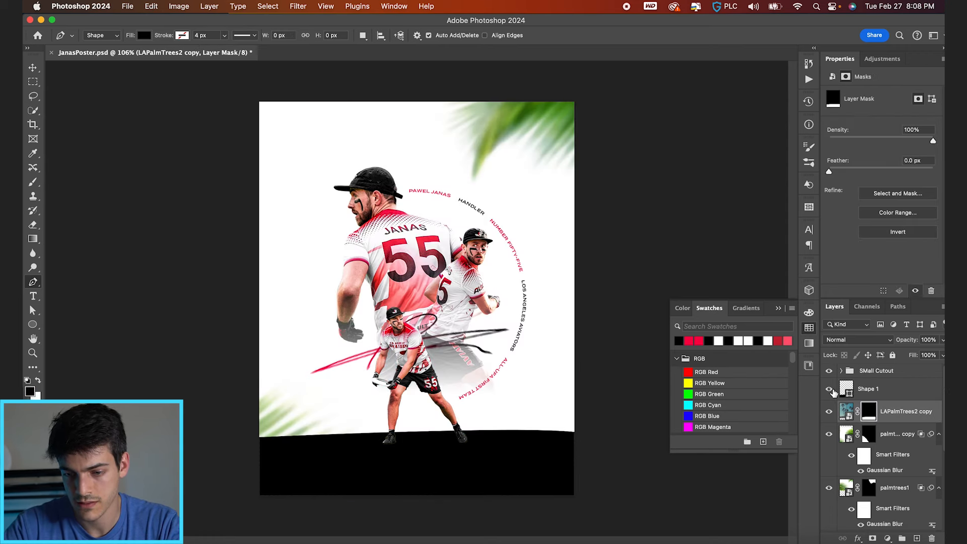
click(828, 388)
Move the masked LAPalmTrees2 copy layer below the palm frond layers, directly above the Signature layer.
click(846, 411)
key(v)
drag(838, 418, 849, 527)
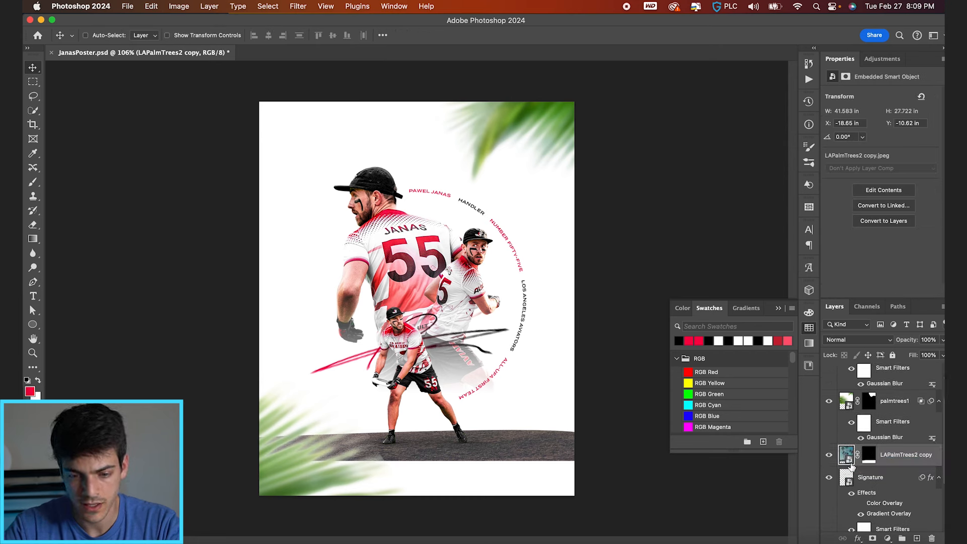
Rasterize the LAPalmTrees2 copy layer and extend its ground over the empty strip at the poster's bottom with Content-Aware Fill.
right_click(888, 462)
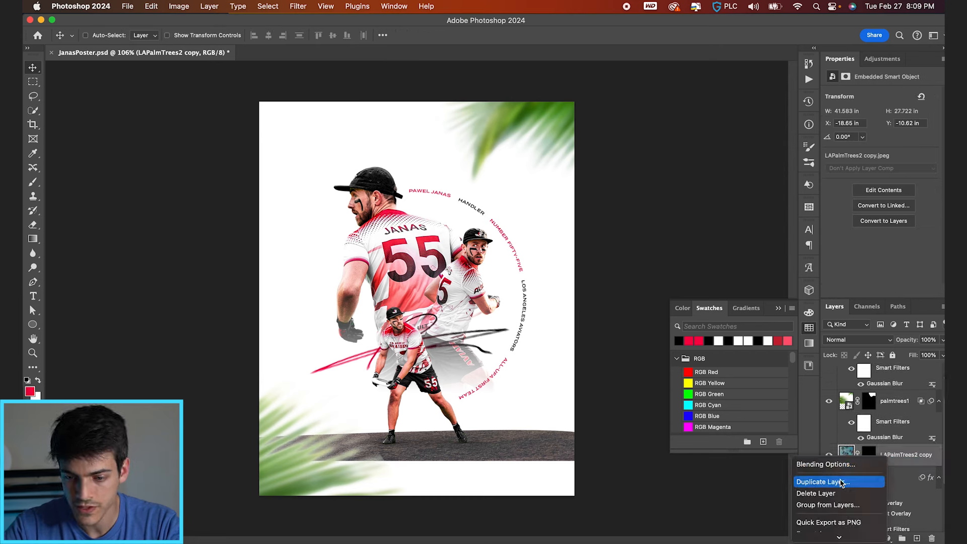
click(834, 215)
key(m)
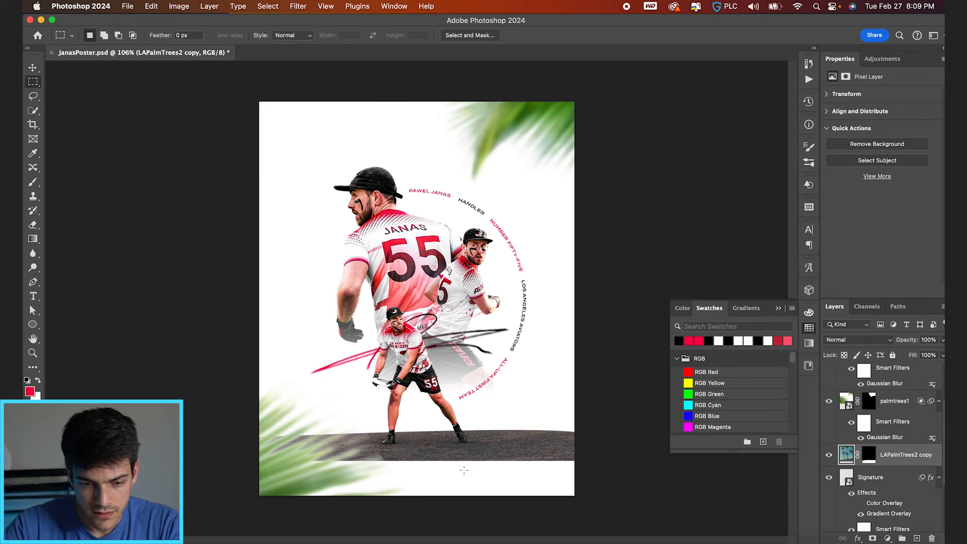
mouse_move(240, 458)
mouse_down()
mouse_move(425, 500)
mouse_move(575, 498)
mouse_up()
key(w)
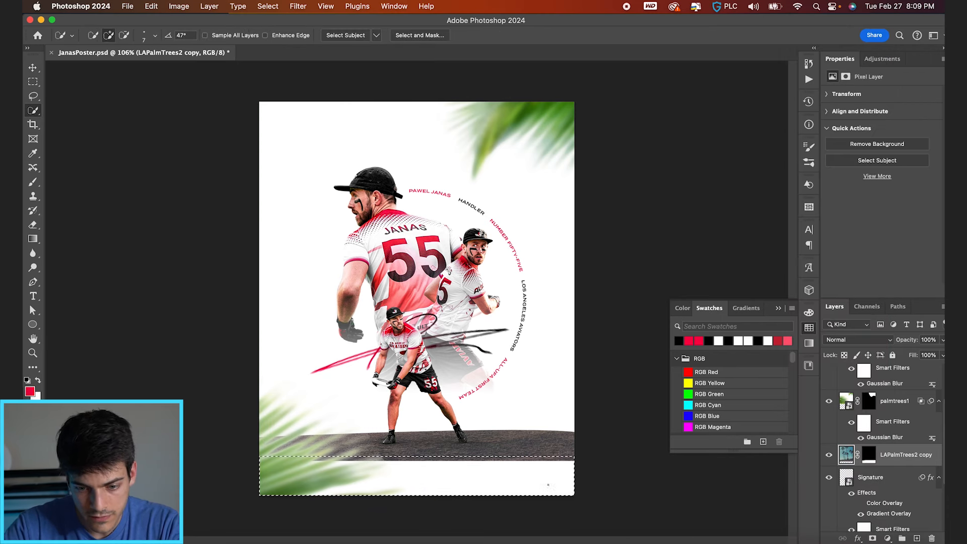
right_click(540, 465)
click(567, 431)
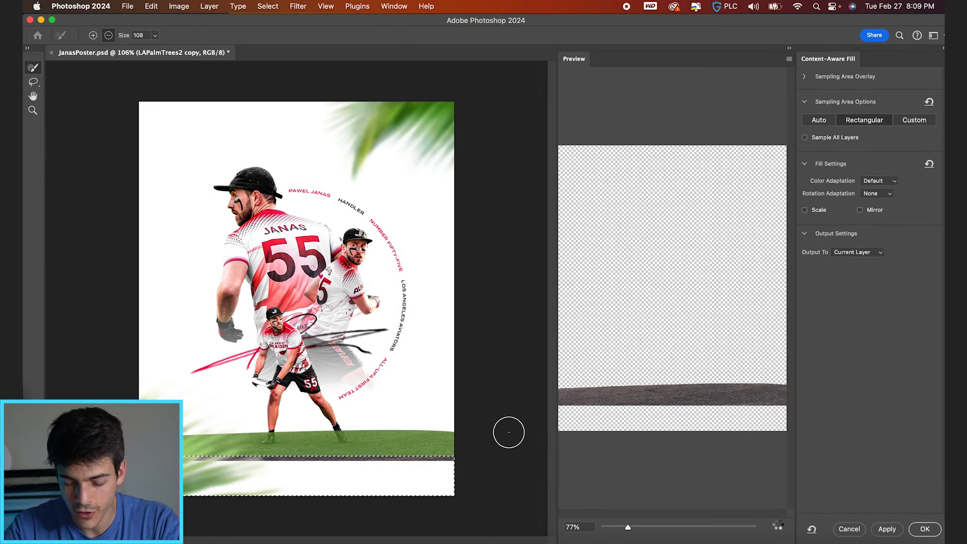
click(925, 529)
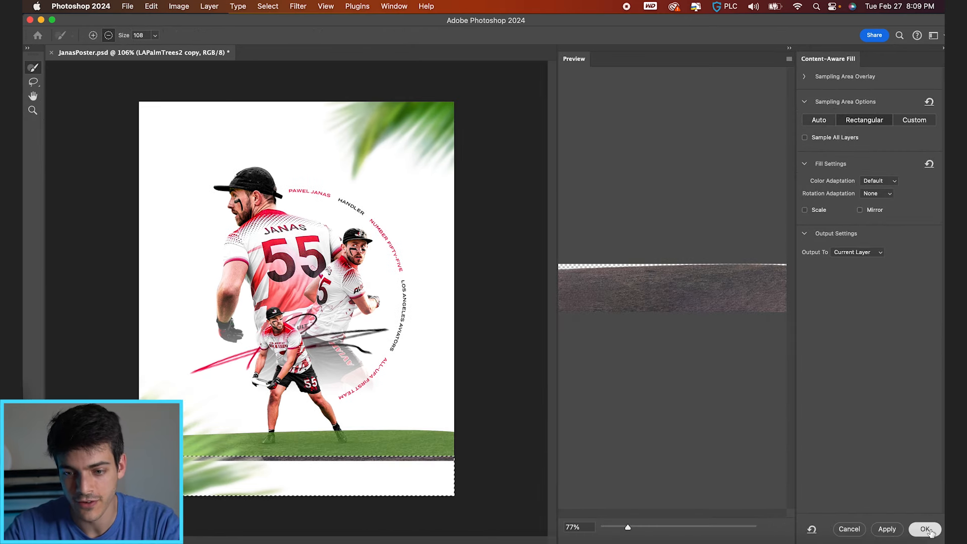
key(ctrl+d)
key(v)
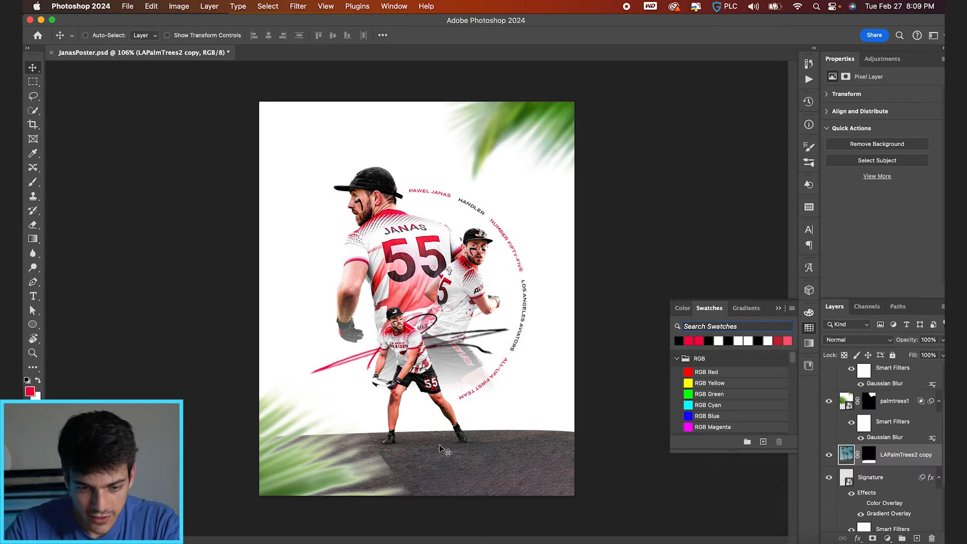
Brighten the ground with a clipped Curves adjustment, raising the highlights, pulling in the white point, and setting a midtone point at input 72, output 100.
click(888, 538)
click(899, 440)
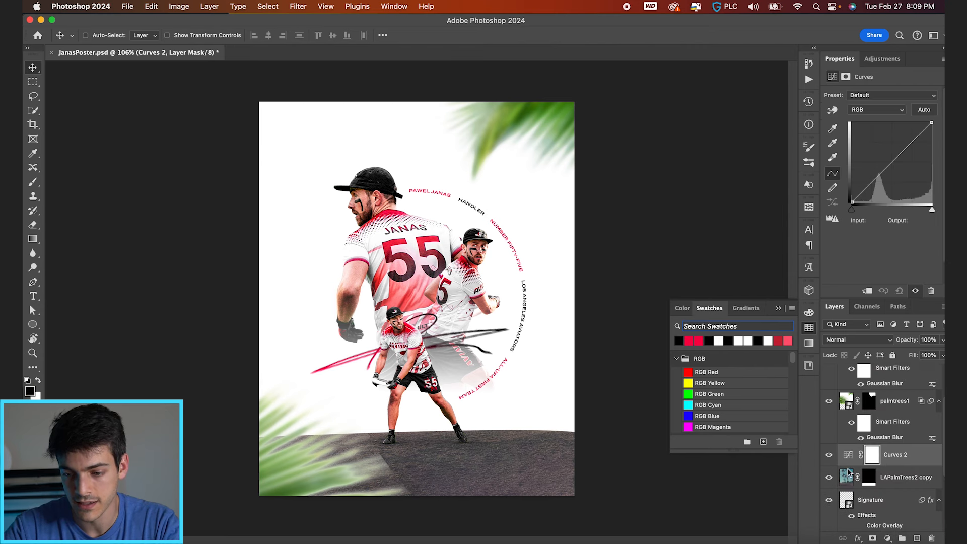
drag(901, 152, 902, 134)
mouse_move(876, 168)
mouse_down()
mouse_move(876, 182)
mouse_move(877, 172)
mouse_up()
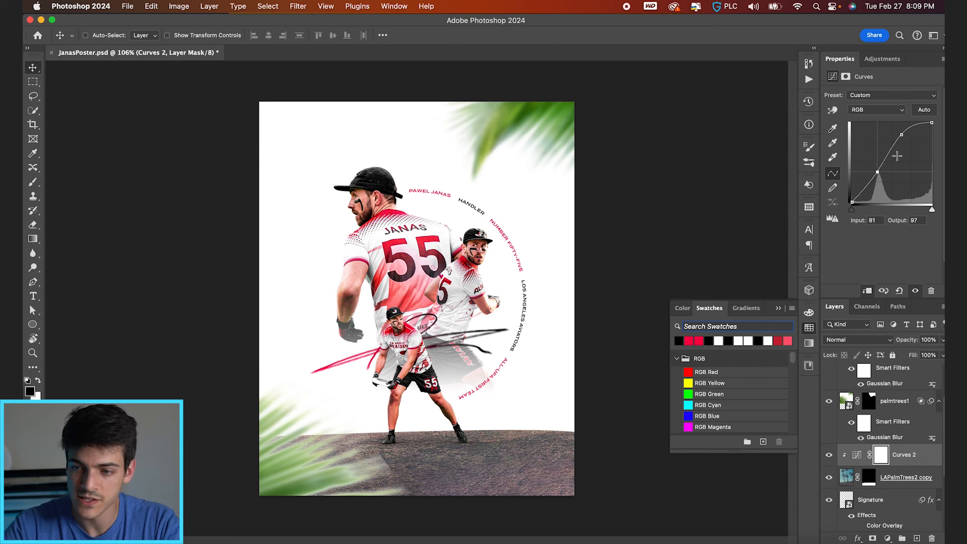
drag(932, 122, 897, 133)
drag(877, 172, 875, 164)
click(851, 202)
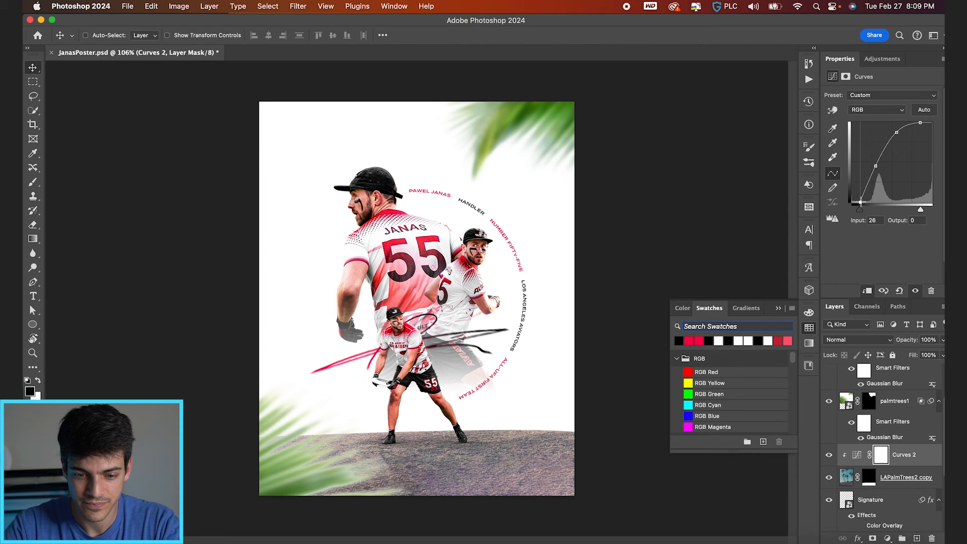
drag(878, 166, 877, 173)
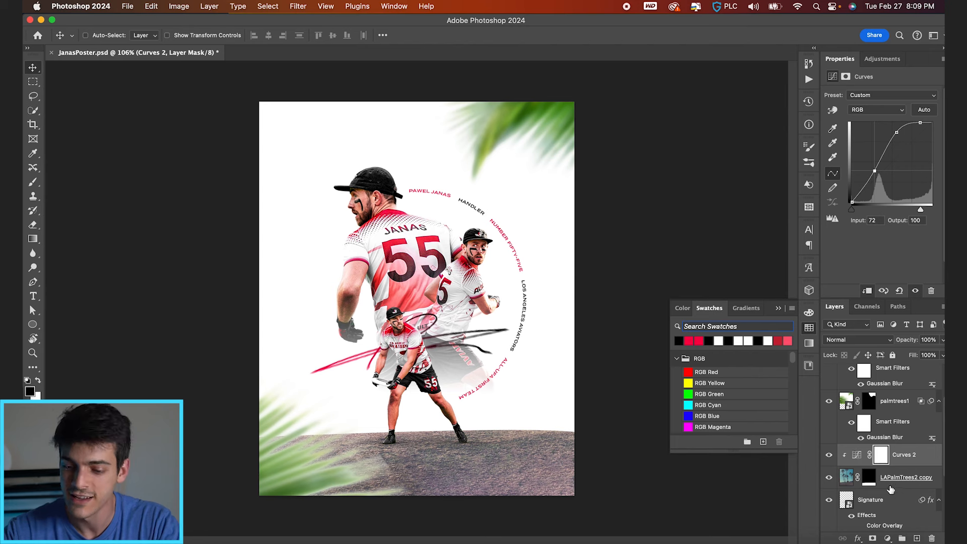
Hide the ground, its Curves adjustment, and both palm frond layers, and save the poster.
click(829, 476)
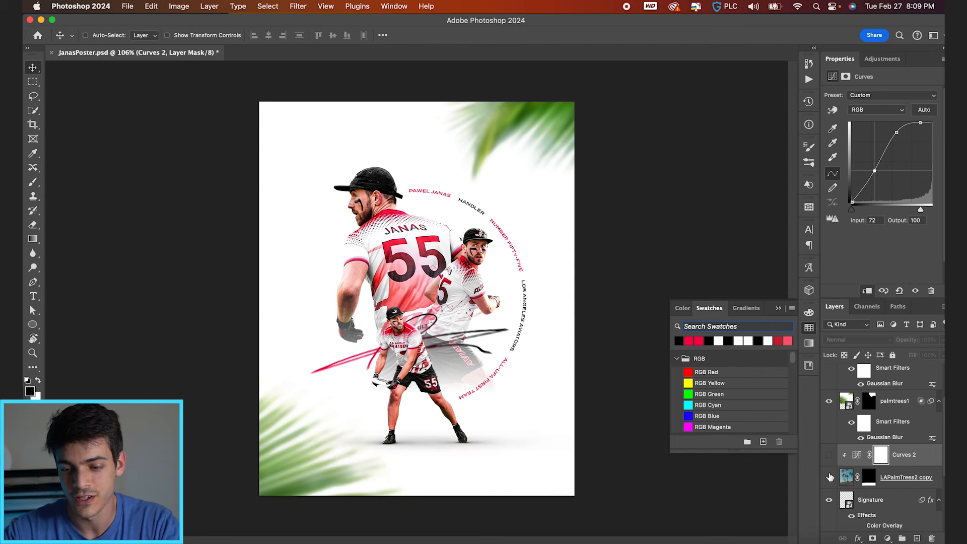
scroll(830, 453, up, 3)
click(829, 424)
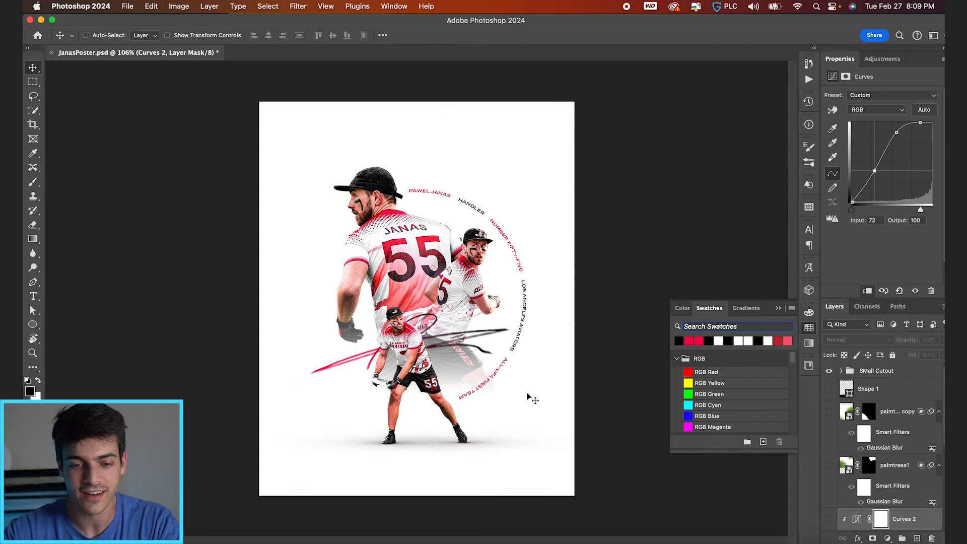
key(super+s)
key(super+0)
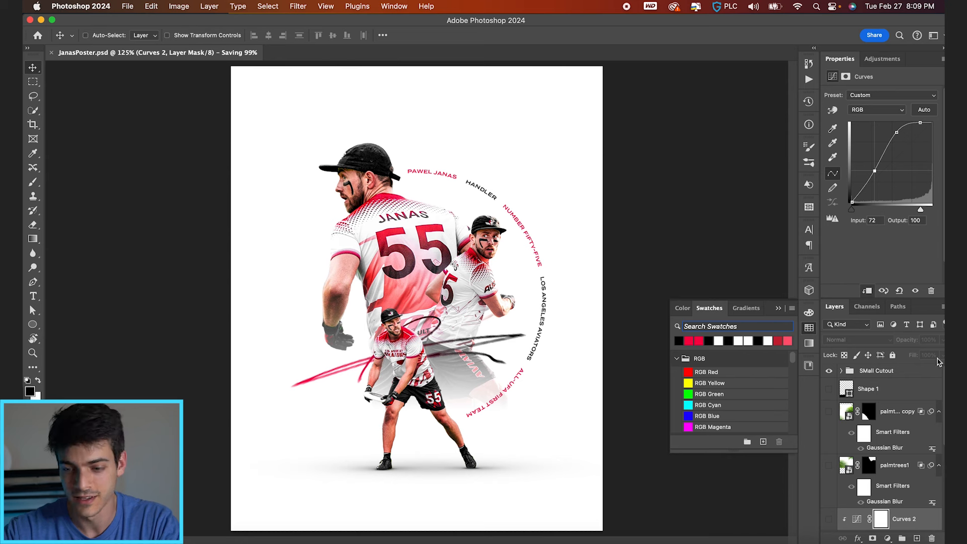
Select the SMall Cutout group, switch to Finder, and preview the images in the Light Leaks folder of Textures HD.
click(859, 374)
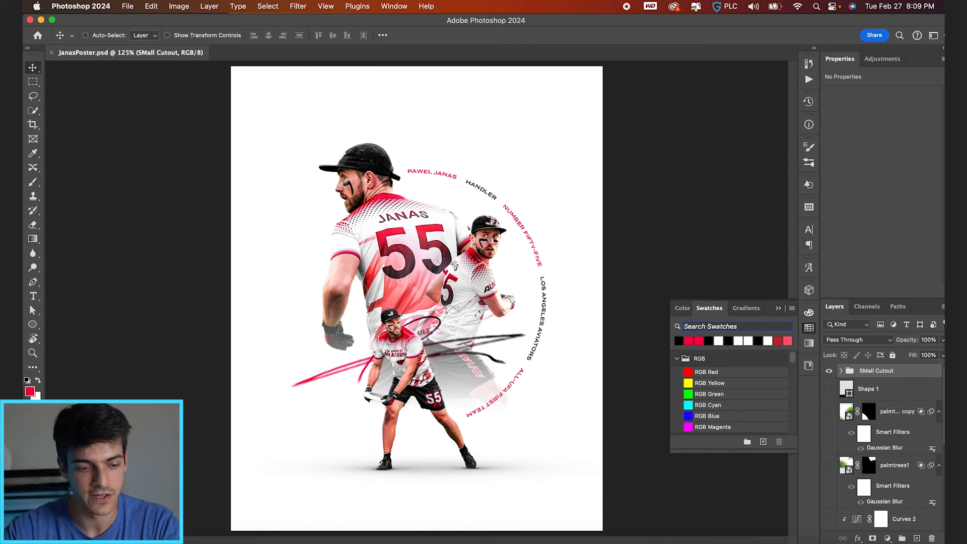
key(super+Tab)
scroll(586, 199, up, 5)
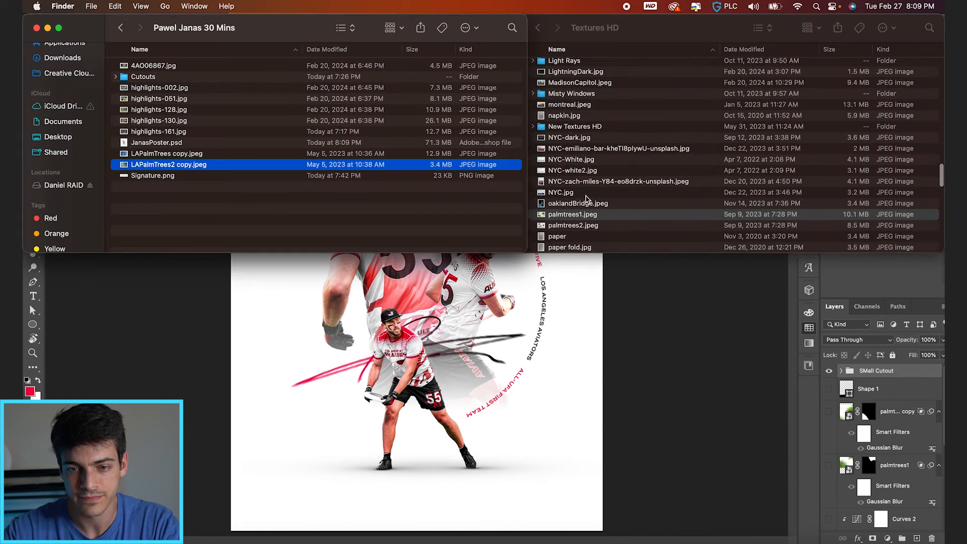
click(587, 203)
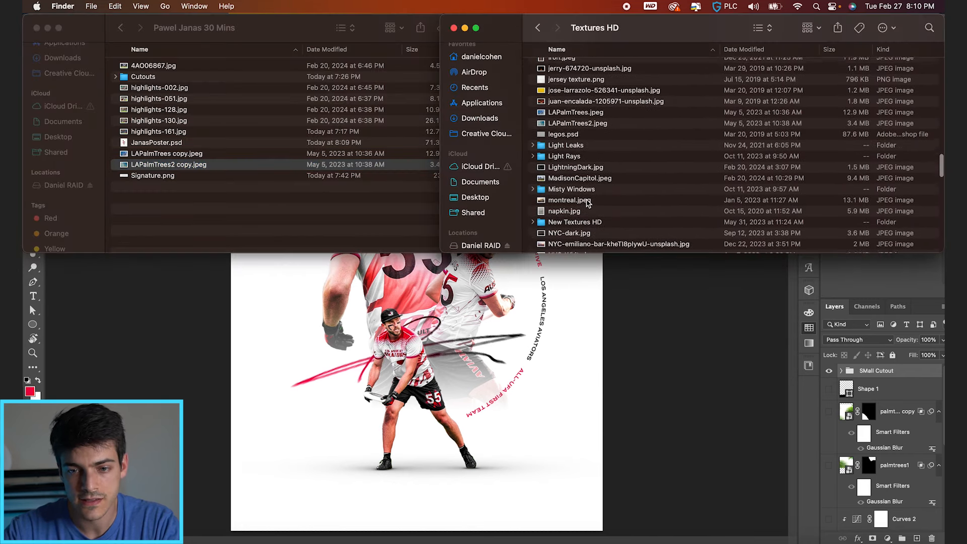
scroll(579, 166, up, 2)
click(578, 149)
key(Right)
key(Down)
key(Down)
key(space)
key(Down)
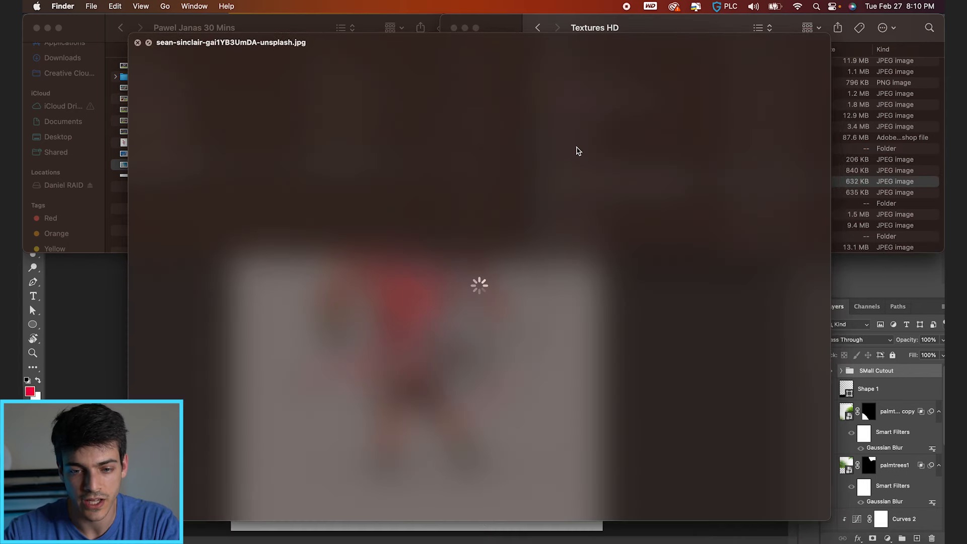
key(Up)
key(space)
Place the light-leak JPEG ending in 1xZ0SqLPE4E-unsplash into the Photoshop poster, scaled to about 28.2 by 18.8 in to cover the whole canvas.
drag(579, 170, 500, 340)
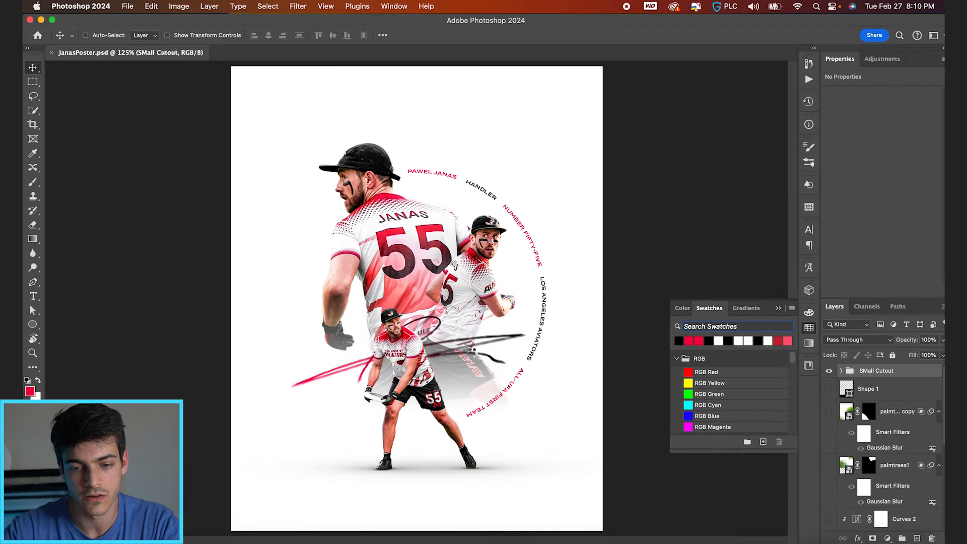
drag(603, 174, 766, 66)
drag(641, 195, 596, 197)
key(Return)
Set the light-leak layer to Screen blending at 75% opacity and save the poster.
click(864, 343)
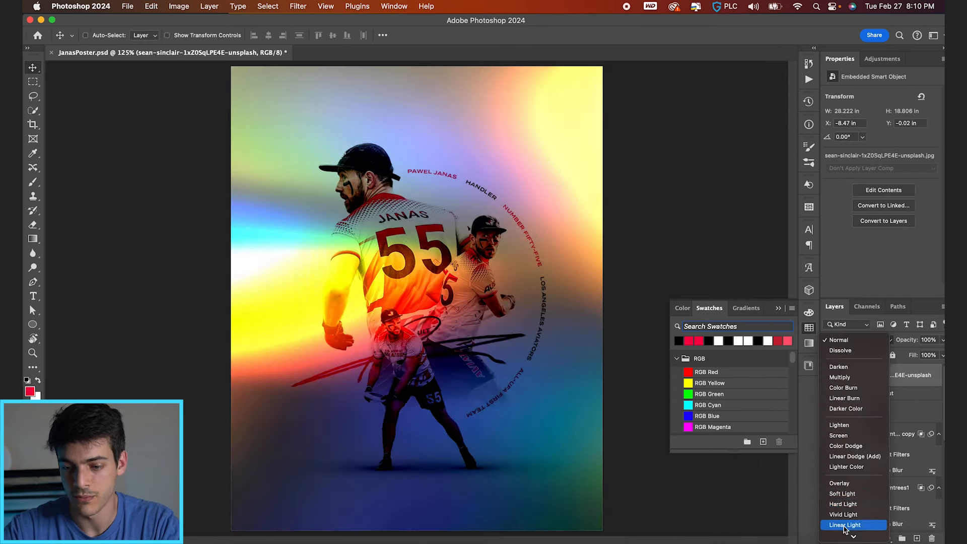
click(856, 434)
scroll(537, 393, down, 3)
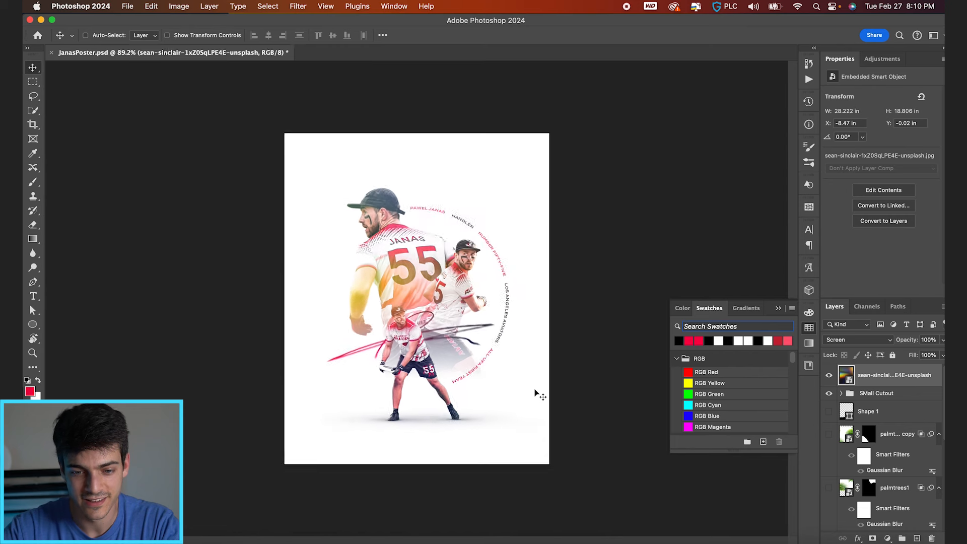
drag(912, 343, 895, 342)
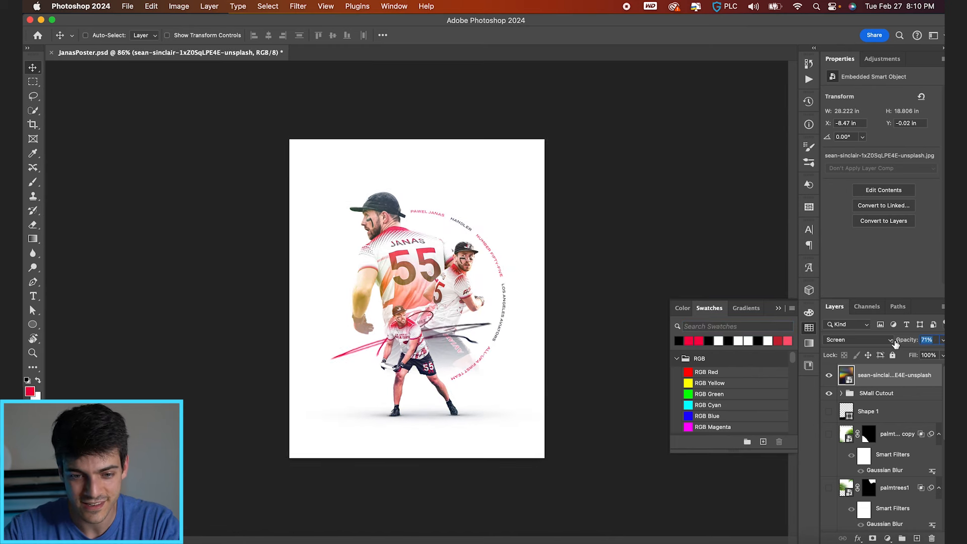
key(super+equal)
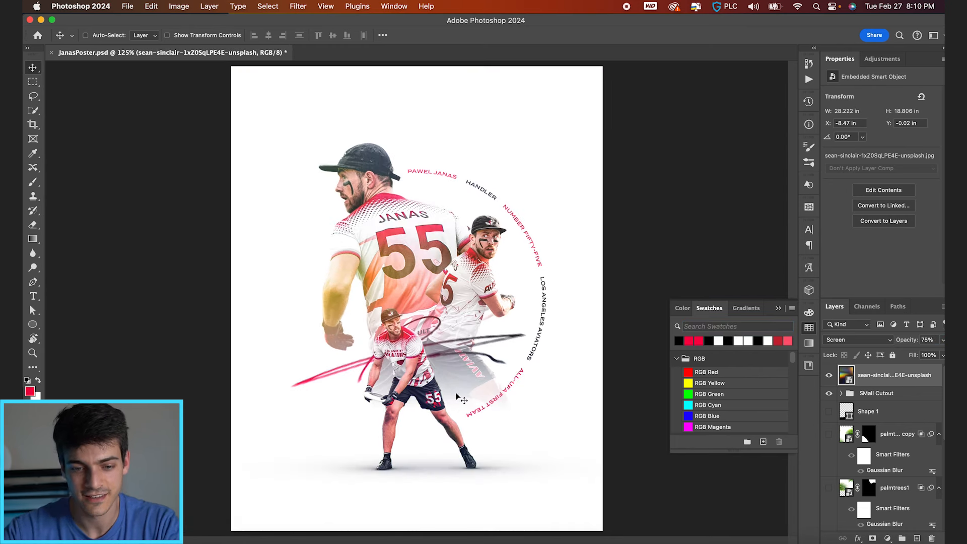
key(super+s)
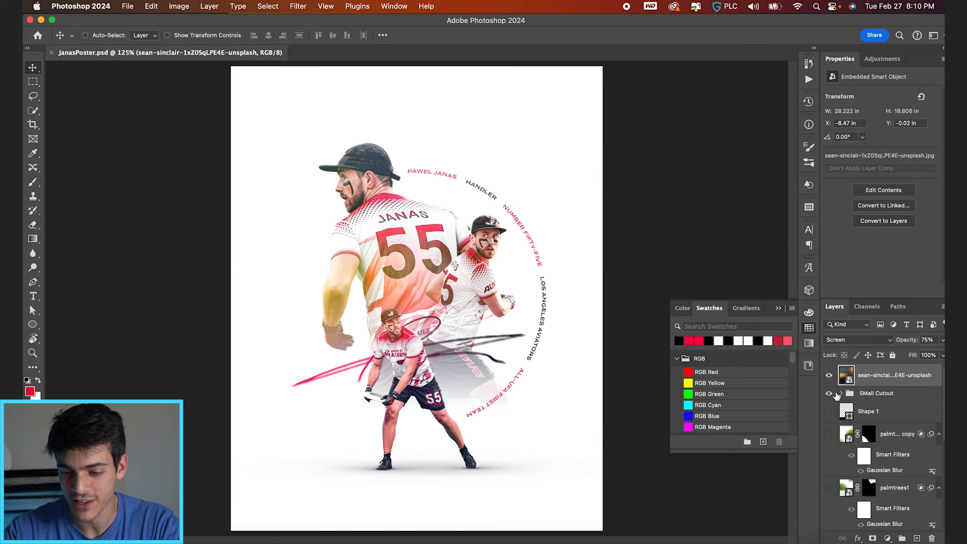
Place the LA Aviators simplified horizontal full-color logo from the AUDL library above the Background, scaled to about 1.97 by 0.54 in and centered near the poster's top.
scroll(839, 450, down, 10)
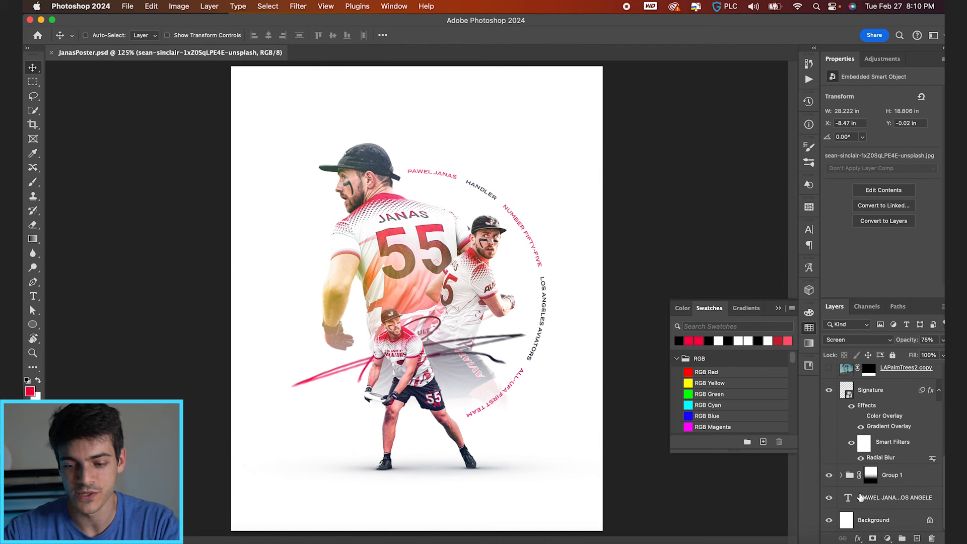
click(848, 518)
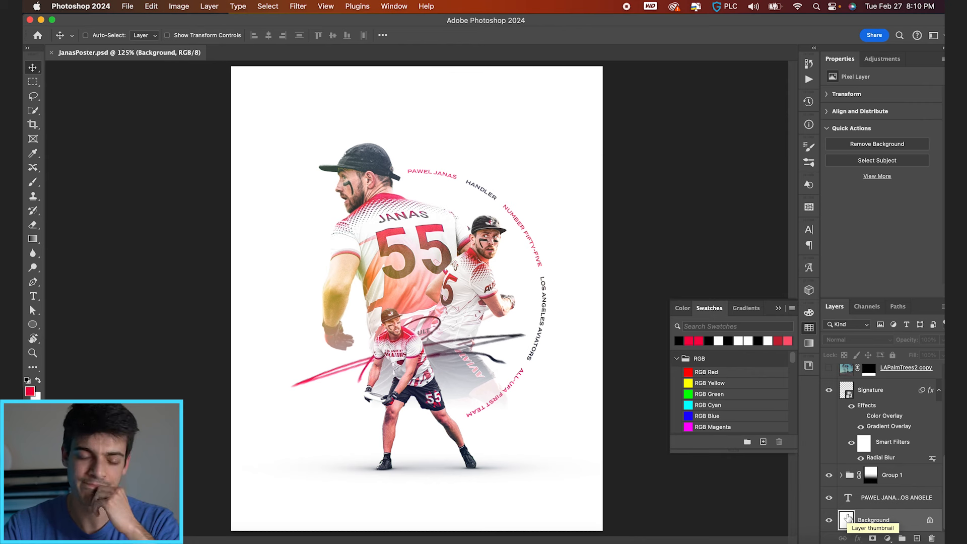
click(809, 366)
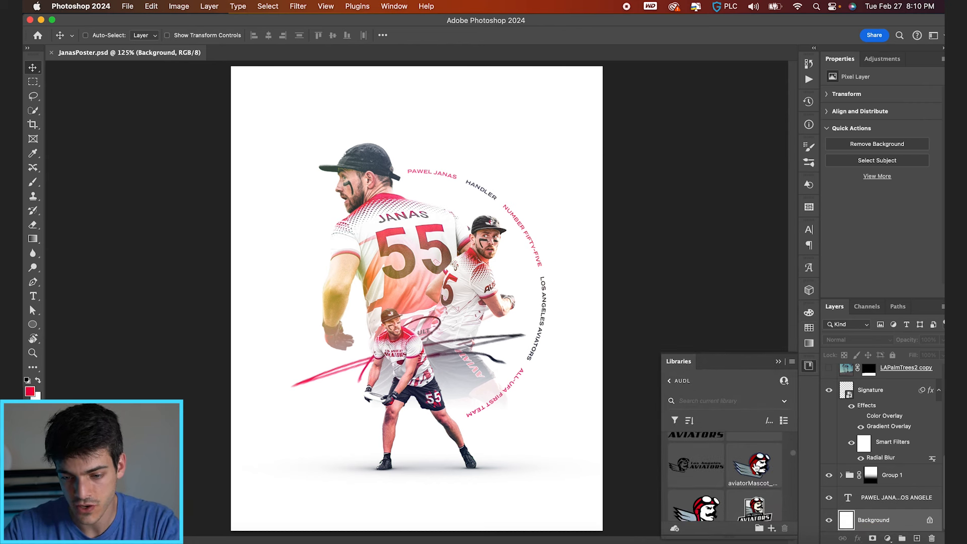
scroll(760, 456, down, 2)
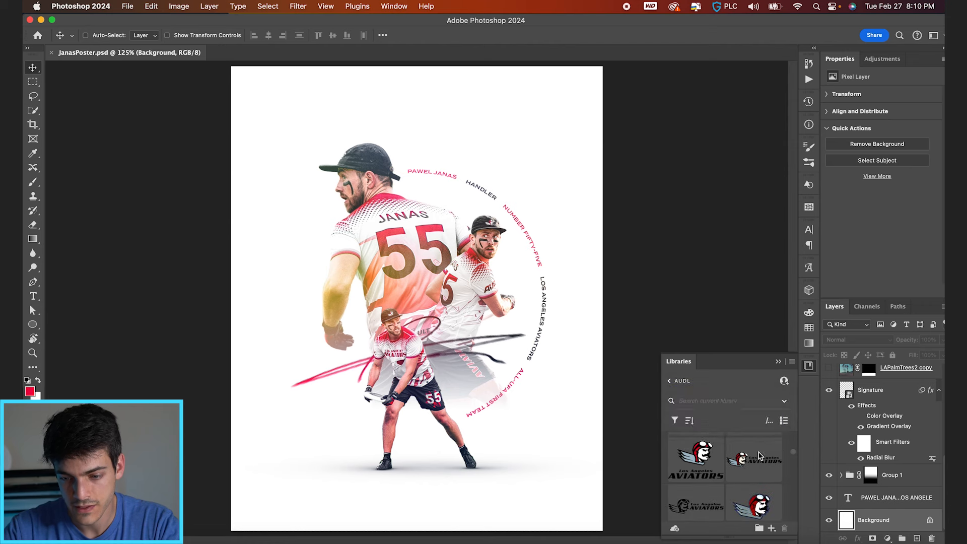
drag(758, 464, 401, 170)
key(Return)
key(super+t)
drag(602, 152, 443, 107)
key(Return)
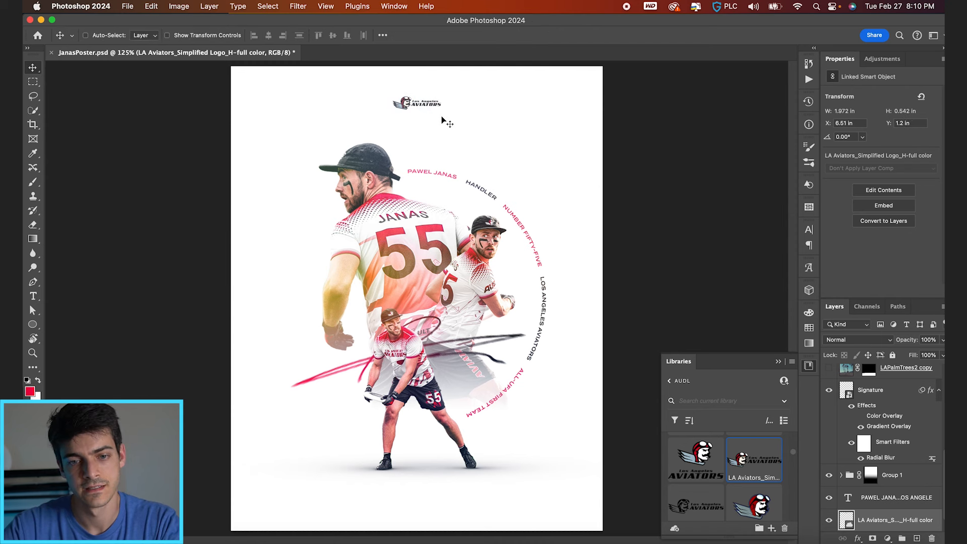
Check the logo's centering and nudge it down to Y 1.45 in against the temporarily shown grid.
key(super+a)
key(super+d)
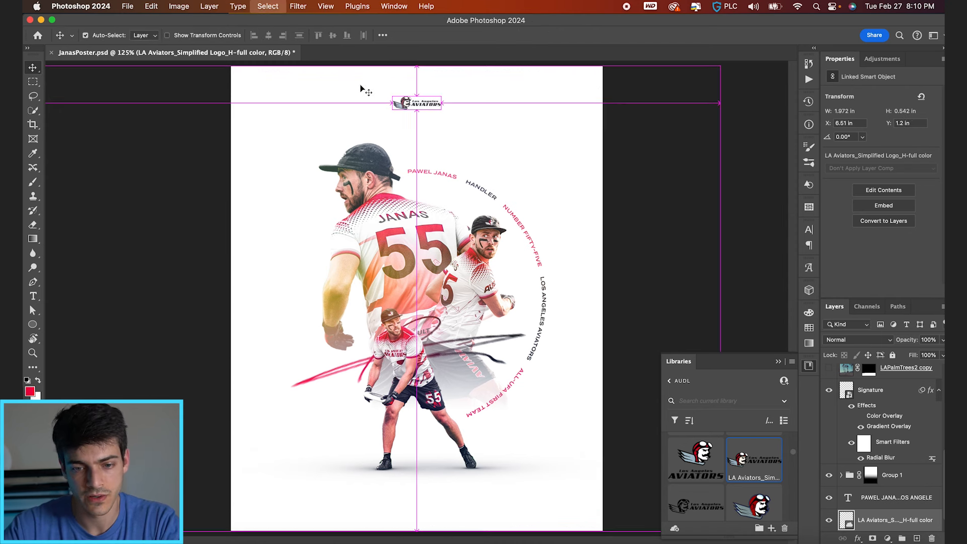
key(super+apostrophe)
key(shift+Down)
key(shift+Down)
key(shift+Down)
key(shift+Up)
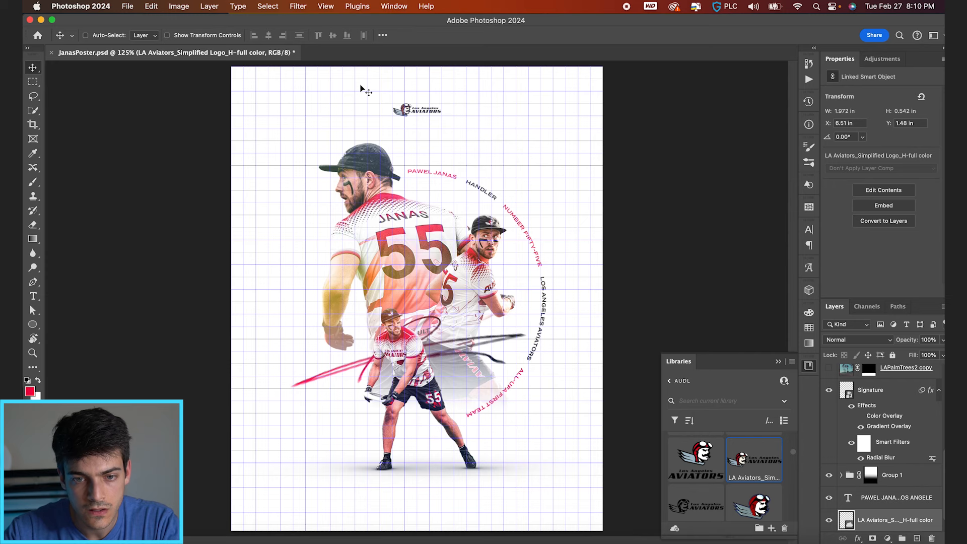
key(Up)
key(super+apostrophe)
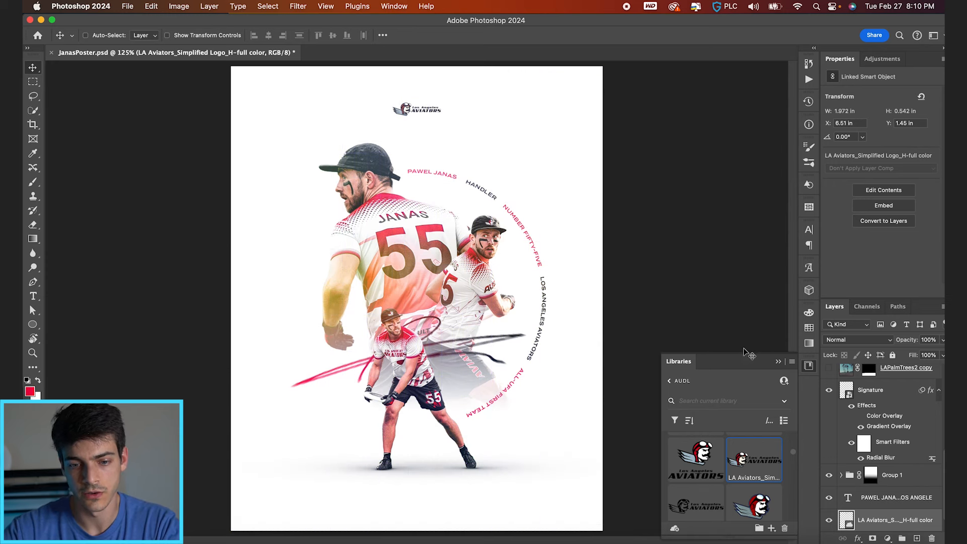
Place UFALogo_Lockup2_Red from the AUDL library's UFA Logos group near the poster's bottom edge, scaled to about 1.71 by 0.35 in.
click(770, 419)
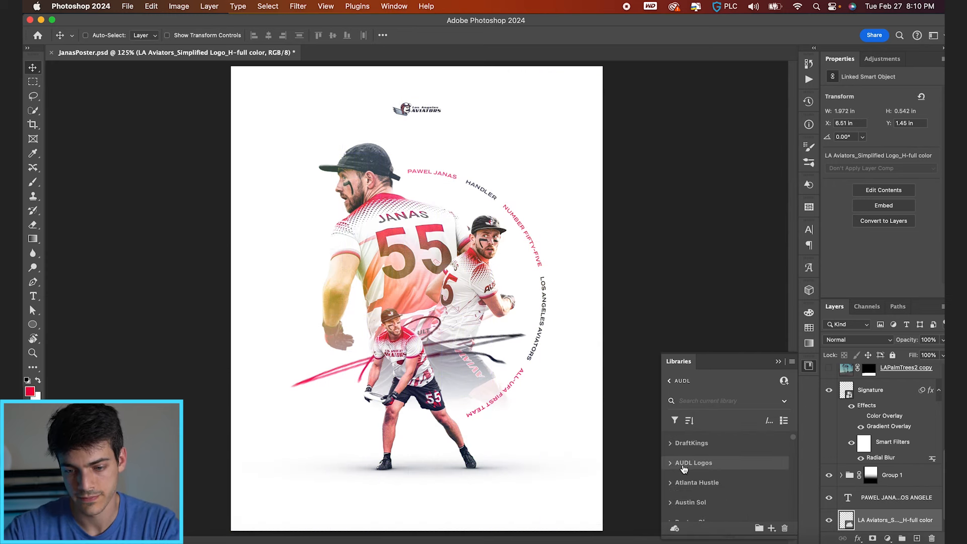
click(671, 464)
click(671, 463)
scroll(672, 458, down, 5)
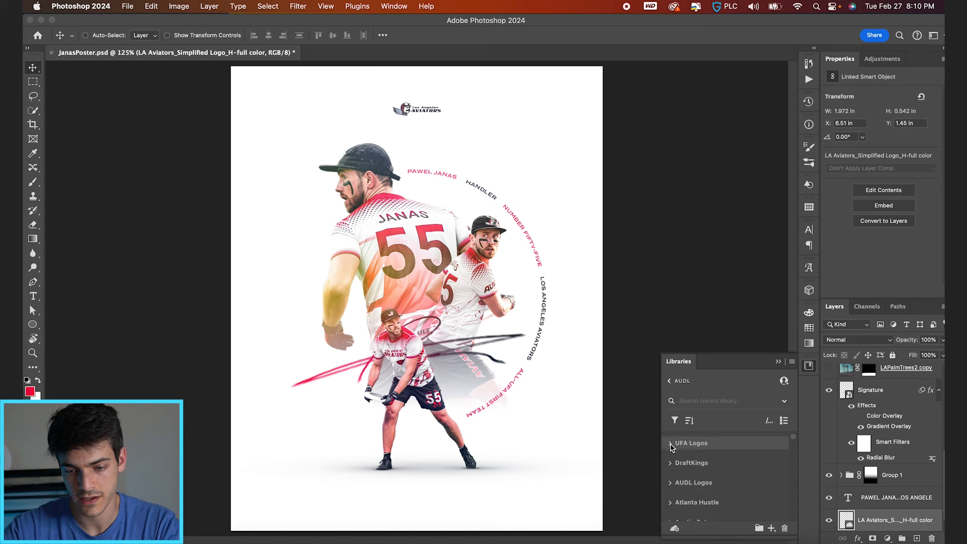
click(671, 443)
scroll(670, 446, down, 3)
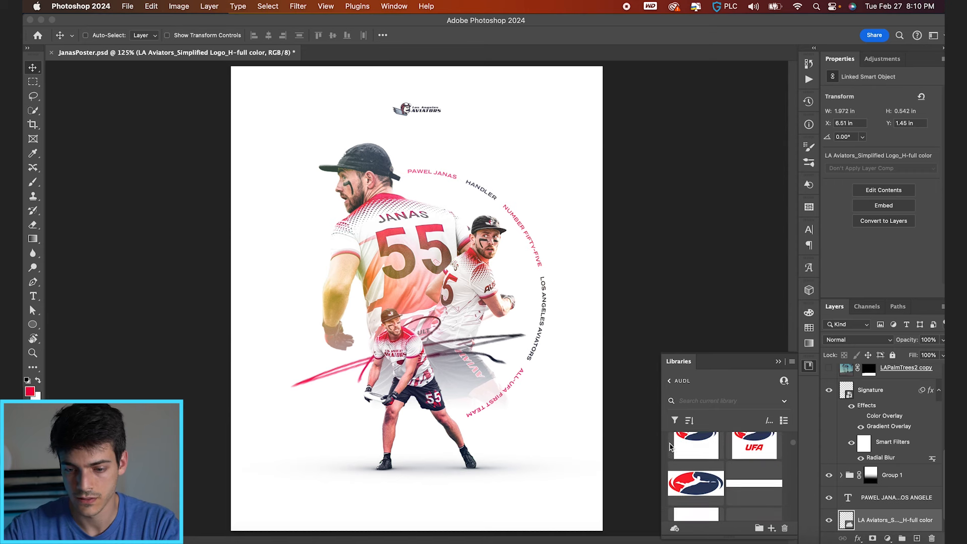
mouse_move(690, 458)
mouse_down()
mouse_move(445, 479)
mouse_move(696, 455)
mouse_up()
scroll(697, 452, down, 2)
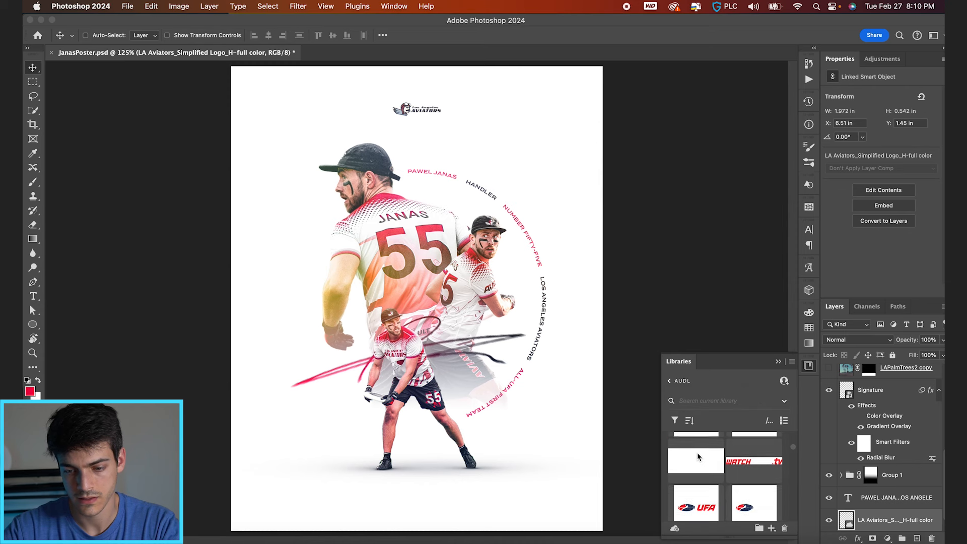
scroll(697, 456, down, 1)
drag(704, 495, 416, 504)
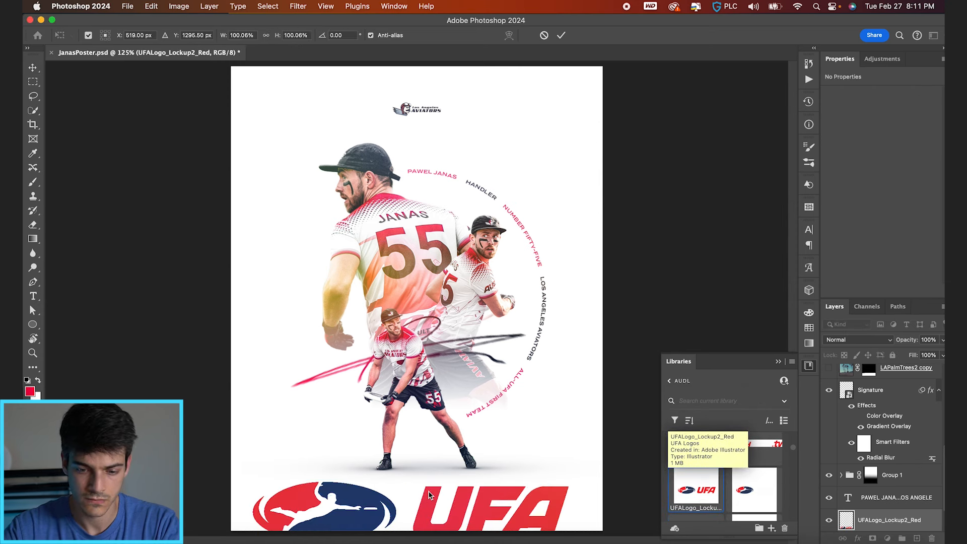
drag(568, 479, 432, 504)
key(Return)
Center the UFA logo horizontally on the canvas and nudge it up to Y 17.15 in against the grid.
key(super+a)
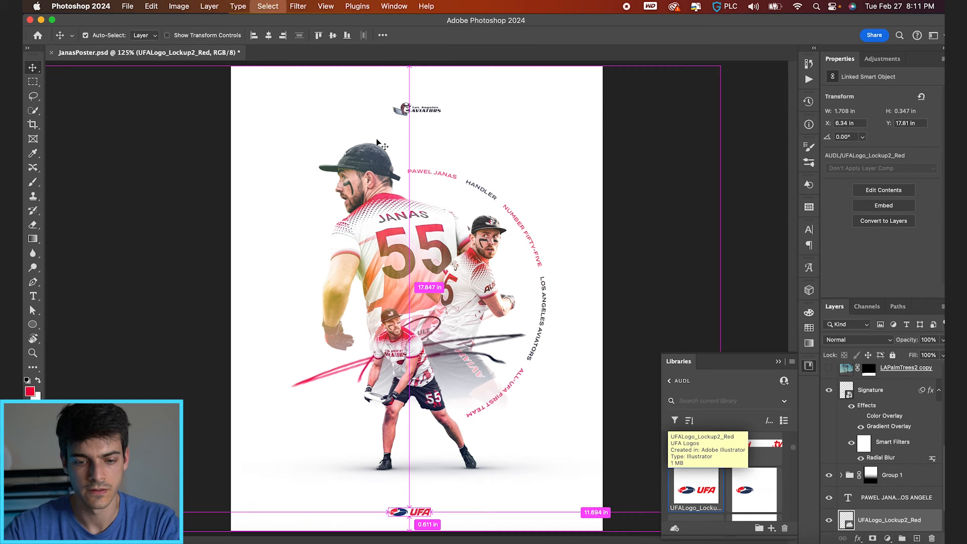
click(269, 36)
key(super+apostrophe)
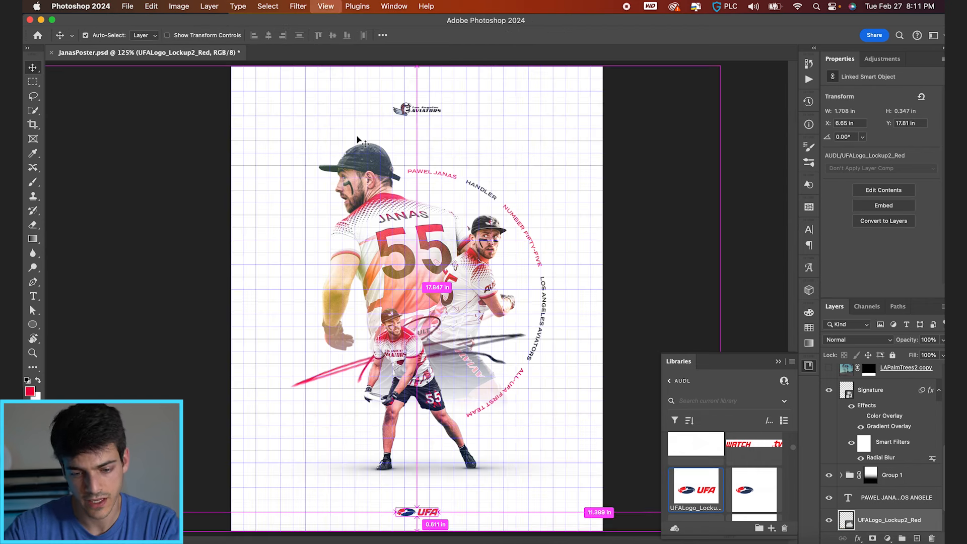
key(super+d)
key(shift+Up)
key(shift+Up)
key(shift+Up)
key(shift+Up)
key(shift+Up)
key(shift+Up)
key(shift+Up)
key(shift+Up)
key(shift+Up)
key(shift+Up)
key(shift+Up)
key(shift+Up)
key(shift+Up)
key(shift+Up)
key(shift+Up)
key(shift+Up)
key(shift+Up)
key(shift+Up)
key(shift+Up)
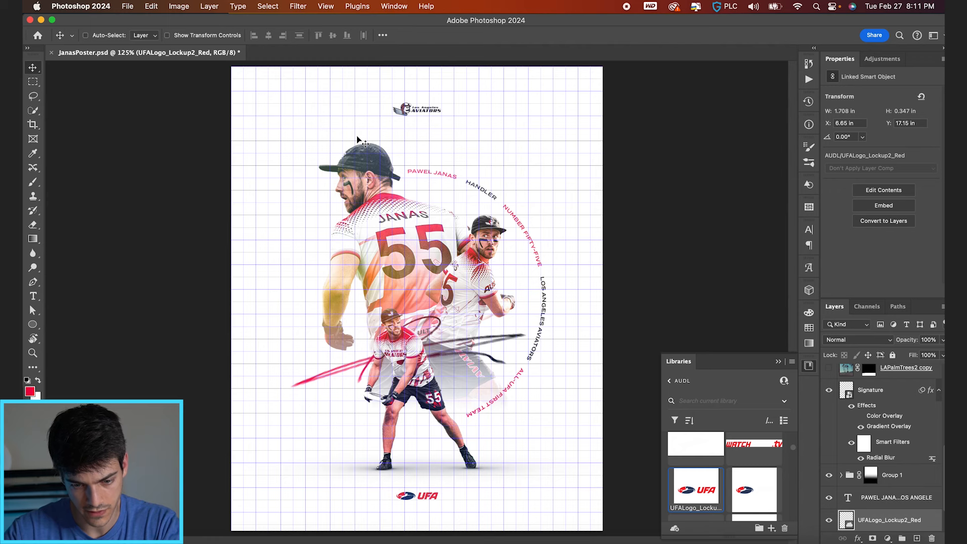
Scale the UFA logo down to about 1.32 by 0.28 in, recenter it horizontally, and hide the grid.
key(super+t)
drag(438, 500, 431, 496)
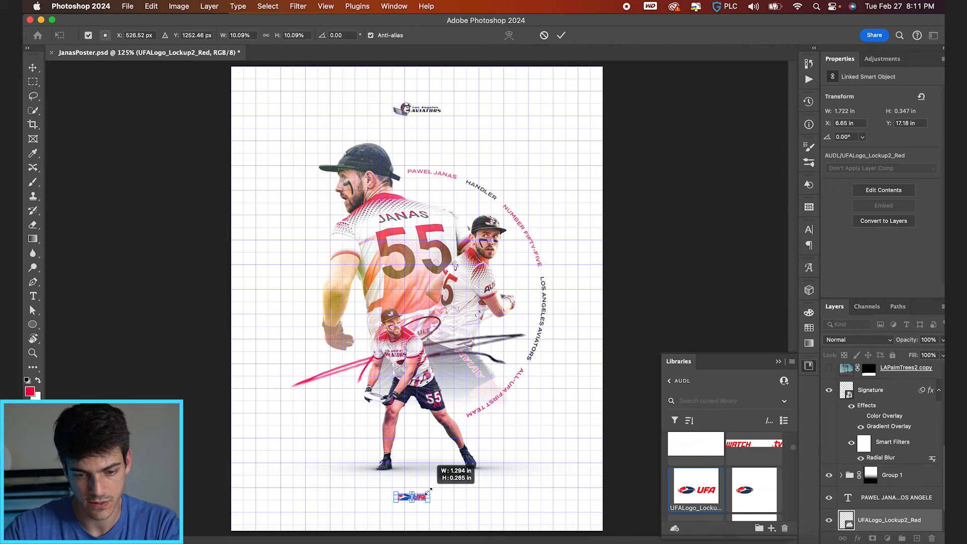
key(Return)
key(super+a)
click(268, 36)
key(super+d)
key(super+h)
scroll(891, 504, down, 3)
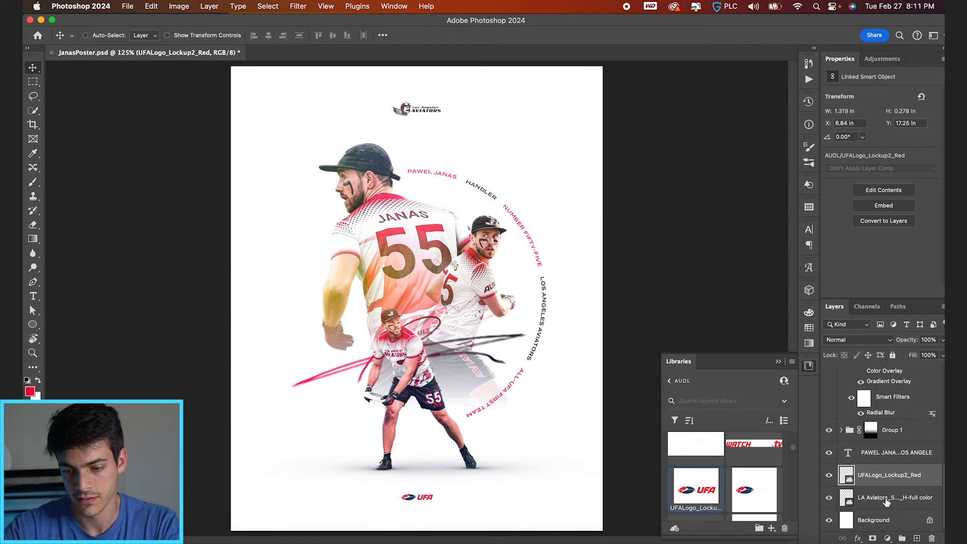
Scale the LA Aviators logo down around its center to about 1.58 by 0.43 in.
click(891, 501)
key(super+t)
drag(441, 115, 436, 112)
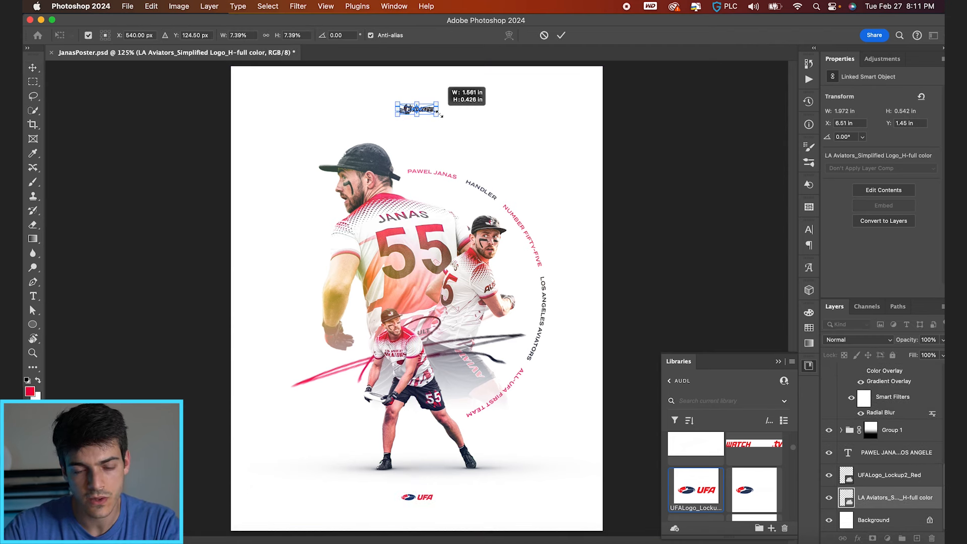
key(Return)
Nudge the LA Aviators logo up to Y 1.23 in against the temporarily shown grid and save the poster.
key(super+h)
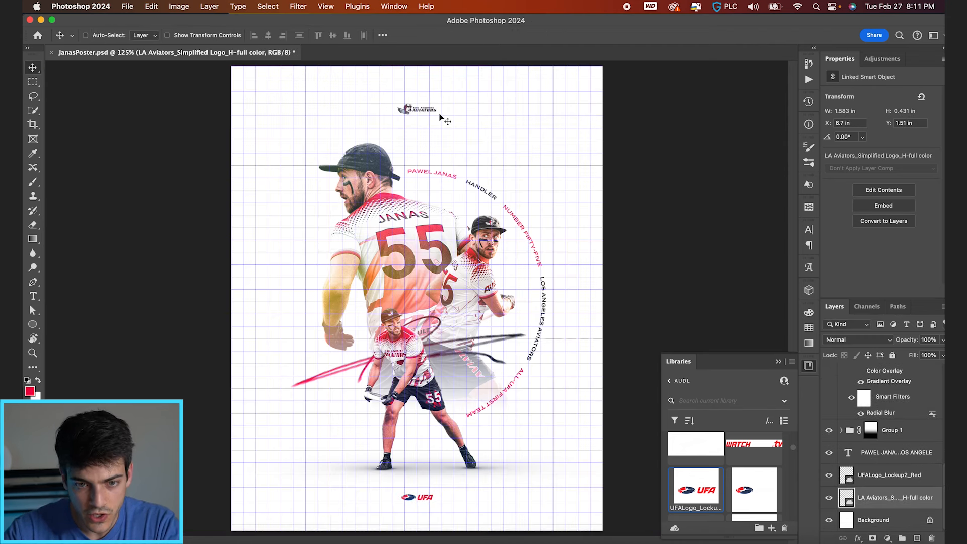
key(Up)
key(Up)
key(Up)
key(Up)
key(Up)
key(Up)
key(Up)
key(Up)
key(Up)
key(Up)
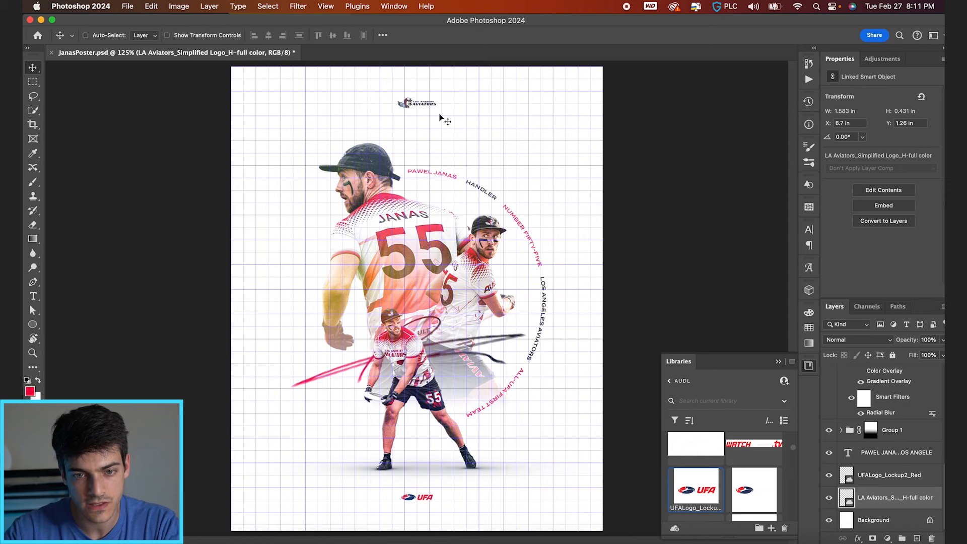
key(super+h)
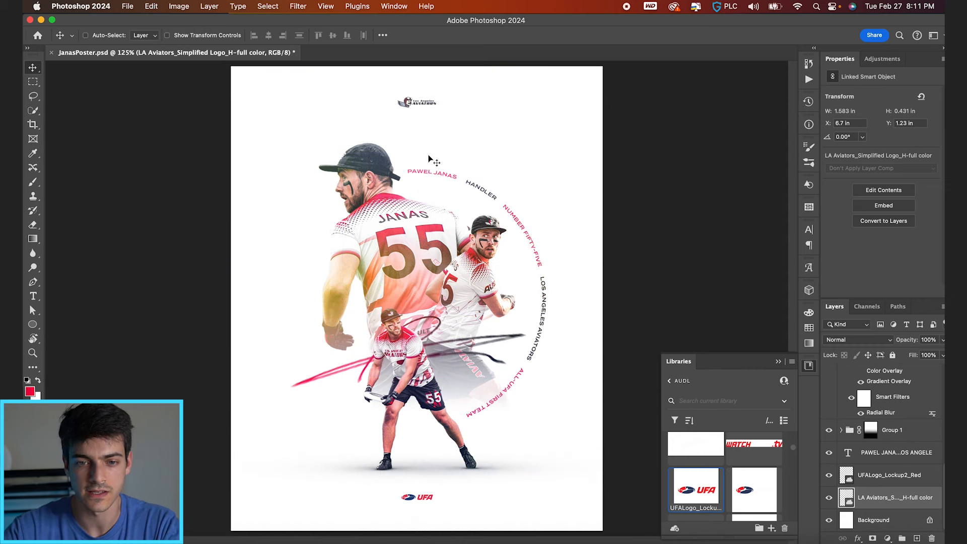
key(super+s)
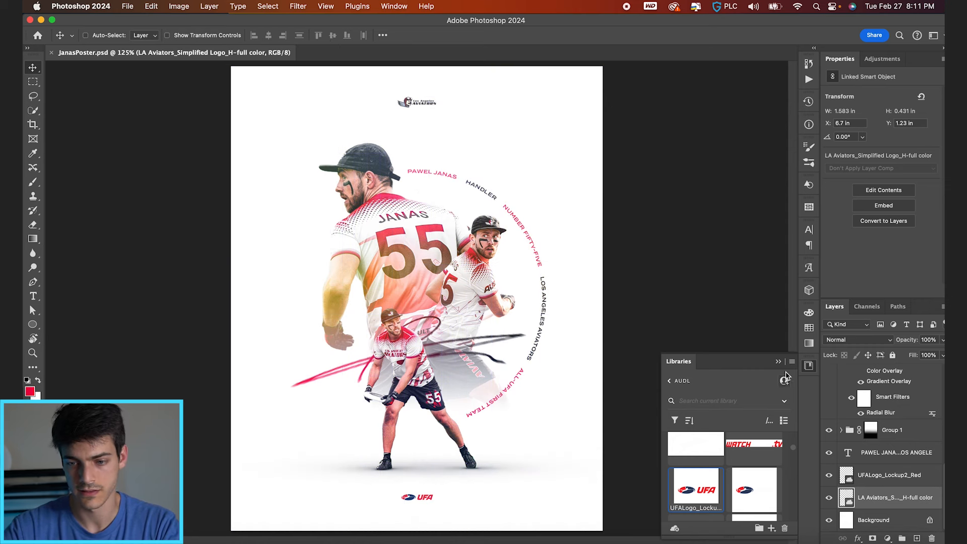
Close the library and compare the whole poster with and without the two logos.
click(779, 363)
scroll(518, 334, down, 3)
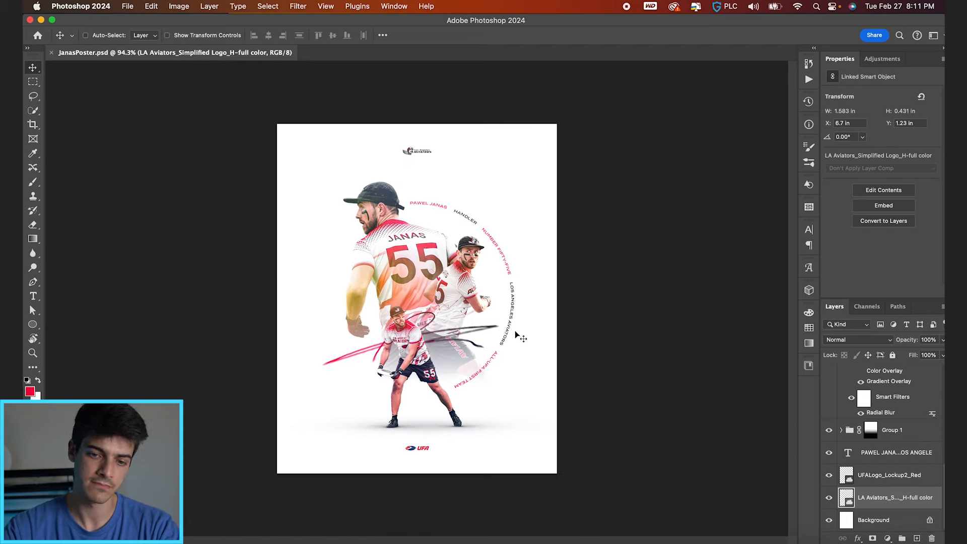
scroll(584, 351, up, 2)
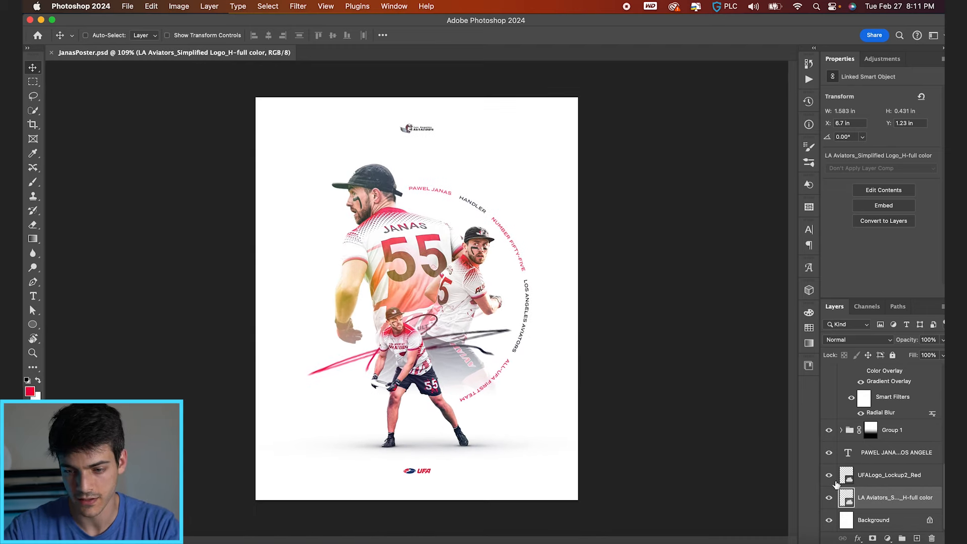
click(830, 497)
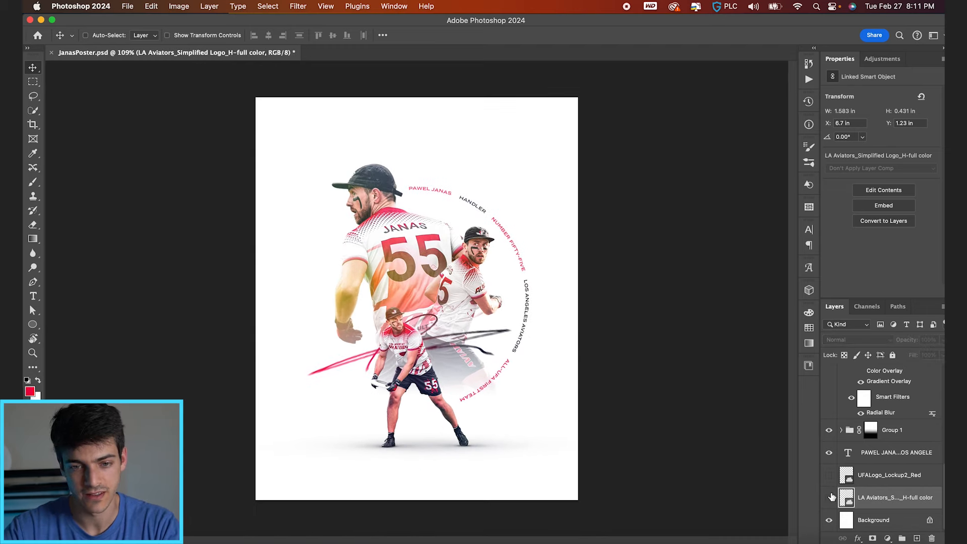
click(830, 476)
click(856, 521)
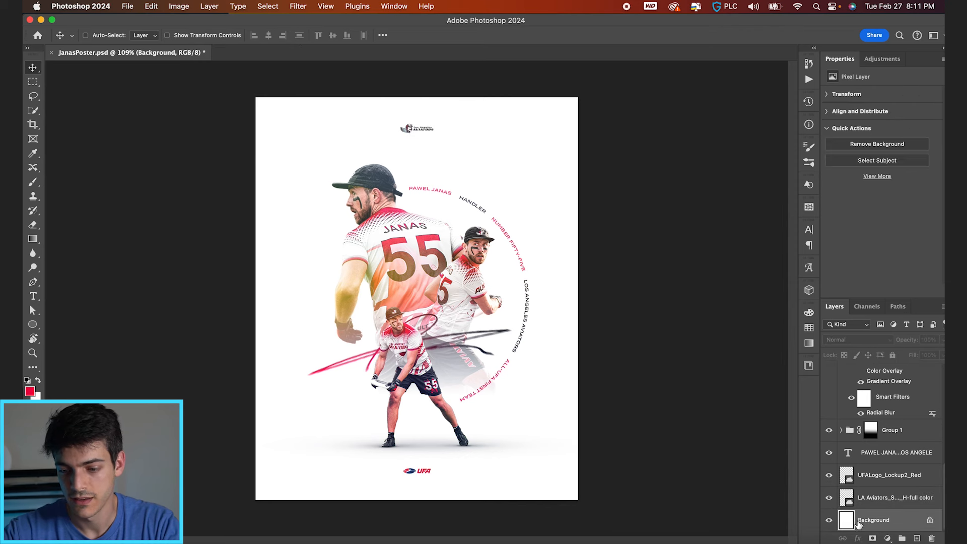
Add a Selective Color adjustment layer above the light-leak layer and target the Whites.
scroll(850, 455, up, 3)
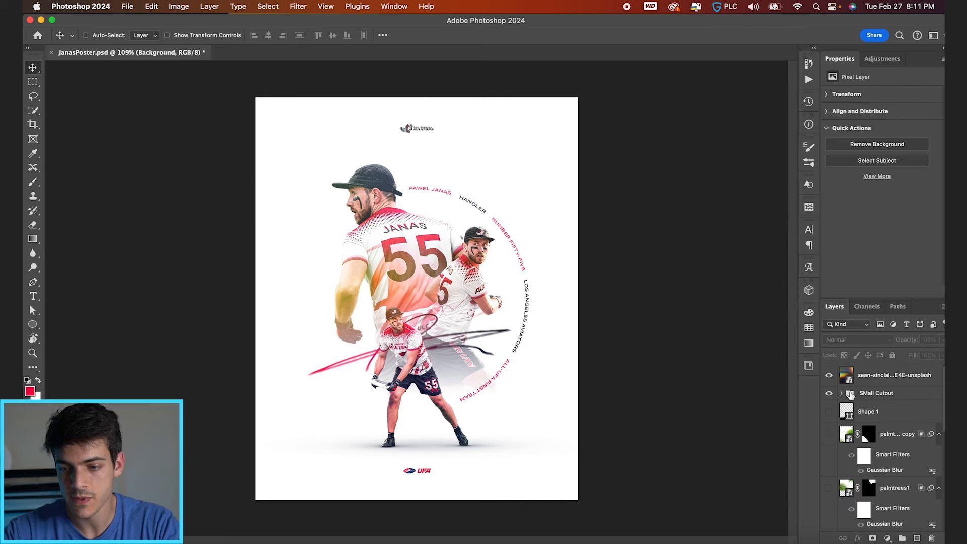
click(856, 378)
click(886, 539)
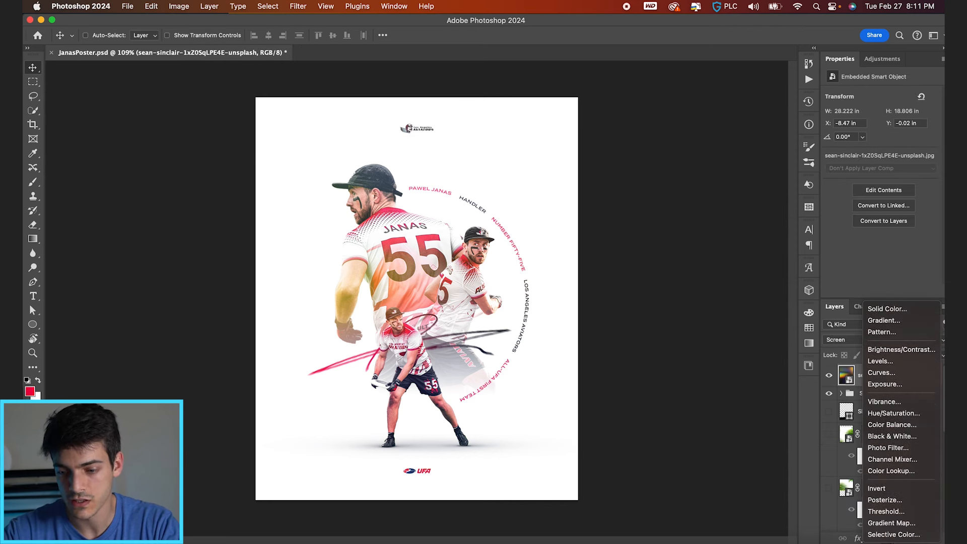
click(876, 529)
click(848, 375)
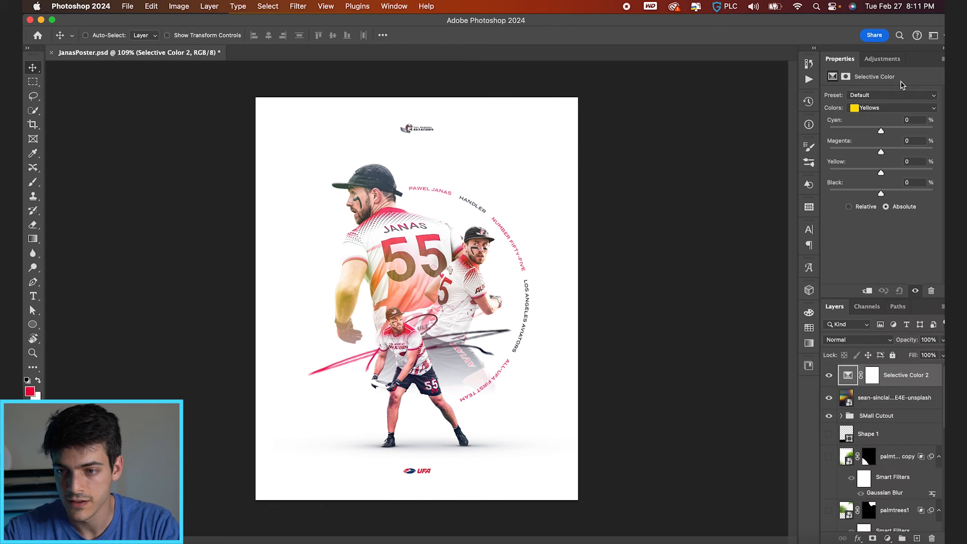
click(899, 112)
Try extreme Cyan and Magenta shifts on the Whites, including Magenta at -100%.
click(881, 155)
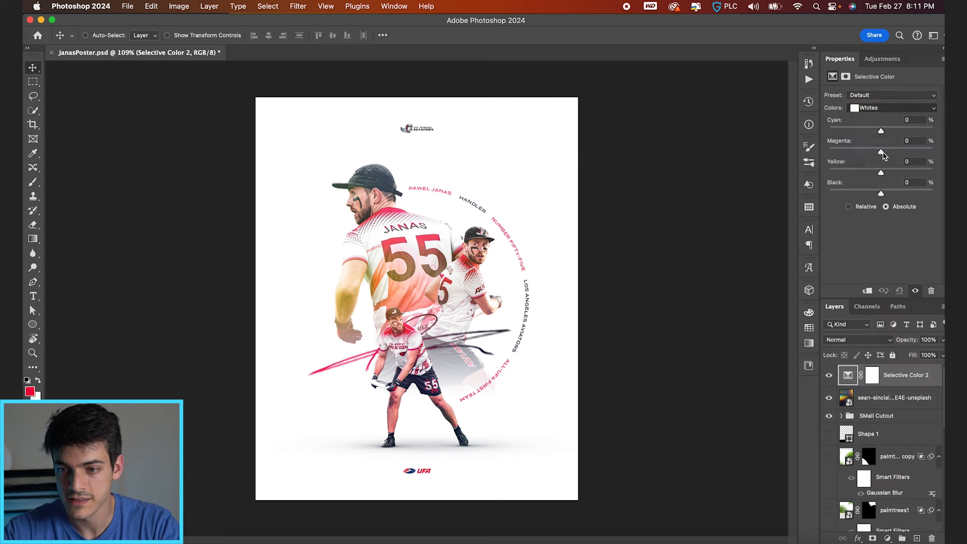
drag(881, 132, 943, 123)
click(899, 291)
drag(881, 152, 788, 153)
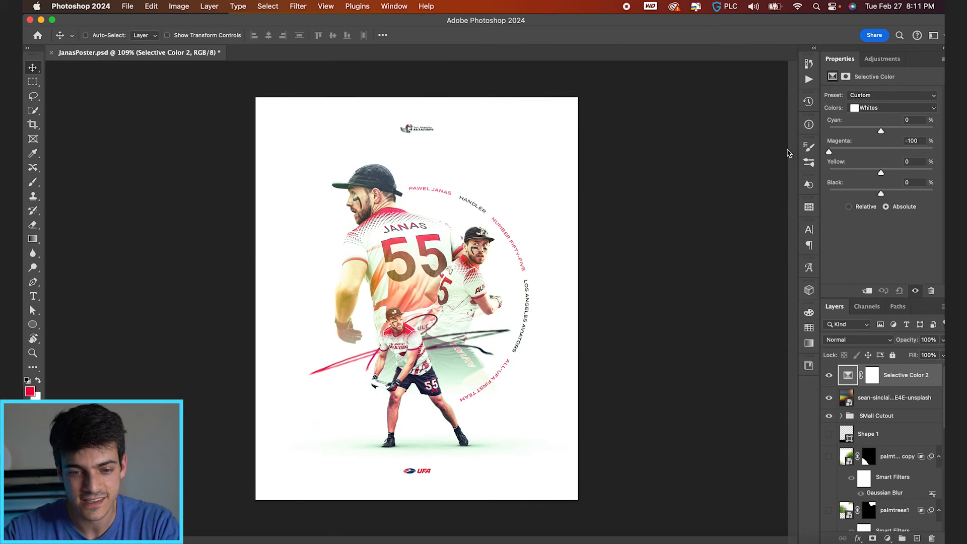
key(super+z)
Set the Whites to Cyan -13%, Magenta +2%, Yellow +4% and Black 0% for a warm off-white, and save the poster.
mouse_move(881, 172)
mouse_down()
mouse_move(901, 174)
mouse_move(880, 174)
mouse_up()
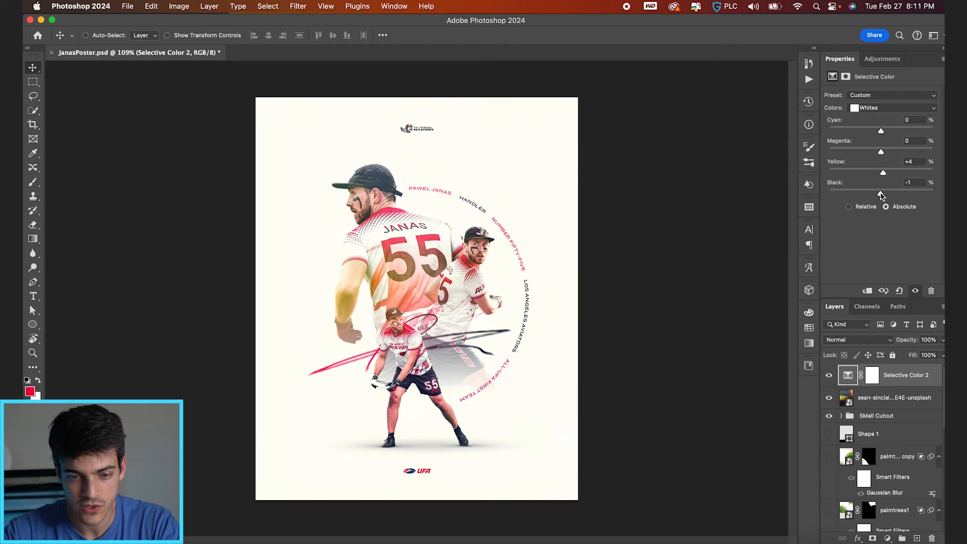
mouse_move(882, 156)
mouse_down()
mouse_move(914, 153)
mouse_move(881, 154)
mouse_up()
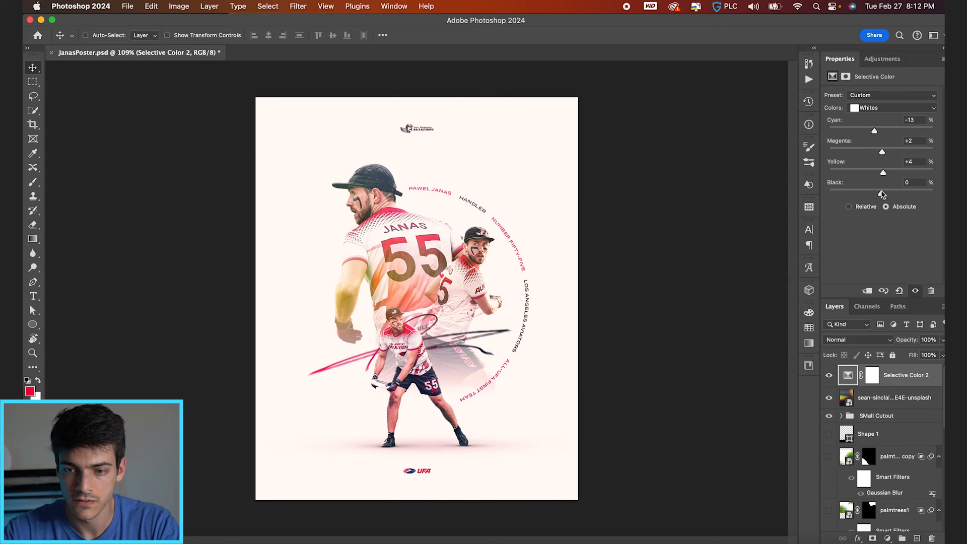
drag(881, 193, 884, 195)
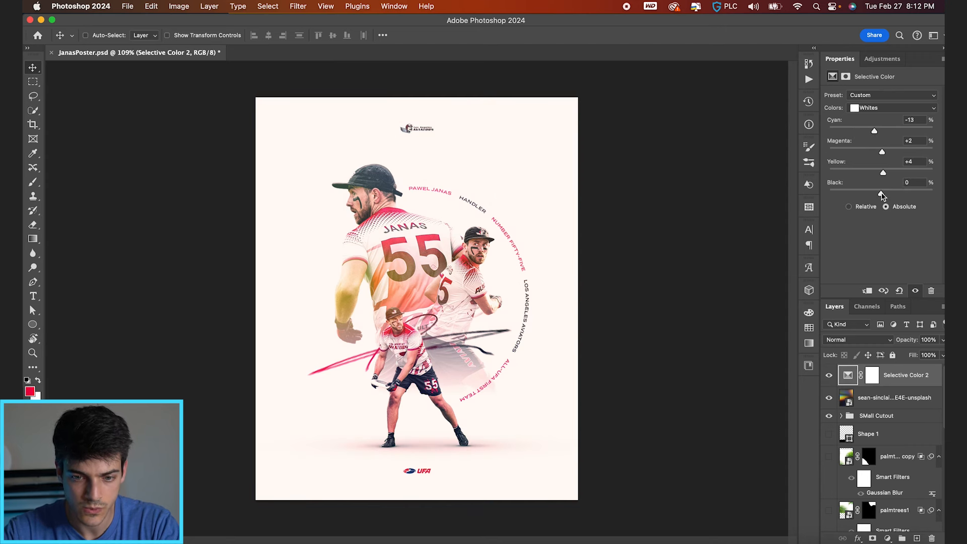
key(super+equal)
key(super+s)
Select the light-leak layer, switch to Finder, and preview Fabric_AdobeStock_142500473.jpeg and dotsbackground in the Textures HD folder.
click(848, 403)
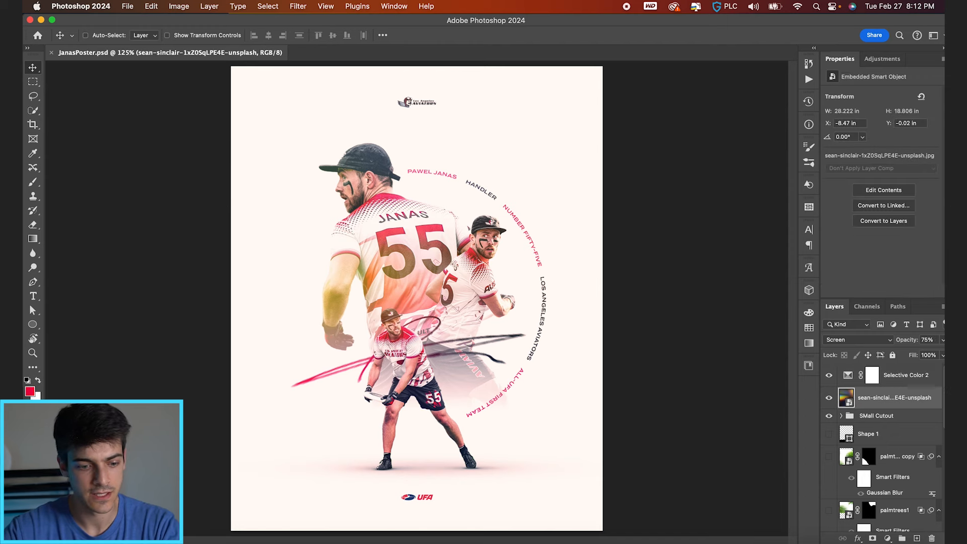
key(super+Tab)
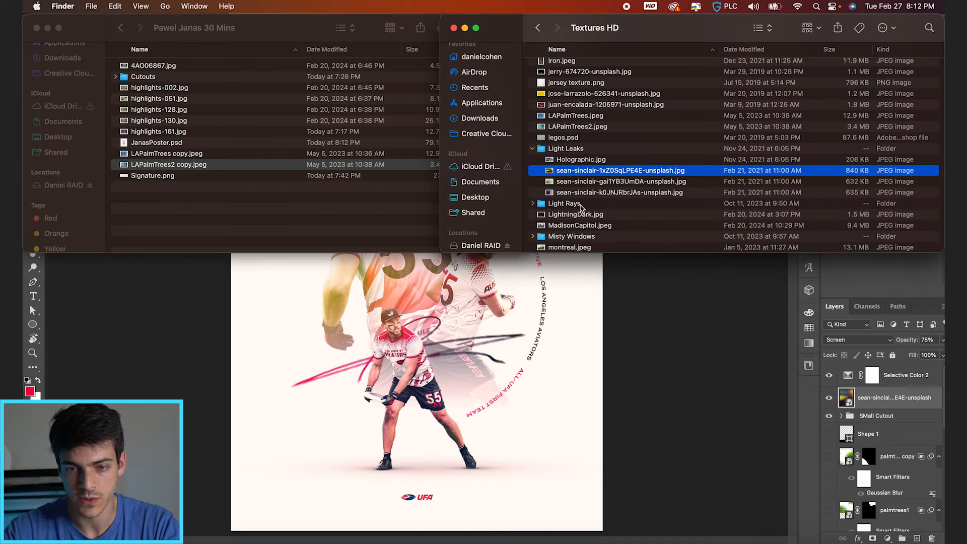
scroll(580, 207, up, 3)
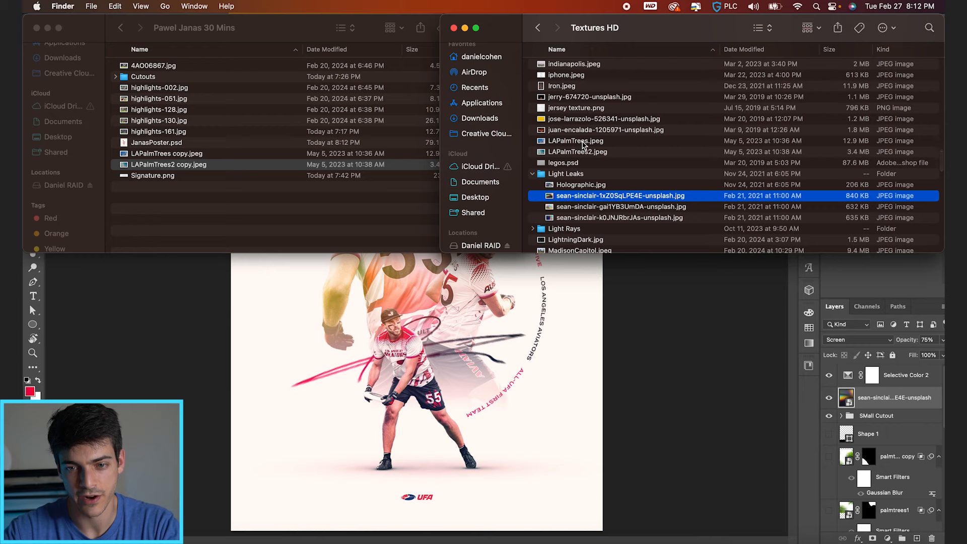
scroll(583, 145, up, 6)
scroll(582, 136, up, 10)
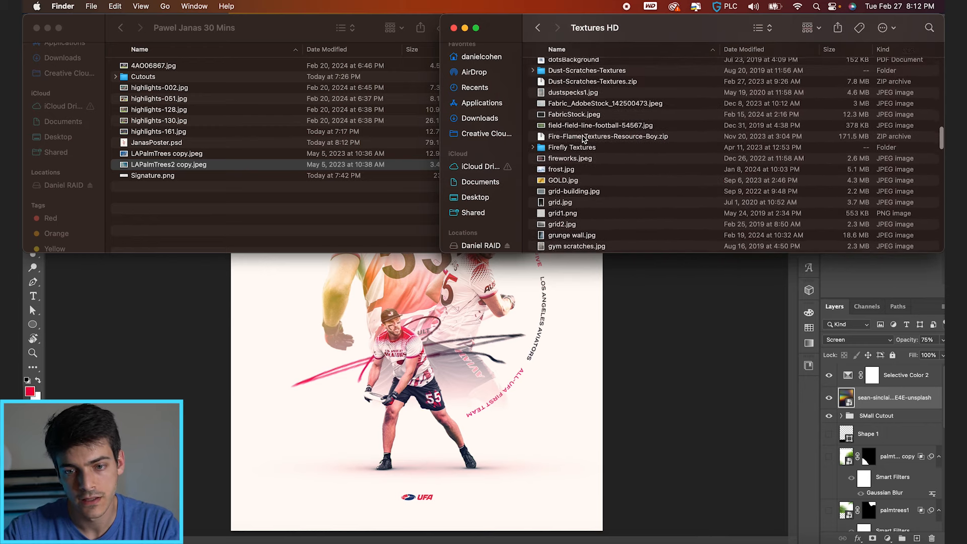
scroll(582, 138, up, 5)
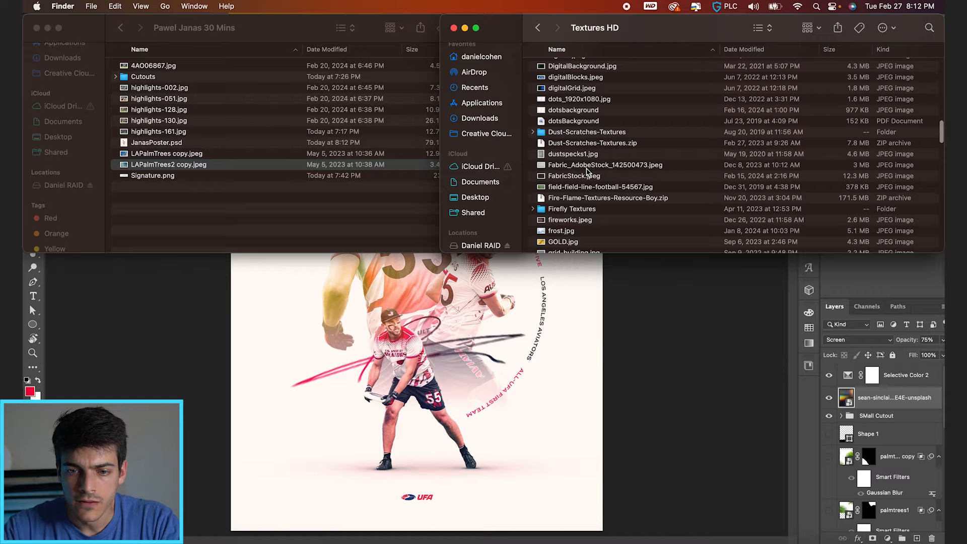
click(587, 166)
key(space)
key(space)
scroll(588, 171, up, 2)
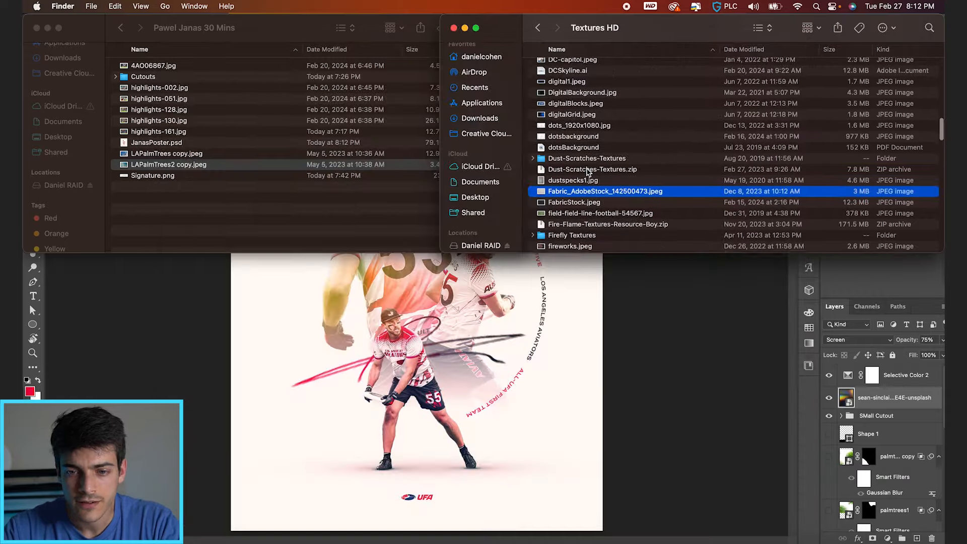
click(585, 138)
key(space)
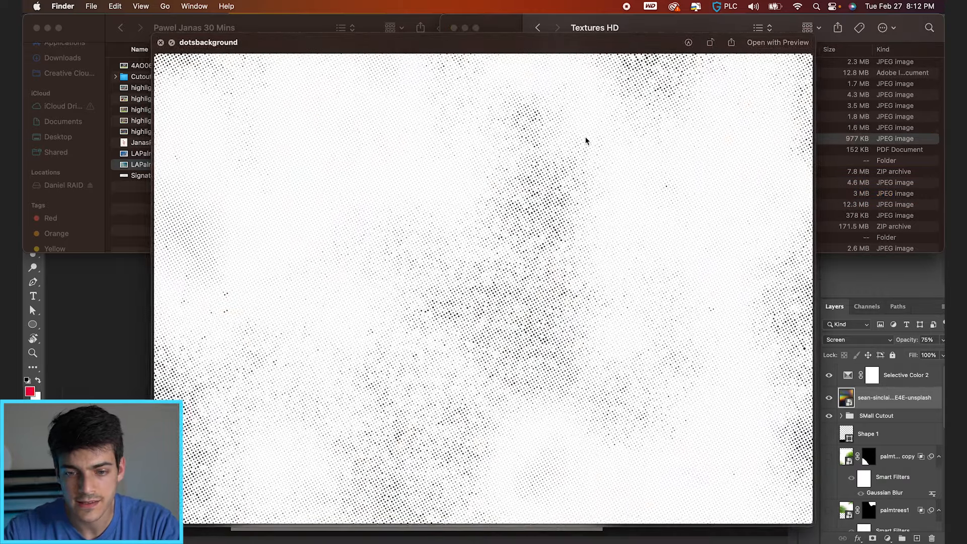
key(space)
Place dots_1920x1080.jpg above the light-leak layer in Photoshop, rotated -90° and scaled to about 15.17 by 26.97 in to cover the canvas.
drag(587, 128, 436, 476)
drag(623, 228, 388, 86)
scroll(403, 179, down, 3)
drag(488, 170, 572, 86)
key(Return)
key(super+0)
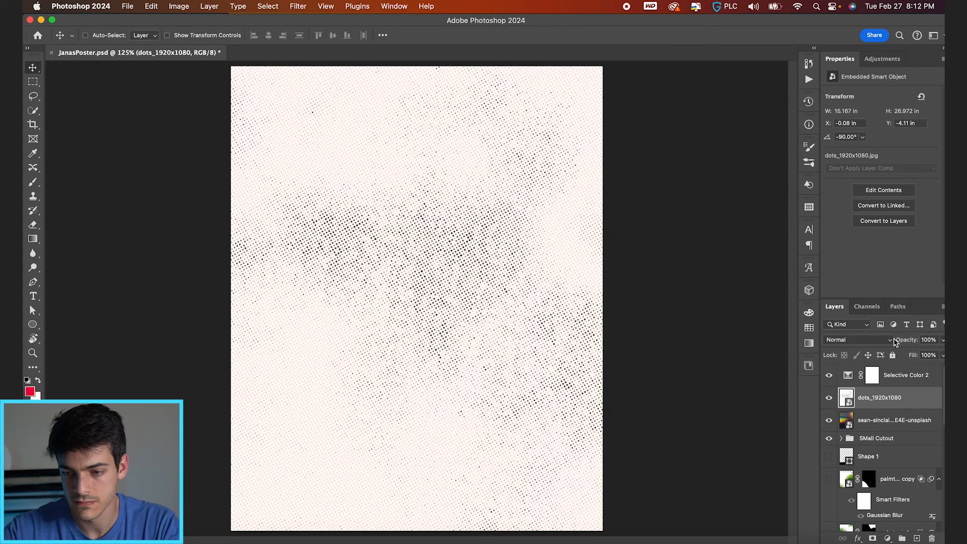
Set the dots_1920x1080 layer to Multiply at 25% opacity, move it directly above the Background, and save the poster.
click(859, 339)
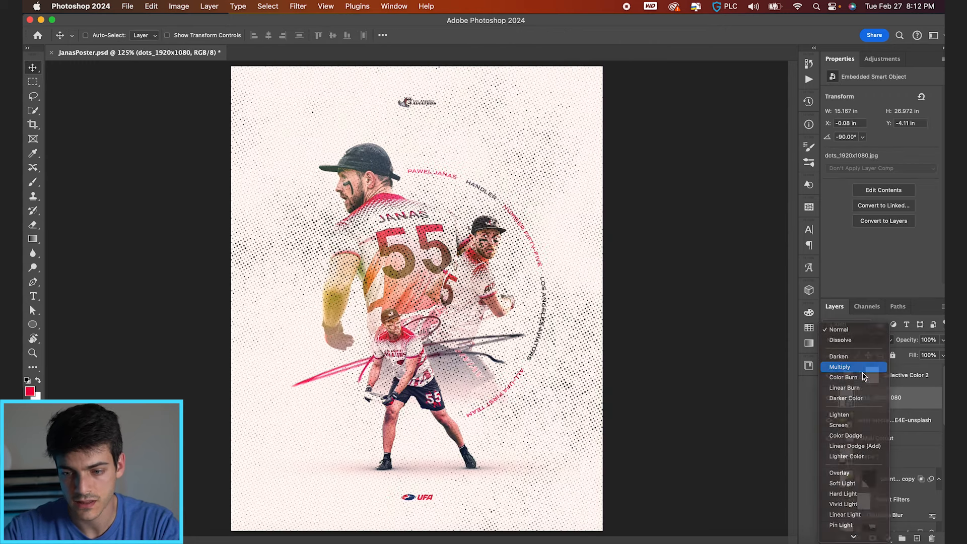
click(865, 371)
drag(864, 398, 869, 498)
drag(909, 340, 842, 341)
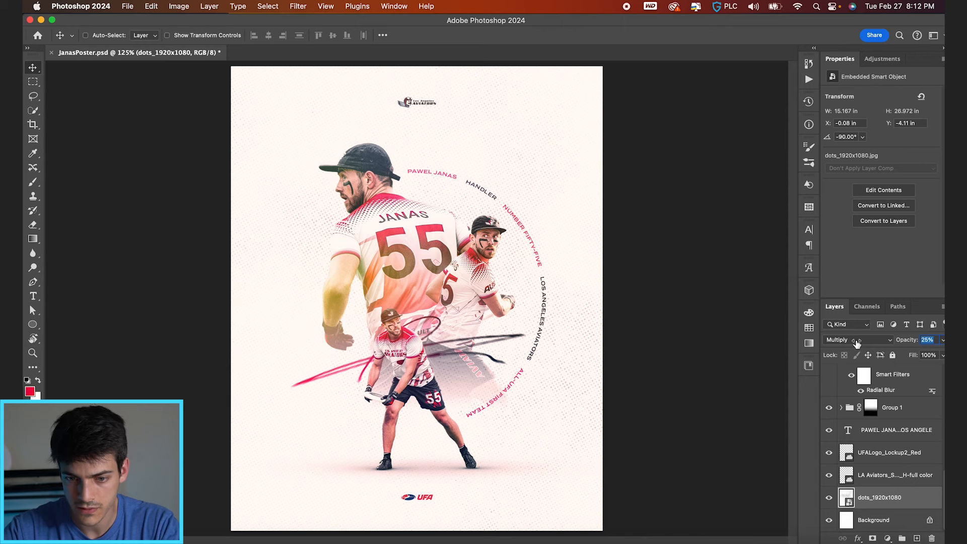
drag(856, 343, 857, 344)
scroll(575, 404, down, 1)
key(super+0)
key(super+s)
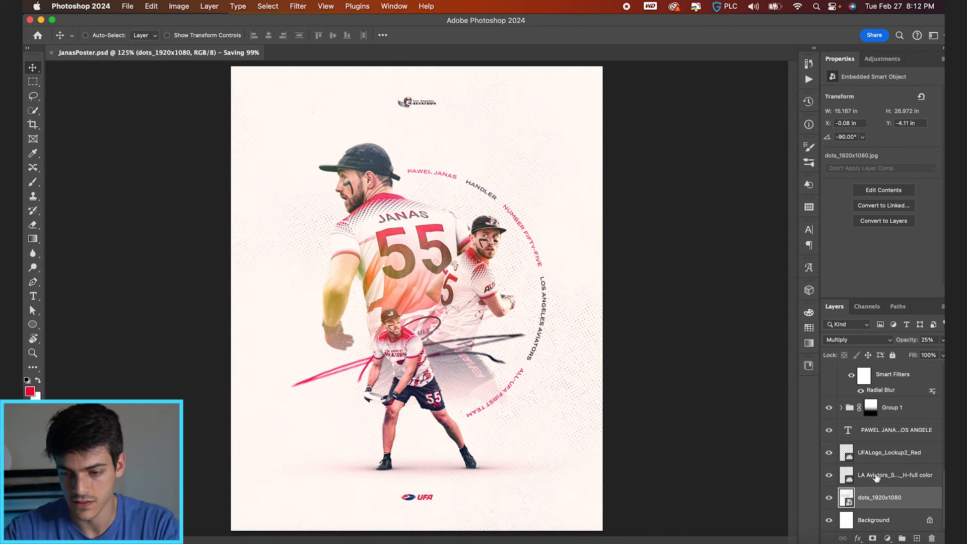
Stamp all visible layers into a new layer above Selective Color 2, convert it for smart filters, and start the Camera Raw Filter.
scroll(876, 478, up, 10)
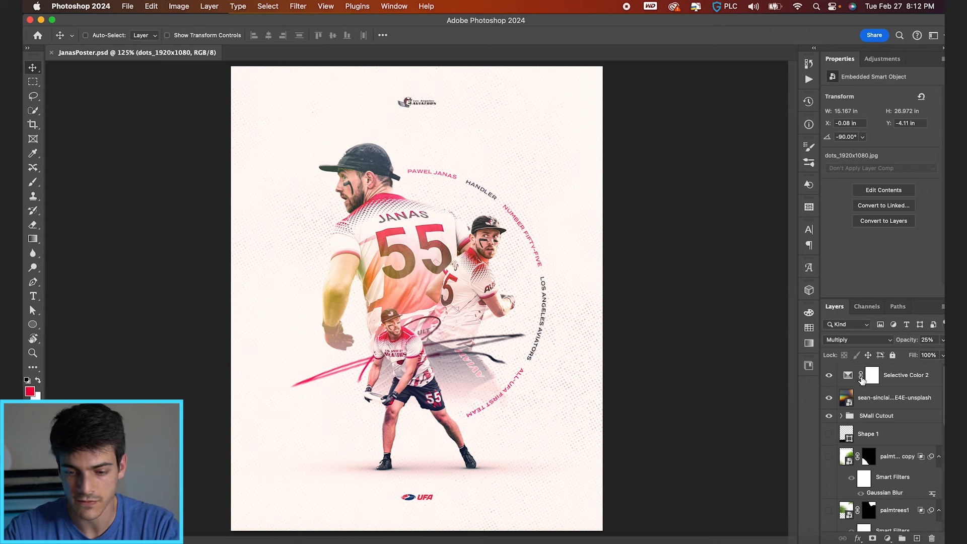
click(848, 379)
key(super+shift+alt+n)
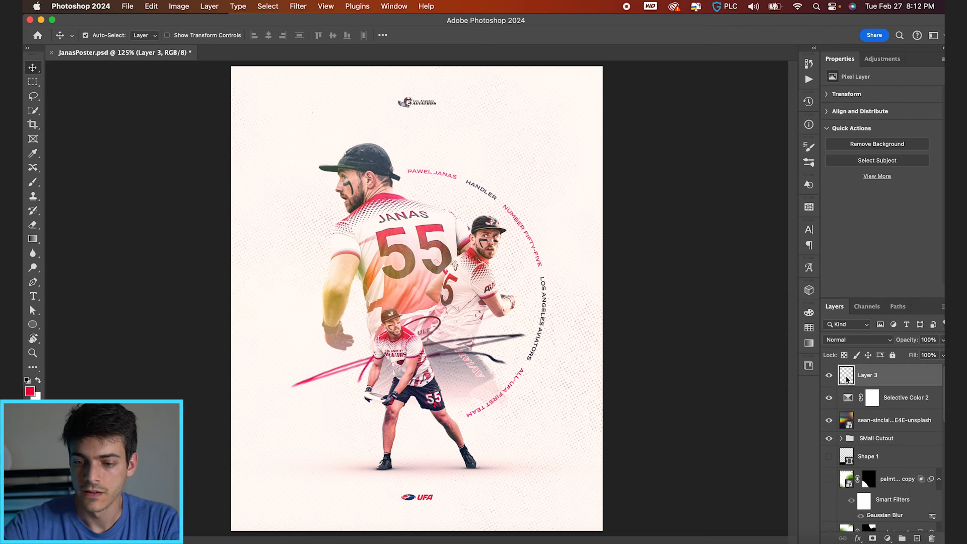
key(super+shift+alt+e)
click(298, 6)
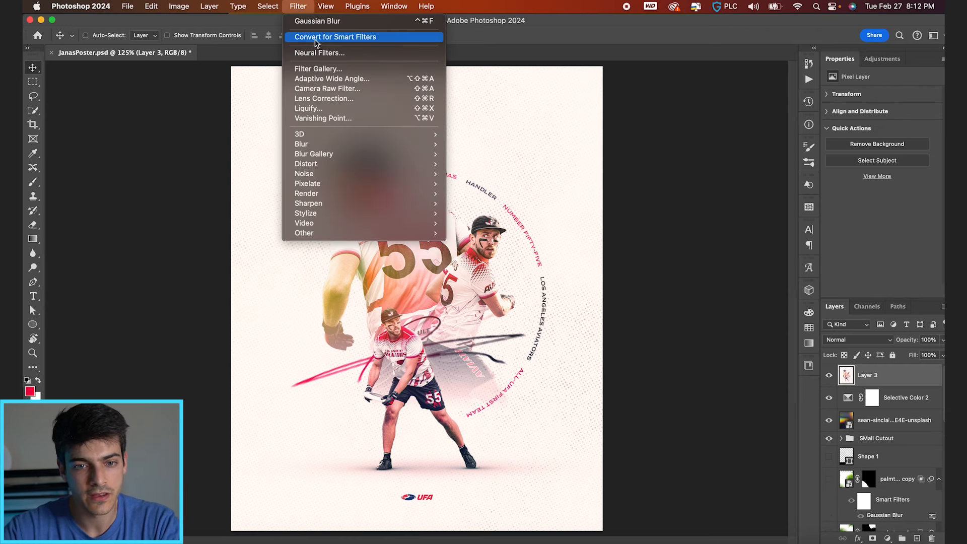
click(316, 37)
click(299, 6)
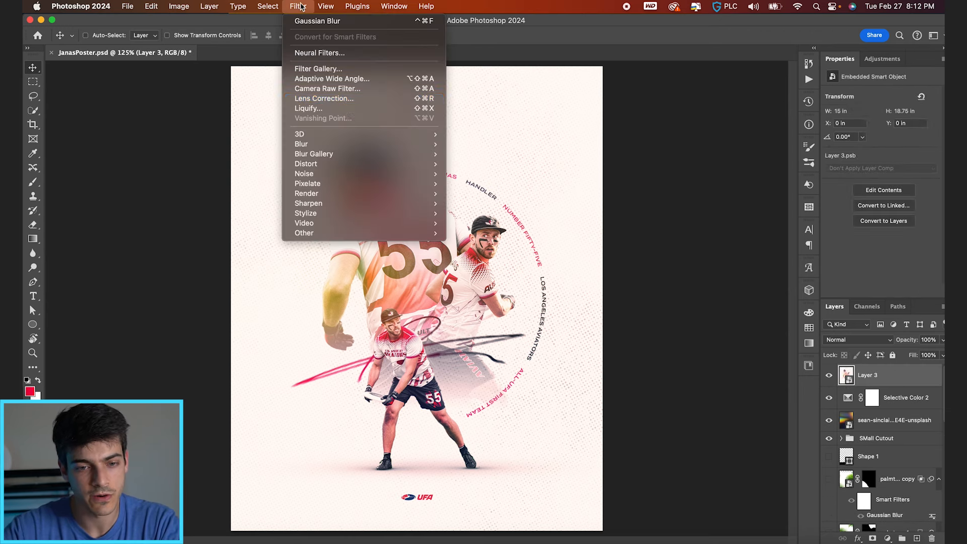
click(343, 89)
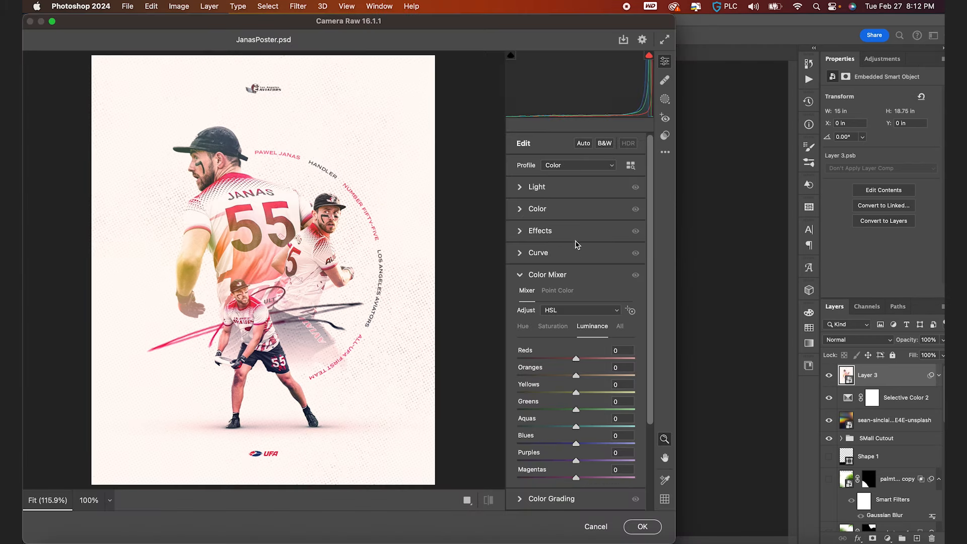
Set the Camera Raw light adjustments to Exposure -0.30, Contrast +29, Highlights +9, Shadows +10 and Whites +25.
click(533, 188)
mouse_move(582, 227)
mouse_down()
mouse_move(595, 231)
mouse_move(574, 213)
mouse_up()
drag(577, 247, 596, 284)
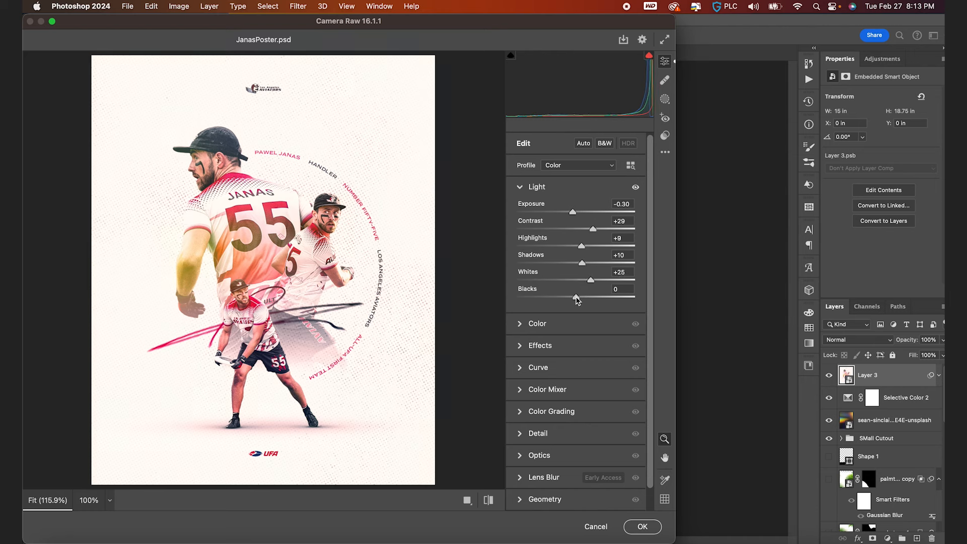
Set the Camera Raw effects to Texture +21, Clarity +18, Dehaze +5, Vignette -23 and Grain 30.
click(526, 348)
mouse_move(576, 272)
mouse_down()
mouse_move(658, 276)
mouse_move(536, 276)
mouse_move(588, 276)
mouse_move(589, 259)
mouse_up()
drag(577, 292, 586, 292)
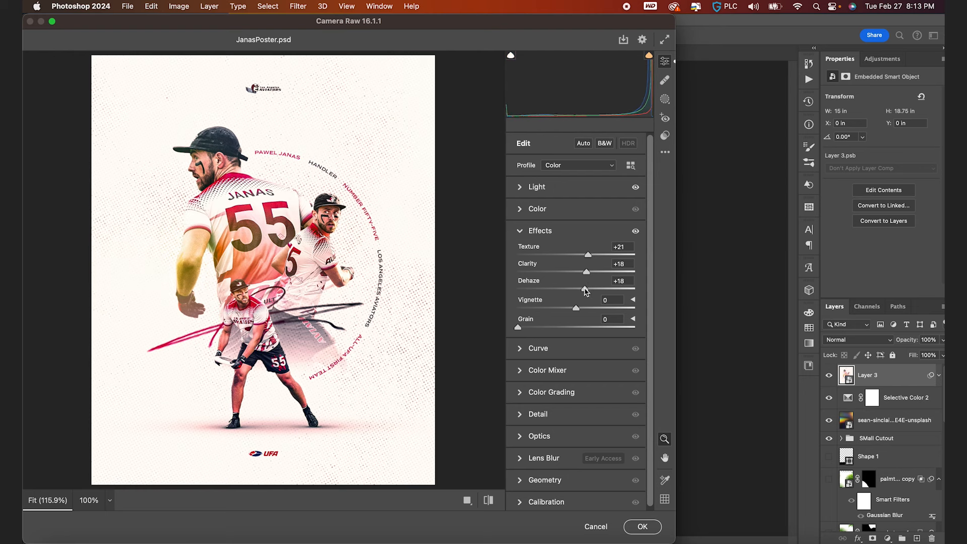
drag(572, 308, 563, 307)
scroll(560, 307, down, 1)
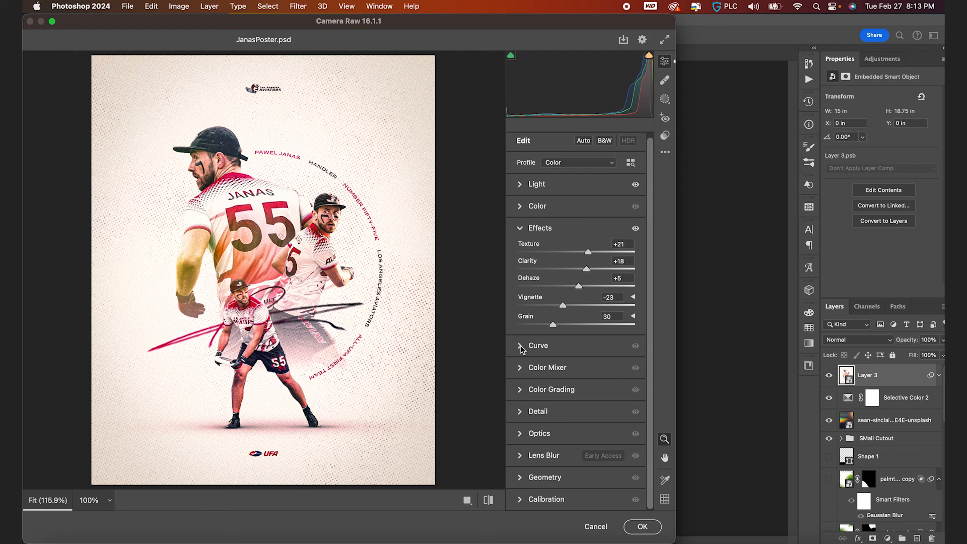
Try lifting the black point and shadows of the Camera Raw point curve for a faded look, and return the curve to a straight line.
click(553, 345)
drag(547, 379, 547, 376)
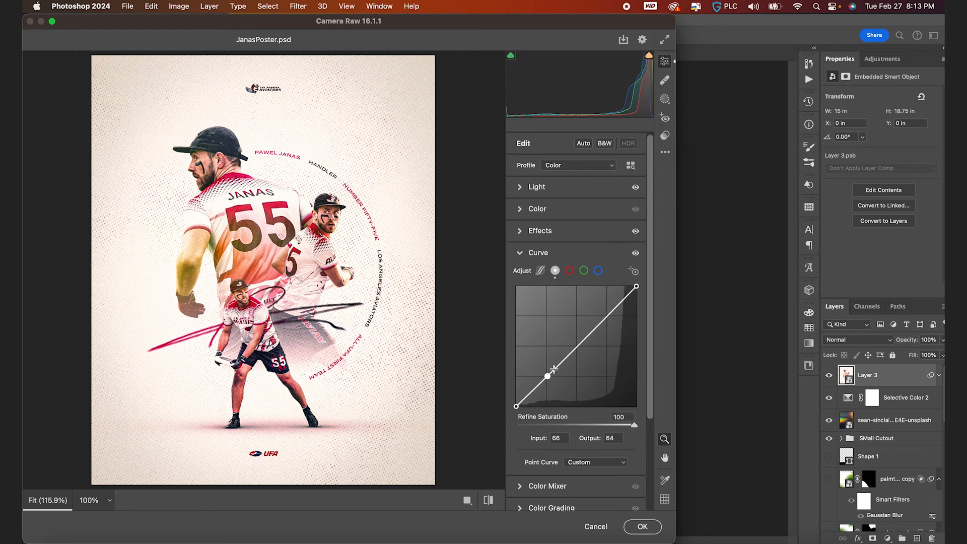
click(575, 348)
drag(516, 406, 548, 365)
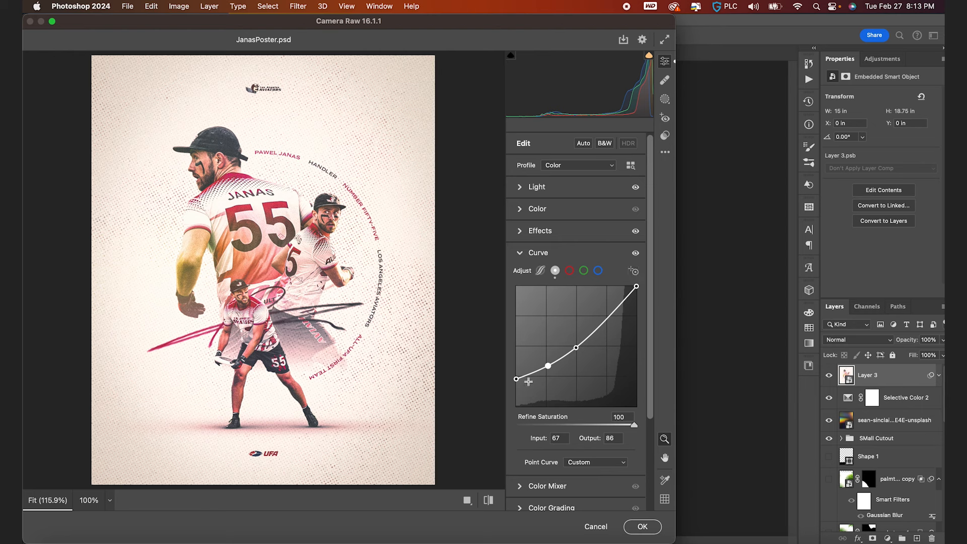
drag(516, 378, 517, 406)
drag(548, 366, 548, 374)
scroll(534, 428, down, 3)
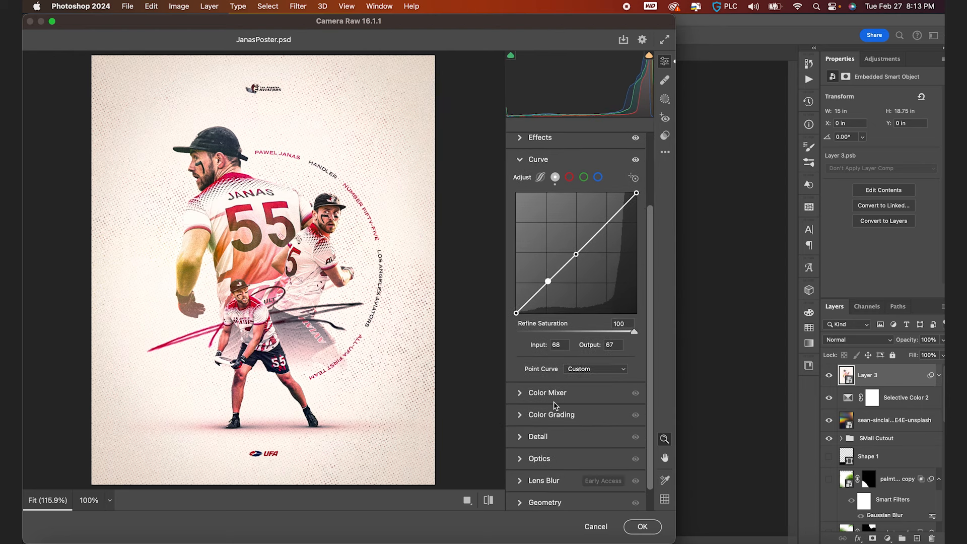
Check the Camera Raw detail settings and apply the filter to the stamped layer.
click(521, 438)
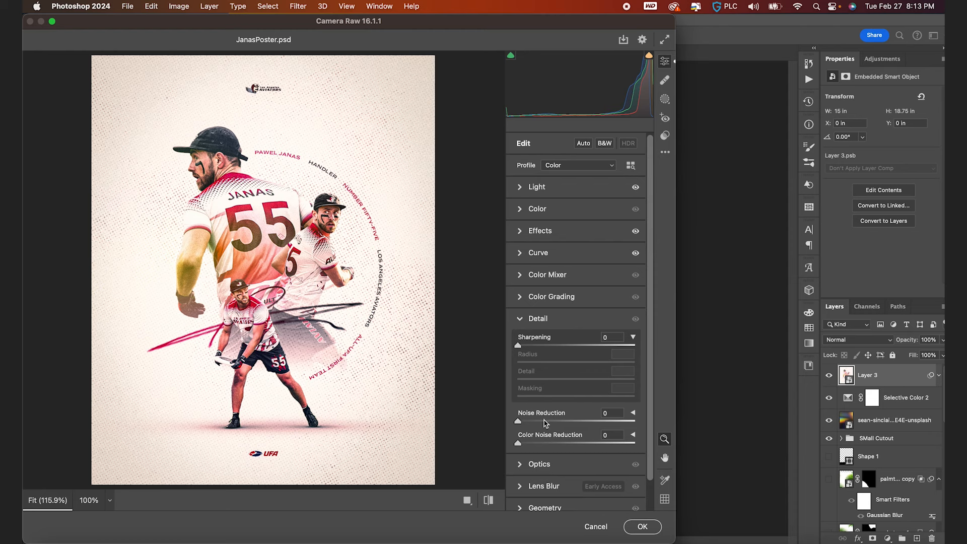
scroll(564, 448, down, 1)
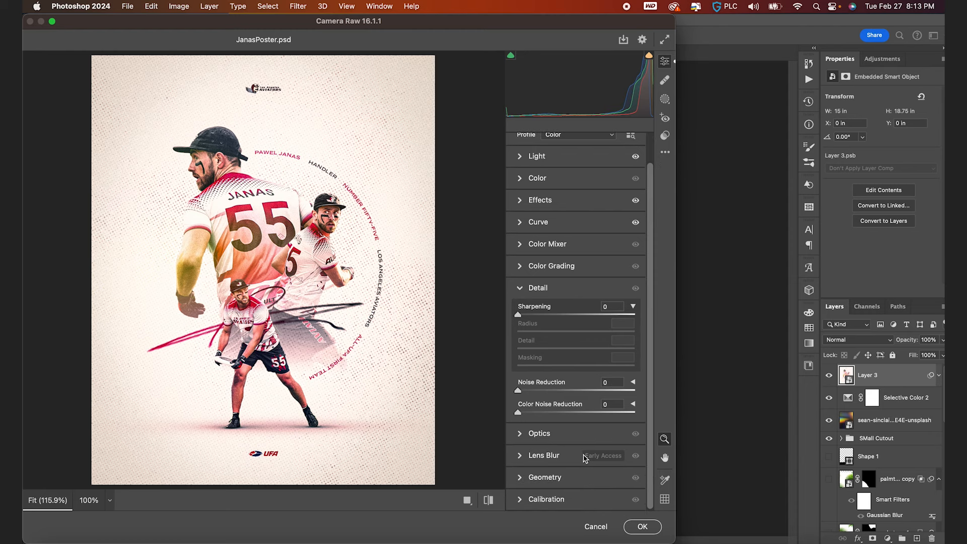
click(632, 527)
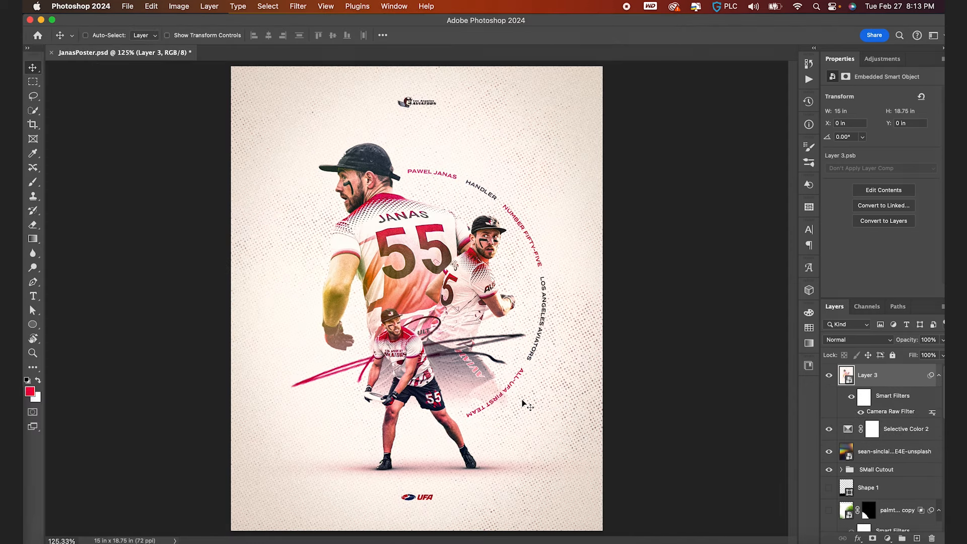
Add a Curves adjustment above the stamped layer with quarter-tone and midtone points, and raise its black point for faded shadows.
click(887, 537)
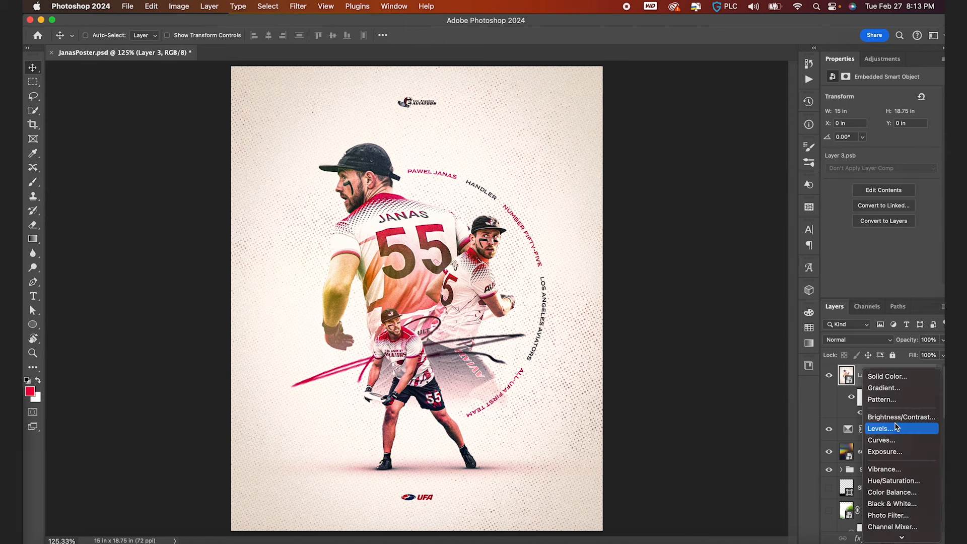
click(876, 447)
click(847, 375)
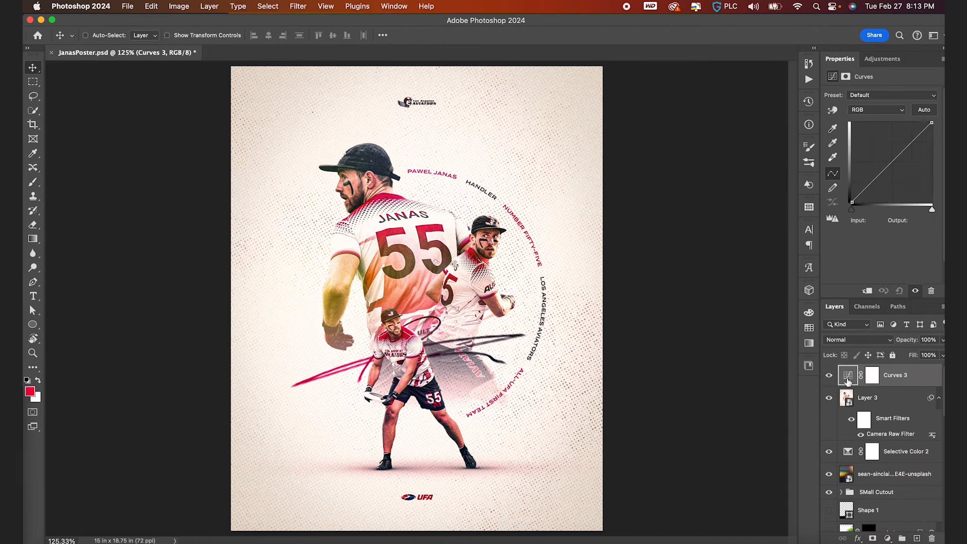
click(871, 182)
click(890, 162)
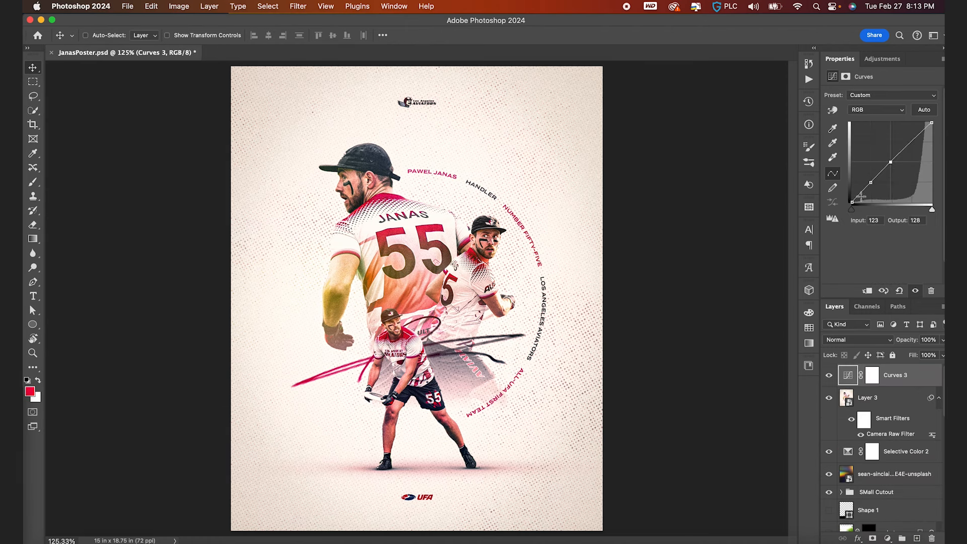
drag(854, 201, 871, 176)
key(Down)
key(Down)
key(Down)
key(Down)
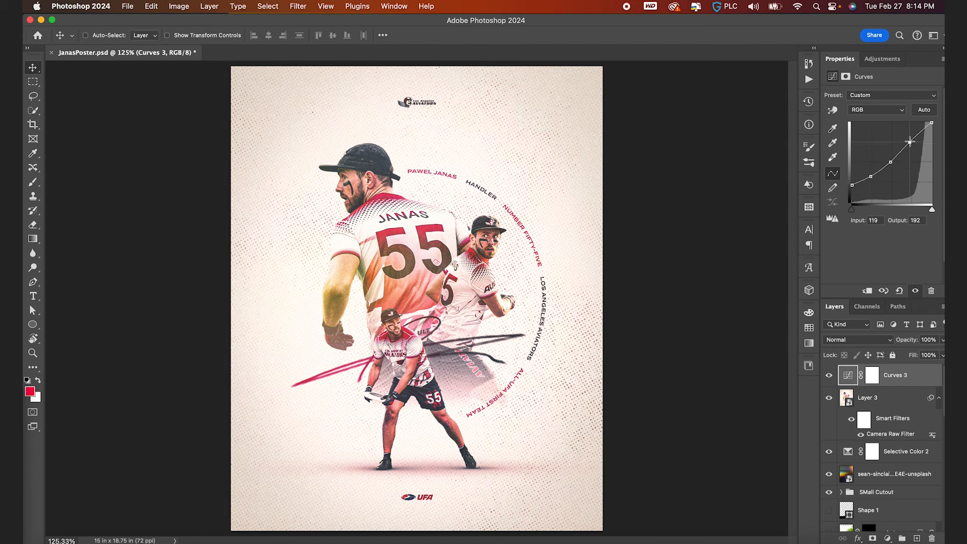
Raise the highlights of the Curves adjustment to output 201 at input 192, compare it on and off, and save the poster.
click(912, 141)
key(Up)
key(Up)
key(Up)
key(Up)
key(Up)
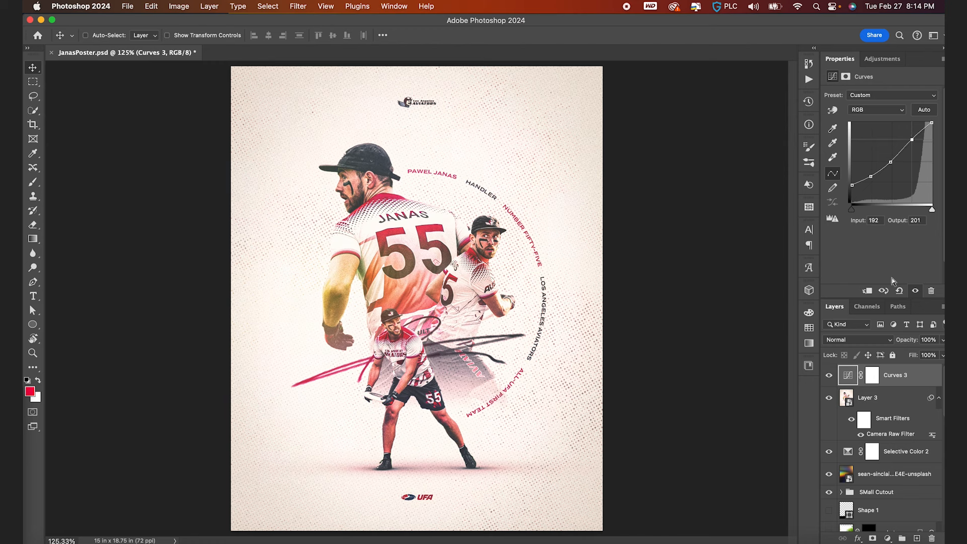
click(829, 375)
click(829, 375)
key(super+s)
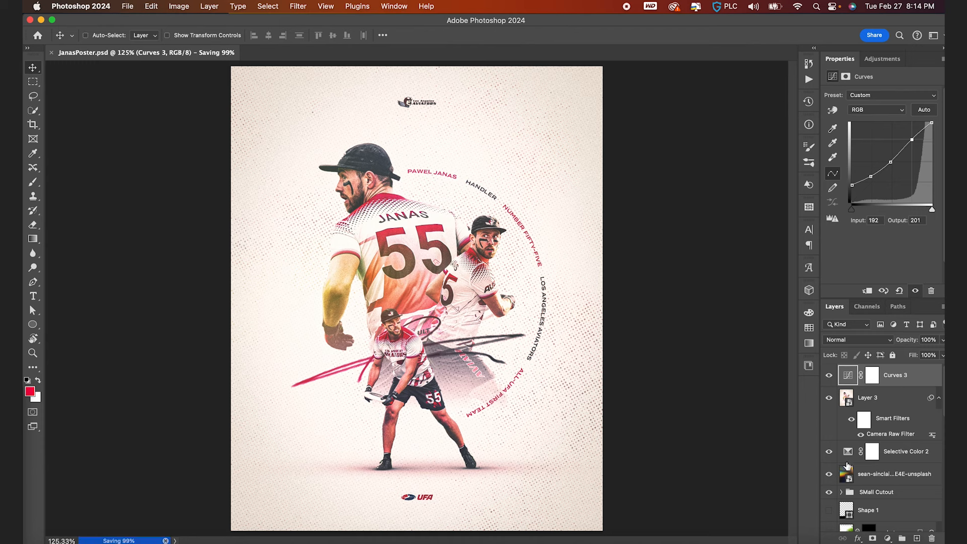
Hide Curves 3, Layer 3 and the light-leak layer, and stamp the visible artwork into a new layer above Selective Color 2.
click(829, 399)
click(829, 376)
click(861, 494)
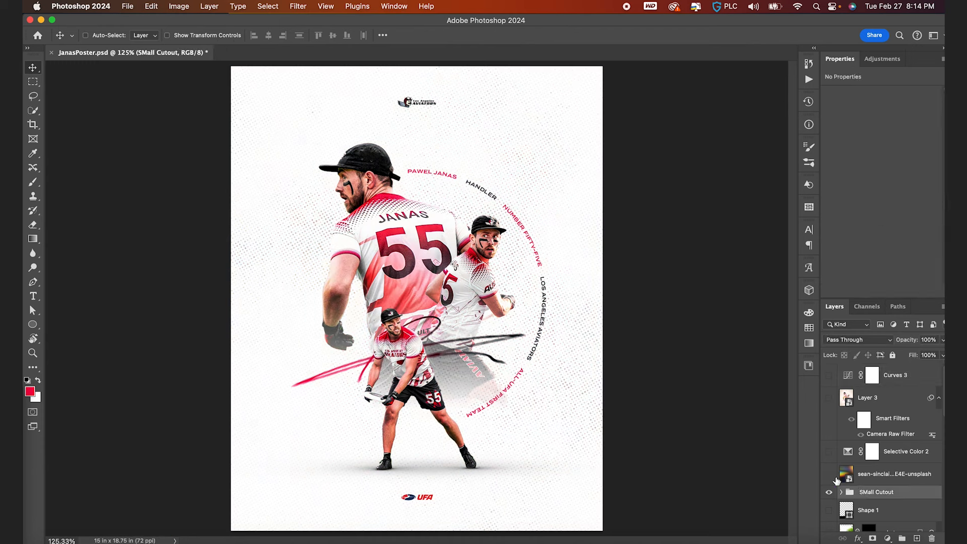
click(829, 477)
click(828, 477)
click(828, 477)
click(842, 454)
key(super+alt+shift+e)
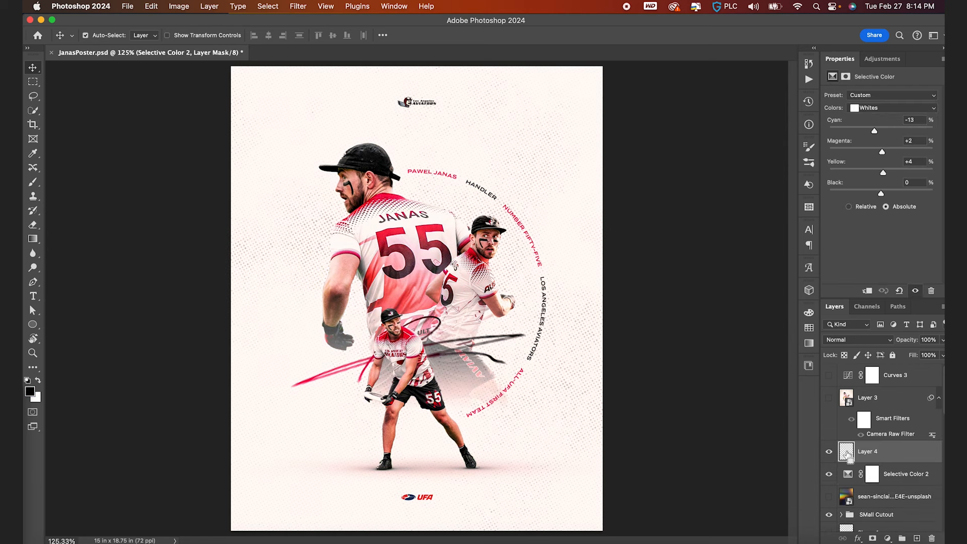
Convert Layer 4 for smart filters, copy Layer 3's Camera Raw filter onto it, and show Curves 3 again.
click(298, 6)
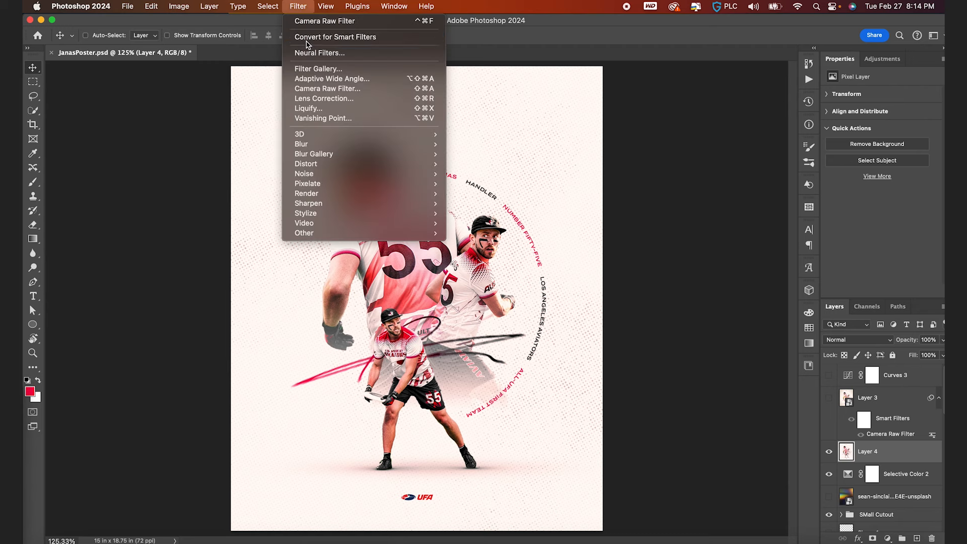
click(327, 35)
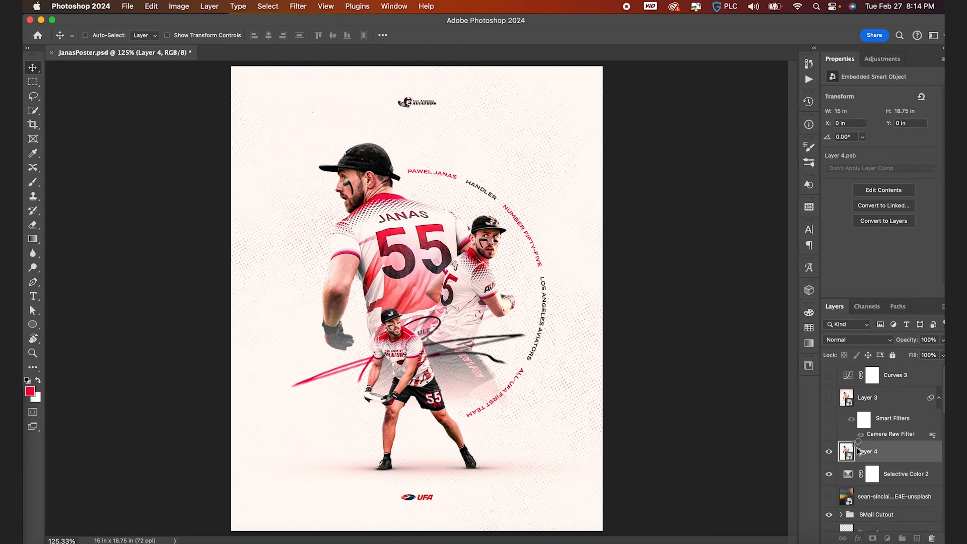
click(839, 396)
click(829, 376)
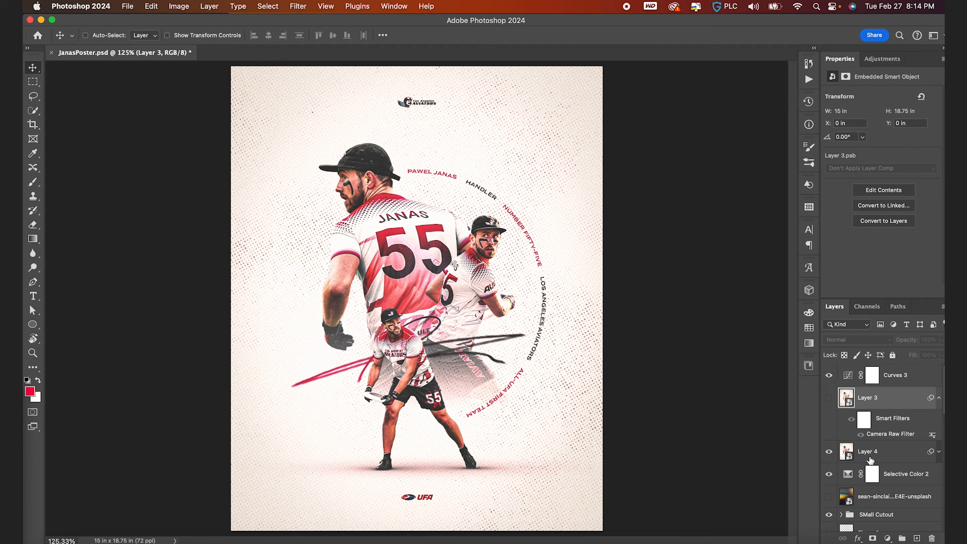
Move the light-leak layer to the top of the layer stack, compare it on and off, and leave it hidden.
drag(847, 500, 845, 377)
click(829, 376)
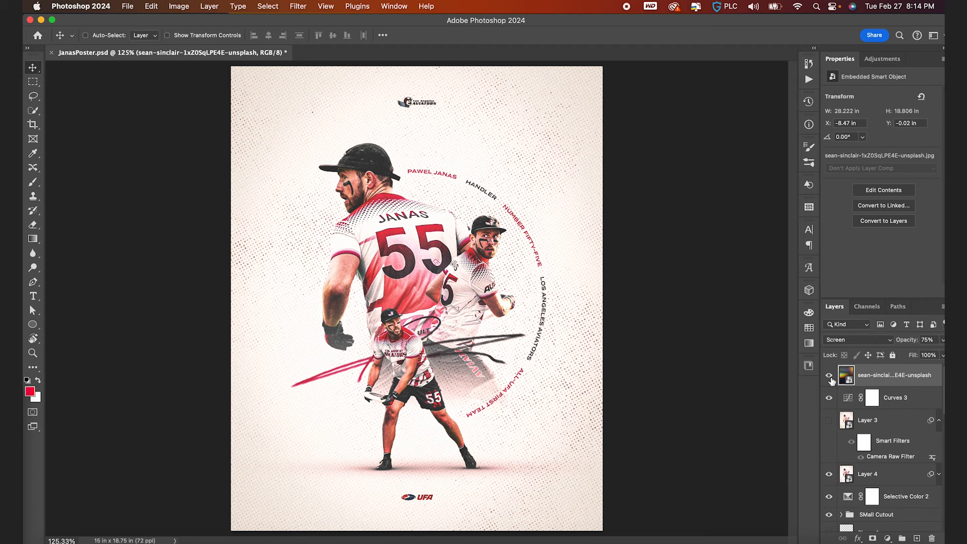
click(829, 377)
Add a Color Lookup adjustment at the top of the stack using the Candlelight.CUBE 3D LUT, at 15% opacity.
click(887, 537)
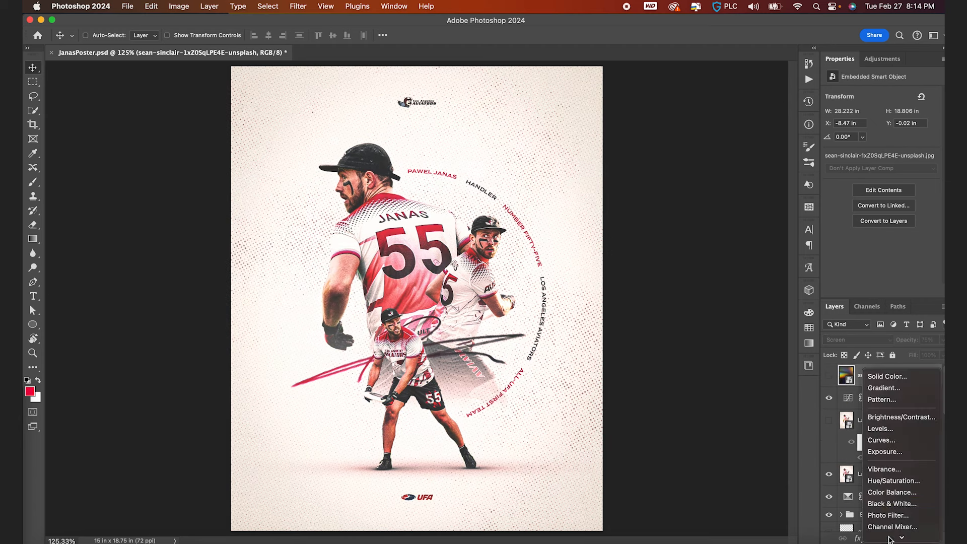
click(894, 475)
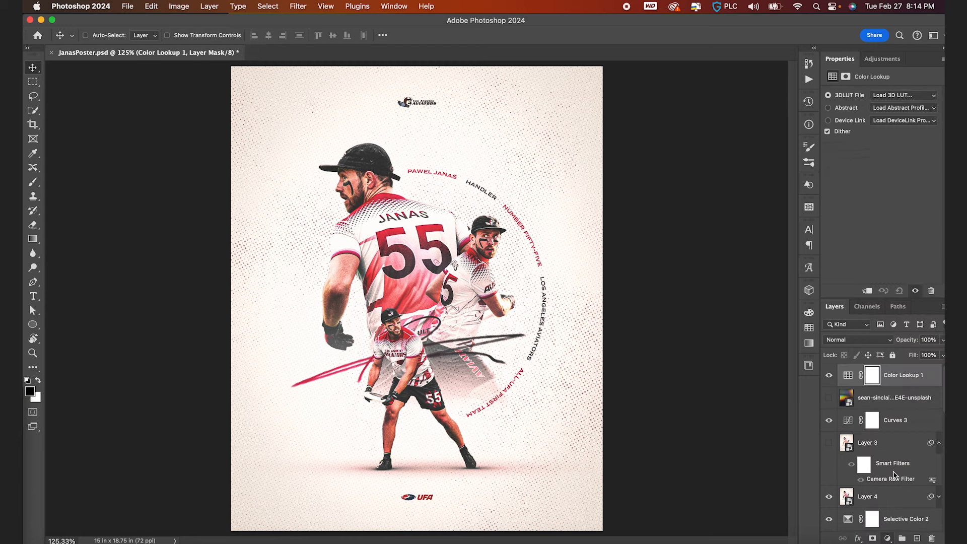
click(907, 98)
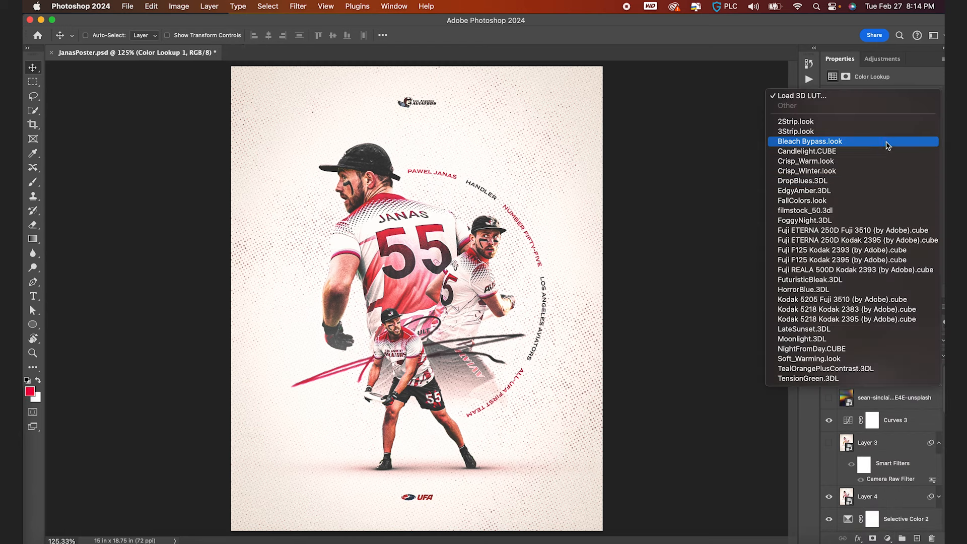
click(874, 157)
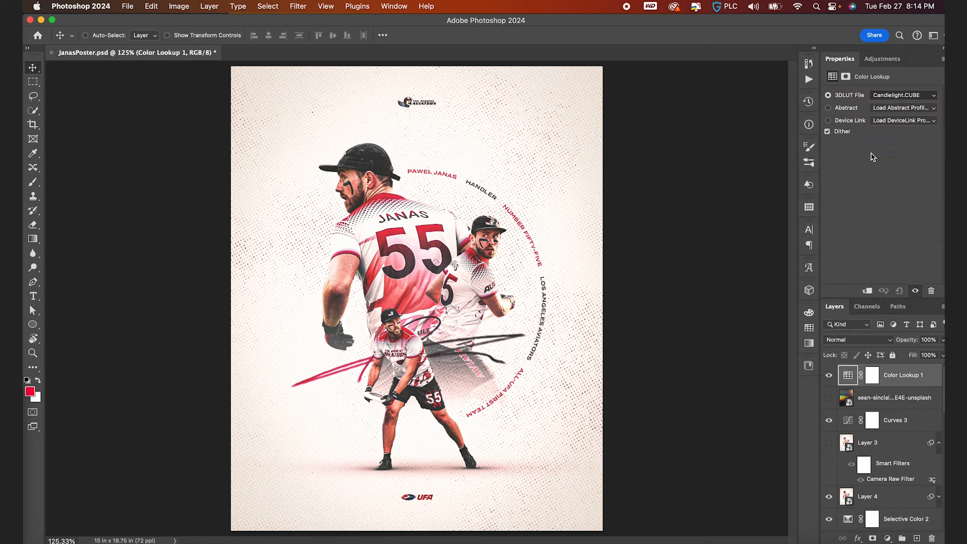
drag(914, 343, 868, 342)
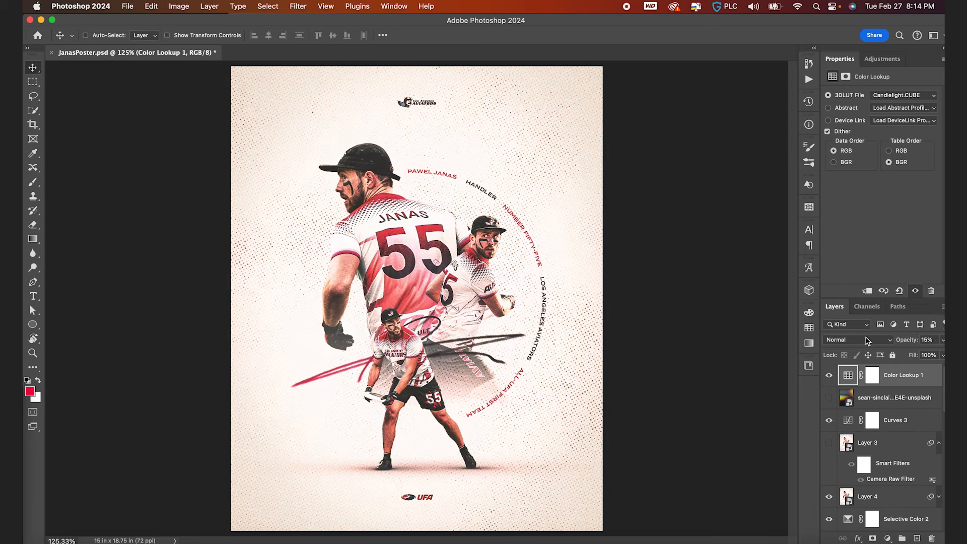
key(super+0)
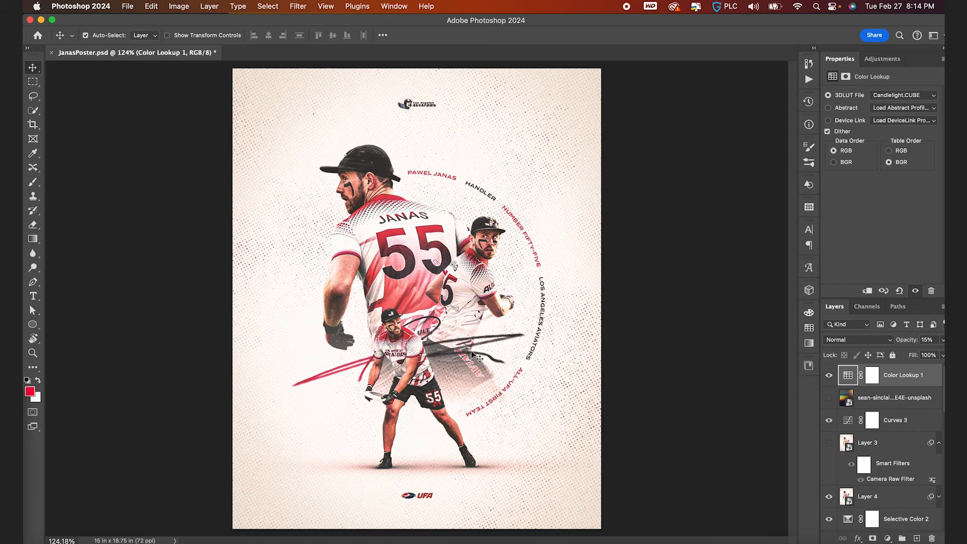
Save the poster and inspect the players and dot texture up close before returning to the full view.
key(super+s)
scroll(297, 248, up, 5)
scroll(297, 248, up, 3)
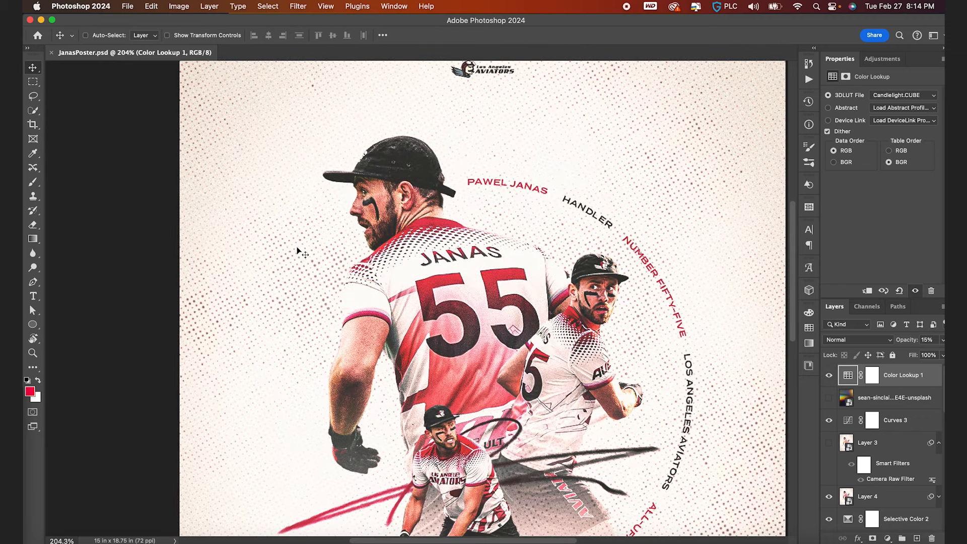
key(super+0)
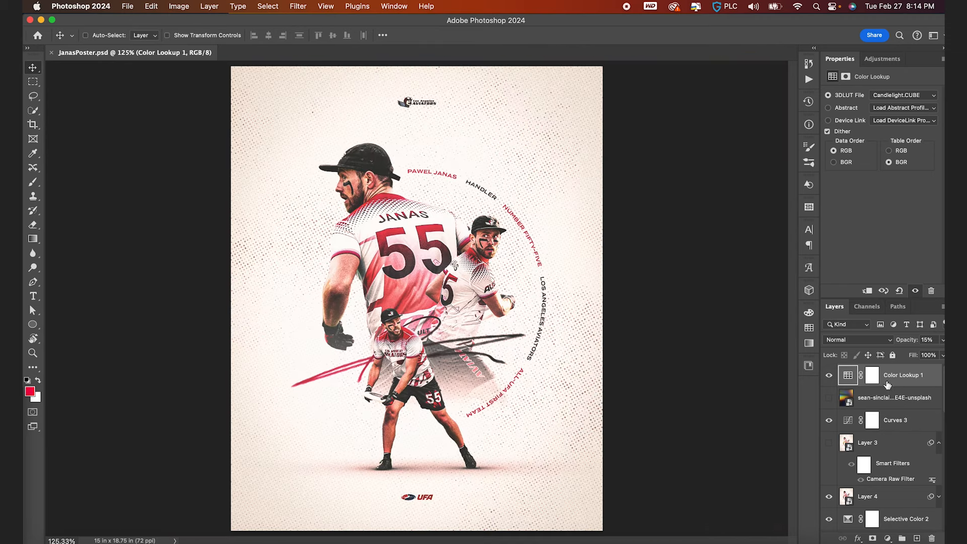
Hide Color Lookup 1, Curves 3 and Layer 4, and set the dots_1920x1080 layer's opacity to 15%.
drag(829, 376, 831, 456)
scroll(831, 457, down, 4)
click(849, 503)
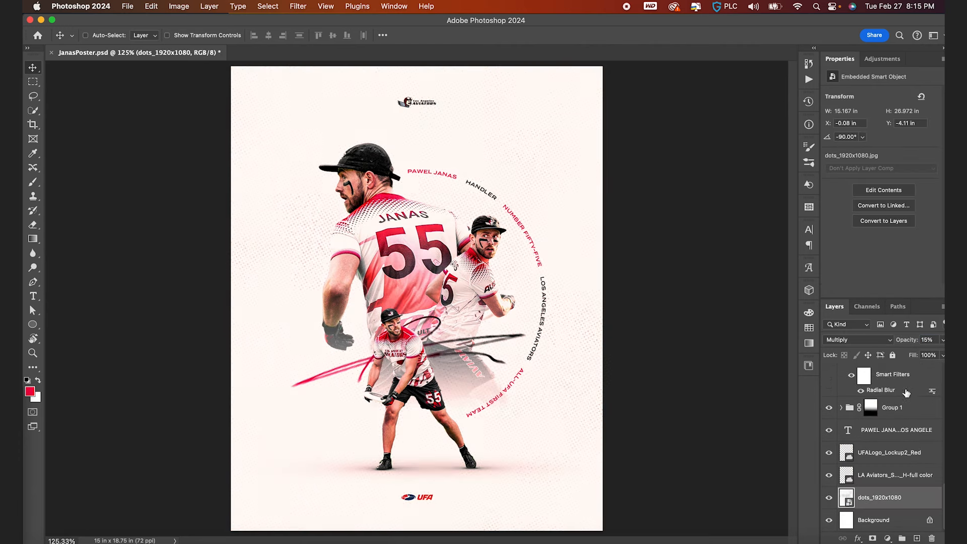
Stamp the visible artwork into a new layer directly above Selective Color 2.
scroll(889, 458, up, 5)
click(848, 519)
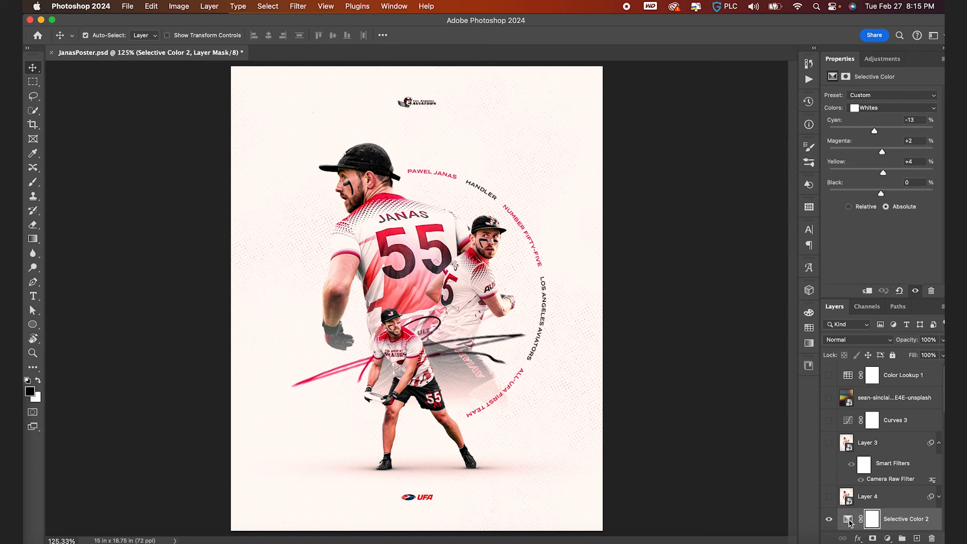
key(super+e)
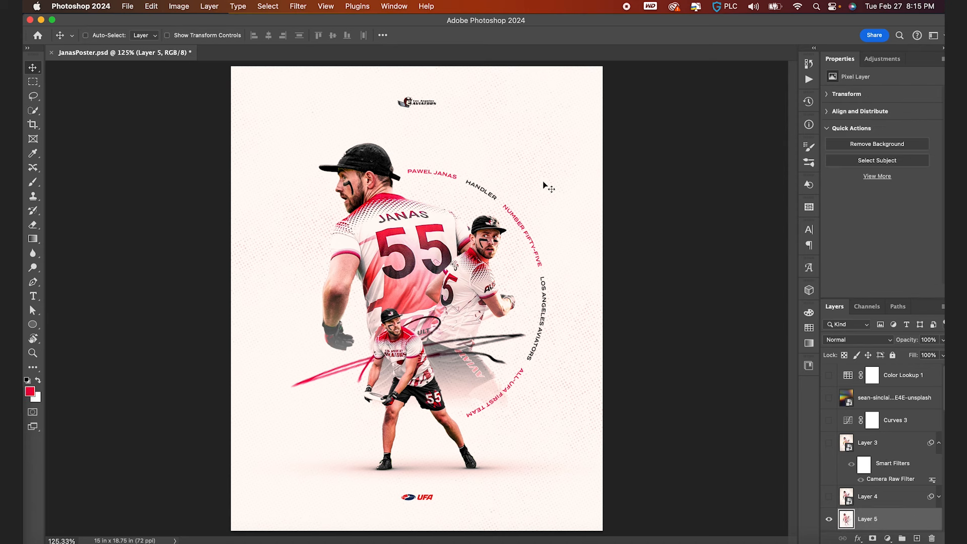
Convert Layer 5 for smart filters and copy Layer 3's Camera Raw filter onto it.
click(298, 6)
click(322, 37)
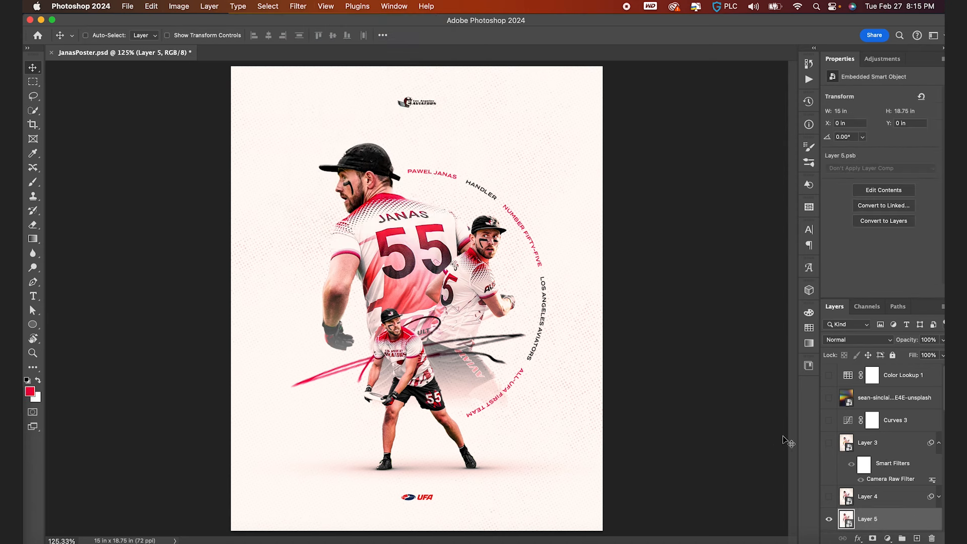
scroll(838, 448, down, 2)
drag(877, 428, 853, 481)
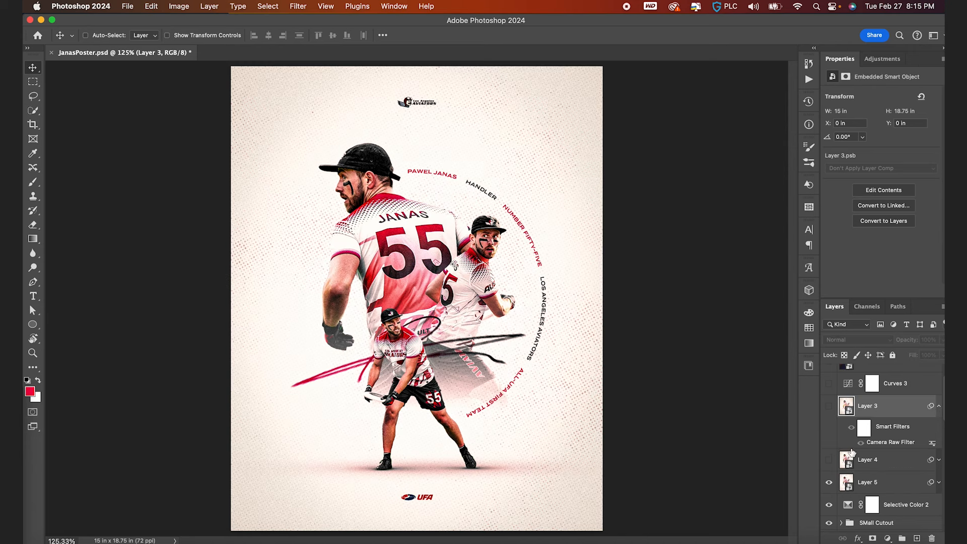
Show Curves 3 and Color Lookup 1 again, keep the light-leak layer hidden, and save the poster.
scroll(850, 448, up, 2)
drag(832, 404, 831, 378)
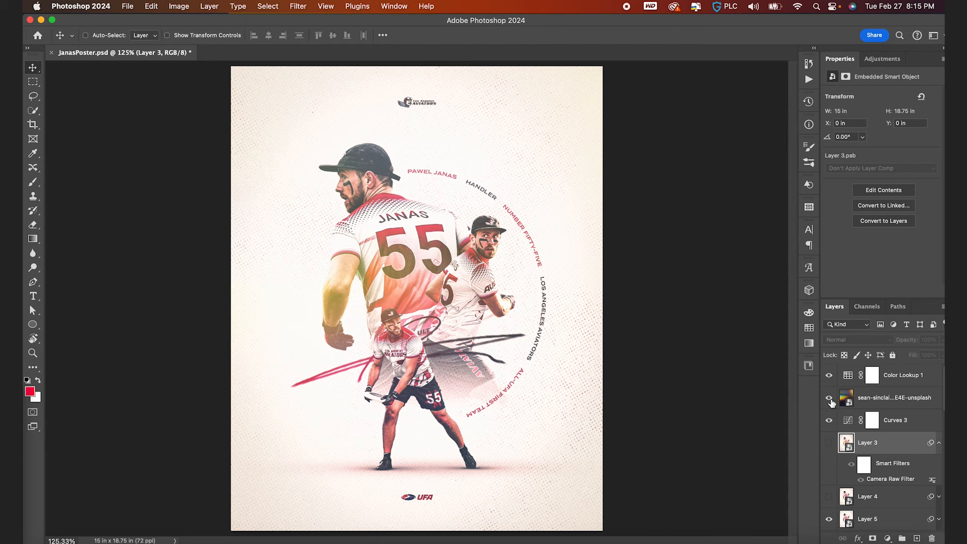
click(831, 399)
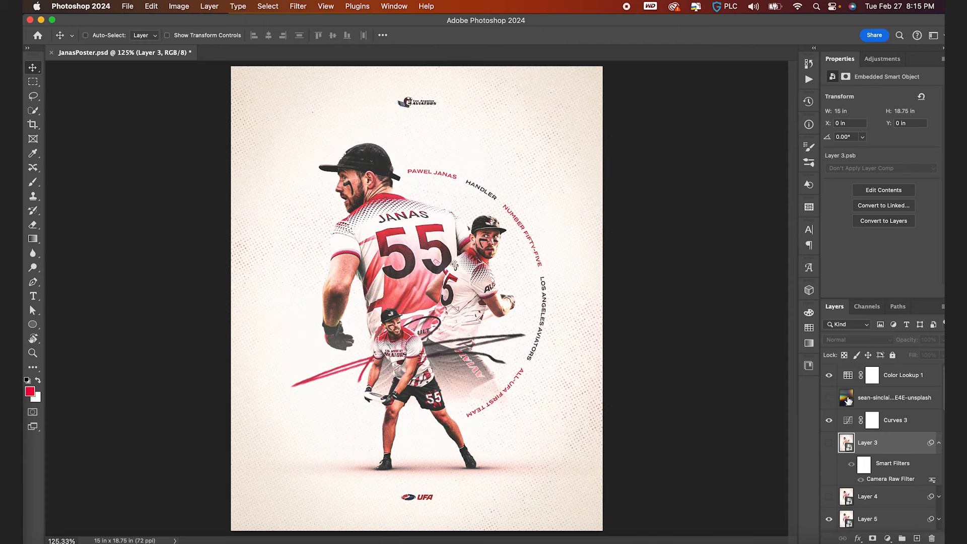
key(ctrl+0)
key(ctrl+s)
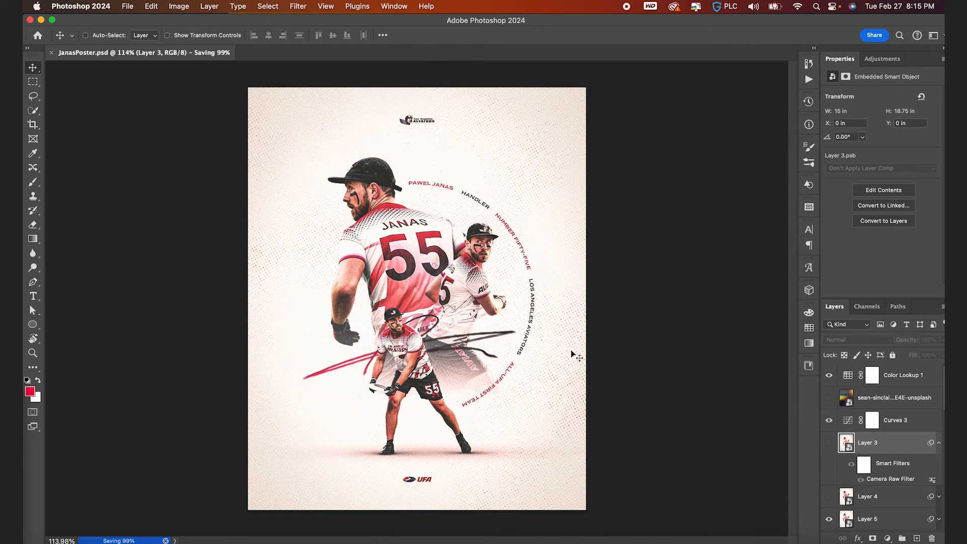